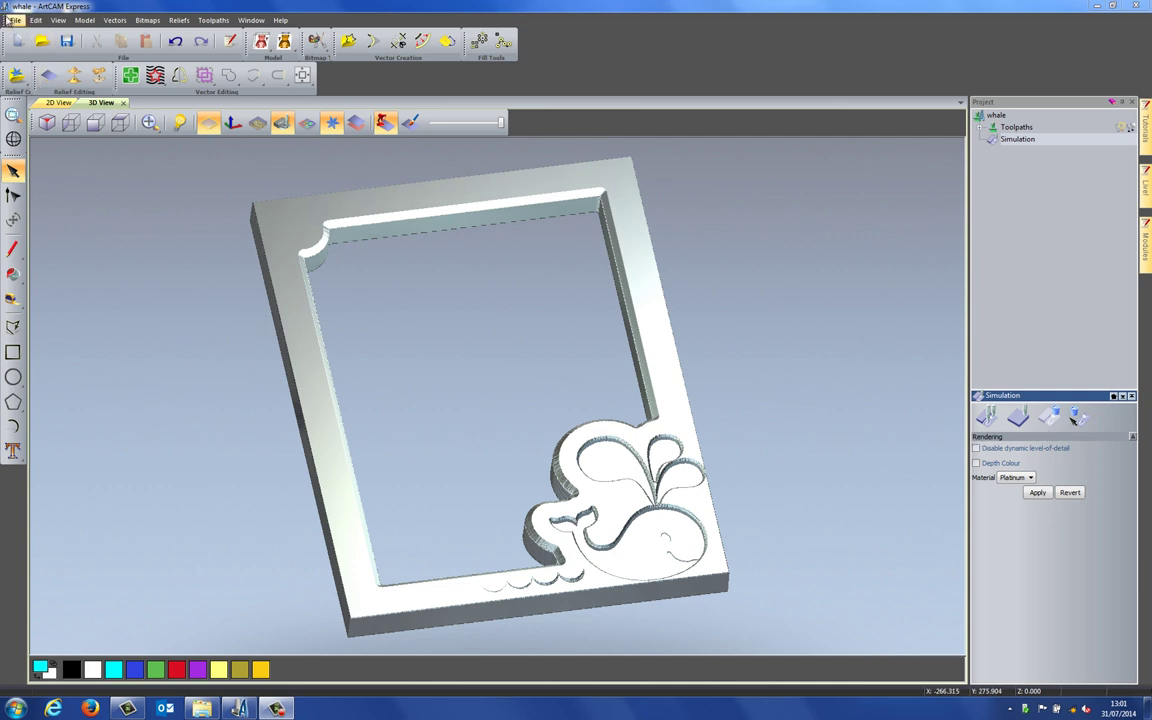
# Step: Close the open whale model
pyautogui.click(14, 20)
pyautogui.click(42, 45)
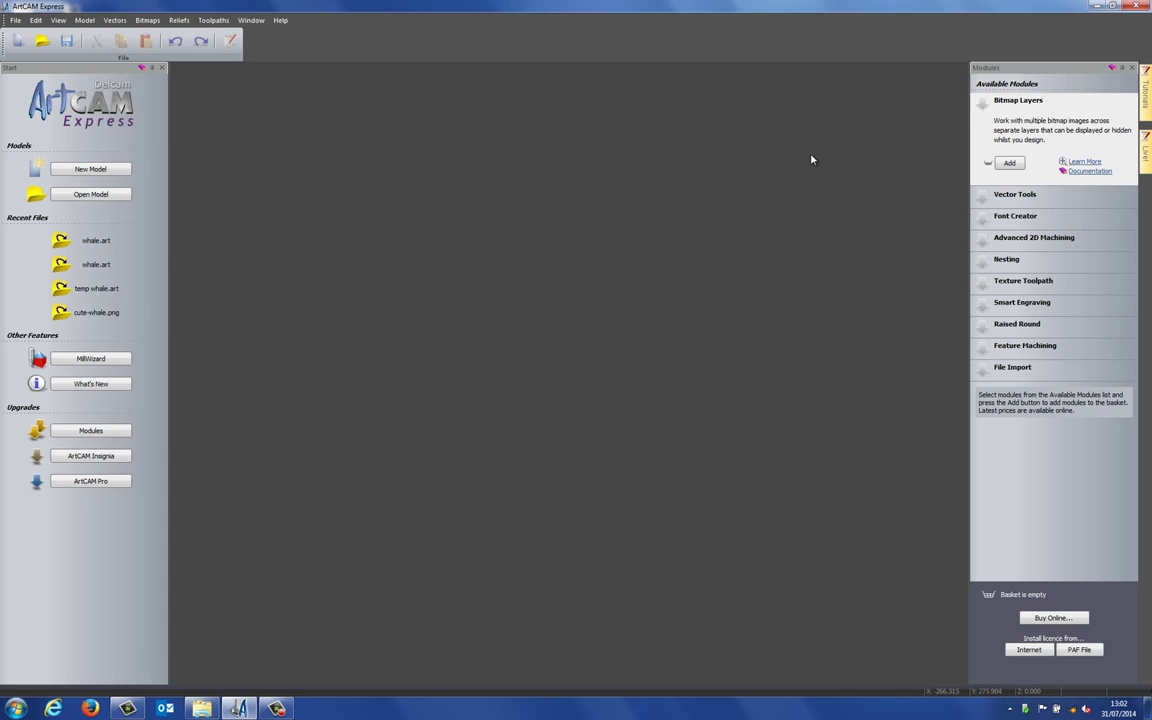
# Step: View cute-whale.png from the Children's Frame Express 2013 folder in the photo viewer, then close it
pyautogui.click(201, 708)
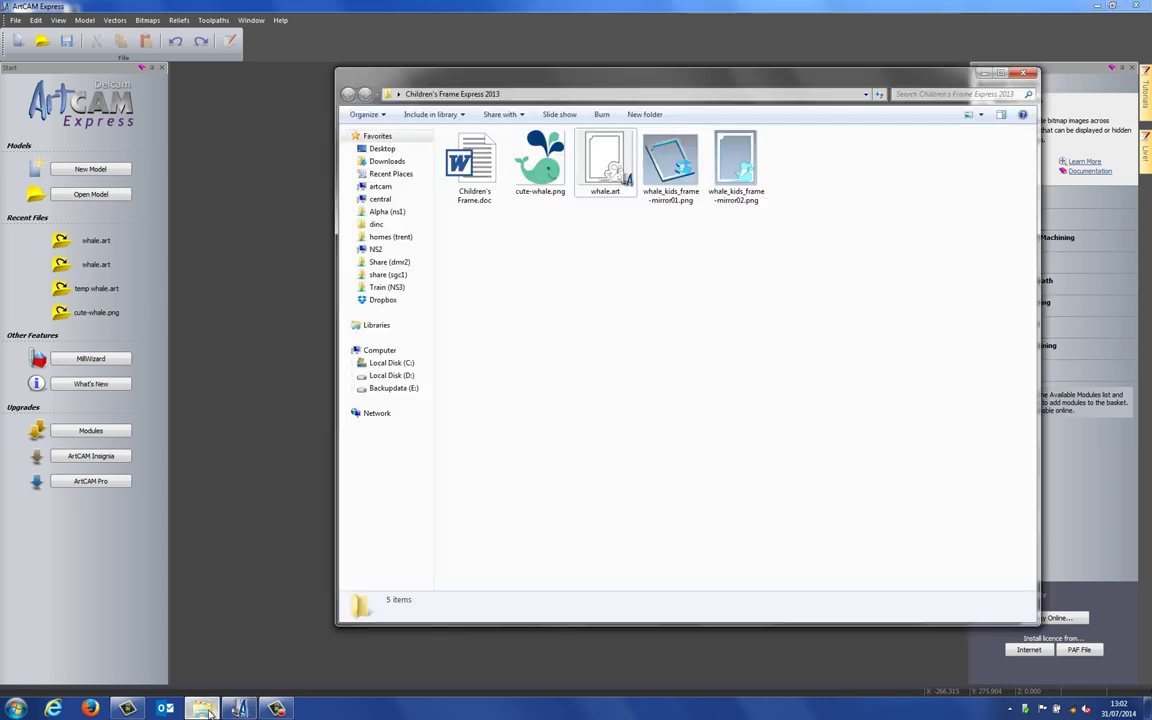
pyautogui.doubleClick(540, 160)
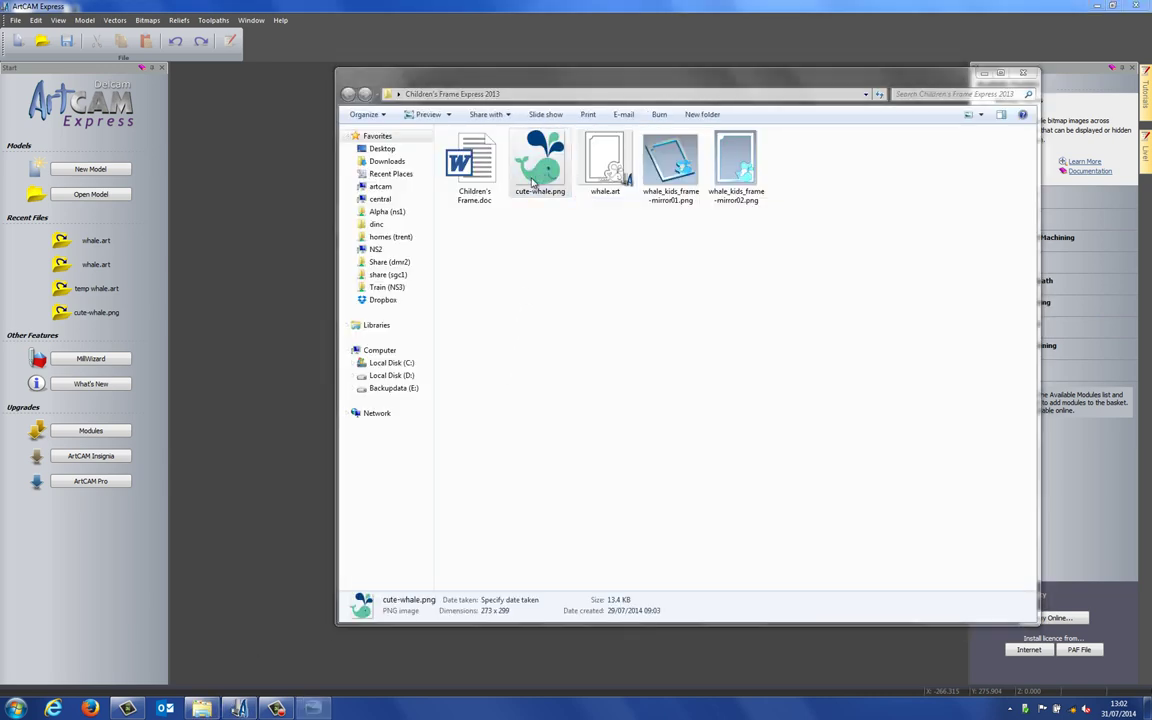
pyautogui.scroll(2, 586, 357)
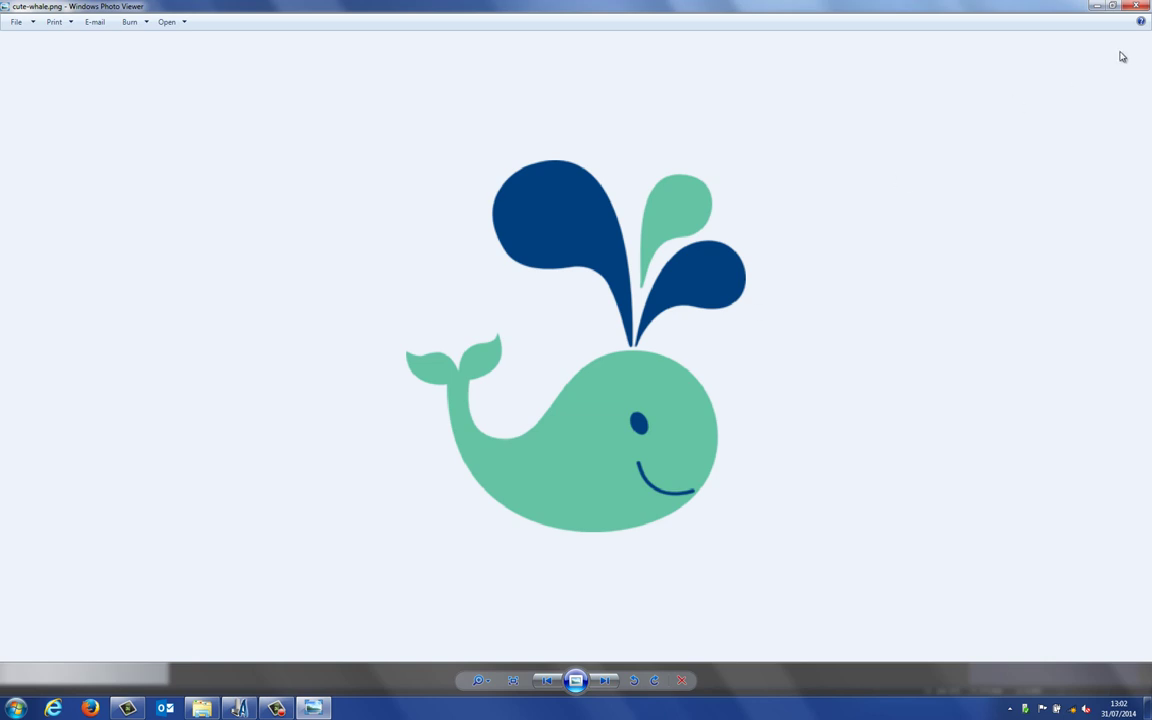
pyautogui.click(1137, 6)
# Step: Create a new model from cute-whale.png in millimetres, scanned at 300 d.p.i. with a height in Z of 0
pyautogui.moveTo(510, 165); pyautogui.dragTo(236, 416)
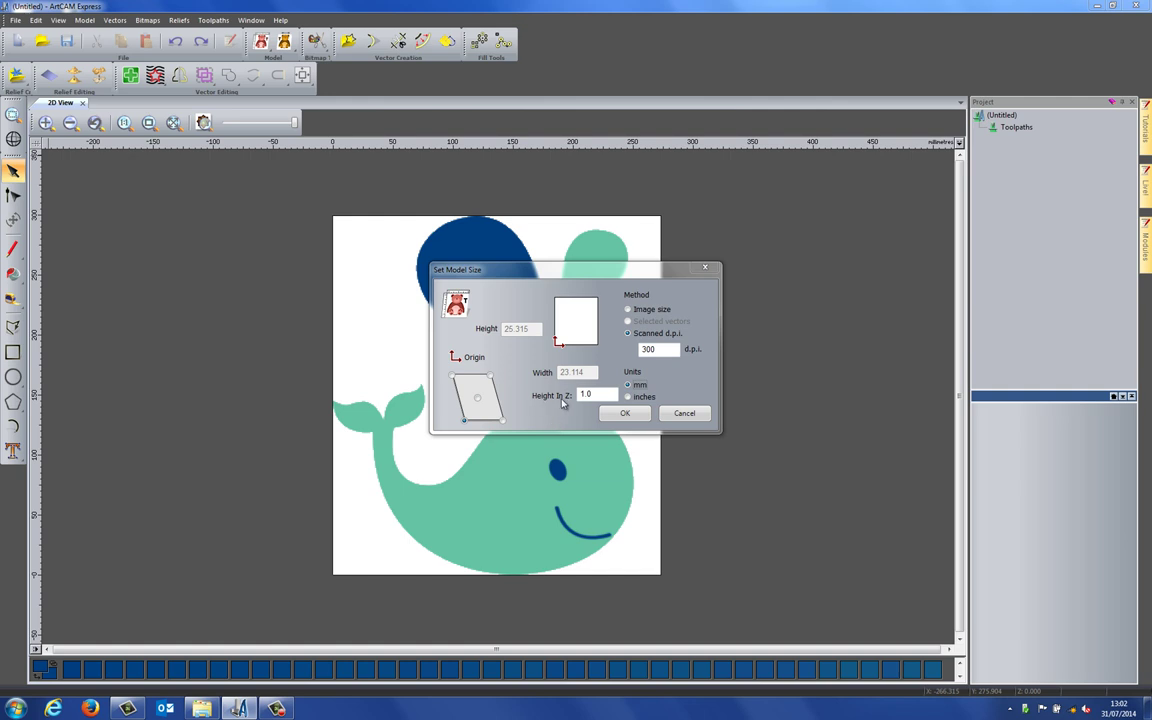
pyautogui.press('Tab')
pyautogui.write('0')
pyautogui.click(625, 413)
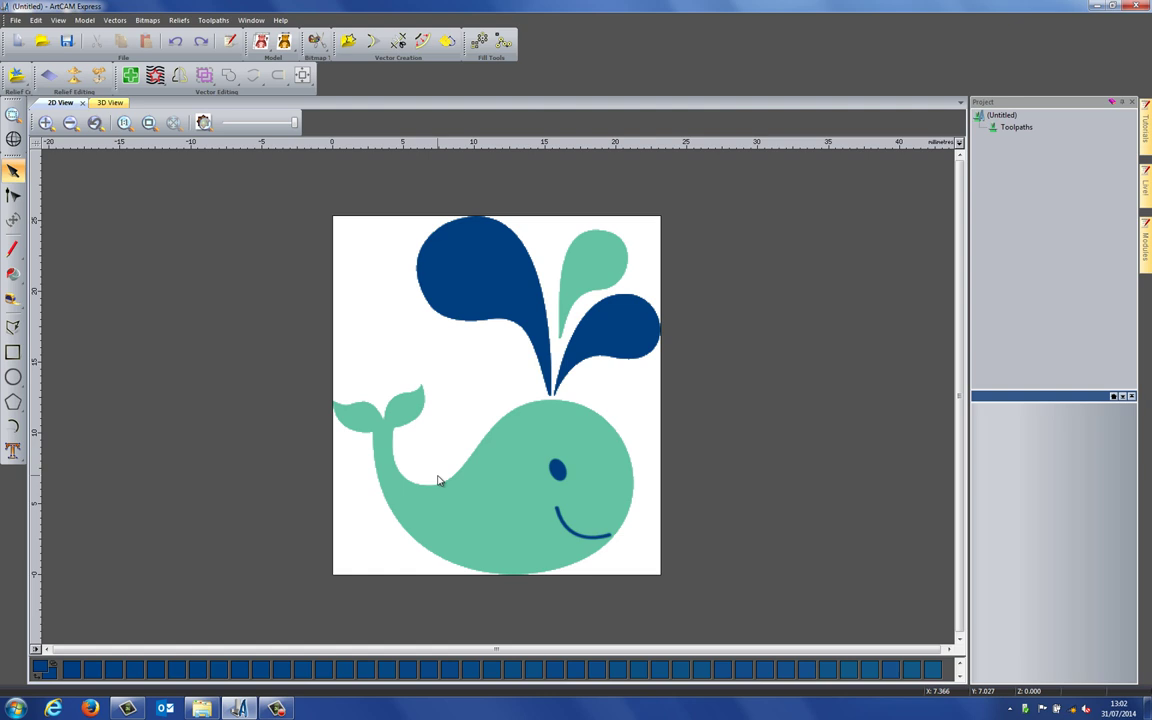
pyautogui.click(202, 708)
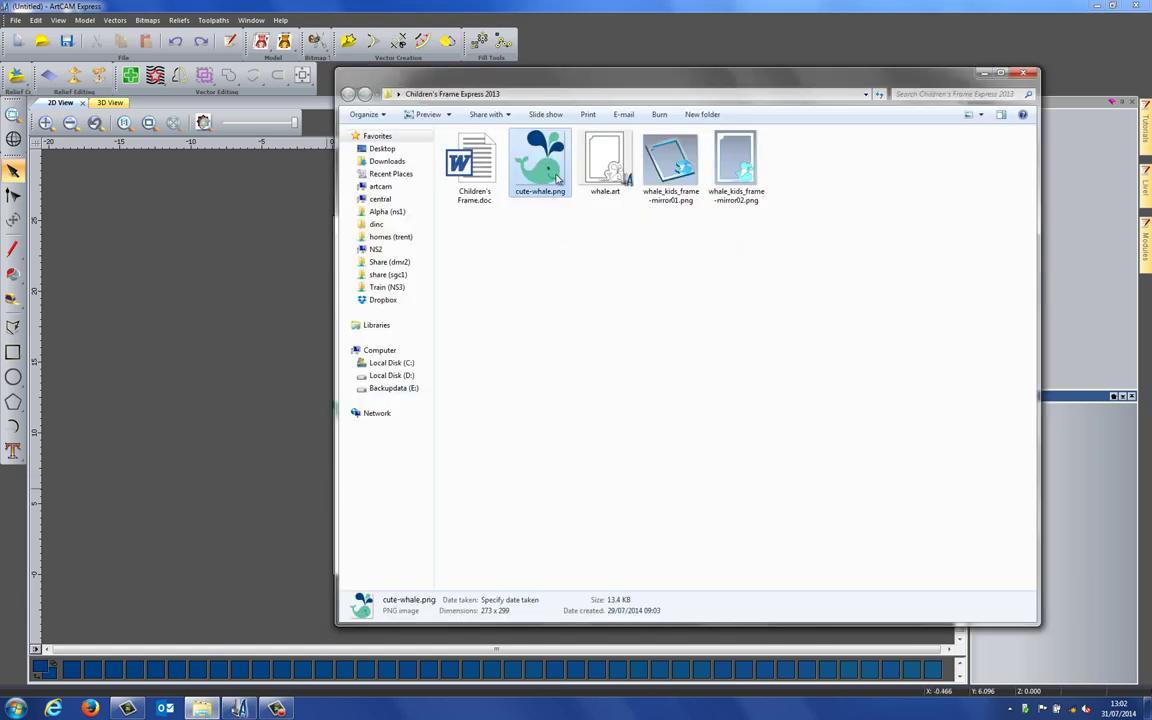
pyautogui.click(968, 148)
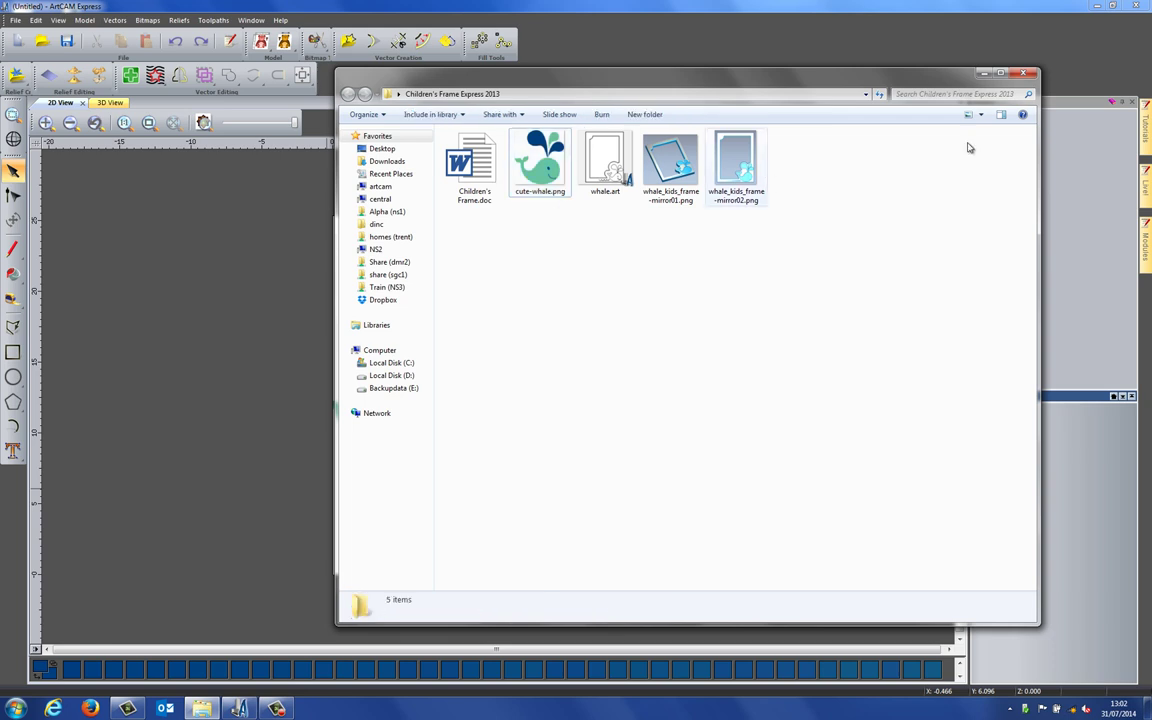
pyautogui.click(985, 73)
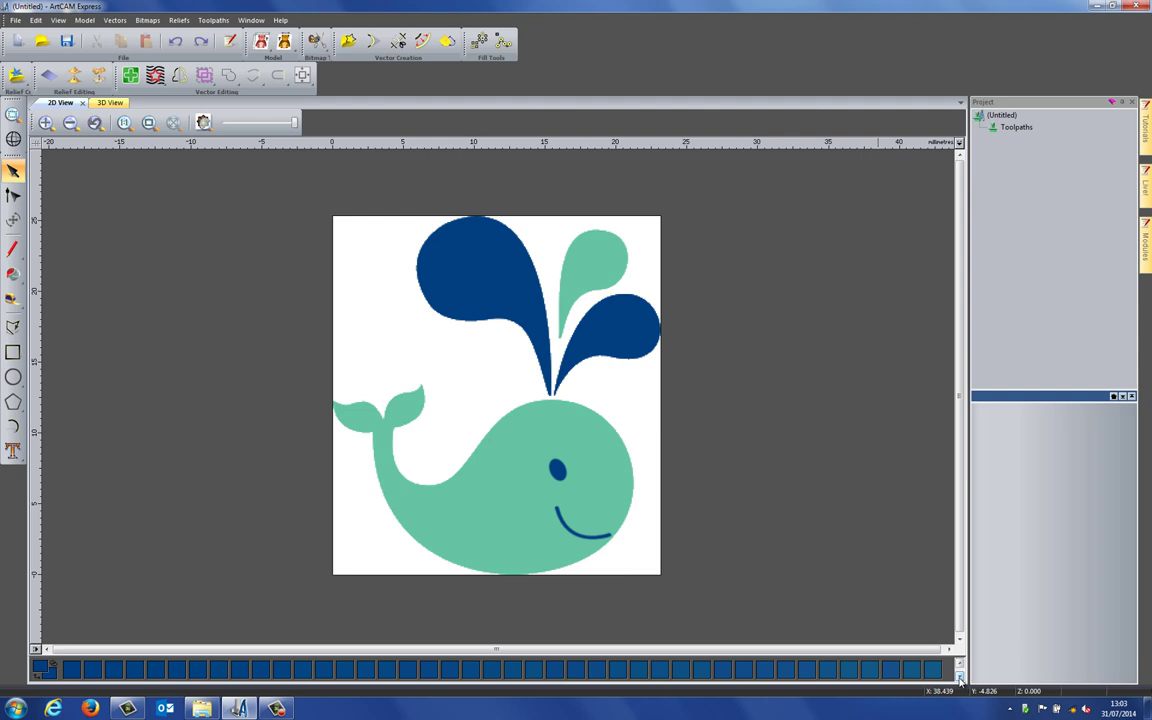
# Step: Examine the full range of blue and green shades in the imported whale bitmap's colour palette
pyautogui.click(960, 677)
pyautogui.click(960, 677)
pyautogui.click(960, 677)
pyautogui.click(960, 677)
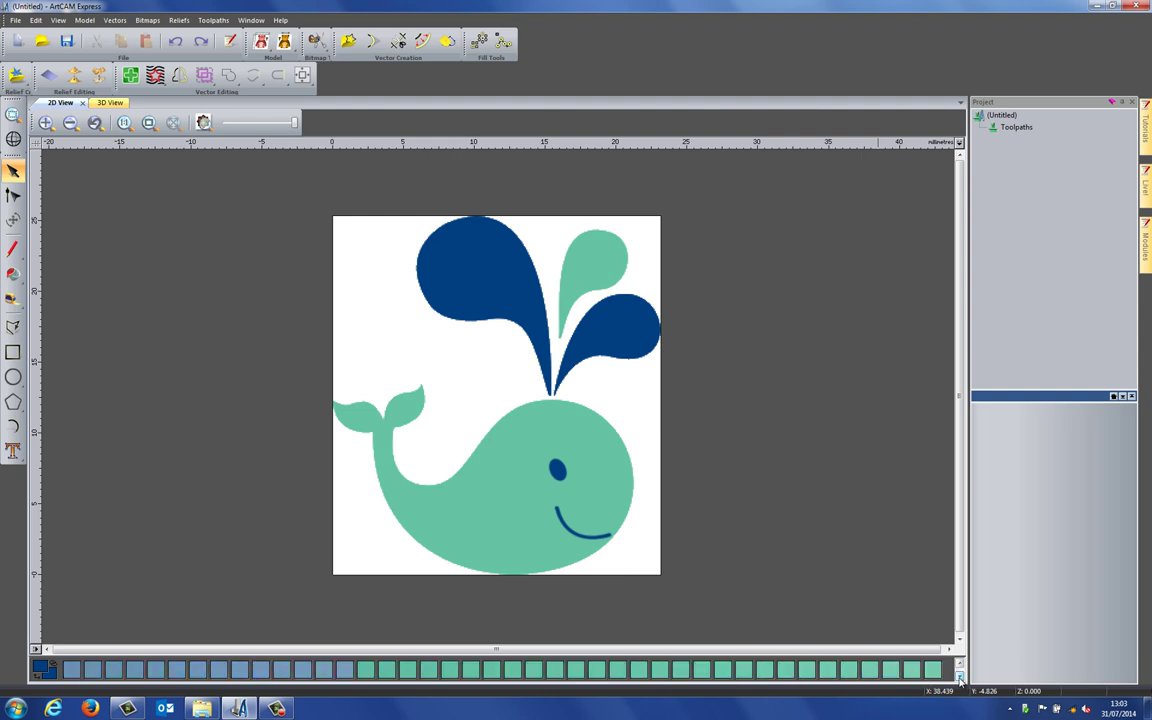
pyautogui.click(960, 677)
pyautogui.click(960, 677)
pyautogui.click(960, 670)
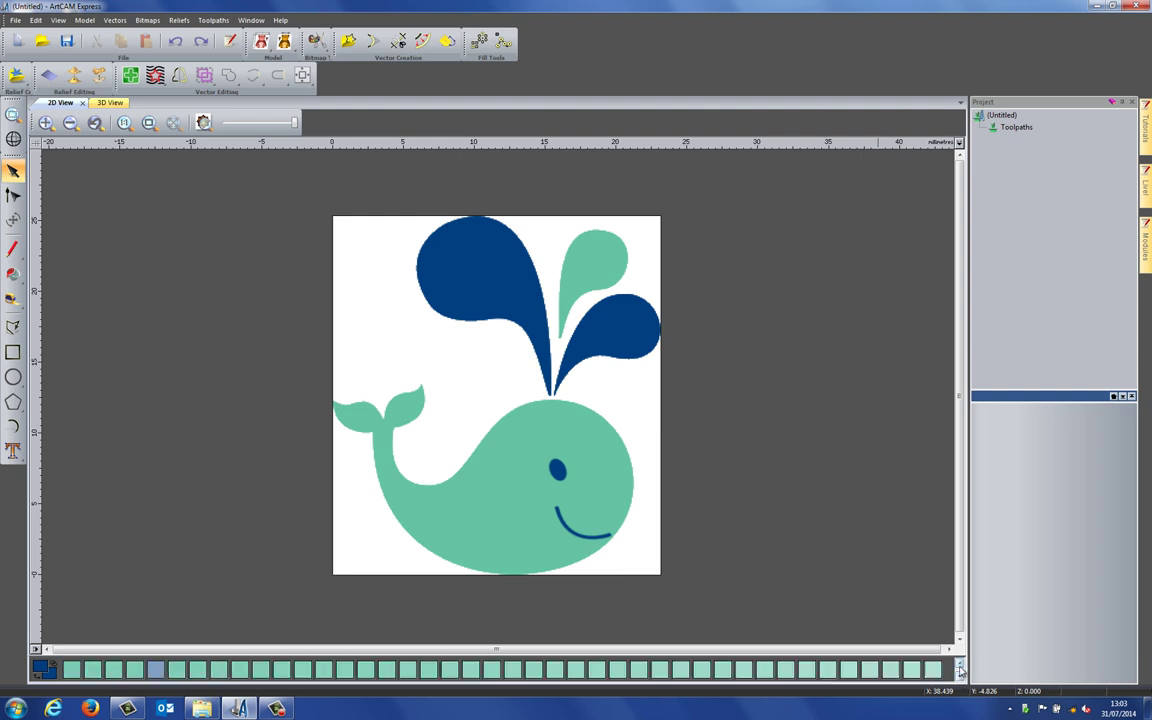
pyautogui.click(960, 670)
pyautogui.click(960, 670)
pyautogui.click(960, 670)
pyautogui.click(960, 670)
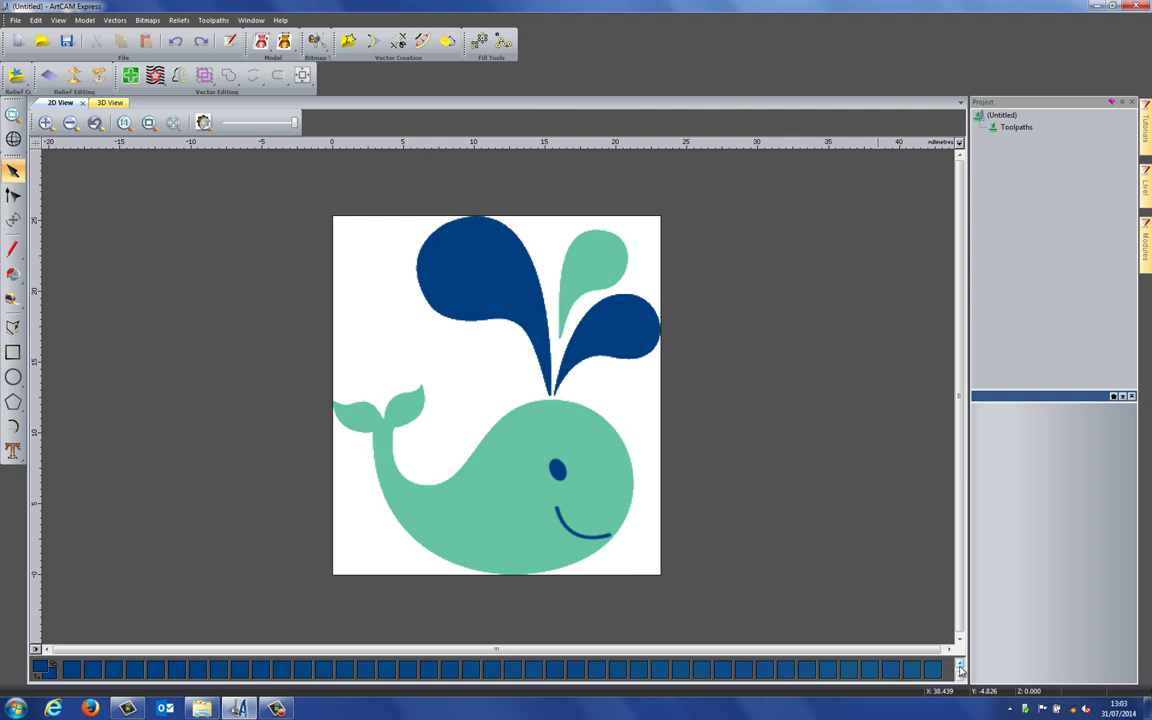
pyautogui.click(960, 677)
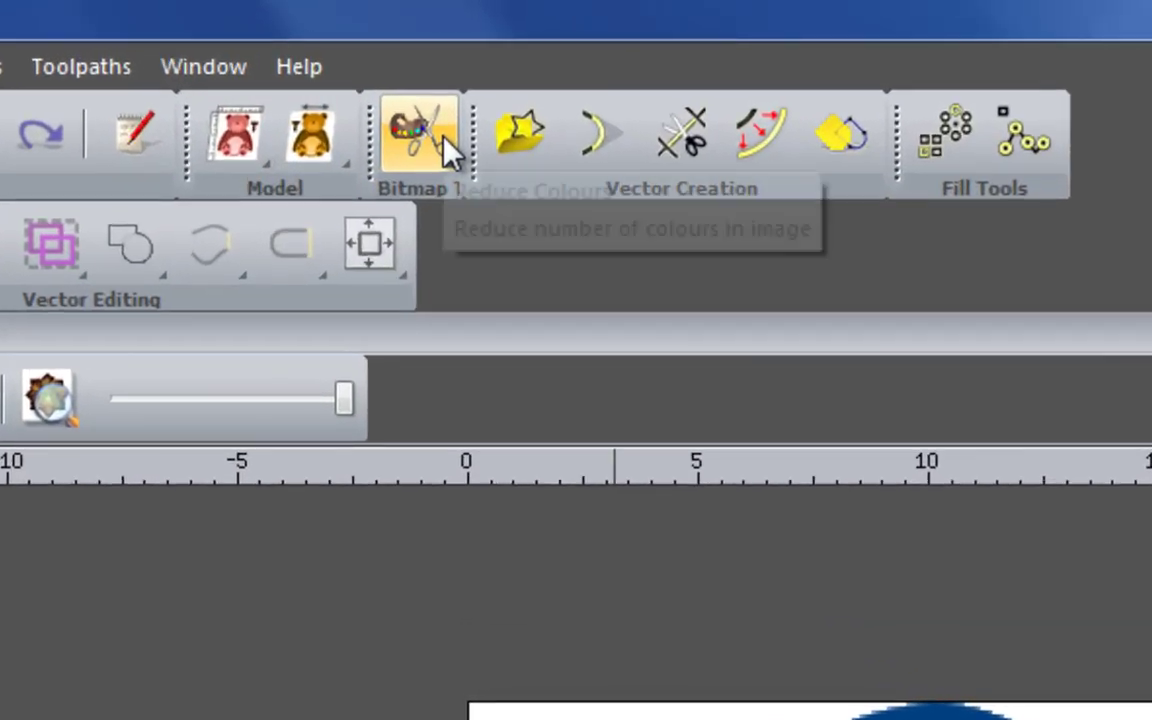
# Step: Reduce the whale image to a maximum of 3 colours and check the pixel edges of the spout
pyautogui.click(445, 142)
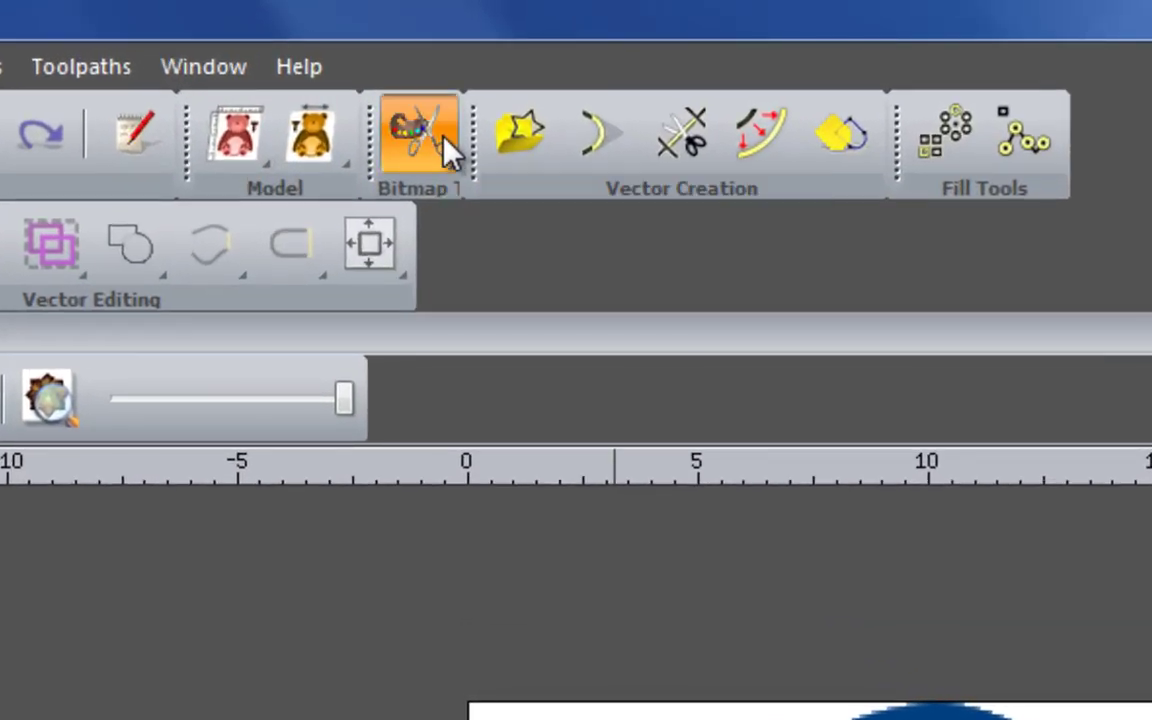
pyautogui.click(445, 142)
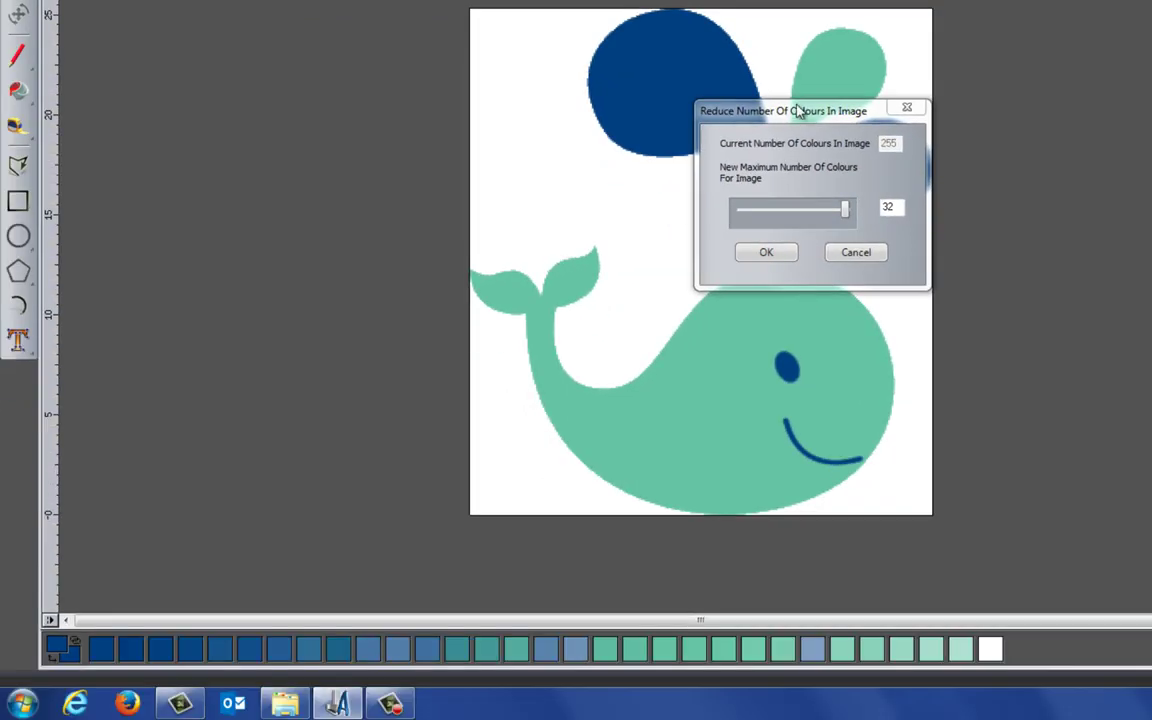
pyautogui.moveTo(800, 111); pyautogui.dragTo(1054, 188)
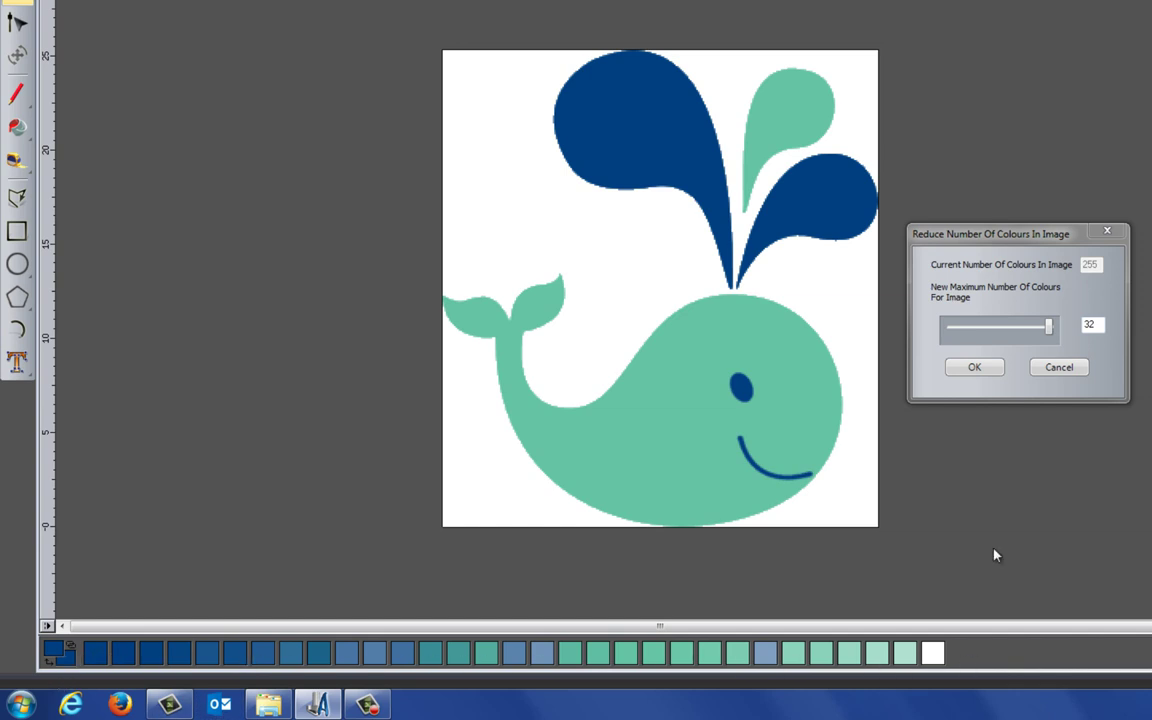
pyautogui.moveTo(1049, 328); pyautogui.dragTo(940, 334)
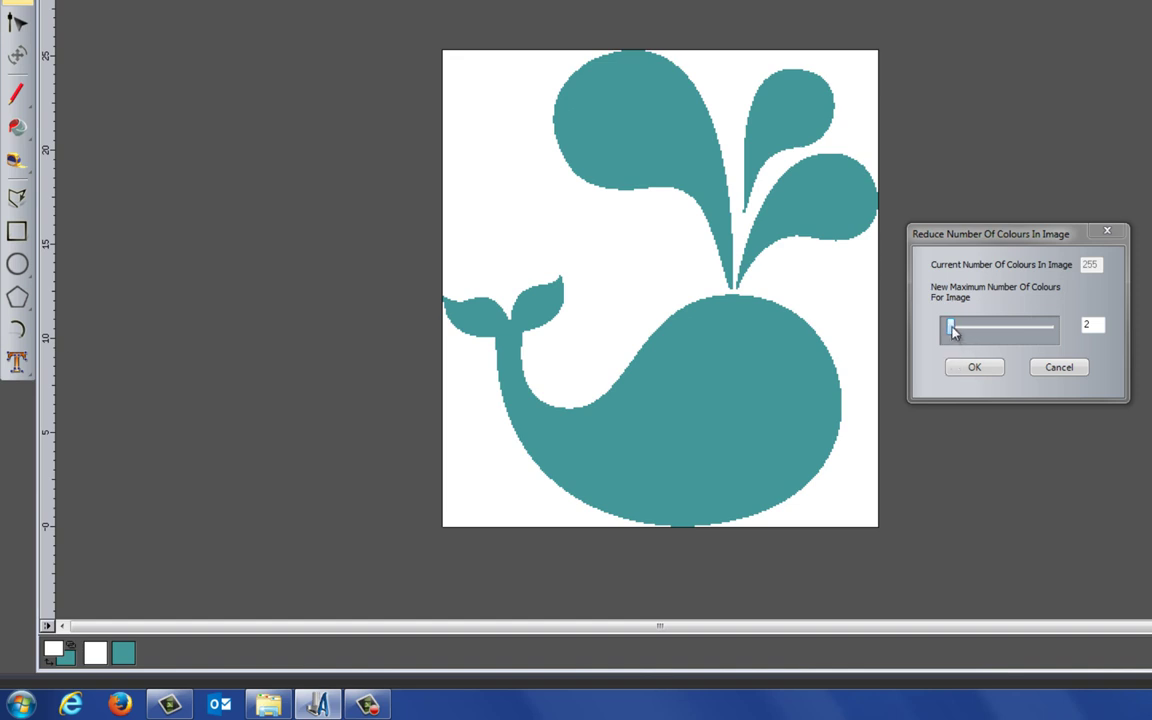
pyautogui.moveTo(952, 332); pyautogui.dragTo(956, 331)
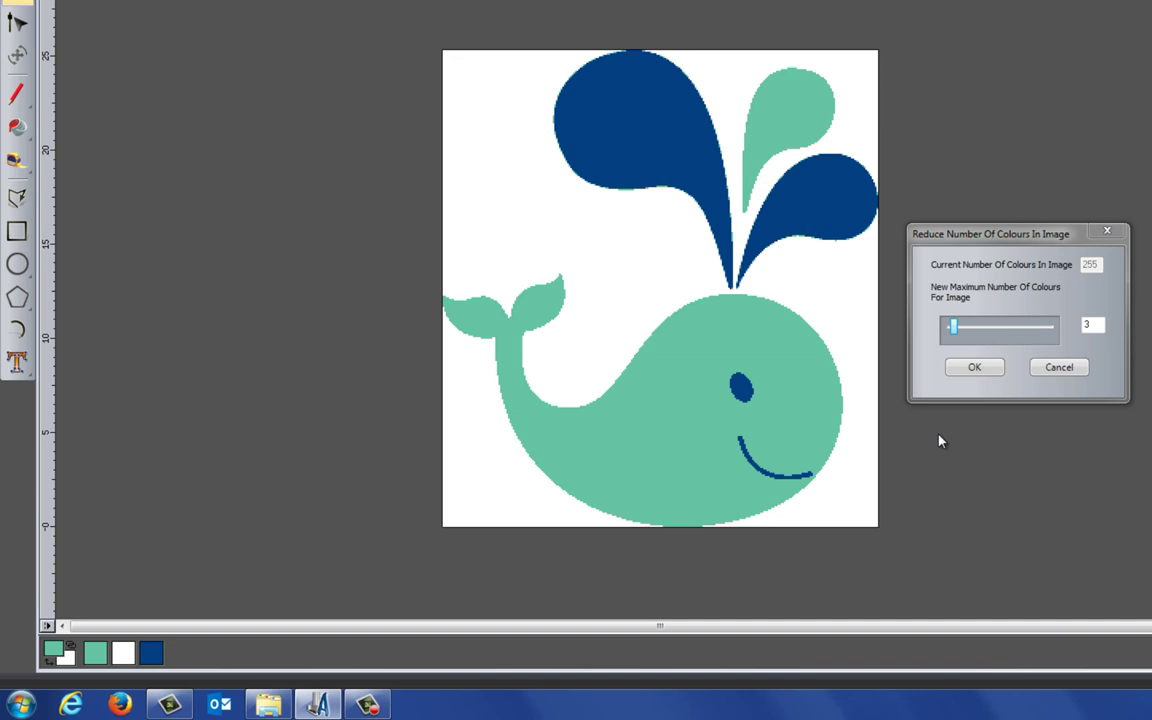
pyautogui.click(958, 368)
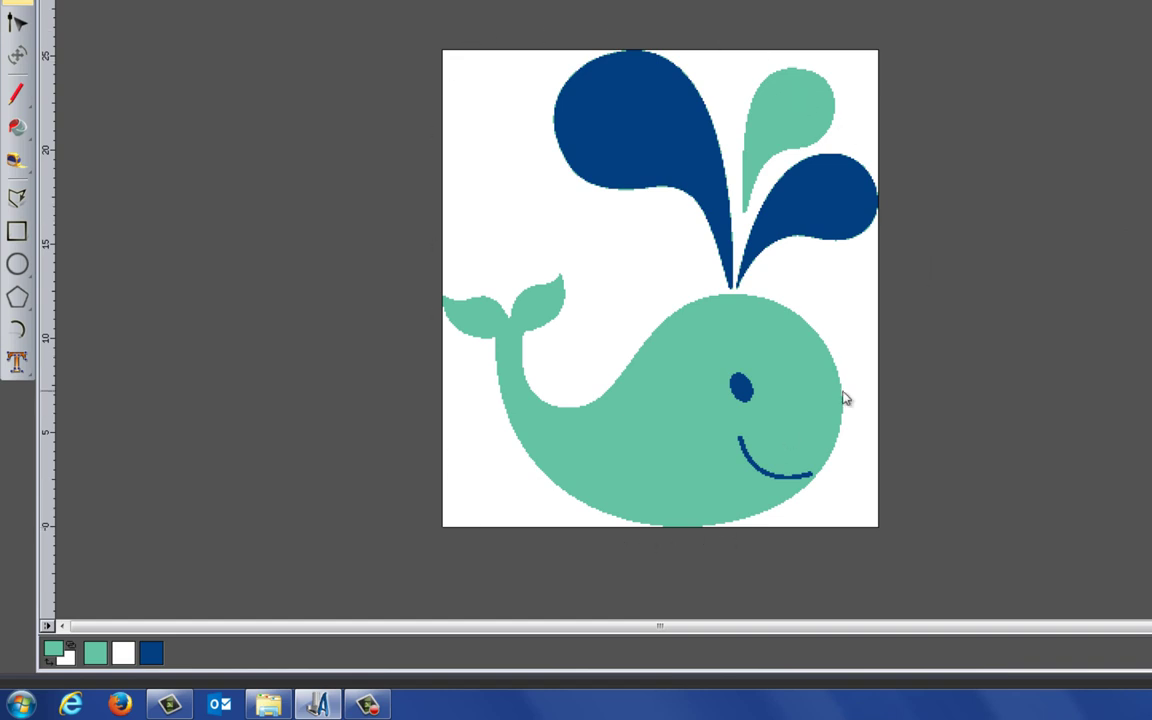
pyautogui.scroll(3, 875, 214)
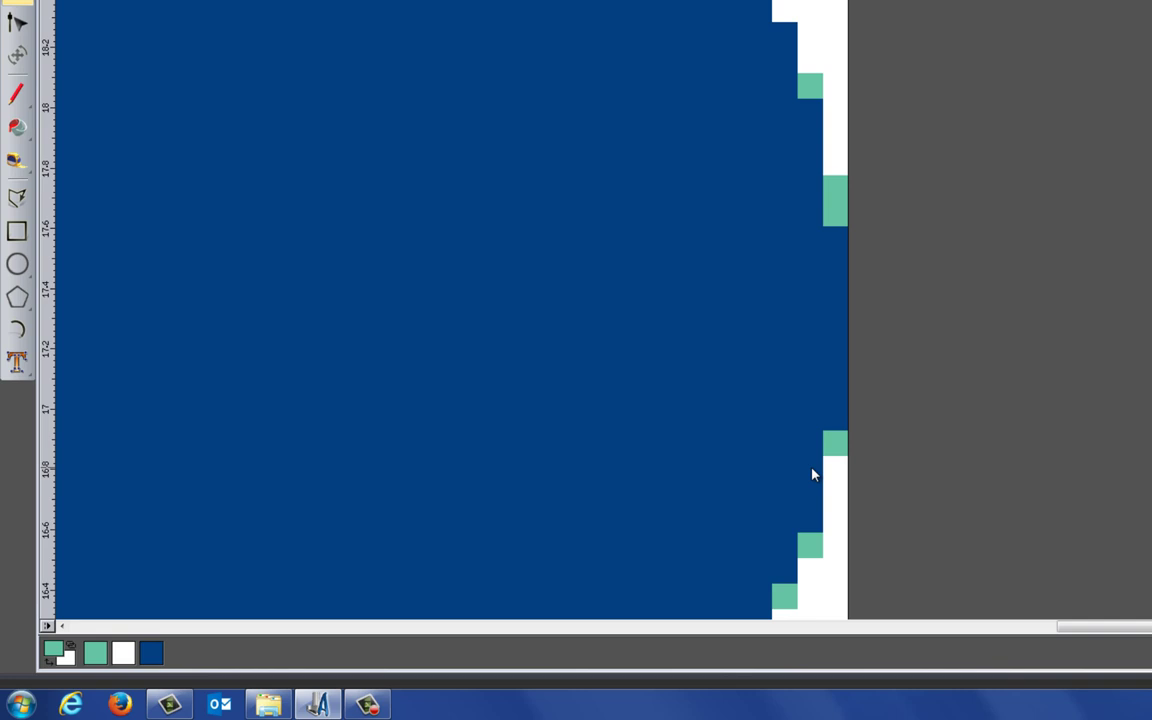
pyautogui.scroll(-3, 674, 391)
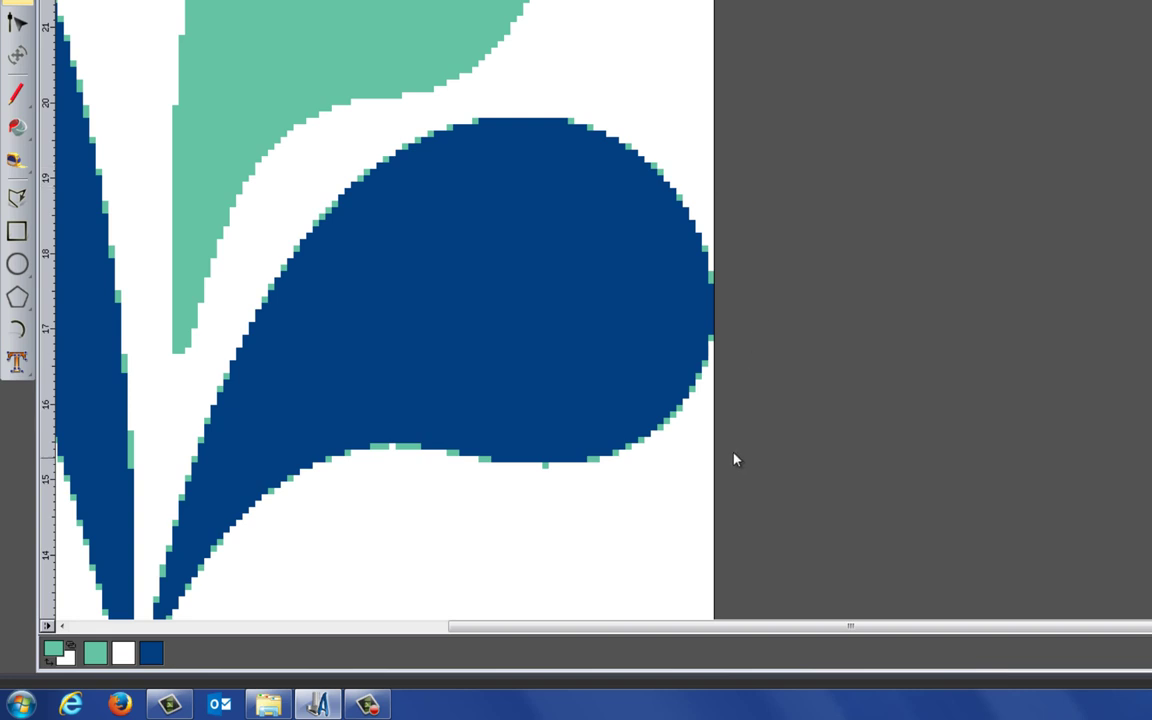
pyautogui.scroll(-5, 185, 368)
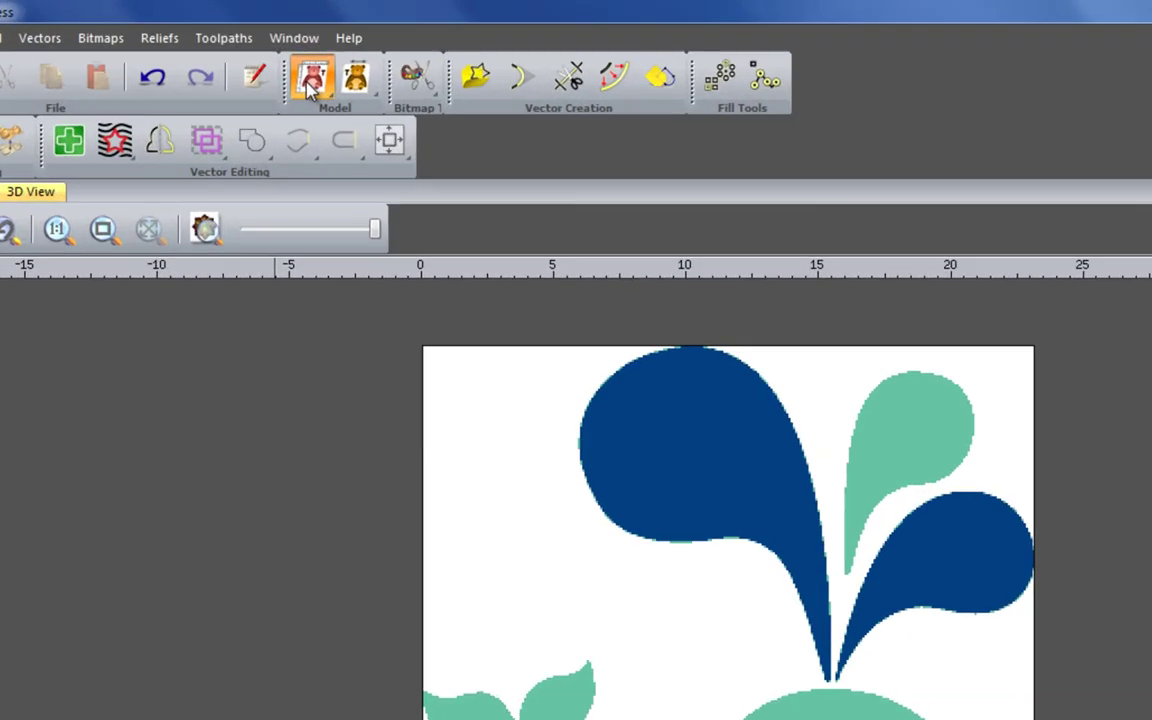
# Step: Add a symmetrical border of 5 mm around the whale image
pyautogui.click(261, 42)
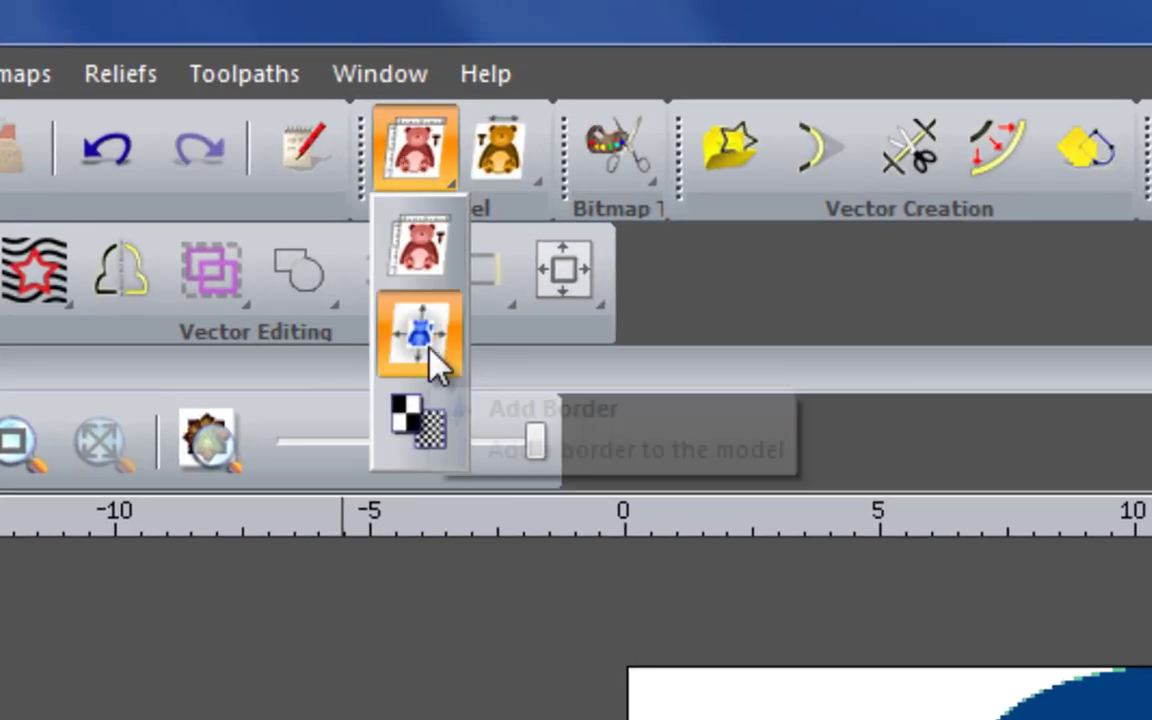
pyautogui.click(430, 350)
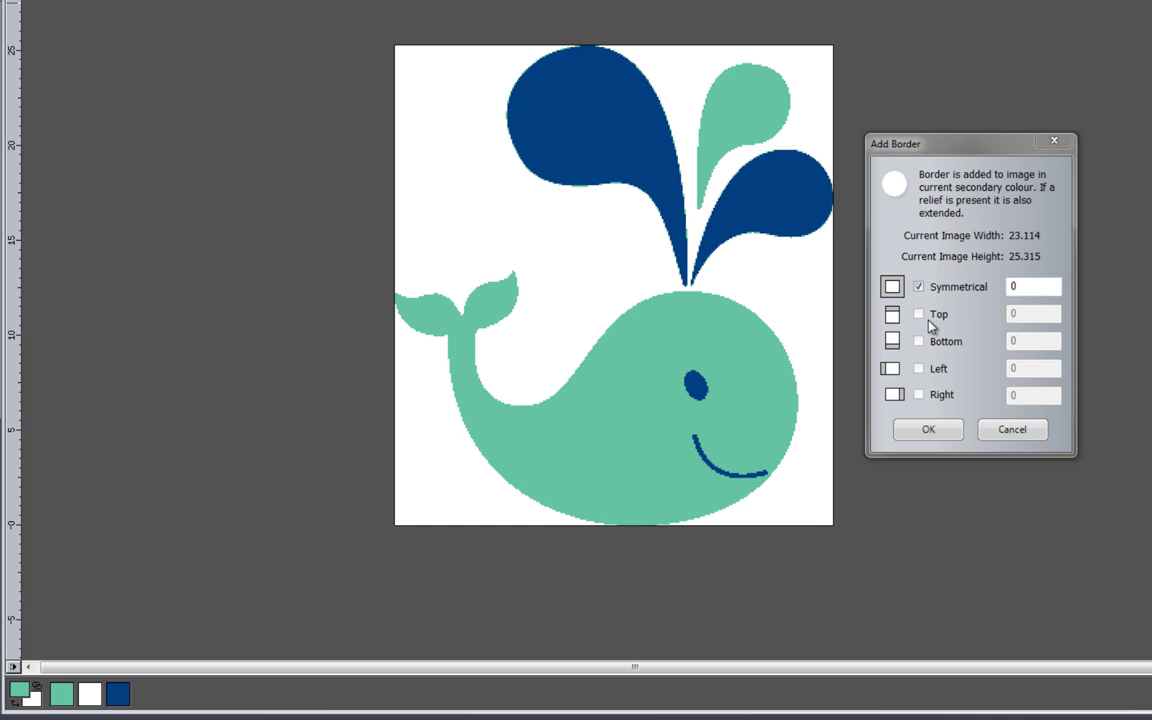
pyautogui.doubleClick(1015, 286)
pyautogui.write('5')
pyautogui.click(921, 430)
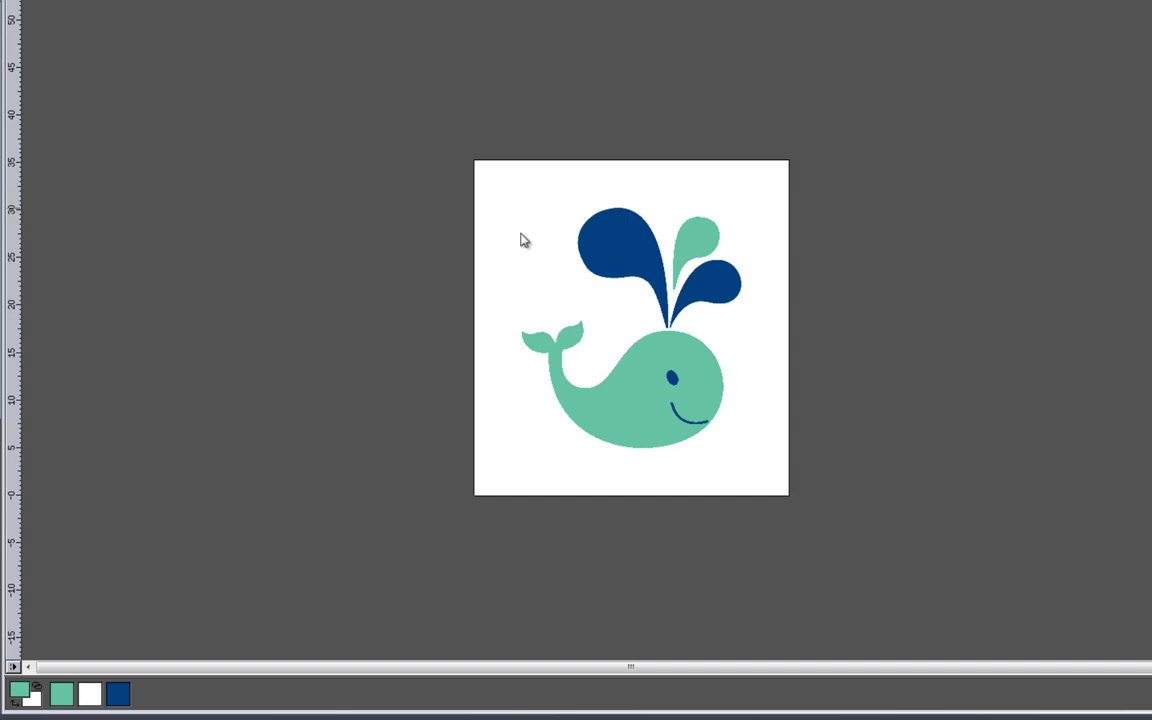
# Step: Create boundary vectors from the blue areas with Bitmap to Vector, using blue as the primary colour
pyautogui.scroll(1, 643, 363)
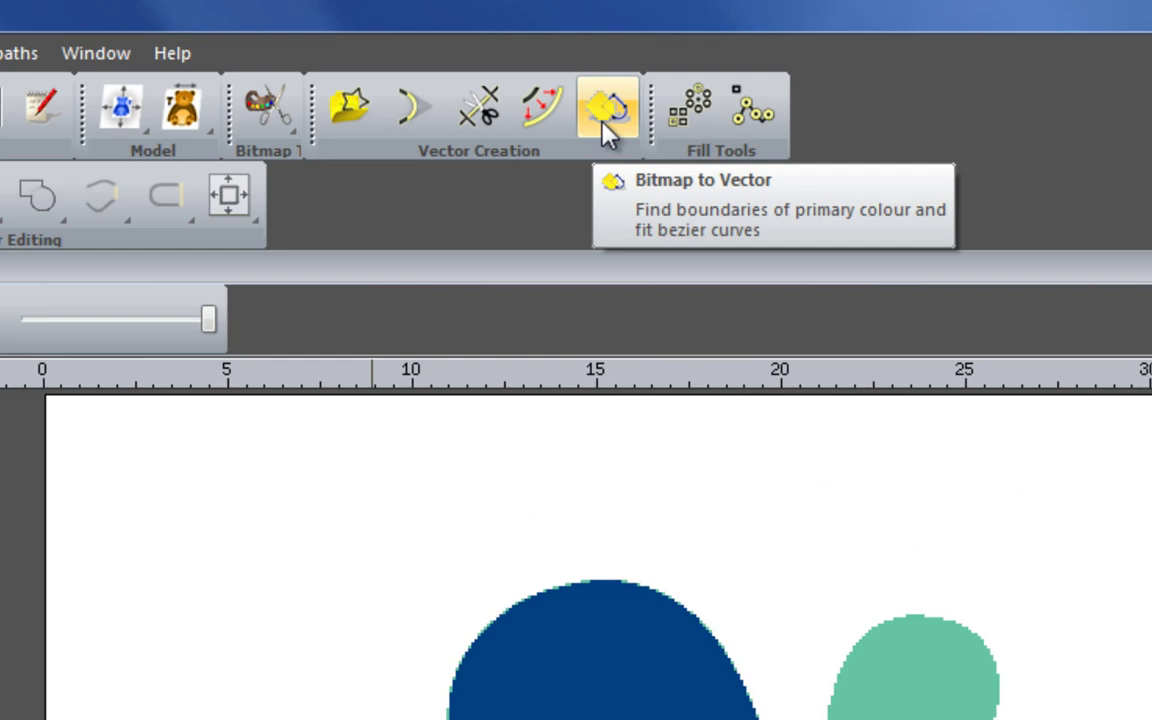
pyautogui.click(607, 112)
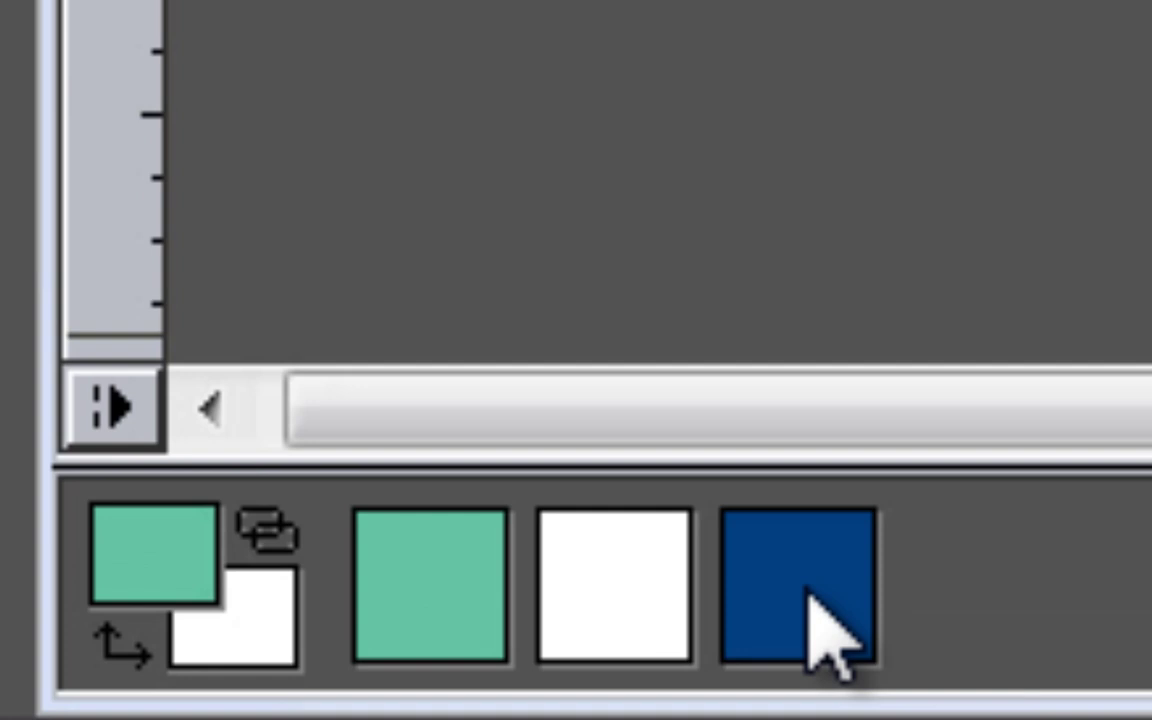
pyautogui.click(803, 596)
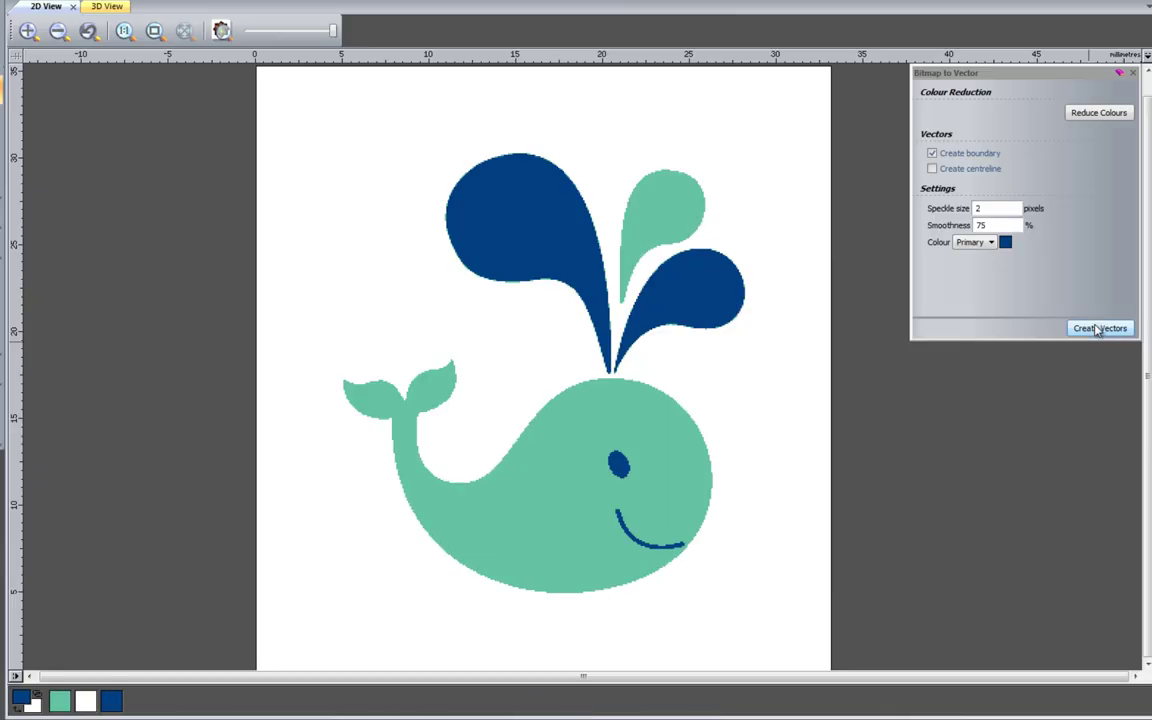
pyautogui.click(1093, 330)
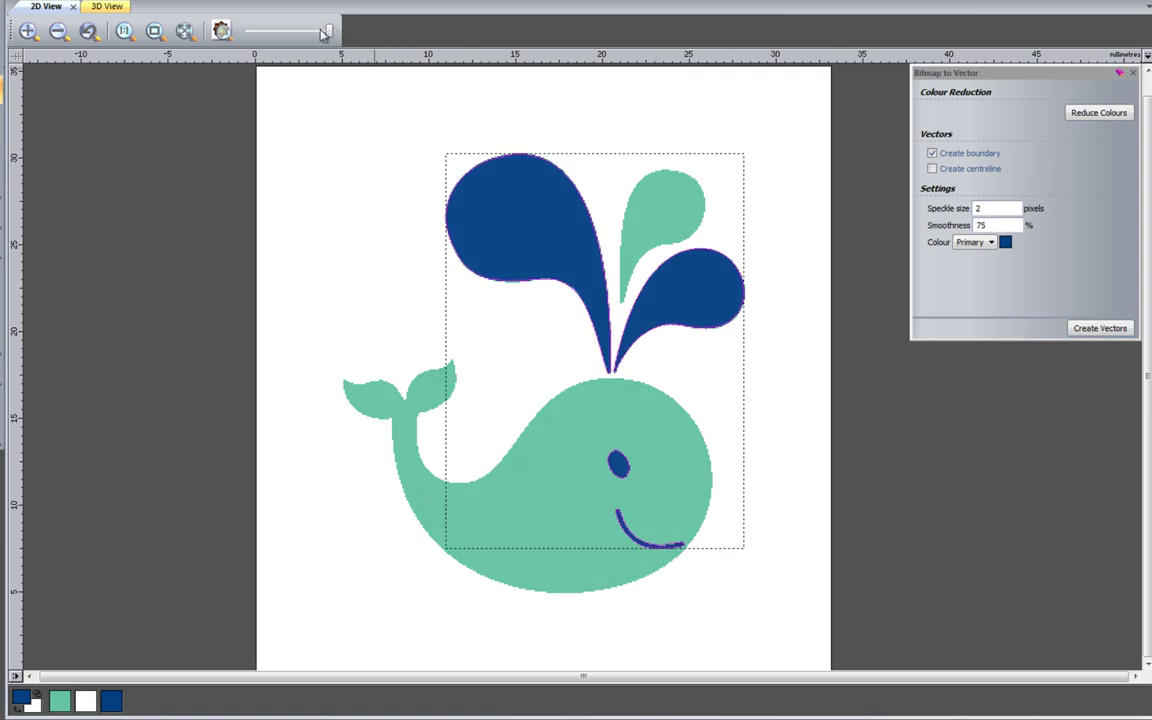
# Step: Fade the bitmap out and back in, deselect the vectors, and inspect how closely they follow the blue spout's pixel edges
pyautogui.moveTo(325, 33); pyautogui.dragTo(251, 30)
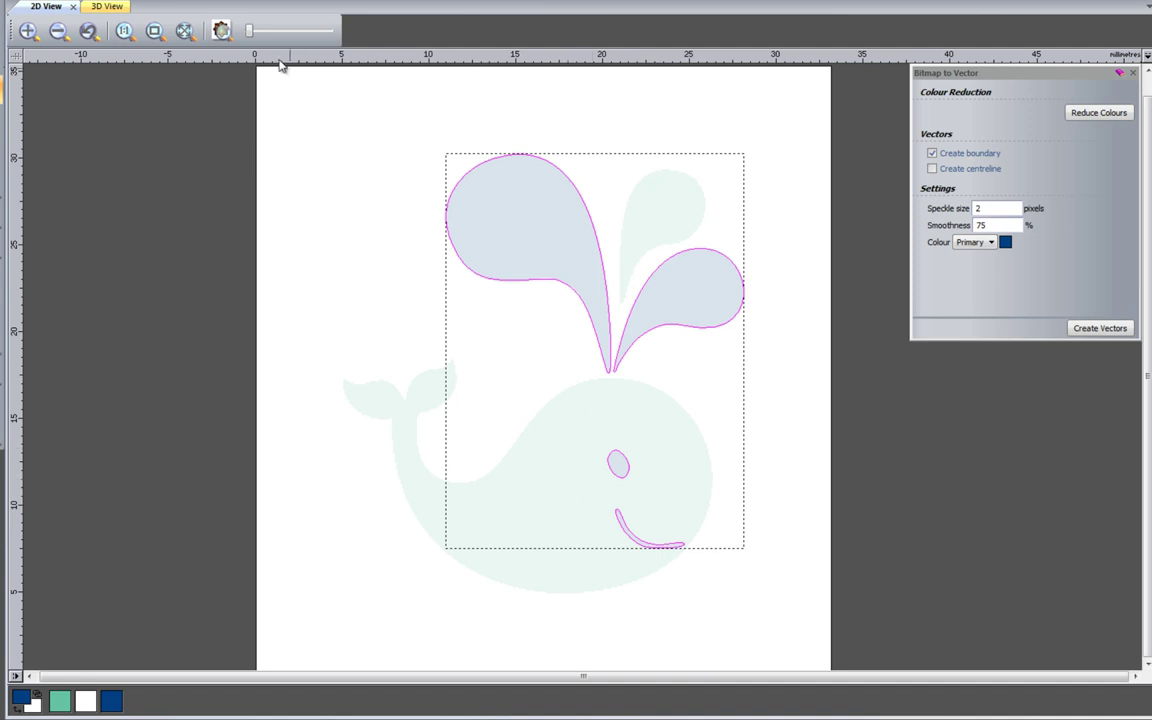
pyautogui.moveTo(250, 31); pyautogui.dragTo(334, 31)
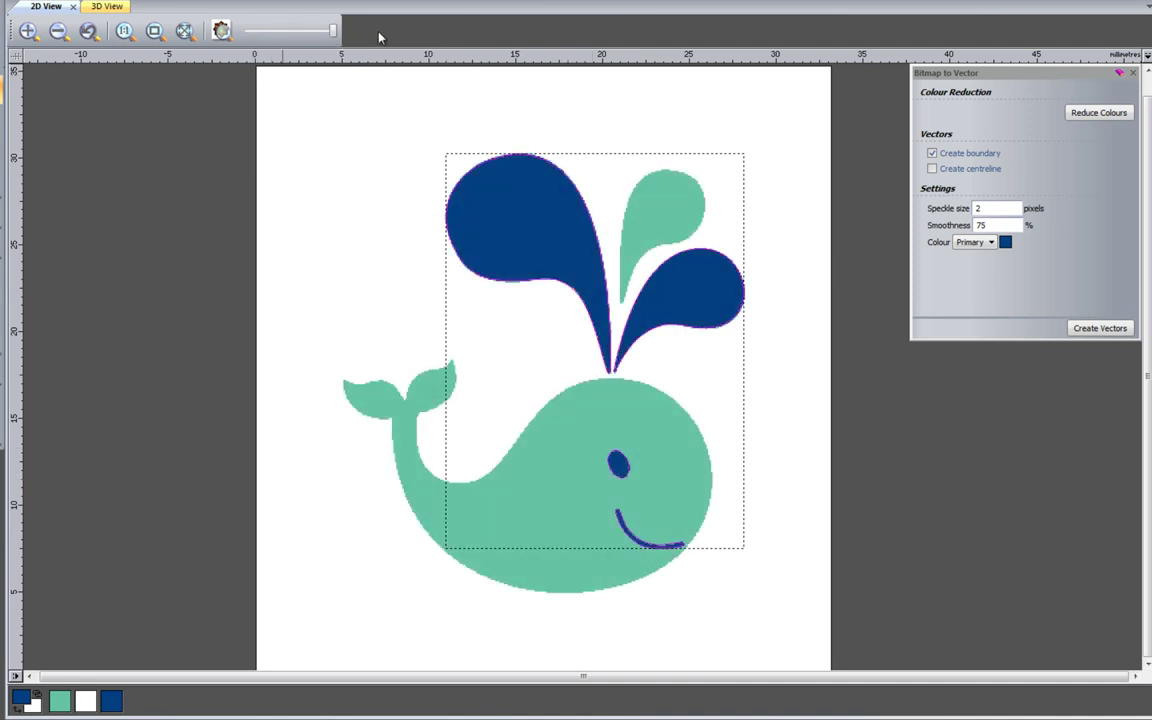
pyautogui.click(597, 300)
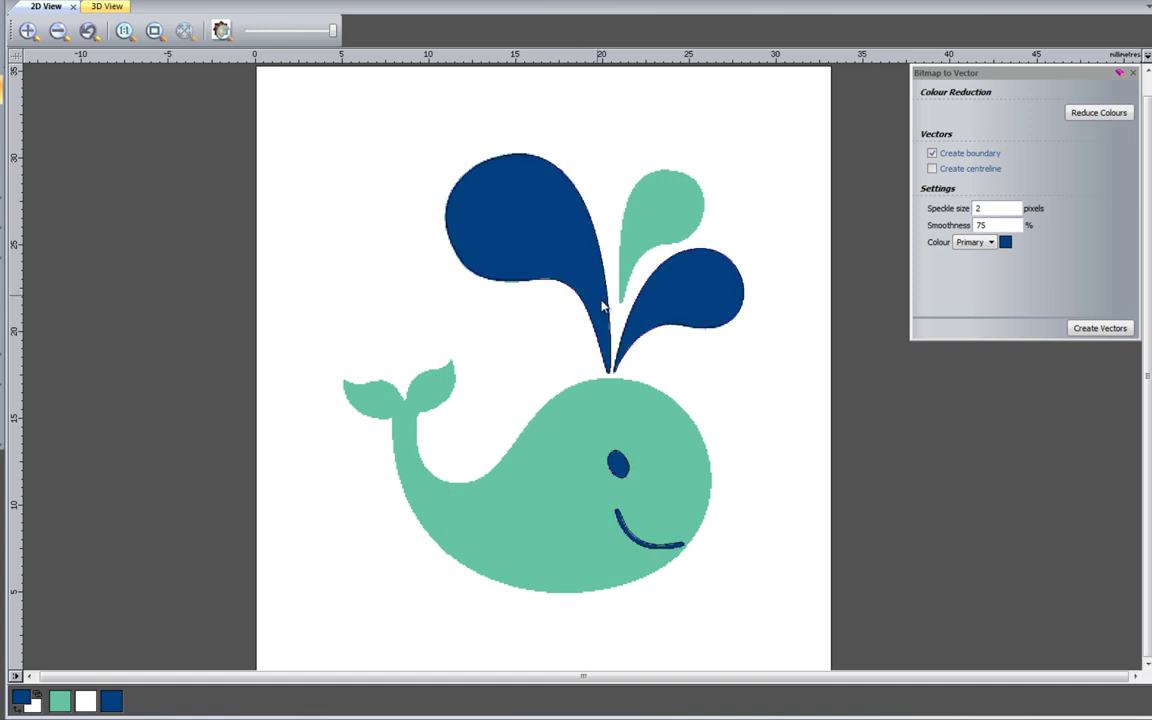
pyautogui.scroll(2, 604, 305)
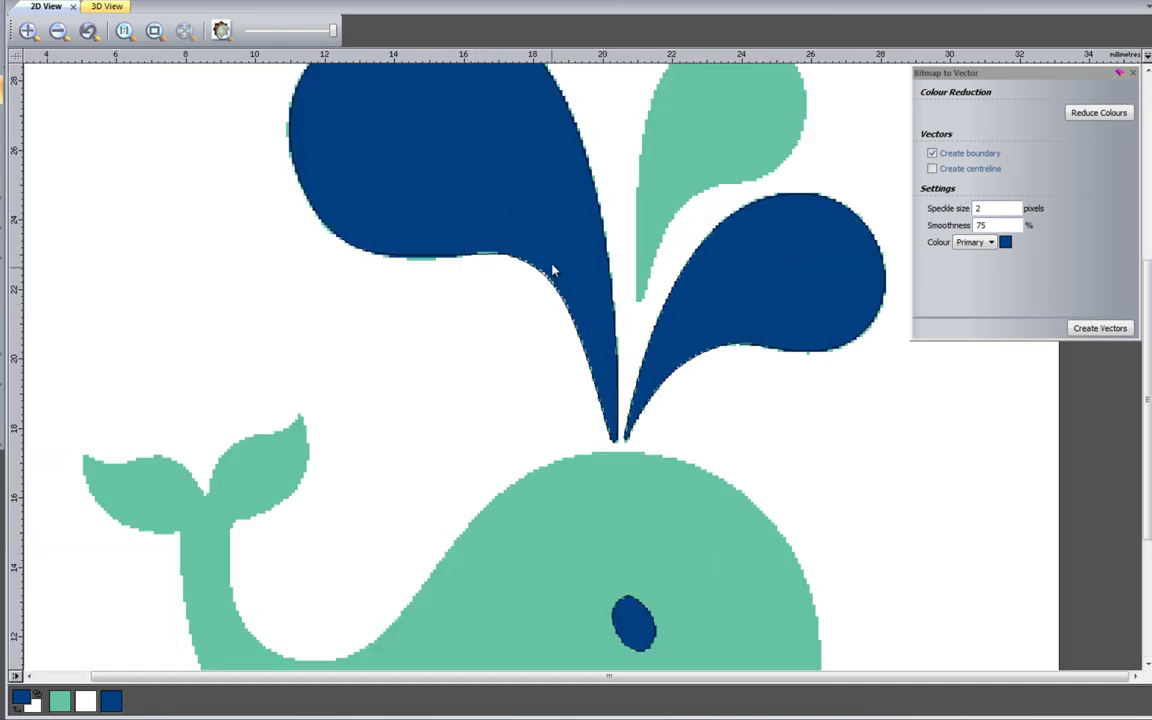
pyautogui.scroll(1, 612, 272)
pyautogui.scroll(3, 613, 270)
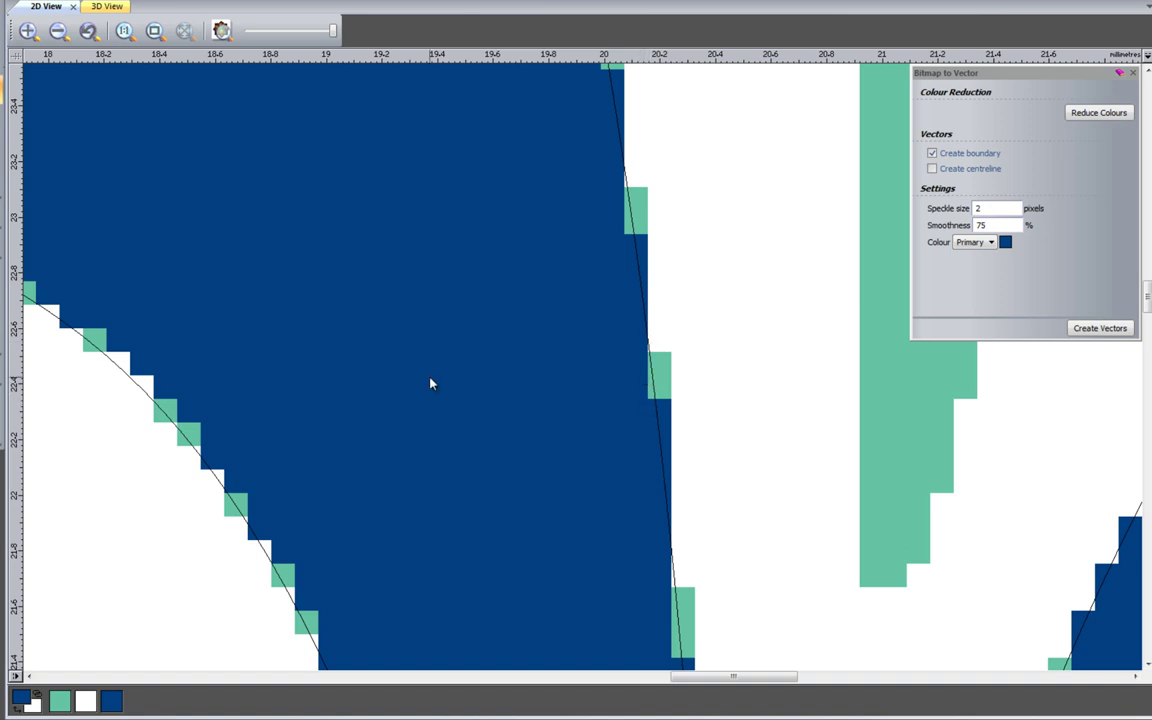
pyautogui.scroll(-5, 430, 382)
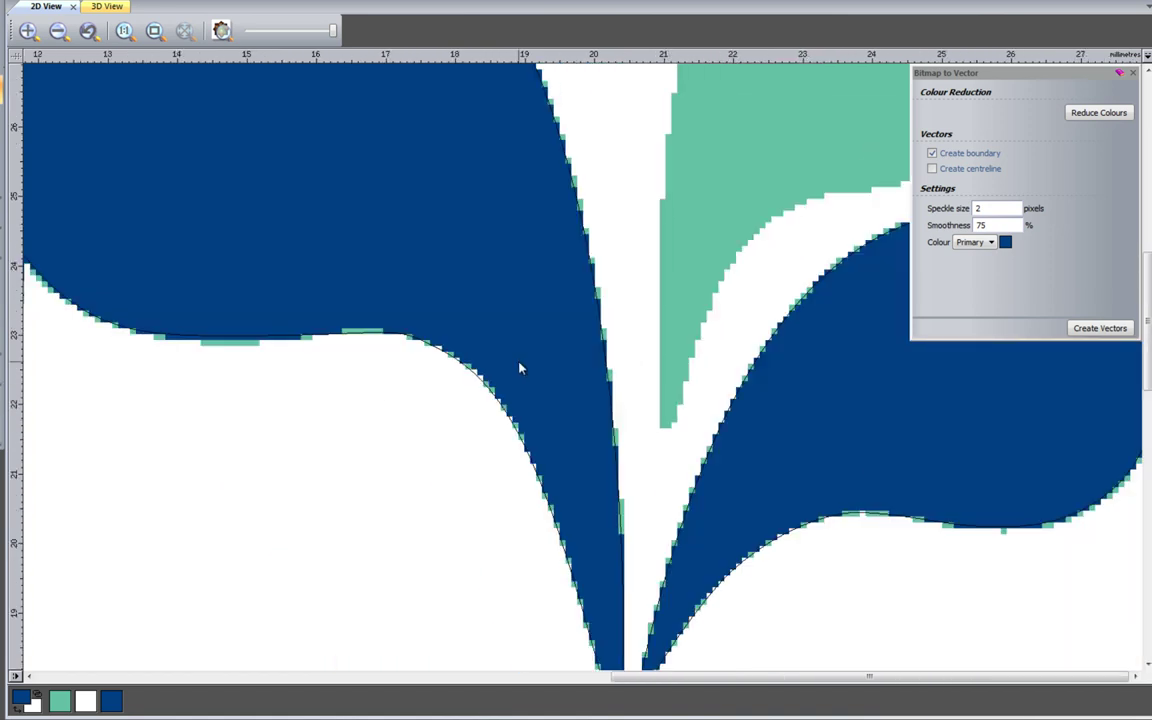
# Step: Set green as the primary colour and blue as the secondary colour, and link the two colours
pyautogui.moveTo(249, 78); pyautogui.dragTo(930, 580)
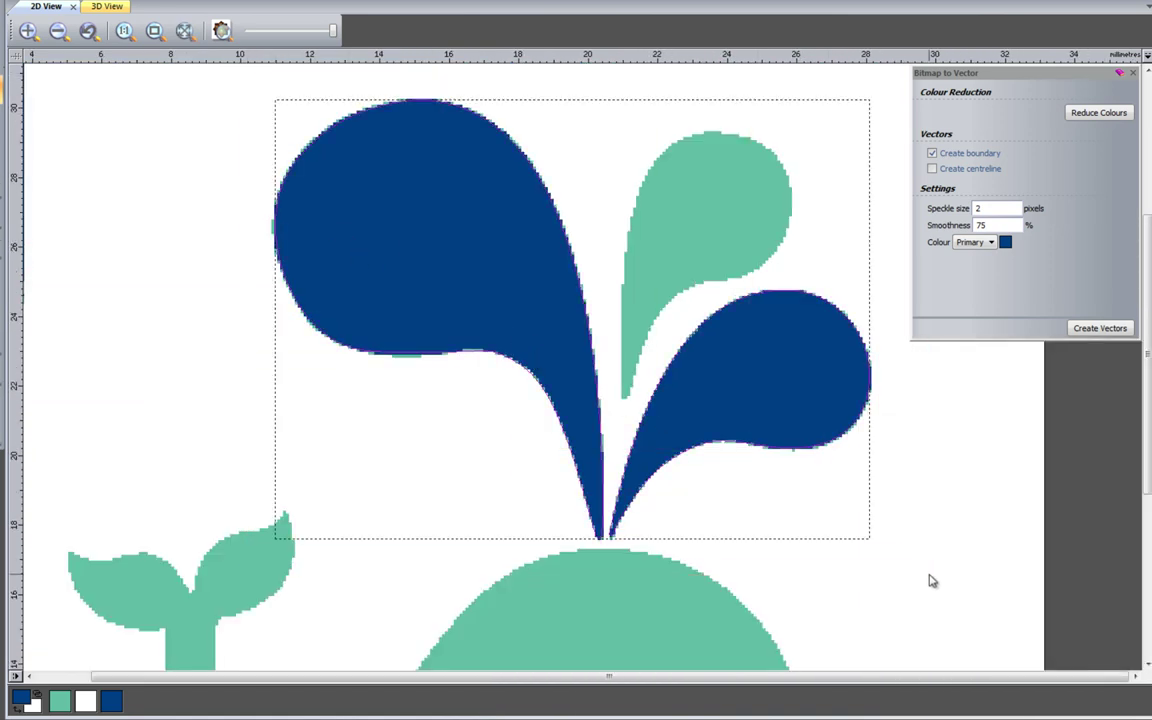
pyautogui.click(900, 463)
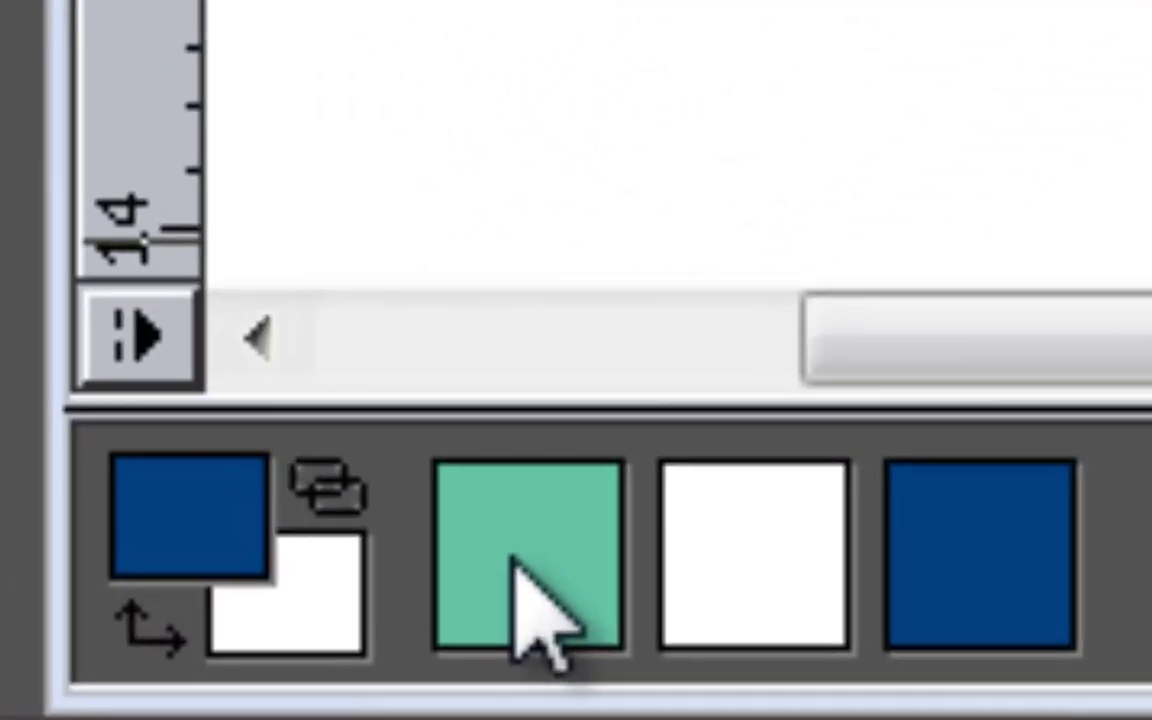
pyautogui.click(525, 590)
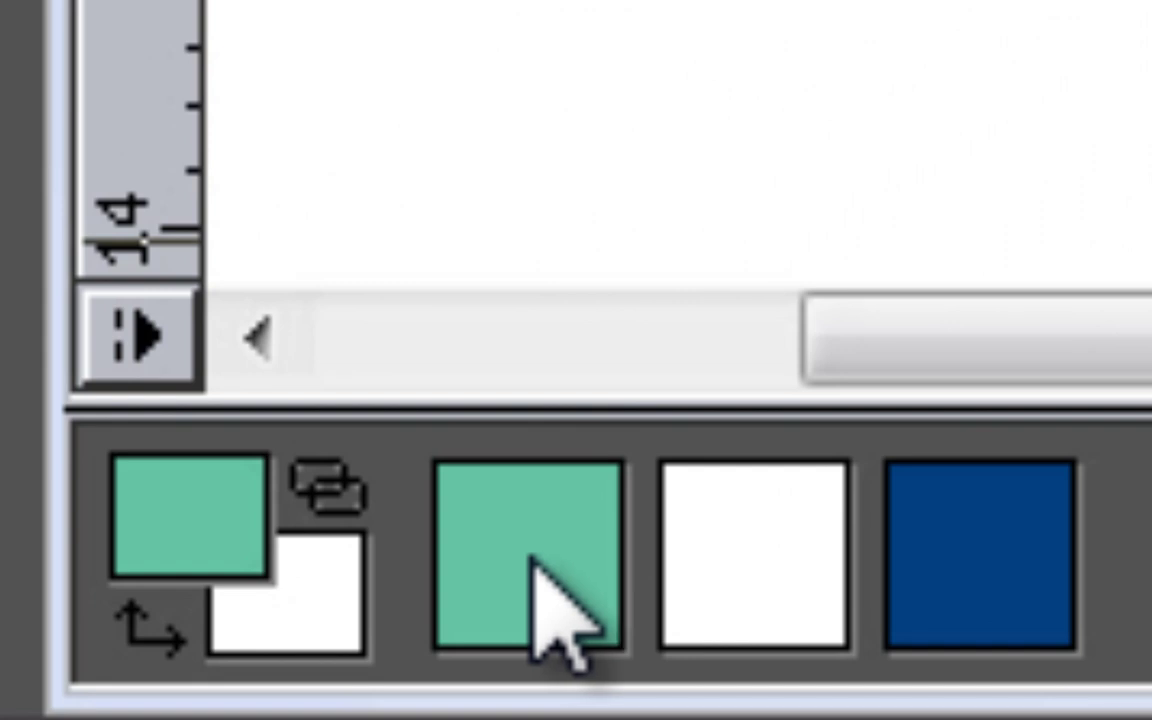
pyautogui.keyDown('ctrl'); pyautogui.click(950, 540); pyautogui.keyUp('ctrl')
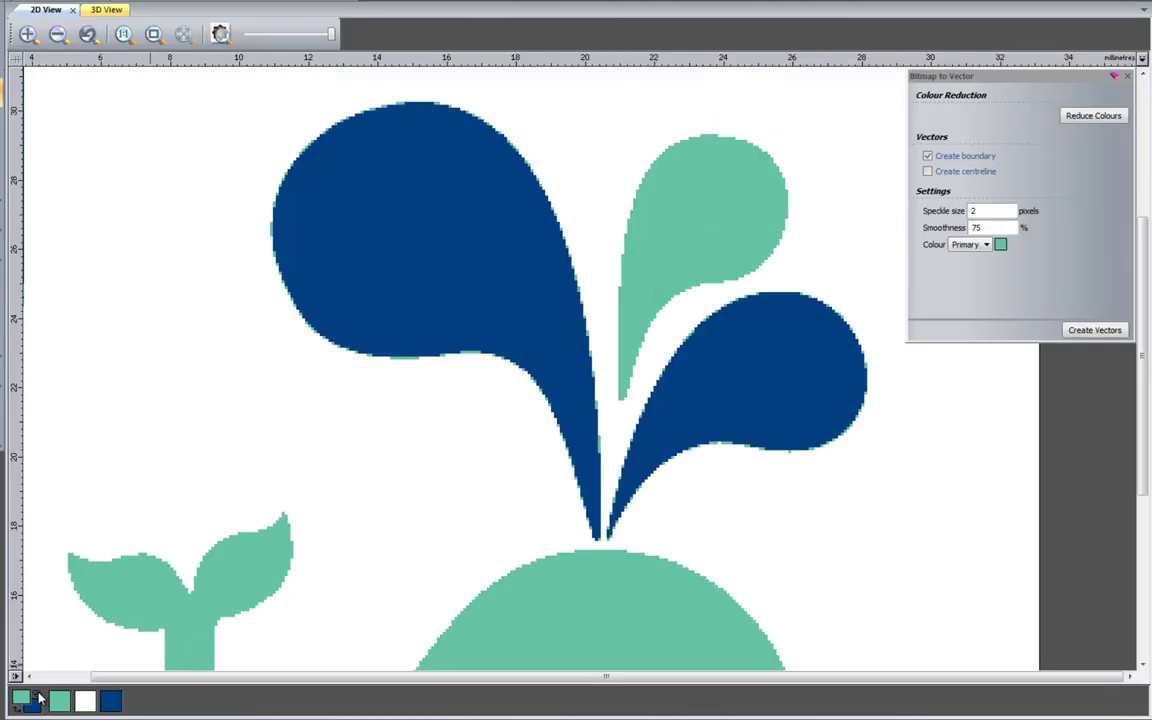
pyautogui.click(38, 700)
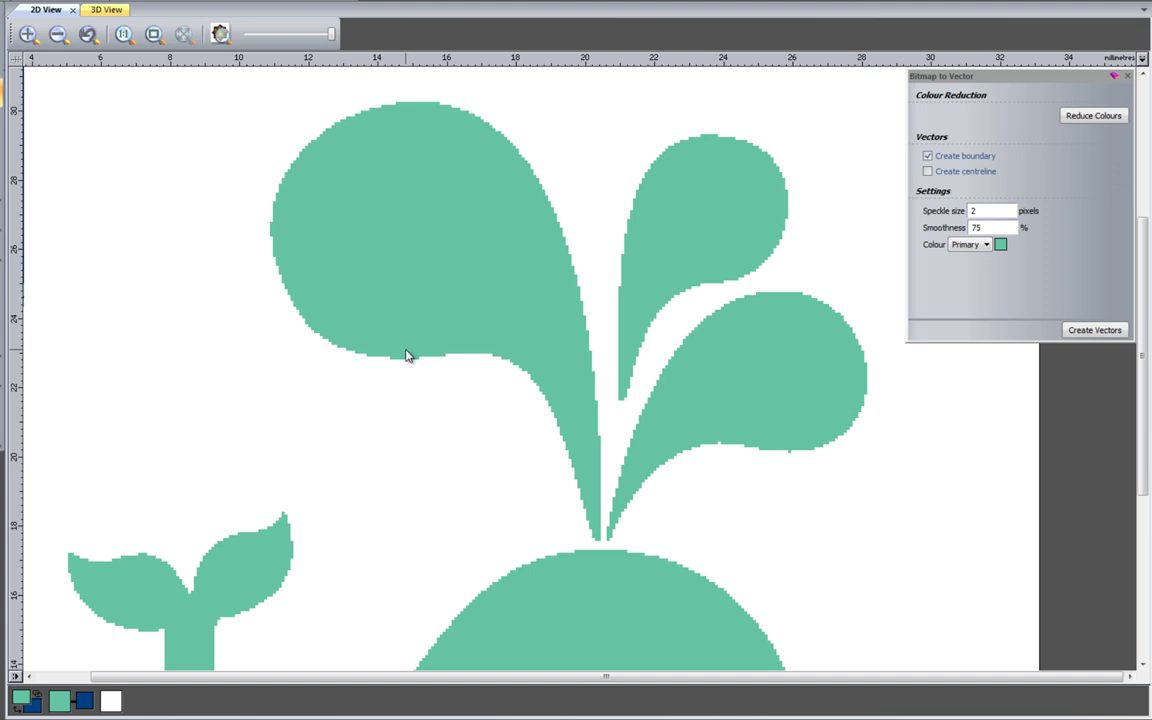
# Step: Create boundary vectors around the whale's body and spout with Bitmap to Vector, using green as the primary colour
pyautogui.scroll(-2, 594, 375)
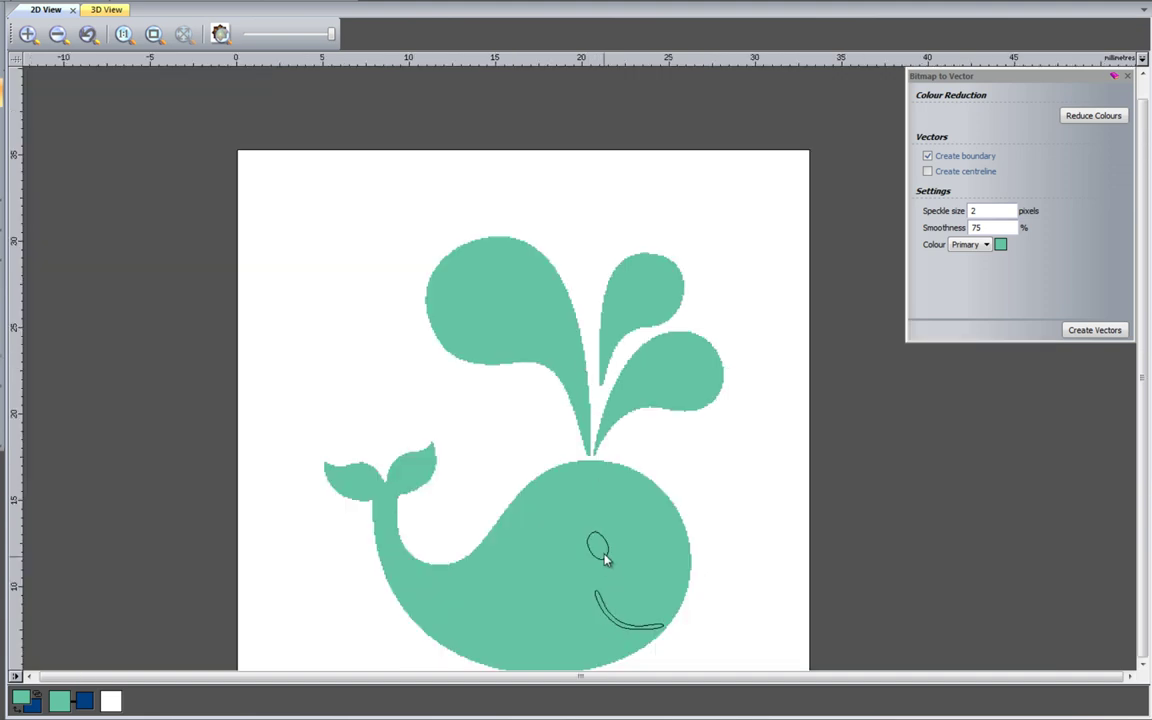
pyautogui.moveTo(656, 579); pyautogui.dragTo(653, 505, button='middle')
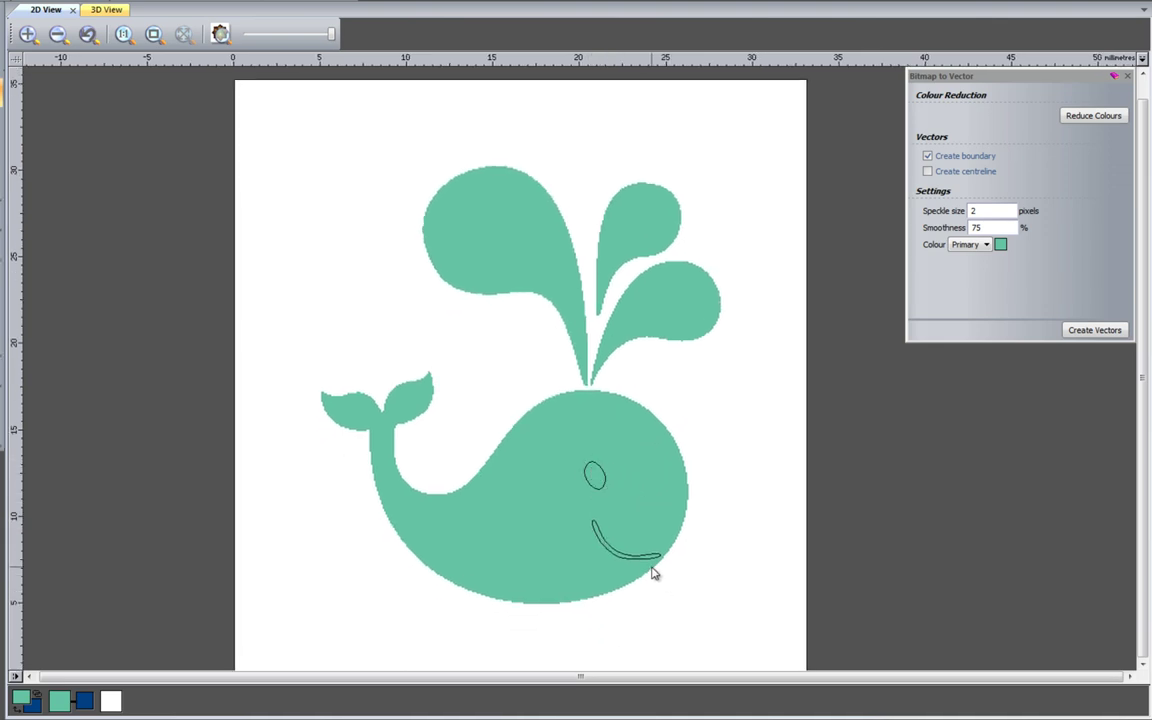
pyautogui.click(1094, 330)
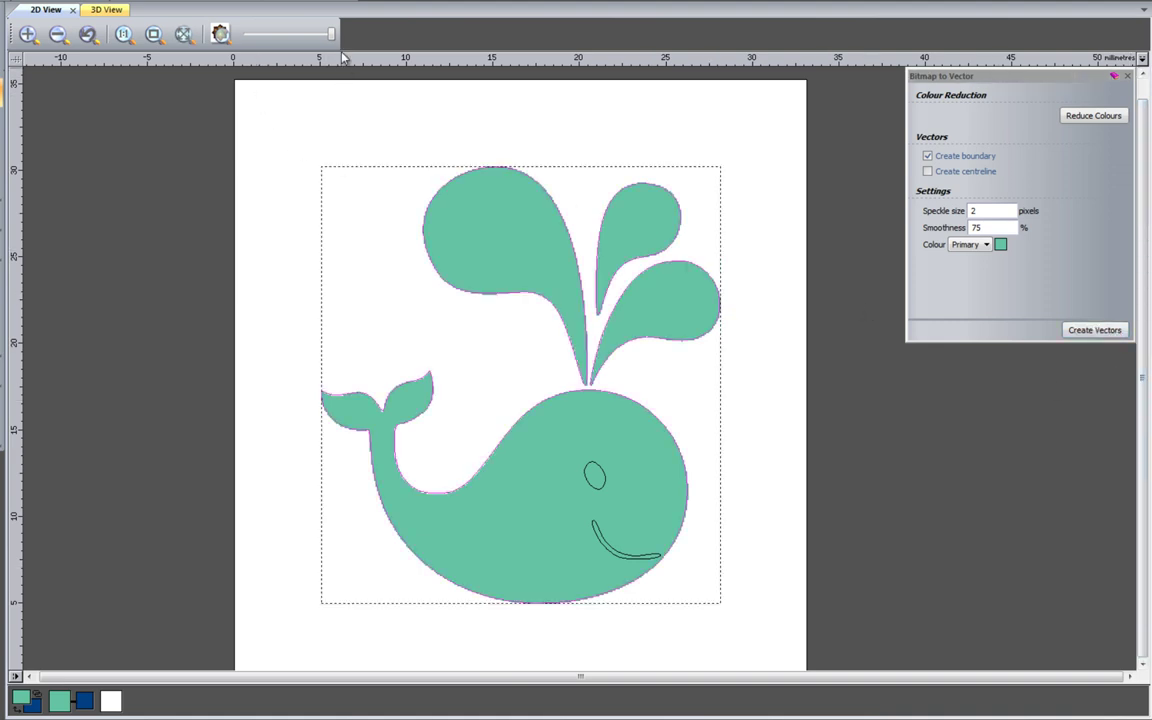
# Step: Fade out the bitmap, deselect the new vectors and close the Bitmap to Vector tool
pyautogui.moveTo(331, 34); pyautogui.dragTo(246, 35)
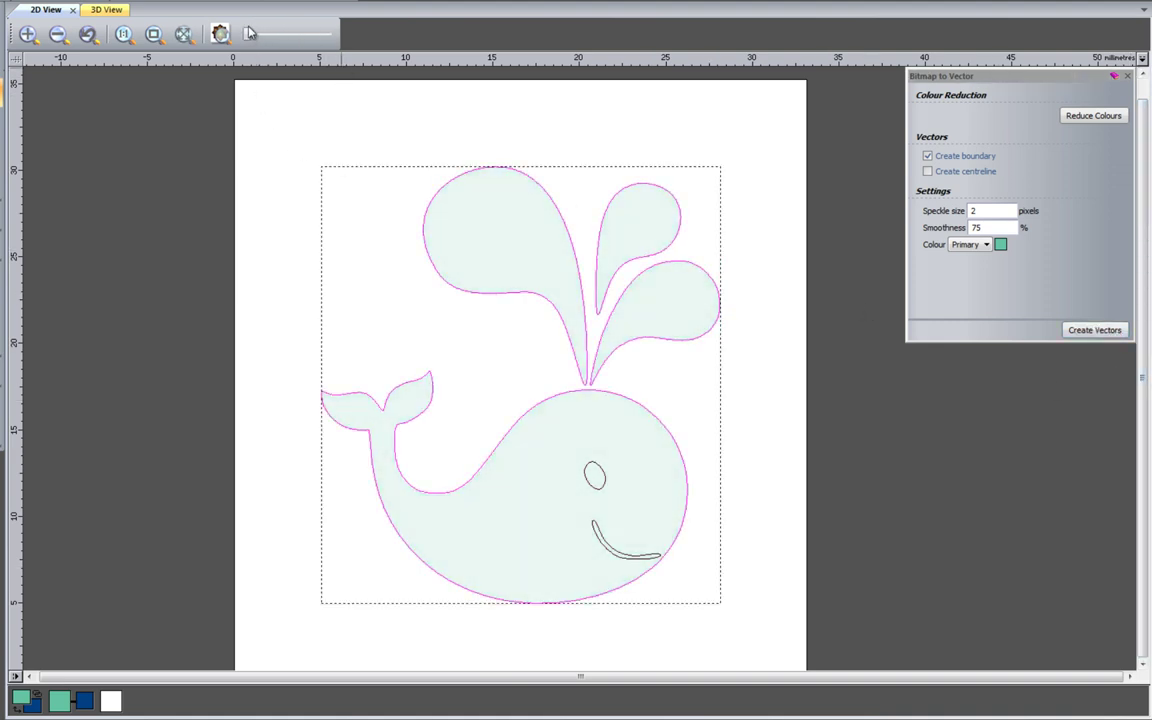
pyautogui.click(470, 334)
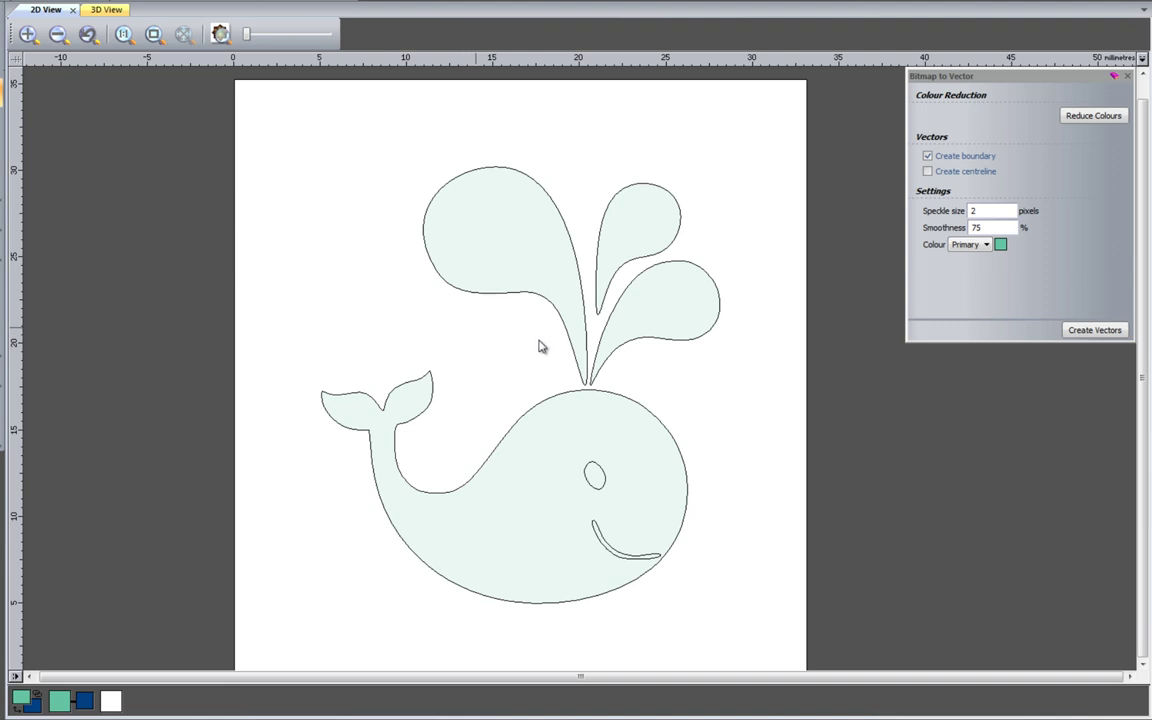
pyautogui.click(1127, 75)
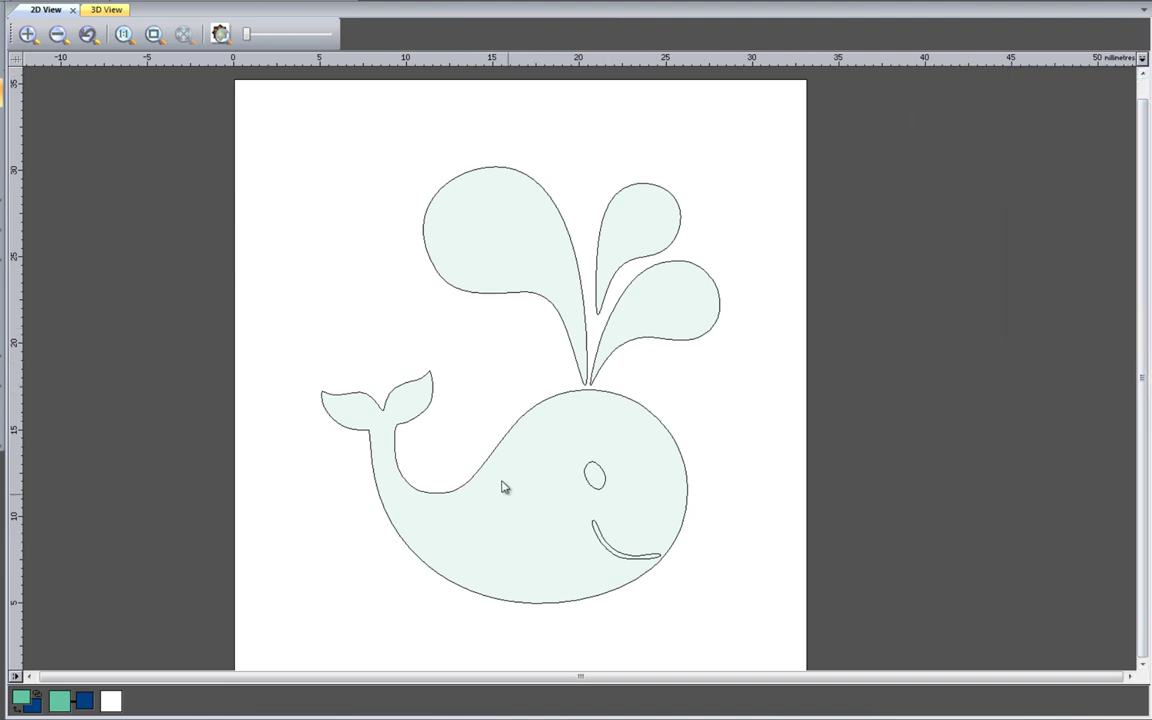
# Step: Fade the bitmap back in and inspect how closely the whale's body outline follows the pixel edges
pyautogui.scroll(10, 500, 475)
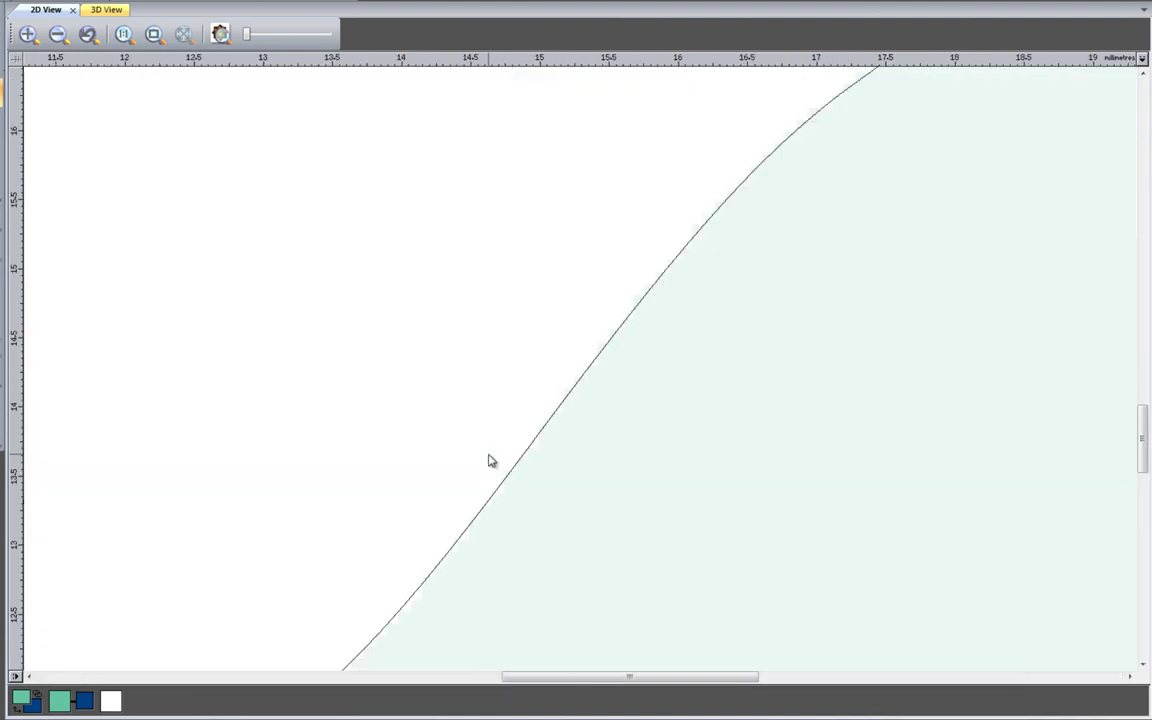
pyautogui.moveTo(246, 34); pyautogui.dragTo(314, 35)
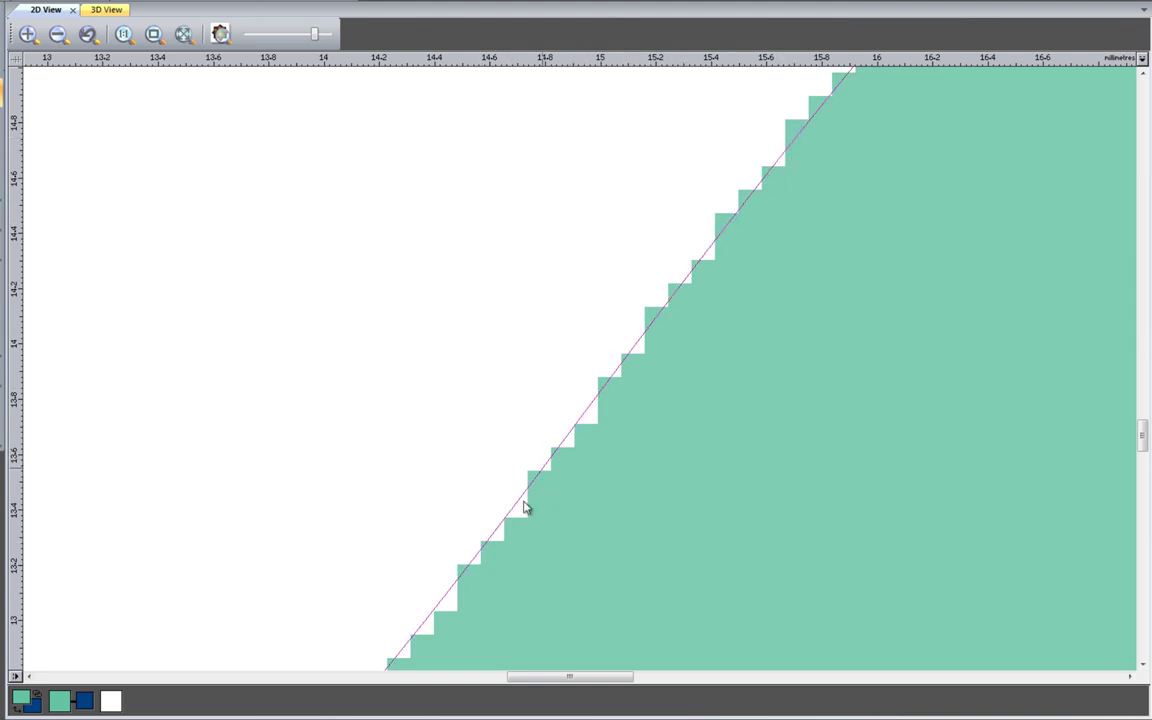
pyautogui.scroll(-4, 480, 500)
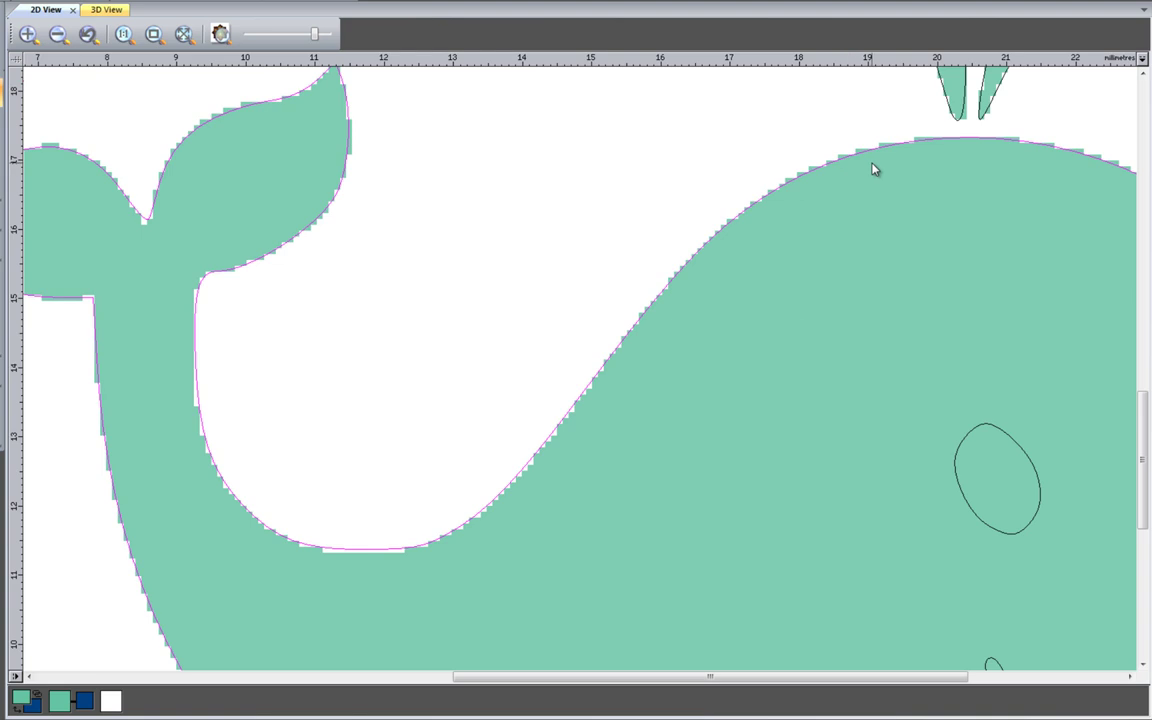
pyautogui.scroll(-2, 873, 170)
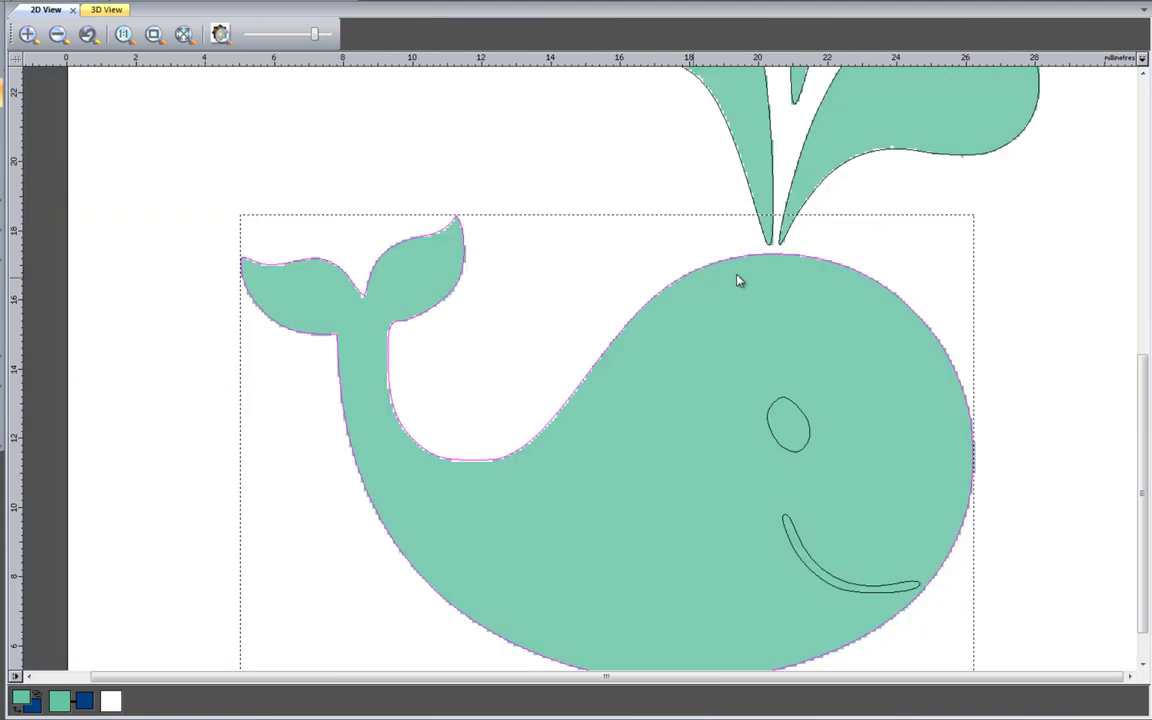
pyautogui.scroll(-3, 746, 406)
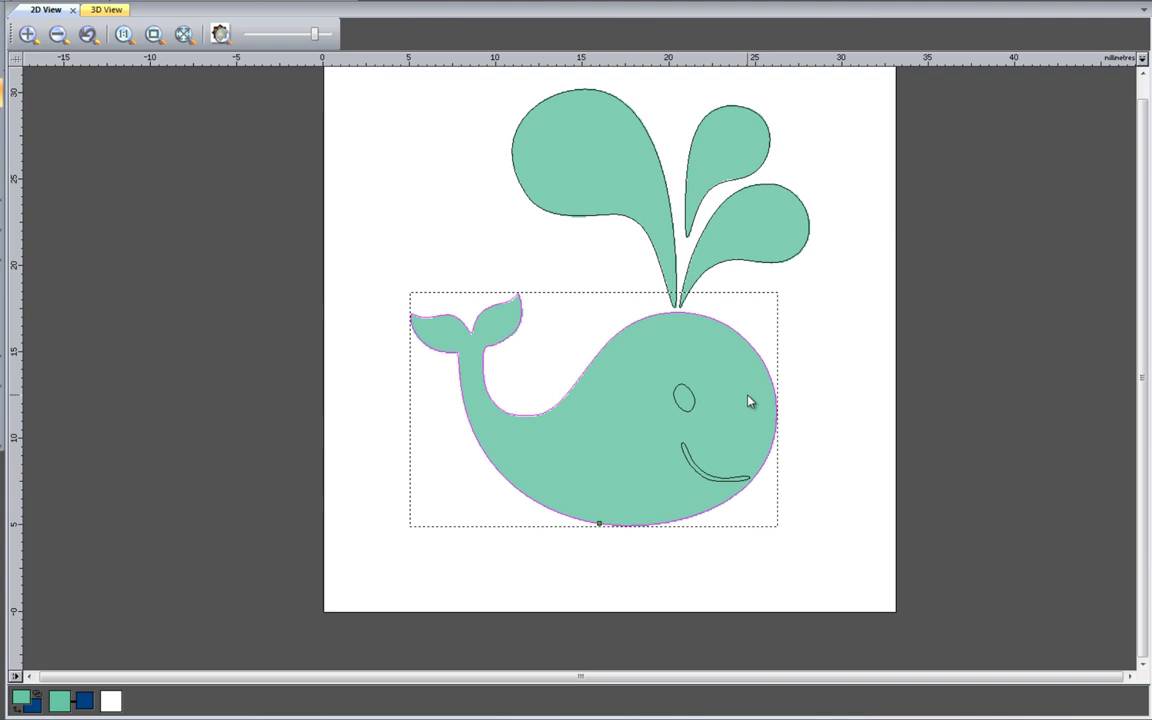
pyautogui.click(830, 334)
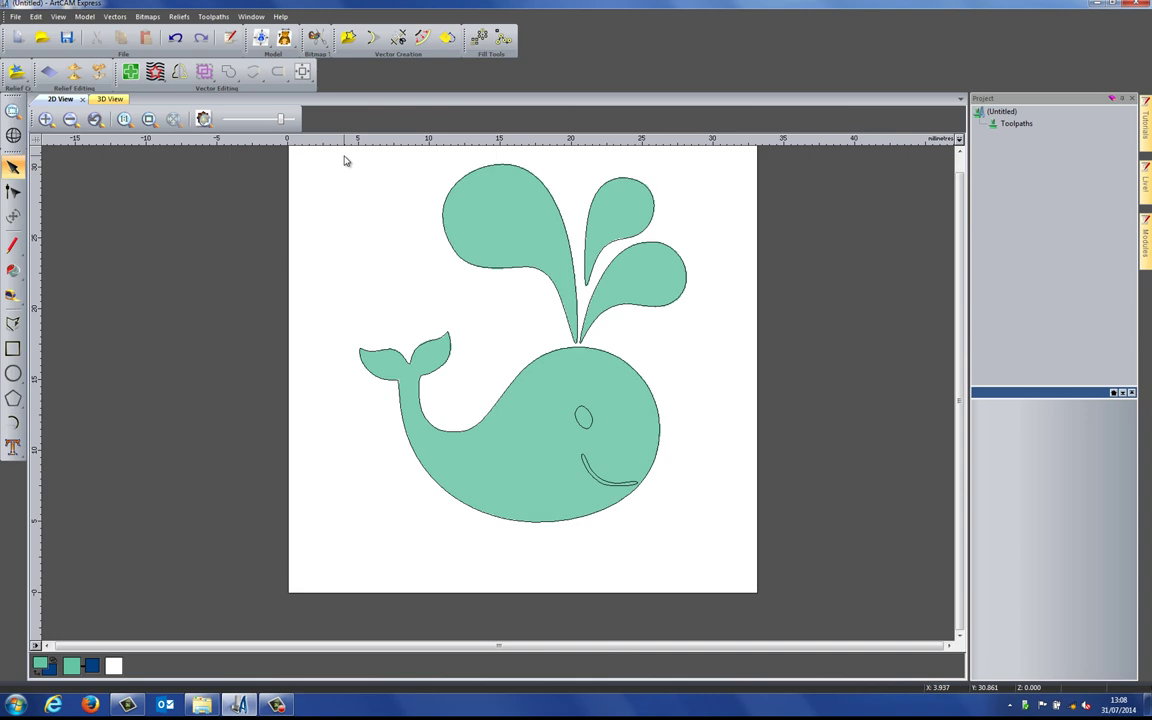
# Step: Select all the whale vectors and start exporting them to the Children's Frame Express 2013 folder on the Desktop
pyautogui.moveTo(345, 160); pyautogui.dragTo(740, 586)
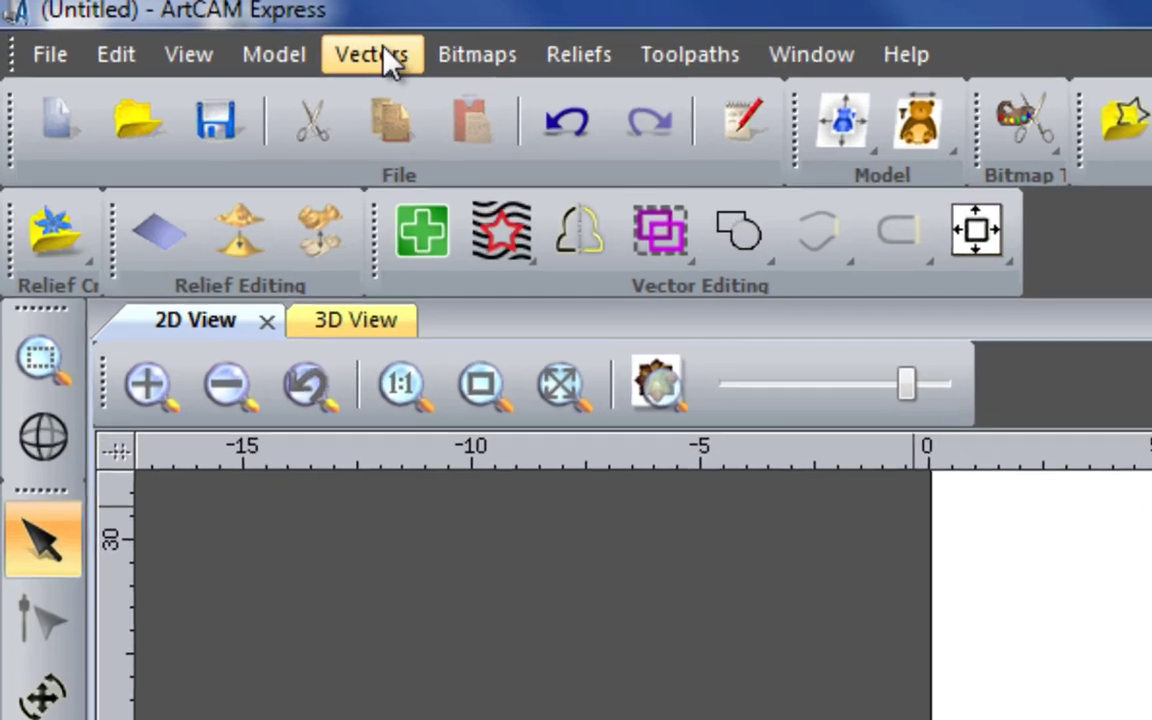
pyautogui.click(114, 17)
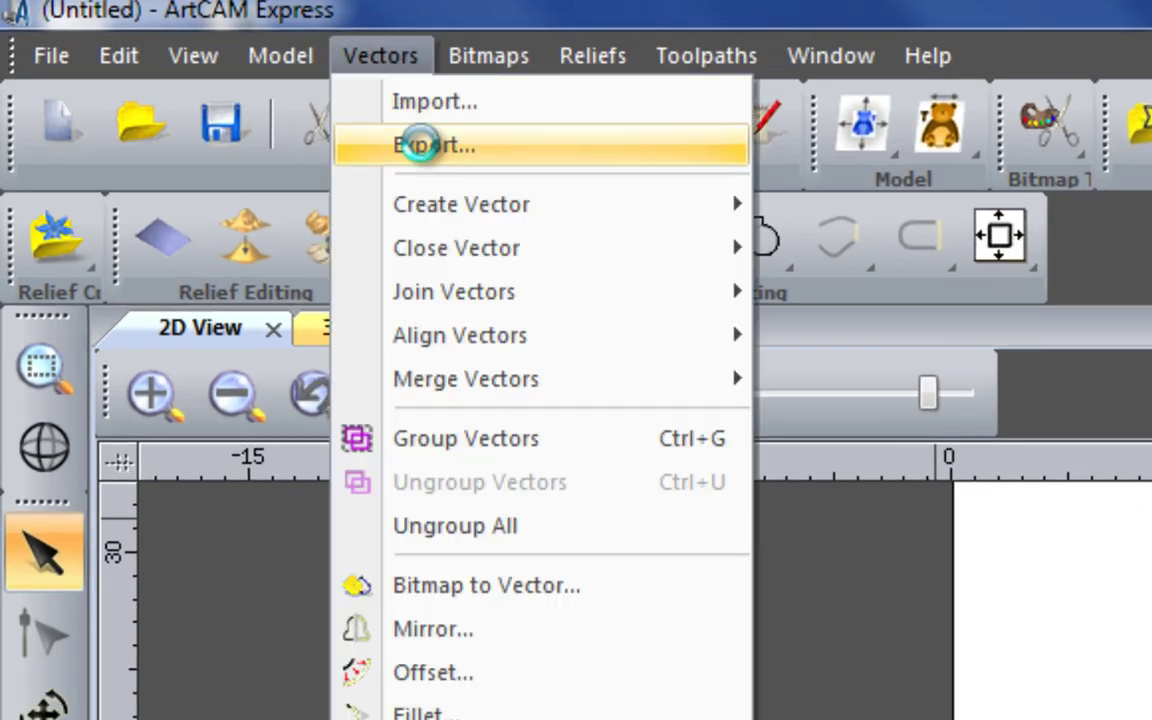
pyautogui.click(420, 145)
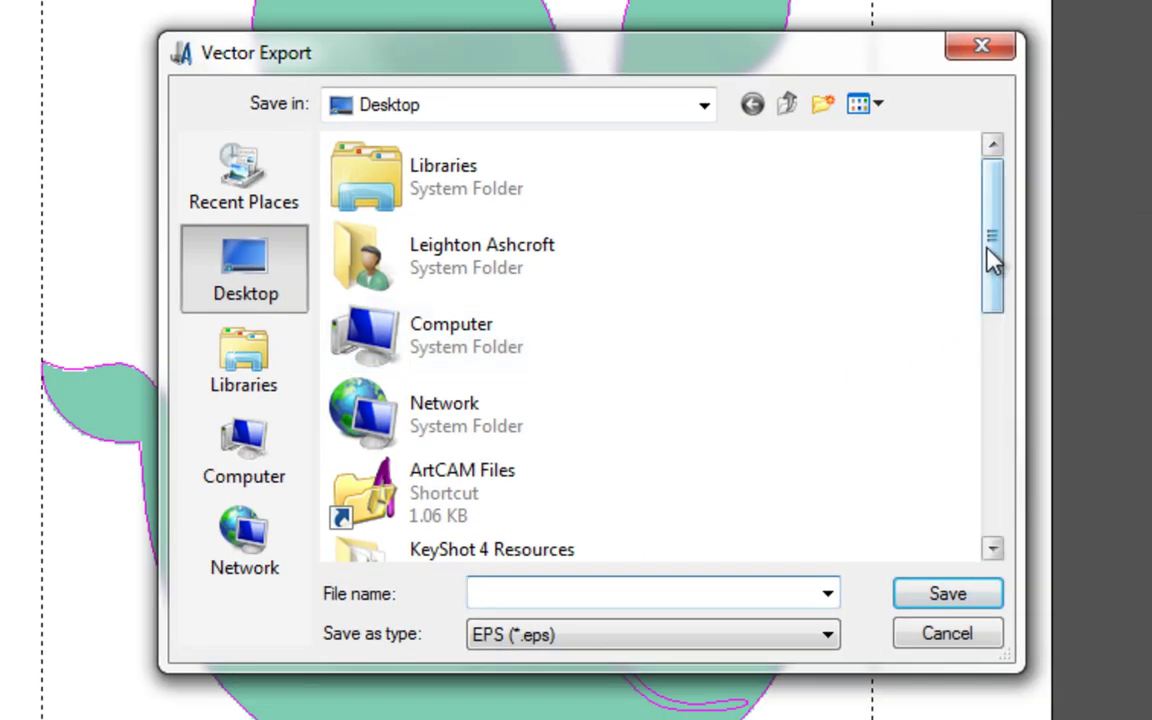
pyautogui.moveTo(993, 260); pyautogui.dragTo(998, 345)
pyautogui.click(520, 405)
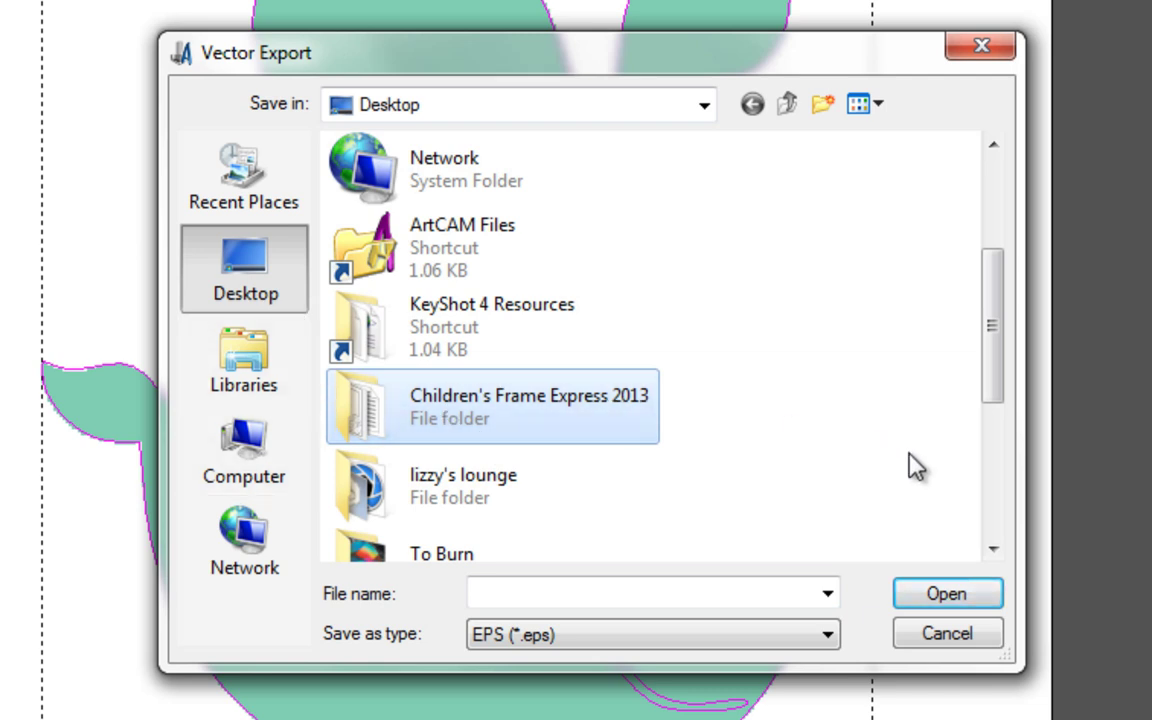
pyautogui.doubleClick(545, 412)
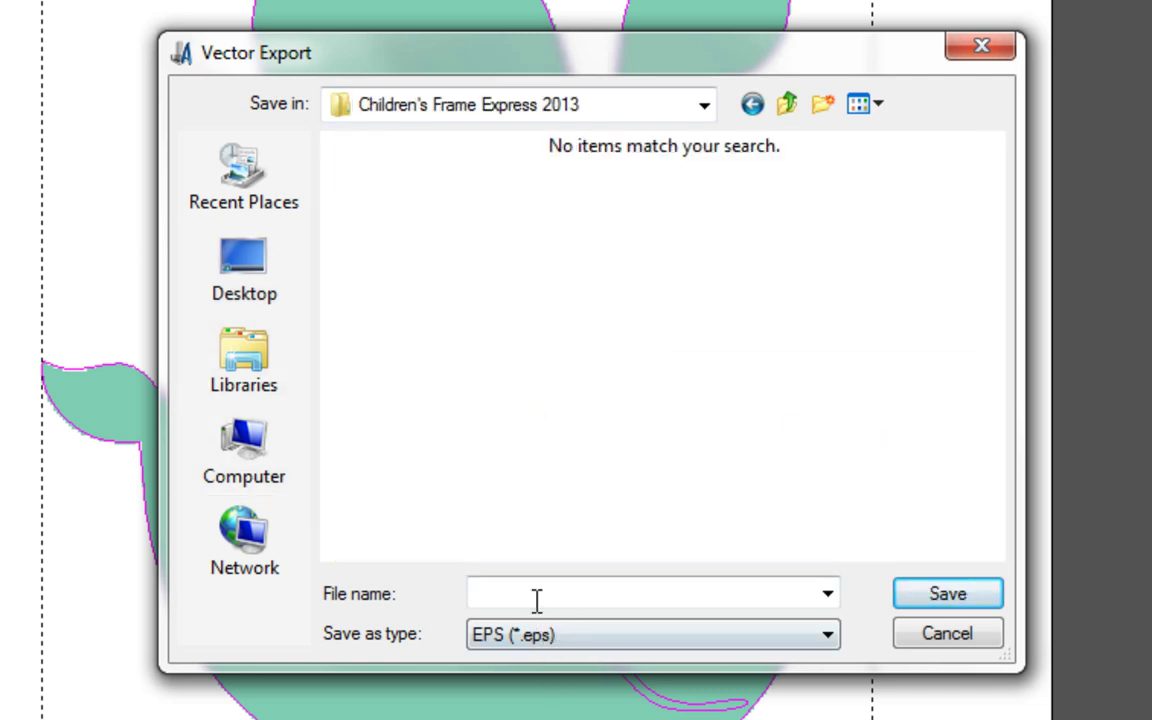
# Step: Export the selected vectors as an EPS file named whale, and deselect them
pyautogui.click(535, 636)
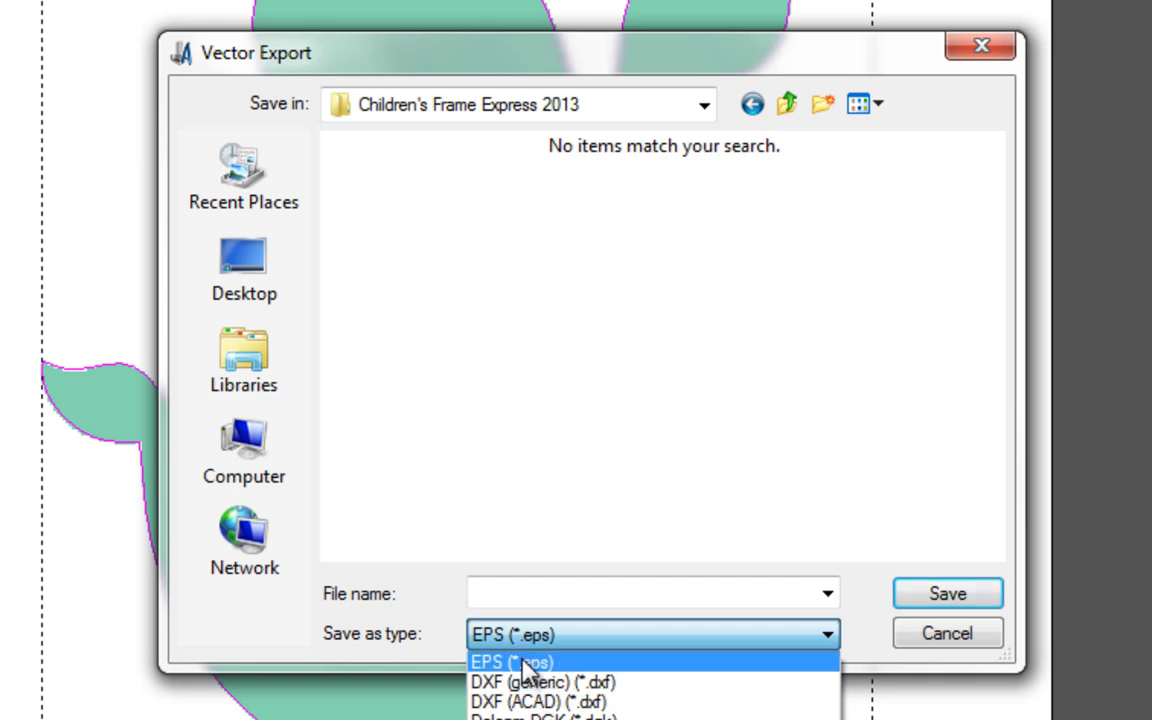
pyautogui.click(510, 594)
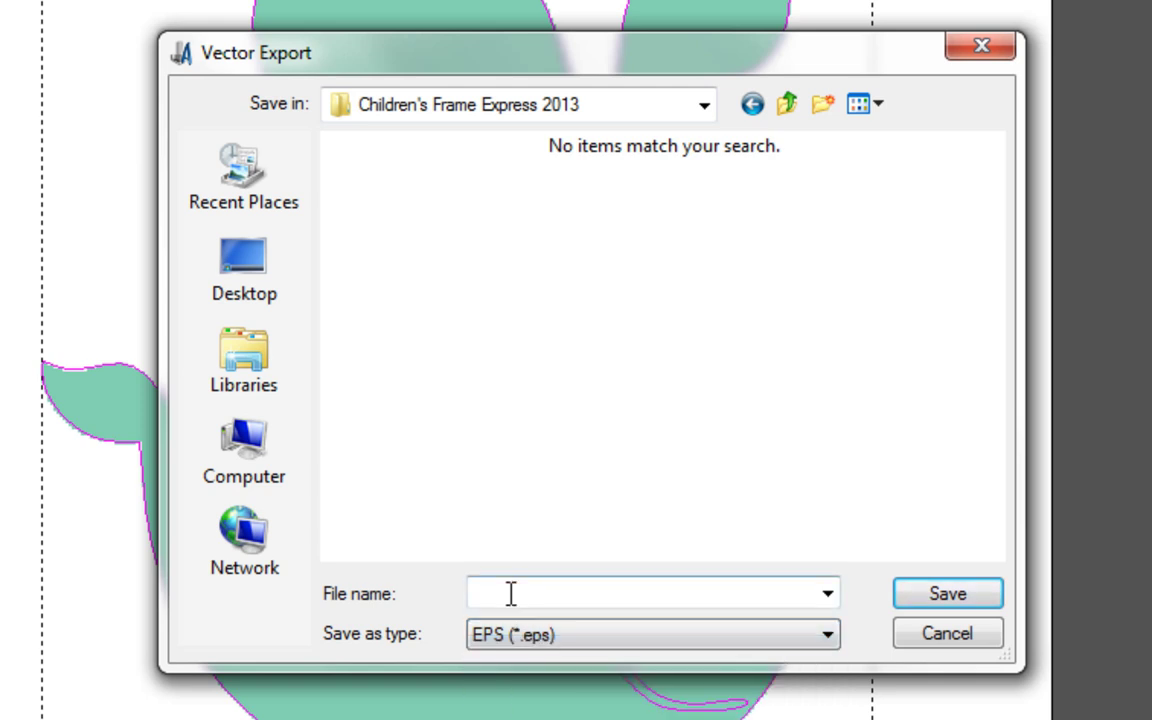
pyautogui.write('wh')
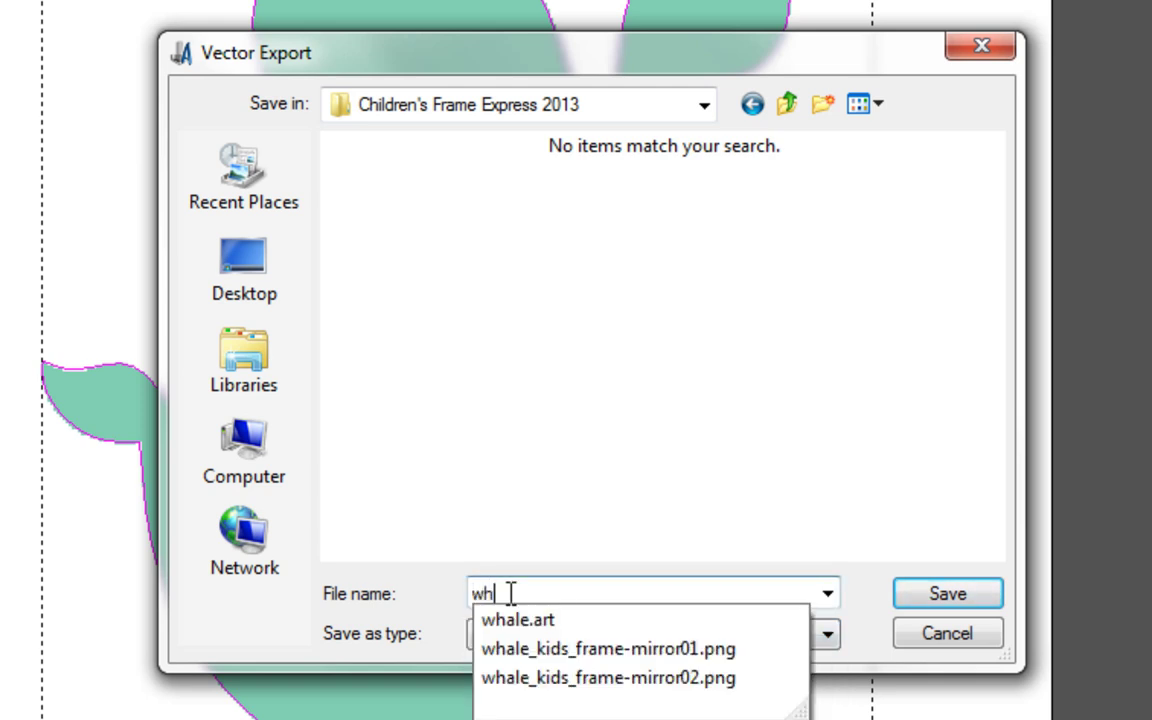
pyautogui.write('ale')
pyautogui.click(370, 617)
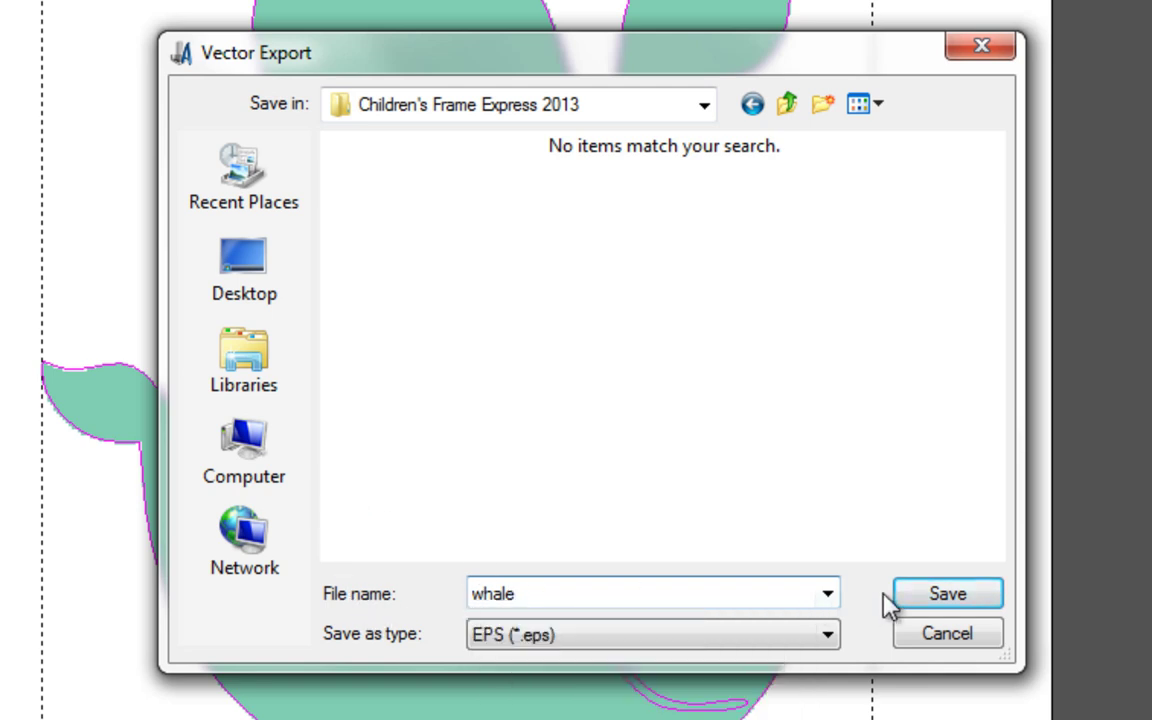
pyautogui.click(918, 598)
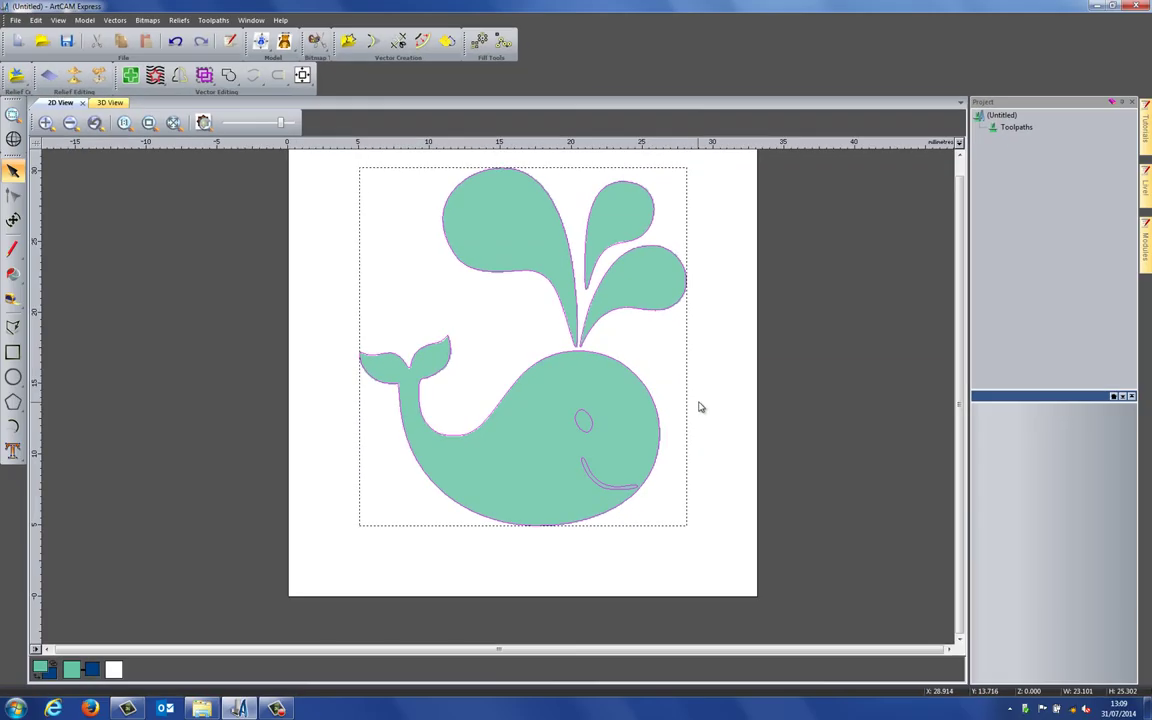
pyautogui.click(747, 332)
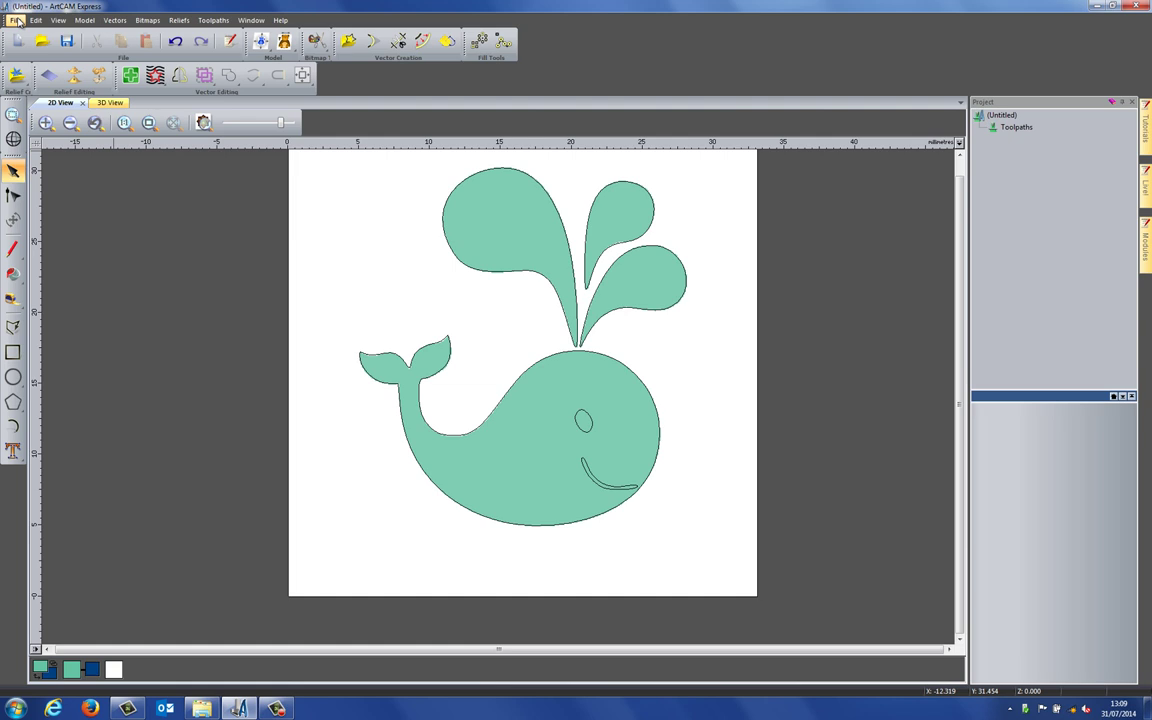
# Step: Create a new 300 by 400 mm model, 25 mm thick, with its origin at the centre, without saving the whale model's changes
pyautogui.click(1006, 116)
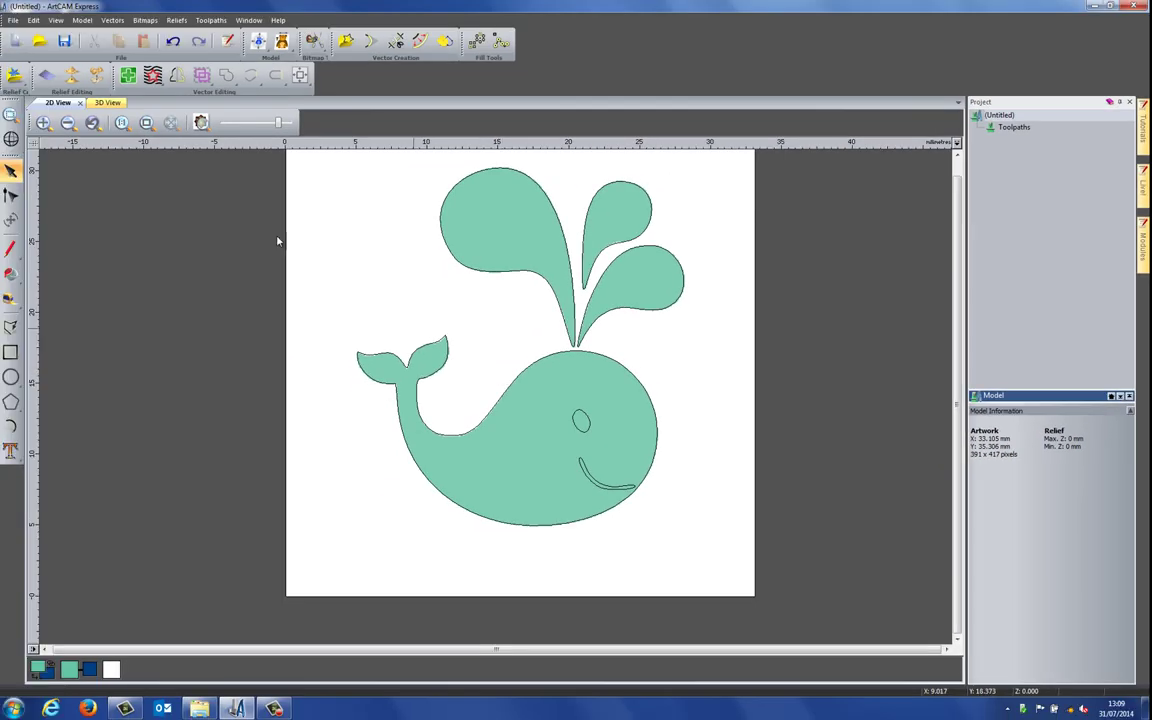
pyautogui.click(13, 20)
pyautogui.moveTo(30, 38)
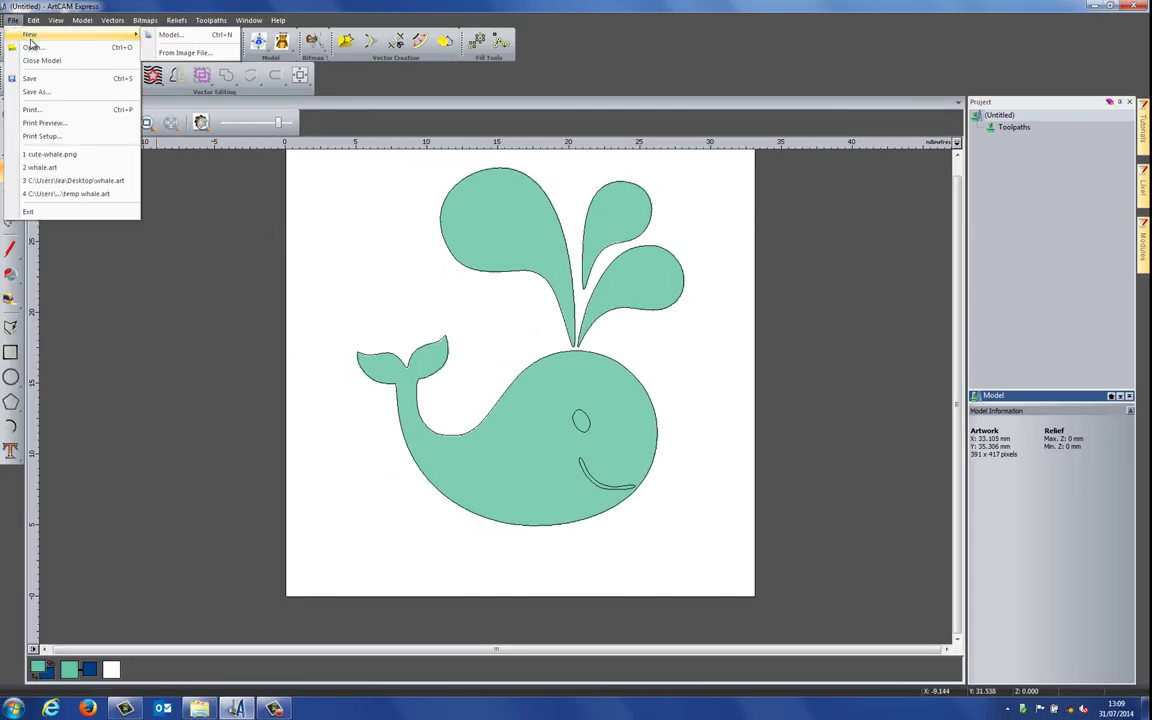
pyautogui.click(178, 37)
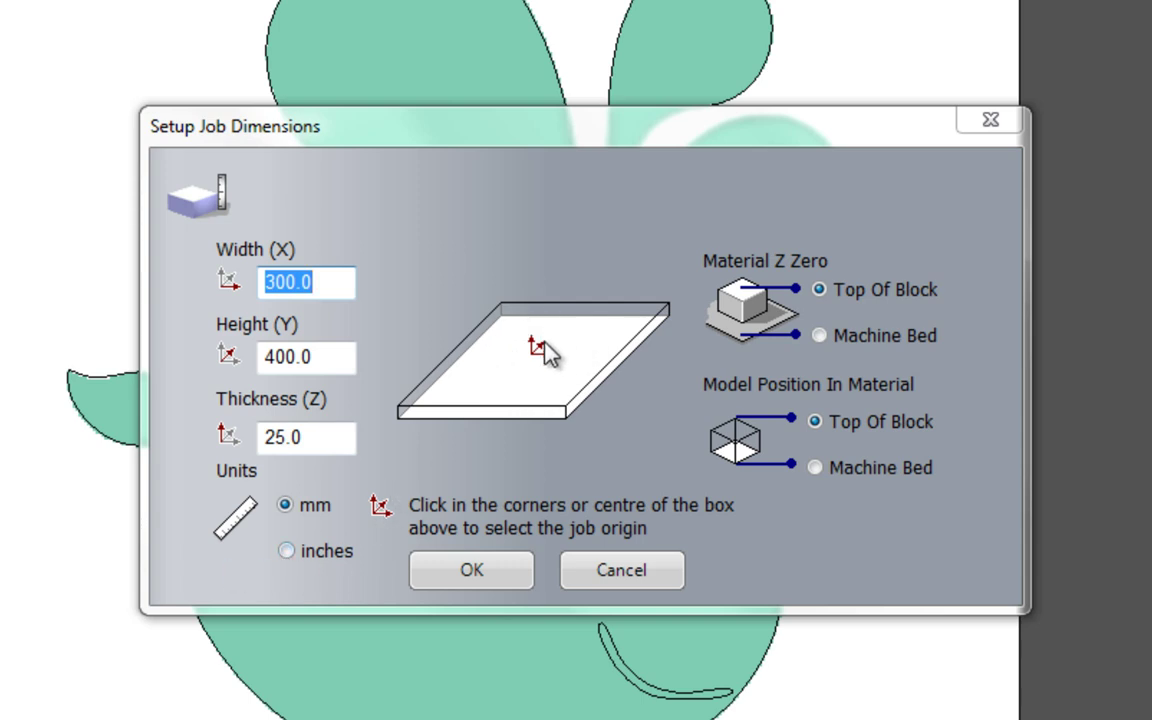
pyautogui.click(402, 410)
pyautogui.click(495, 318)
pyautogui.click(668, 308)
pyautogui.click(566, 410)
pyautogui.click(535, 352)
pyautogui.click(496, 571)
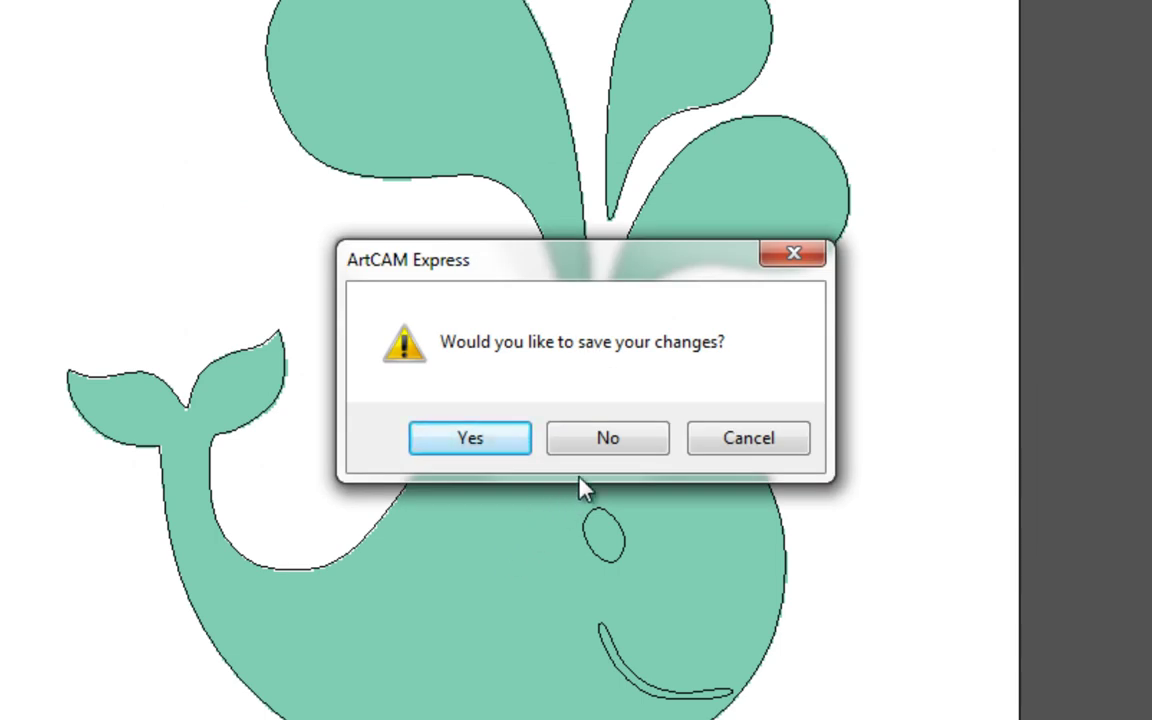
pyautogui.click(620, 443)
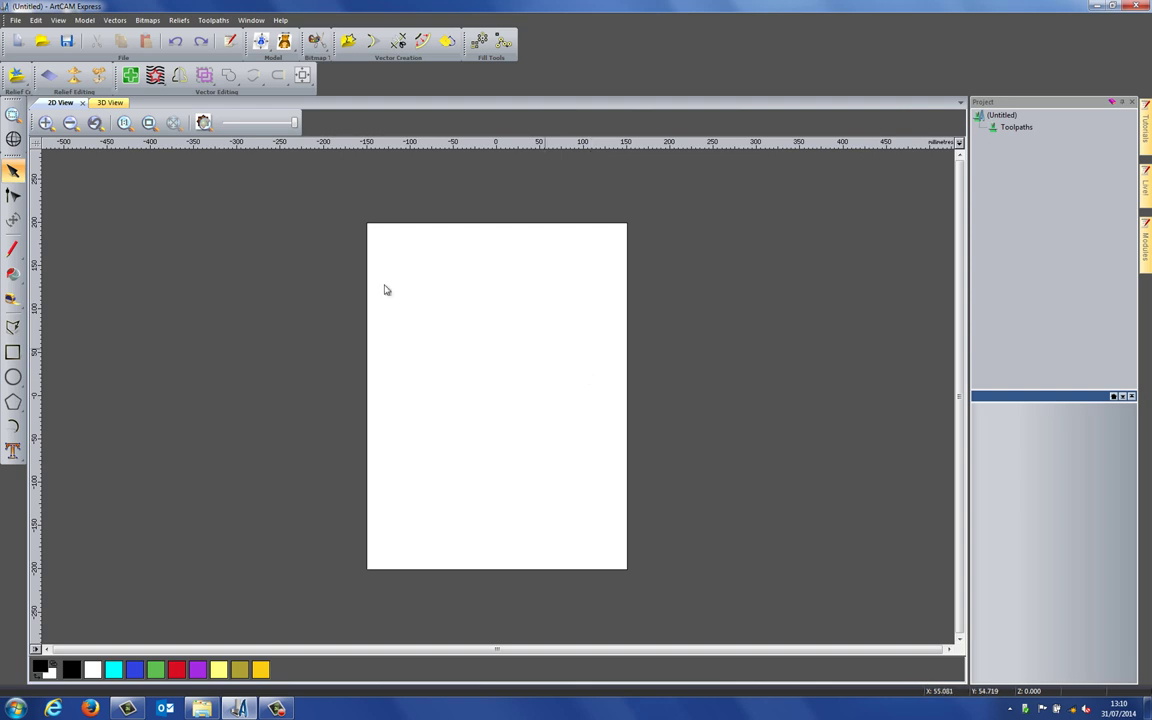
# Step: Show the new model in the 3D view and hide its material block
pyautogui.click(111, 104)
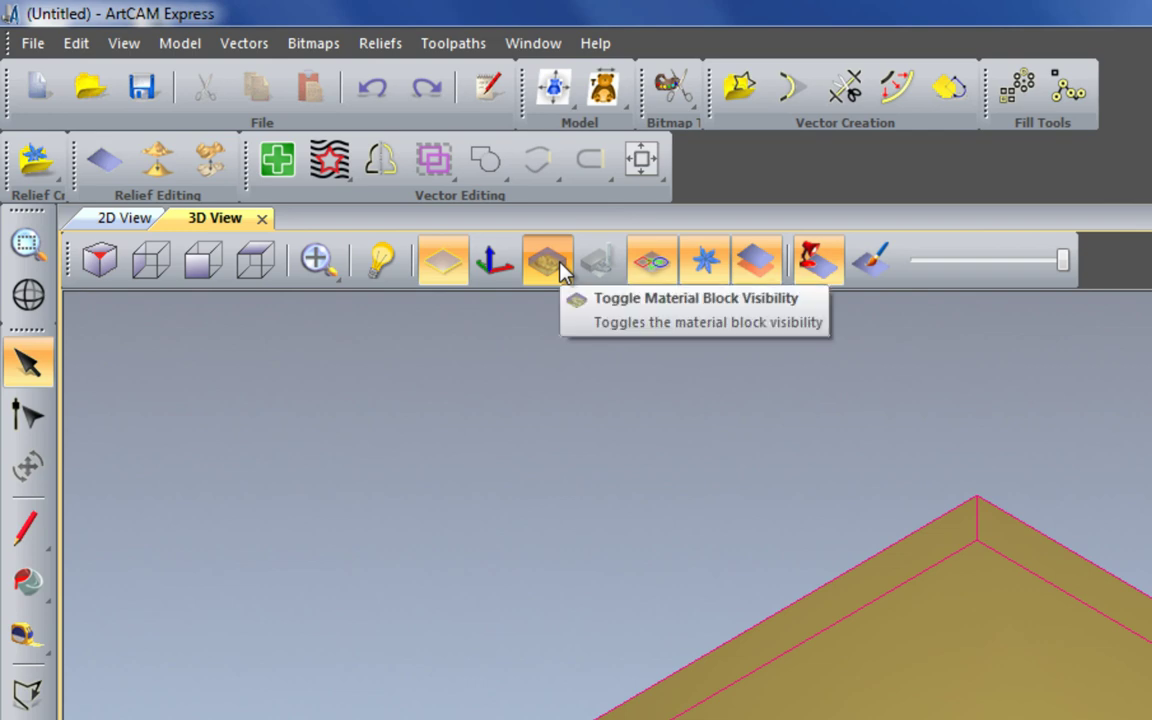
pyautogui.click(560, 263)
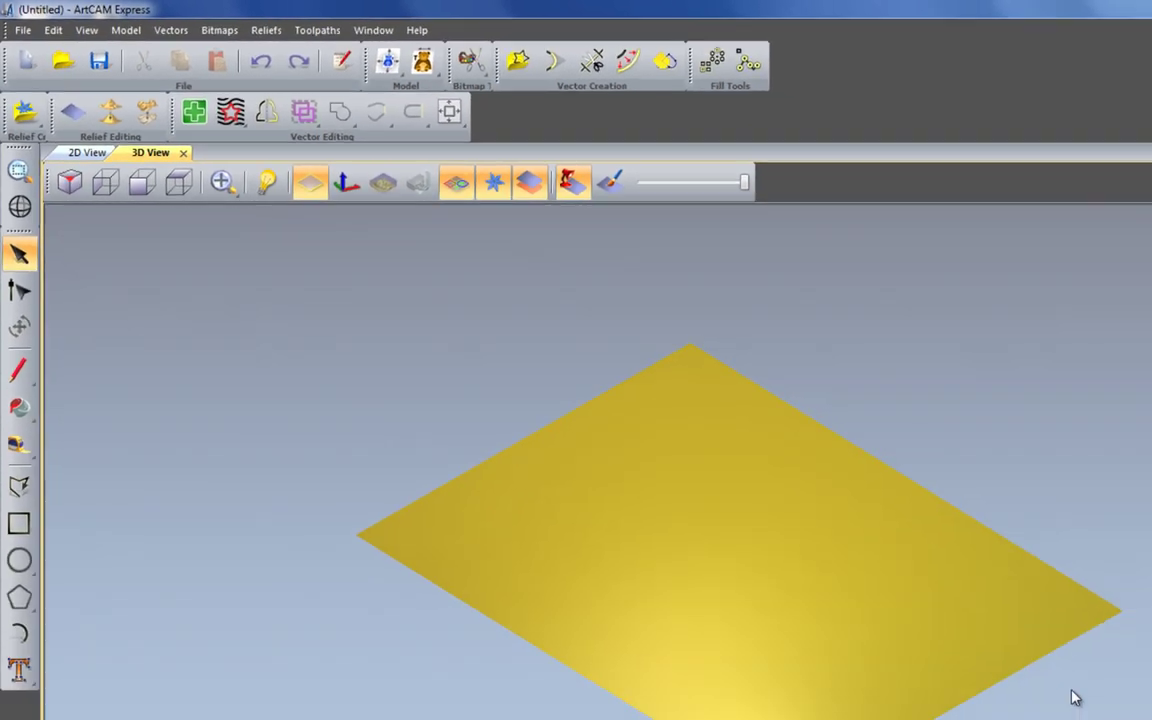
# Step: Import the whale.eps vectors from the Children's Frame Express 2013 folder into the new model, viewed from above
pyautogui.moveTo(1075, 698); pyautogui.dragTo(600, 520)
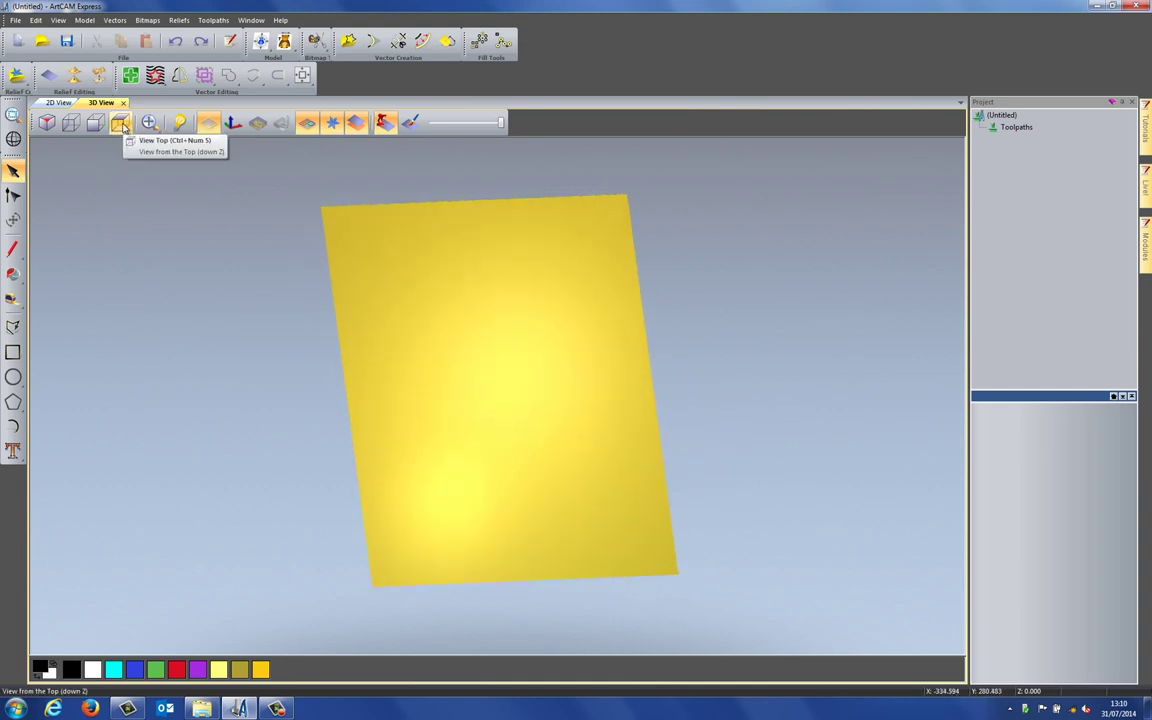
pyautogui.click(121, 124)
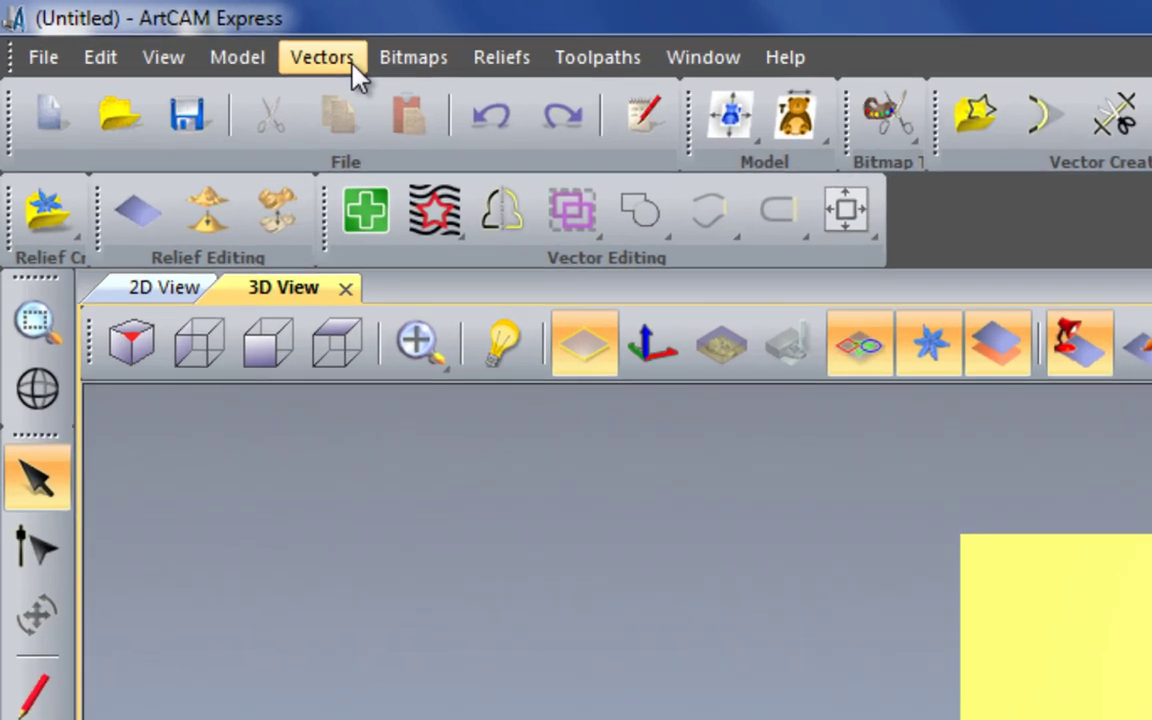
pyautogui.click(114, 20)
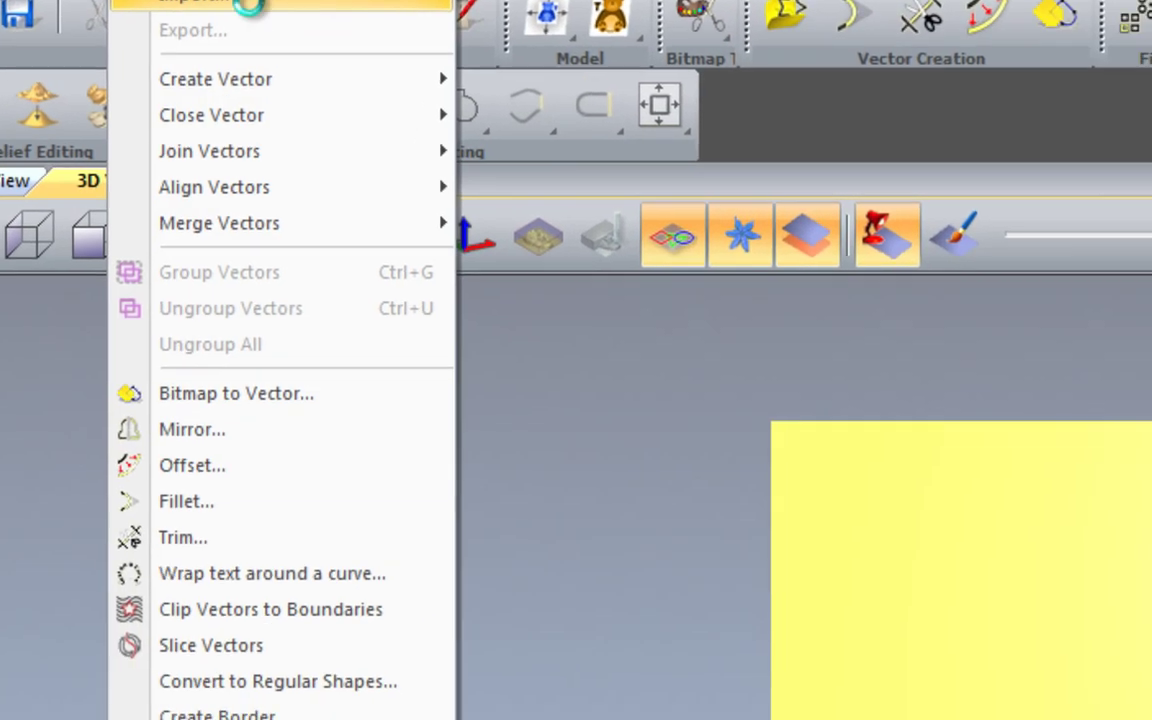
pyautogui.click(437, 108)
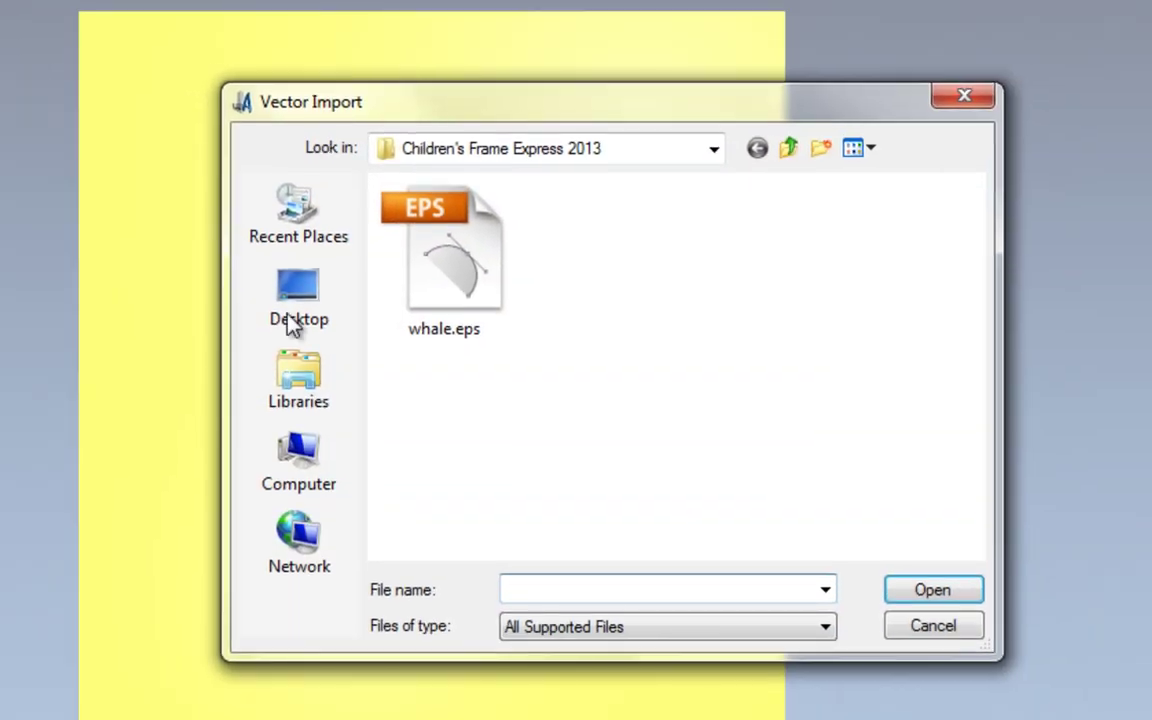
pyautogui.click(458, 283)
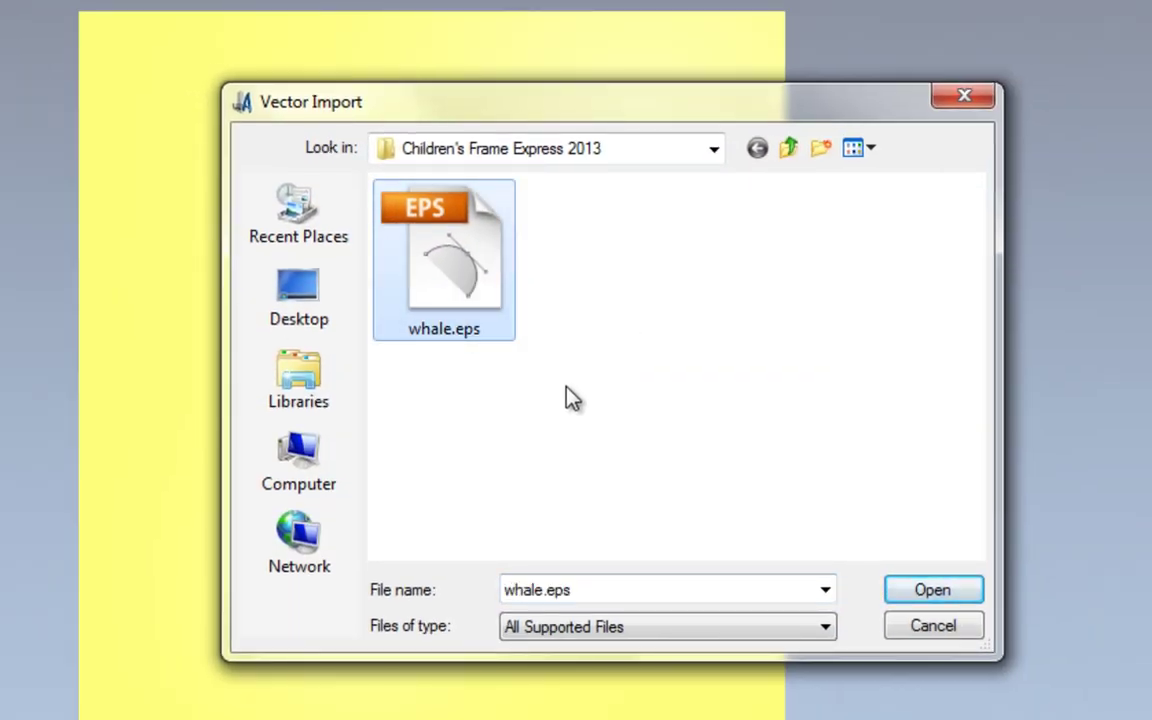
pyautogui.click(950, 597)
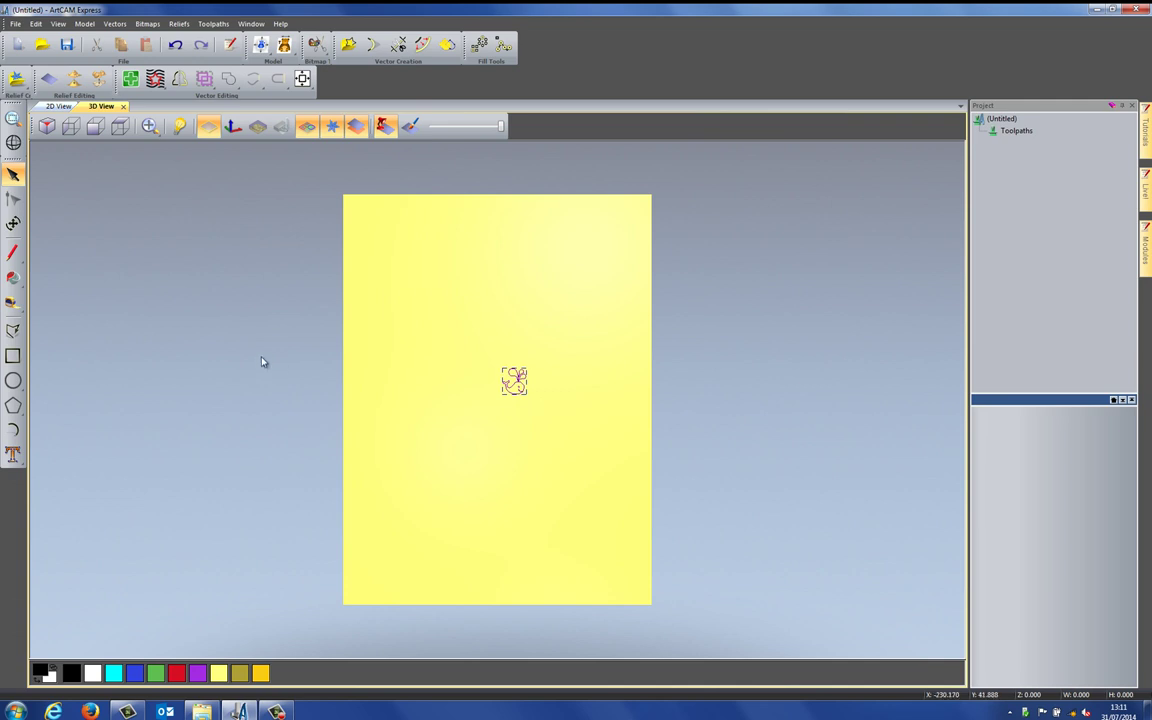
# Step: Enlarge the imported whale proportionally about its centre to about 125 by 137 mm
pyautogui.click(13, 224)
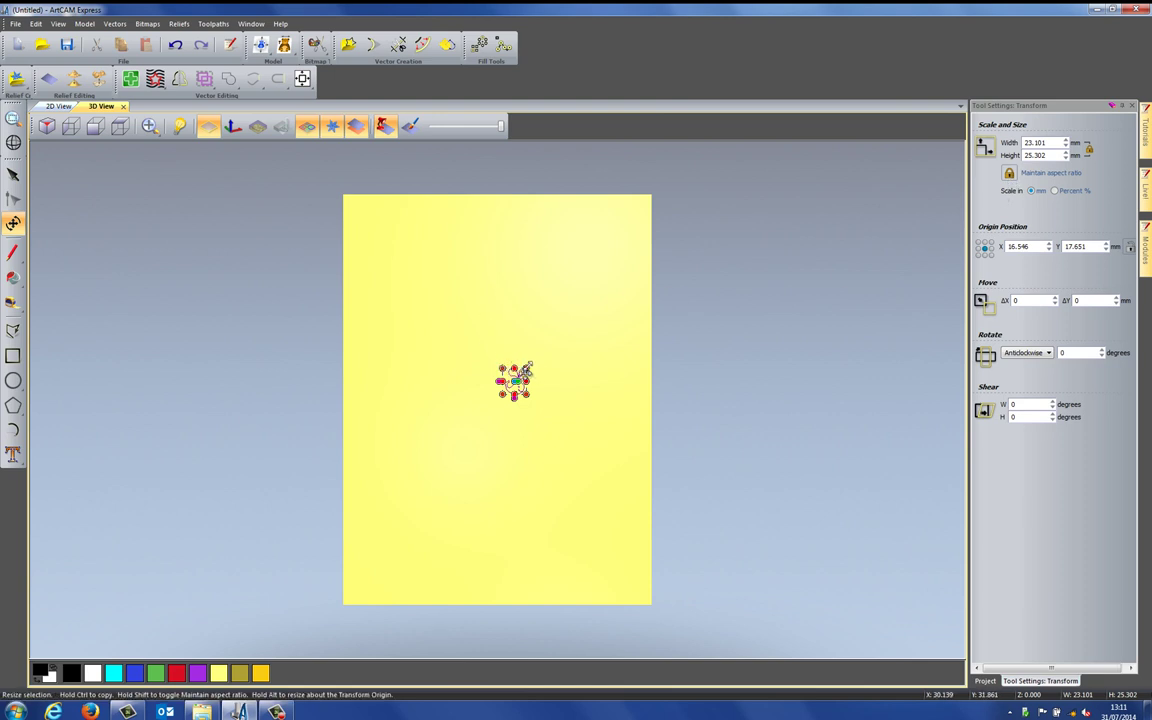
pyautogui.scroll(2, 524, 375)
pyautogui.scroll(1, 524, 380)
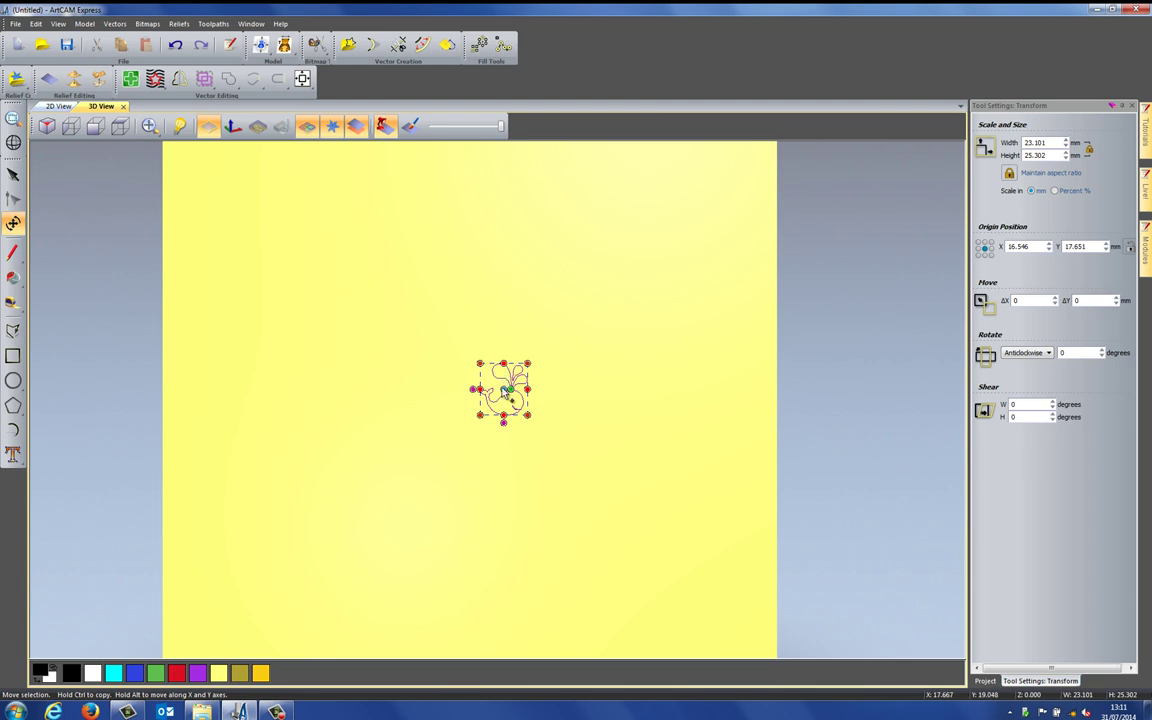
pyautogui.moveTo(526, 362); pyautogui.dragTo(642, 261)
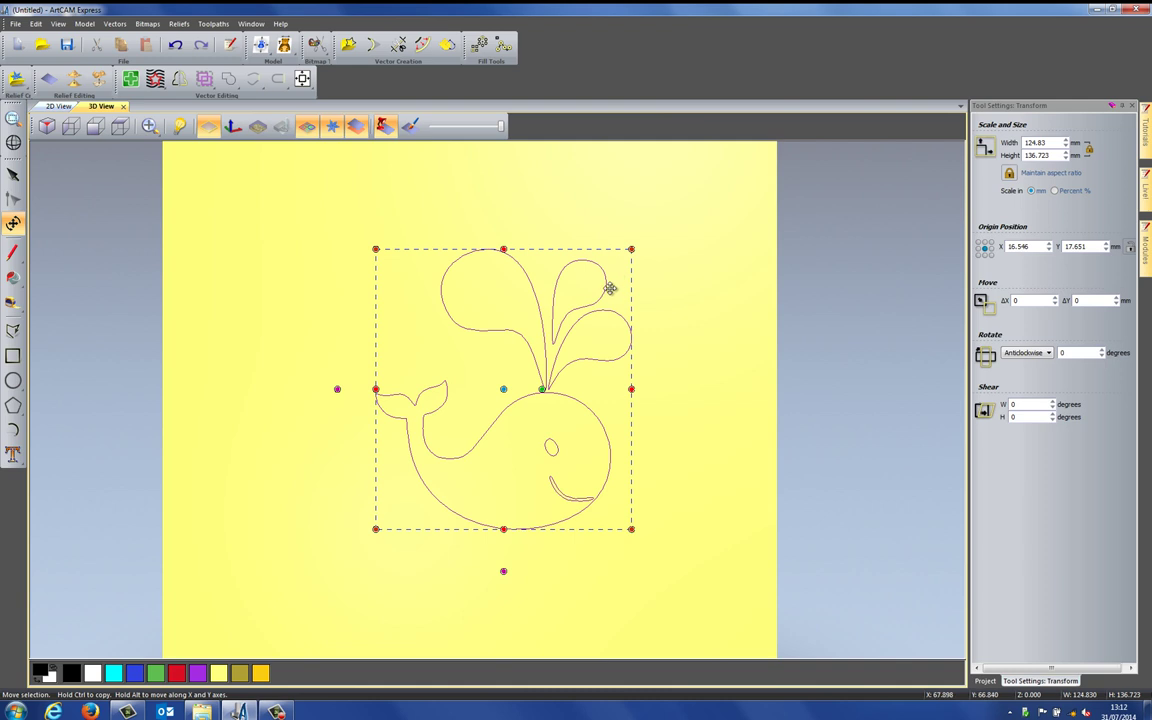
pyautogui.scroll(-5, 684, 290)
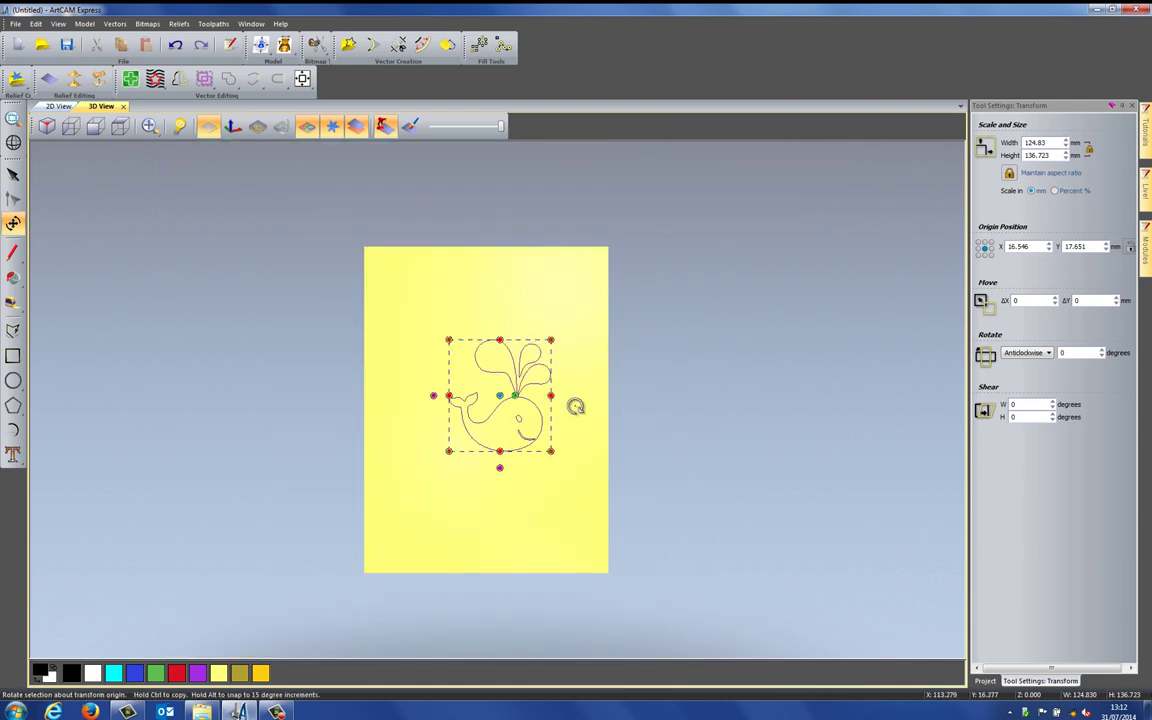
pyautogui.press('Escape')
# Step: Move the whale into the lower right corner of the model and deselect it
pyautogui.moveTo(426, 323); pyautogui.dragTo(638, 507)
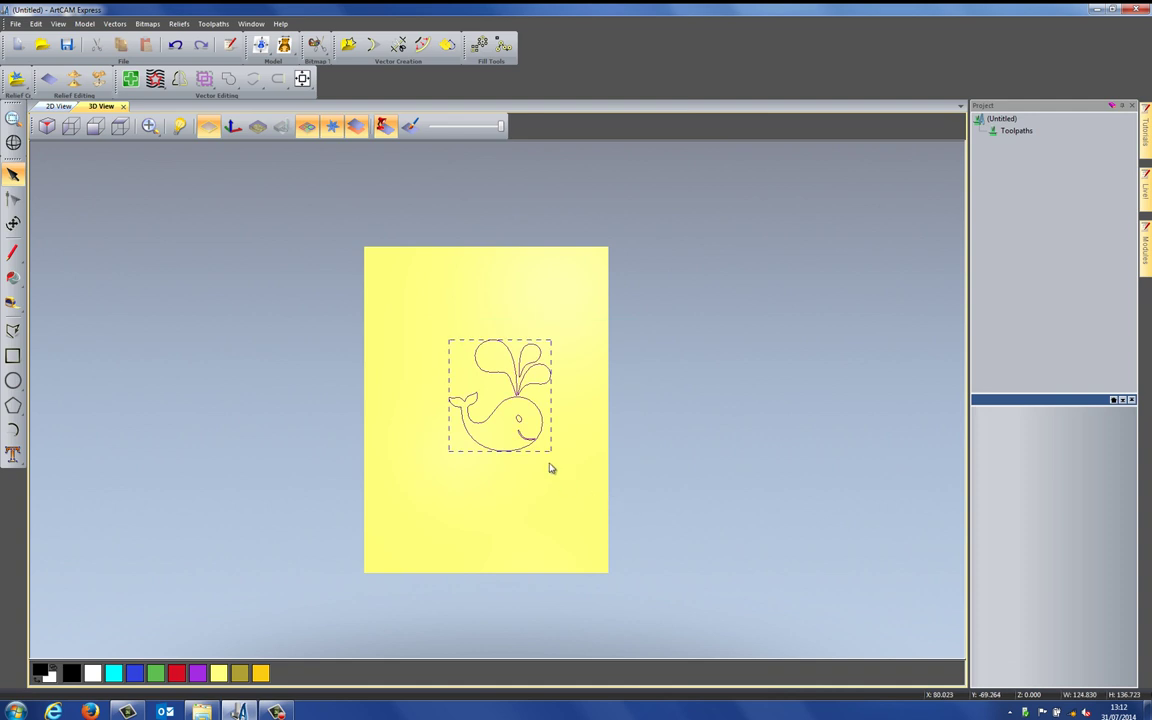
pyautogui.moveTo(532, 446); pyautogui.dragTo(586, 563)
pyautogui.click(668, 527)
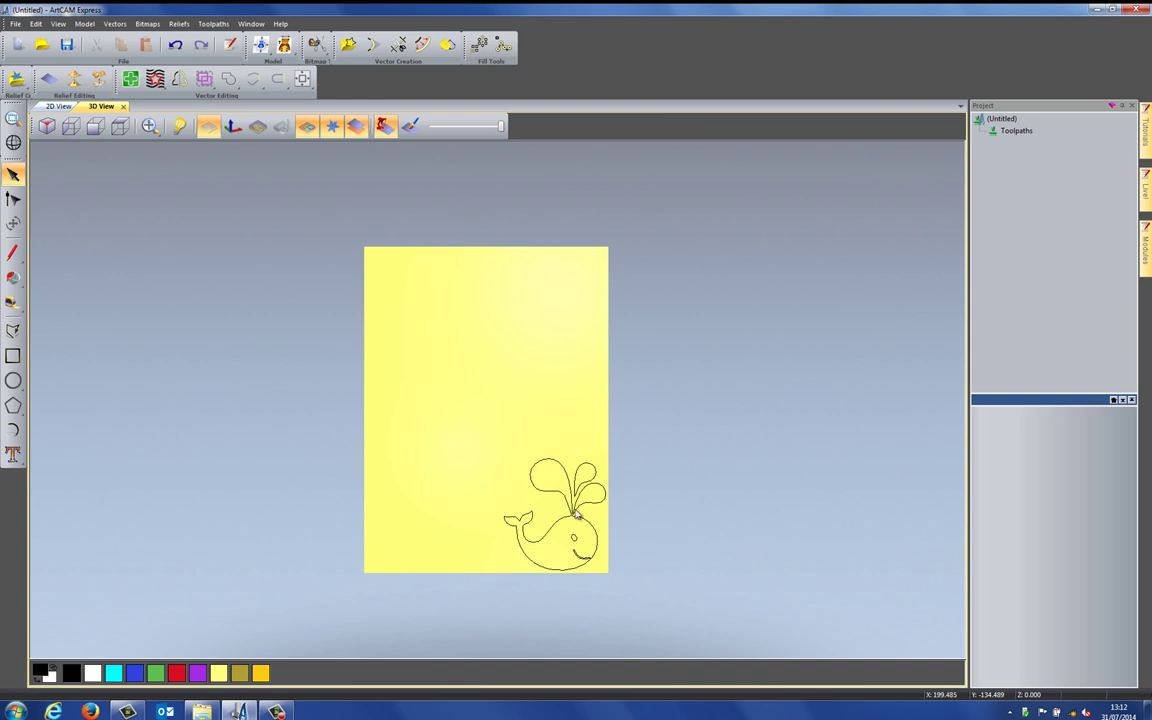
# Step: Draw a 300 by 400 mm rectangle along the outer edges of the model
pyautogui.click(13, 357)
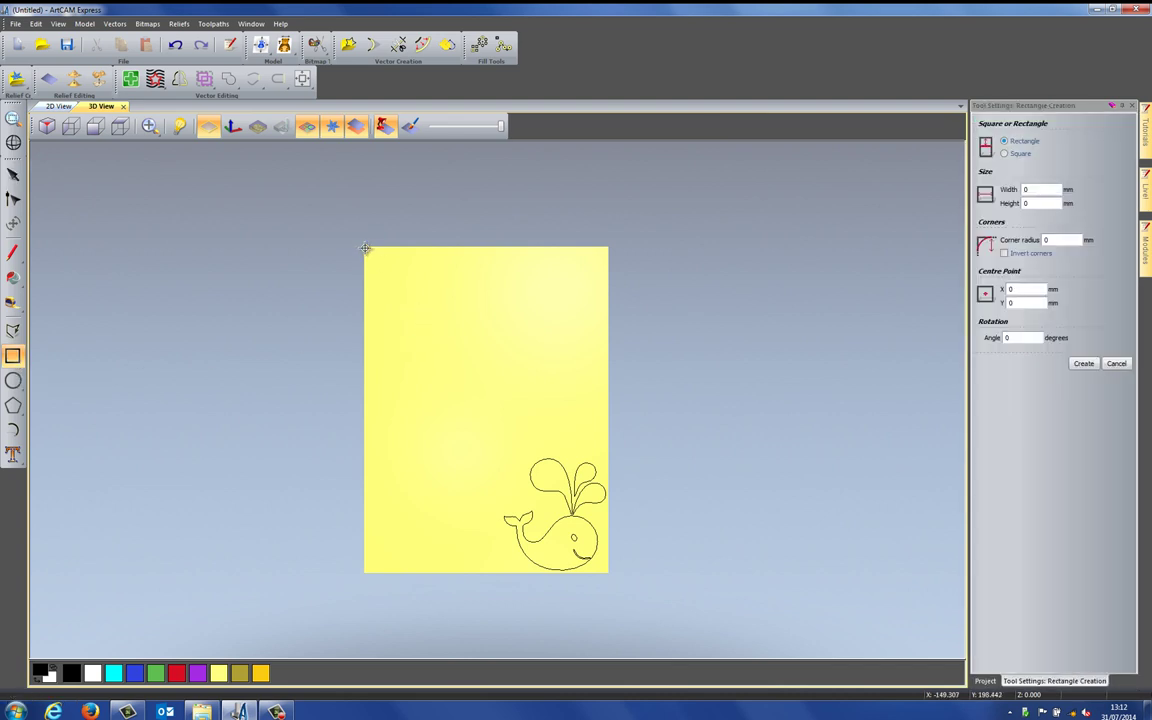
pyautogui.moveTo(366, 249); pyautogui.dragTo(607, 572)
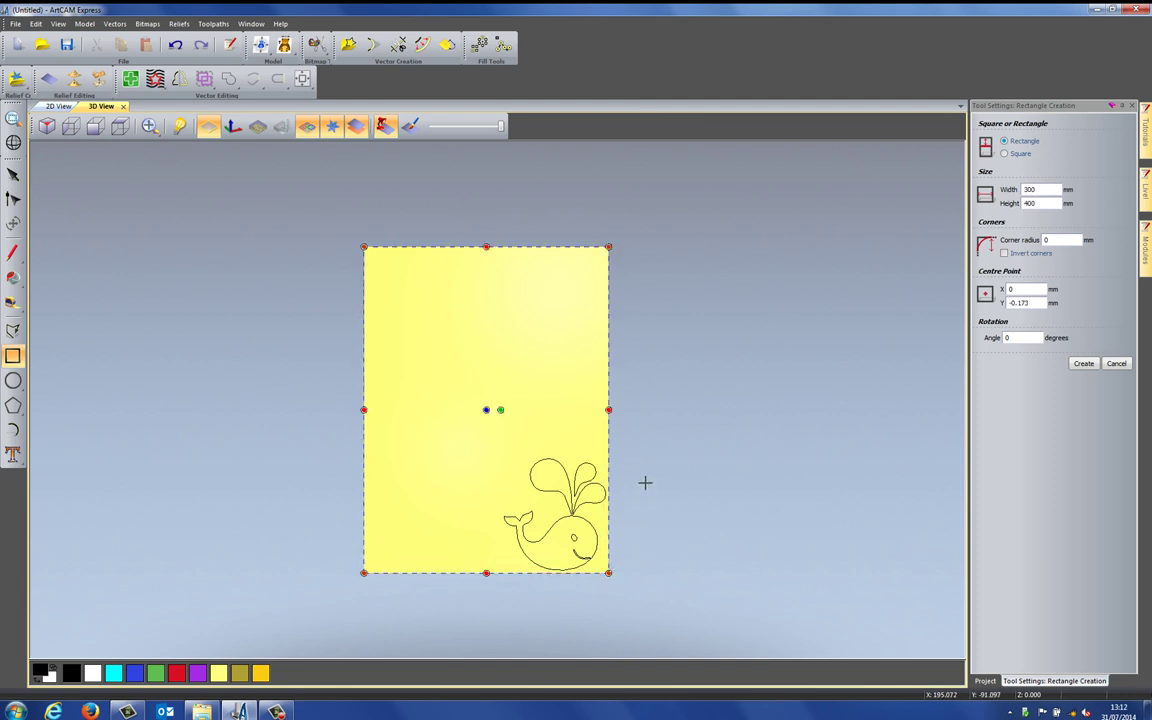
pyautogui.press('Escape')
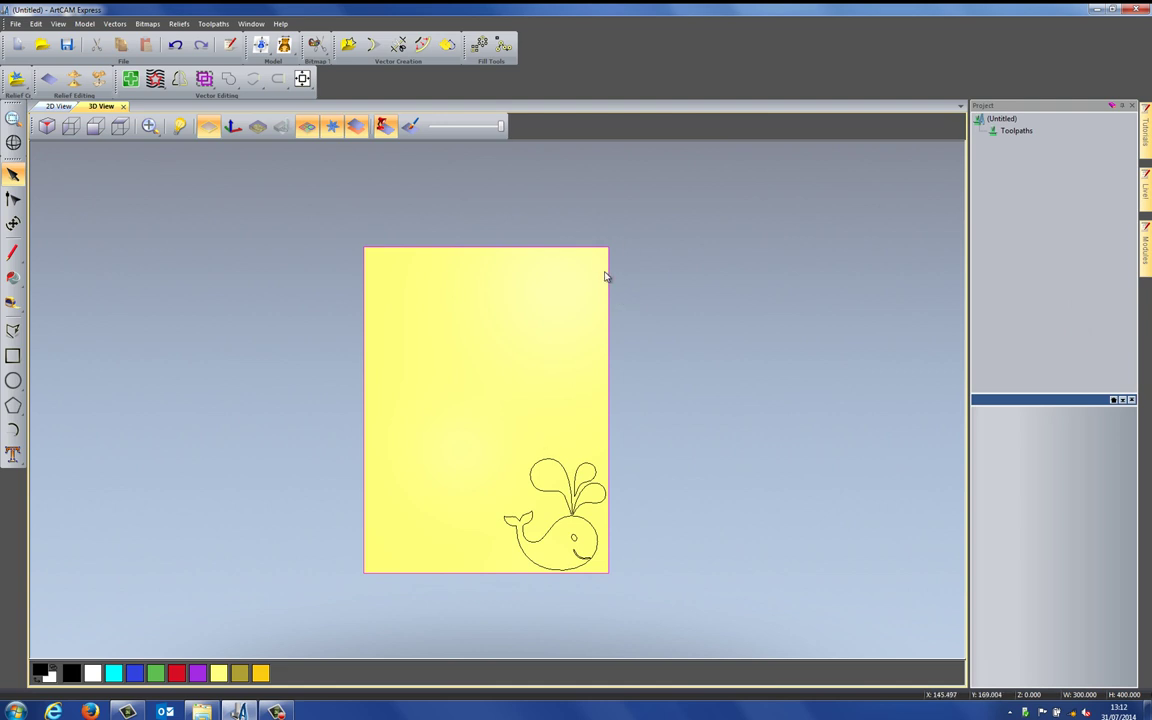
# Step: Offset the outer rectangle inwards by about 30 mm with sharp corners, keeping the original, and deselect the result
pyautogui.click(424, 46)
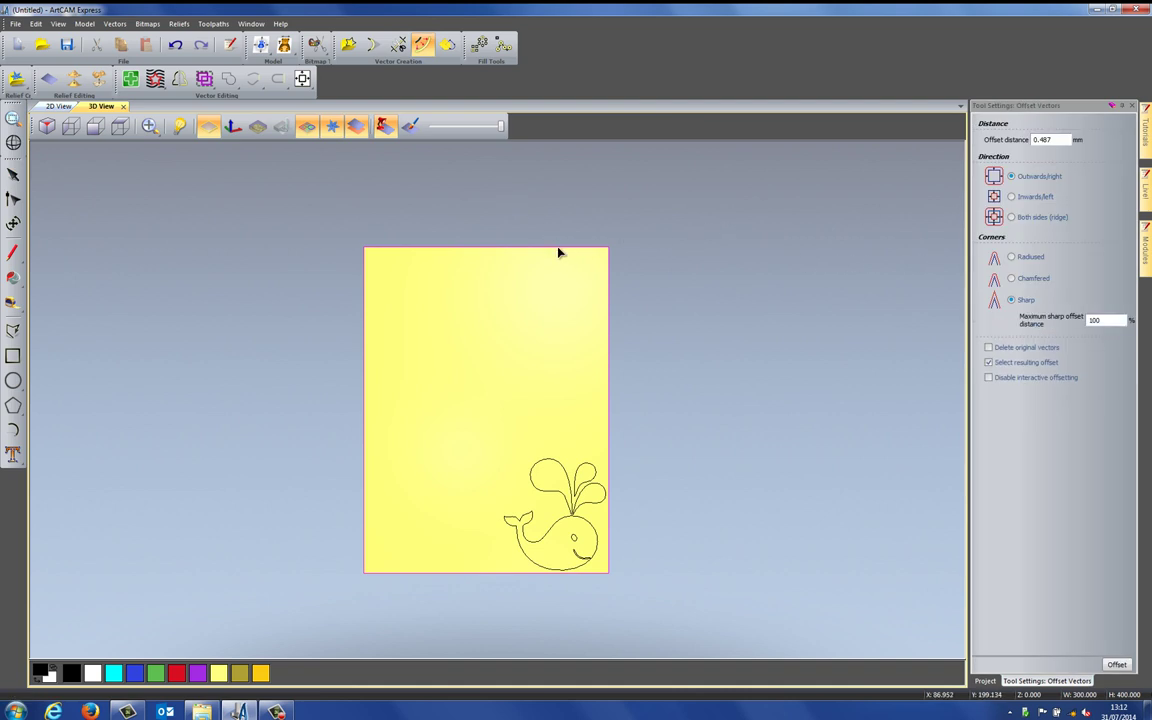
pyautogui.moveTo(558, 252); pyautogui.dragTo(558, 277)
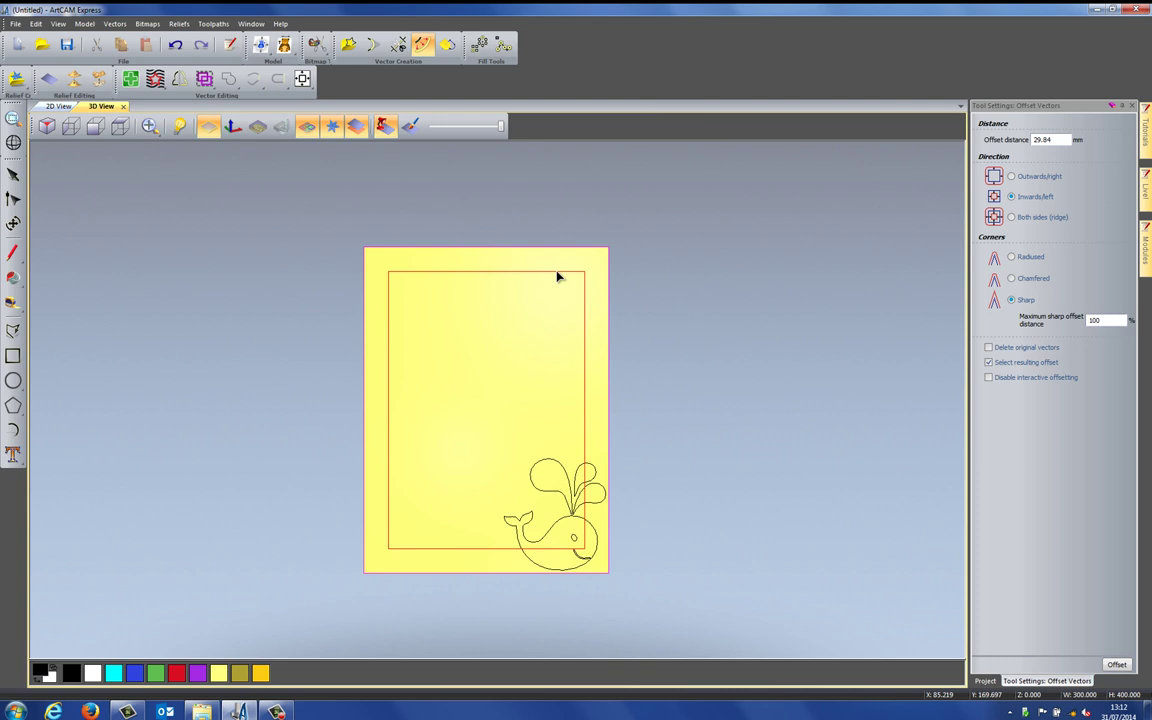
pyautogui.moveTo(558, 277); pyautogui.dragTo(558, 277)
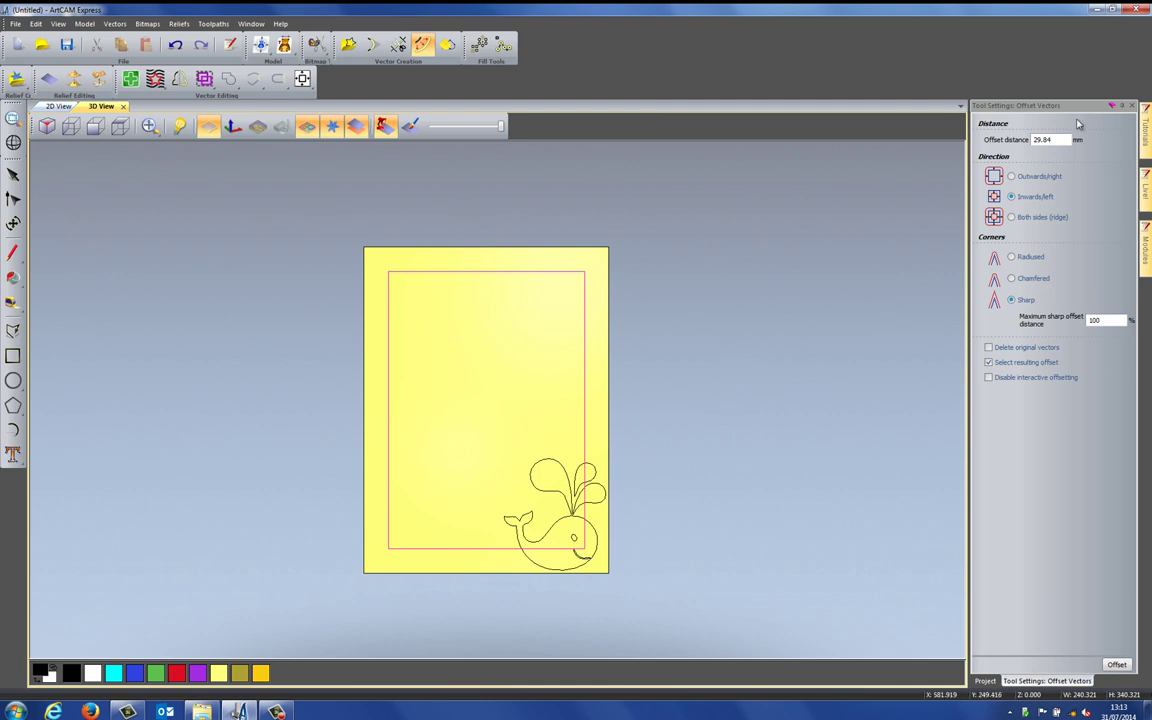
pyautogui.press('Escape')
pyautogui.click(727, 397)
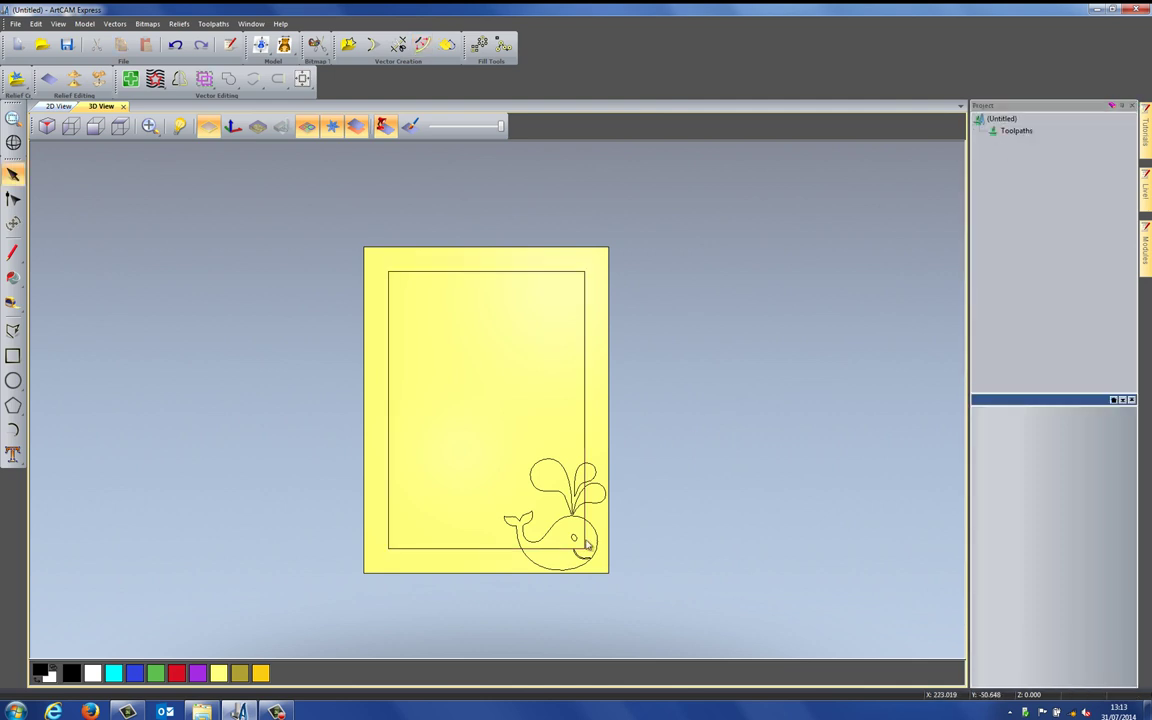
# Step: Ungroup all the whale vectors and check that the body and water spouts can be selected individually
pyautogui.scroll(3, 567, 545)
pyautogui.scroll(1, 567, 545)
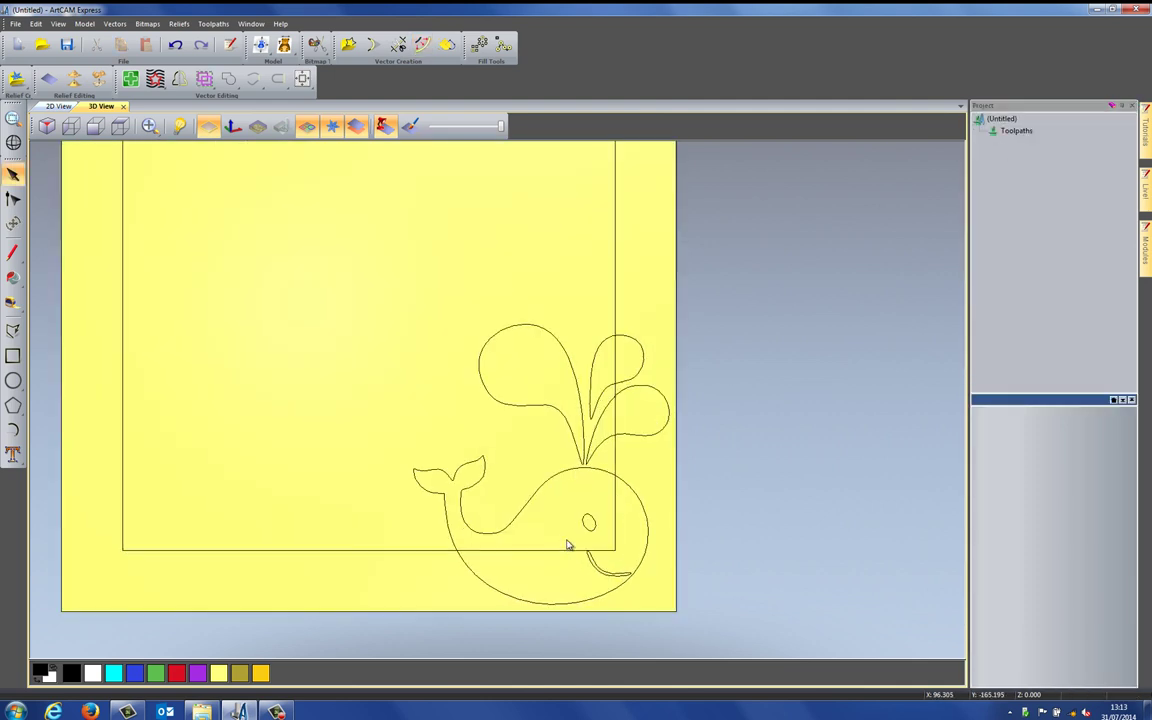
pyautogui.click(542, 485)
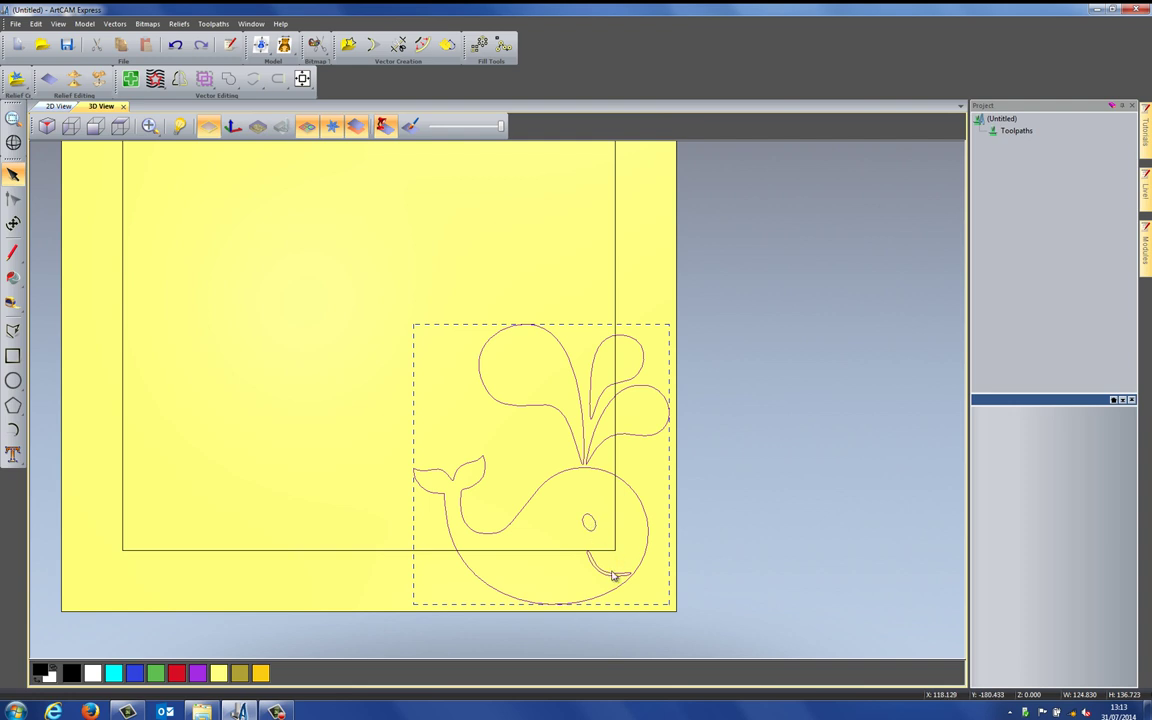
pyautogui.rightClick(551, 479)
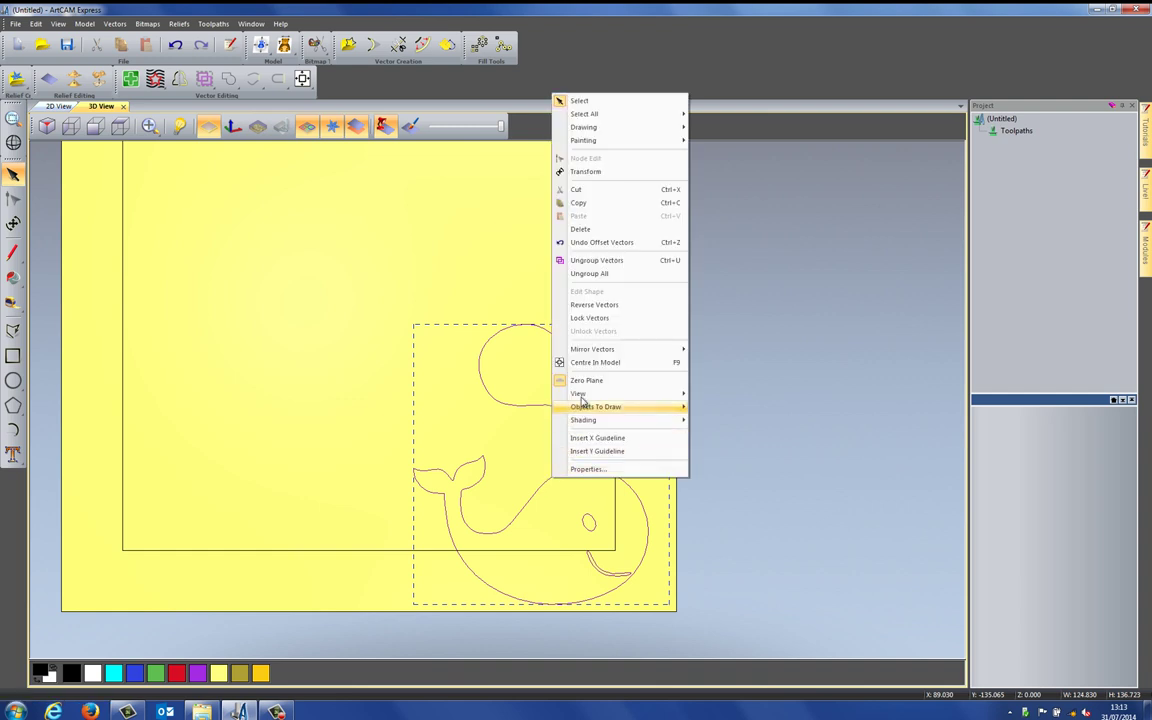
pyautogui.click(603, 274)
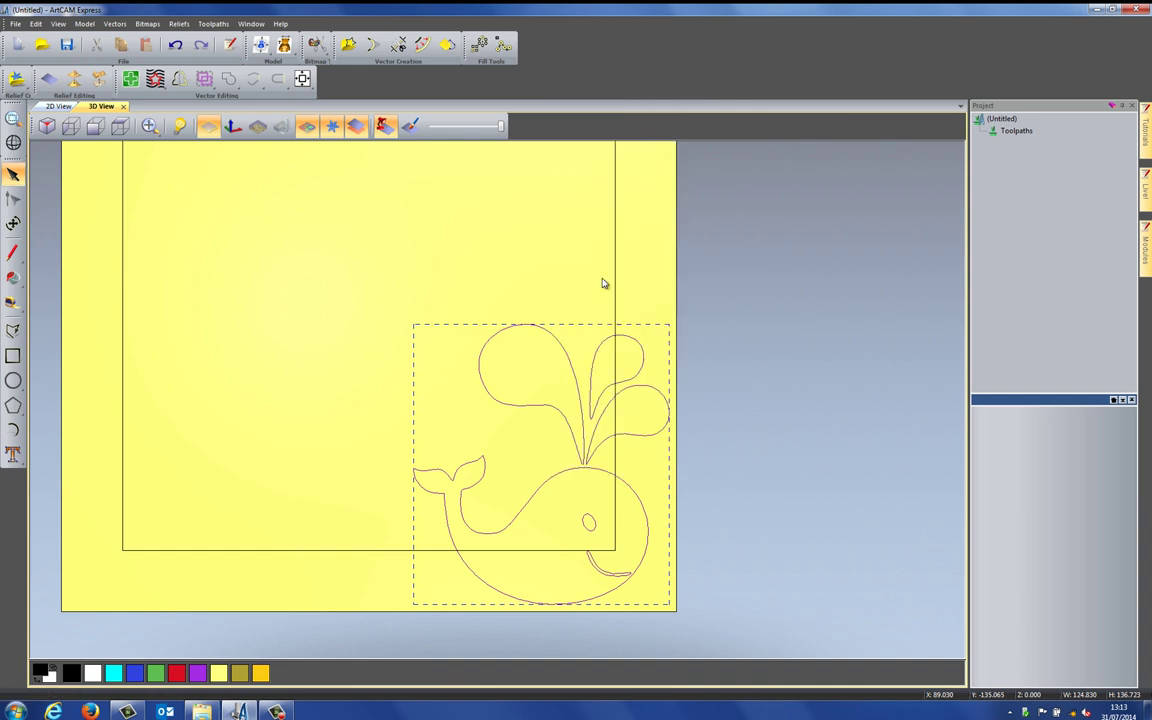
pyautogui.click(530, 488)
pyautogui.click(538, 484)
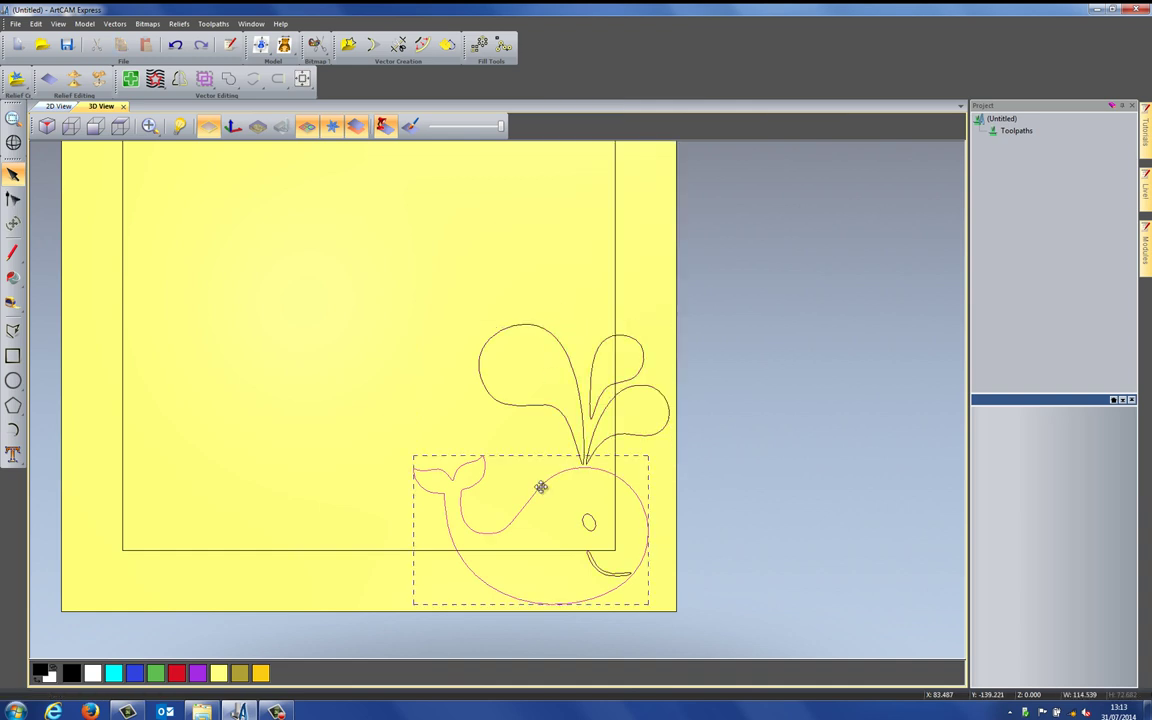
pyautogui.click(584, 406)
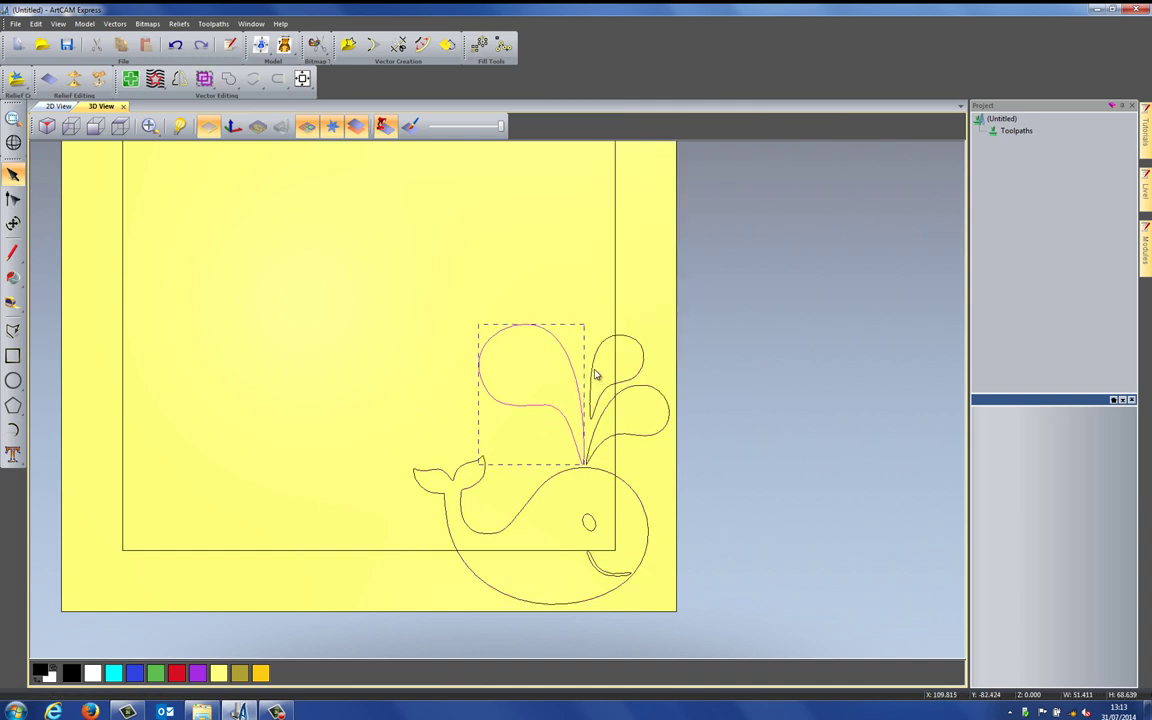
pyautogui.click(593, 366)
pyautogui.click(659, 400)
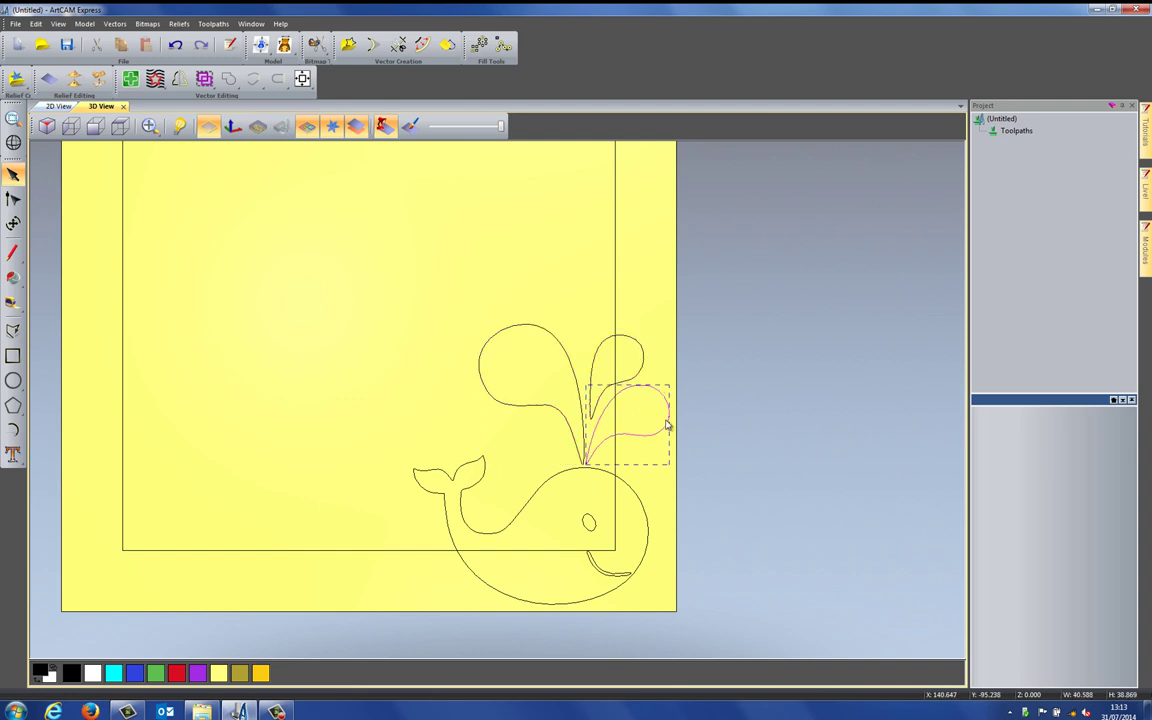
pyautogui.click(751, 483)
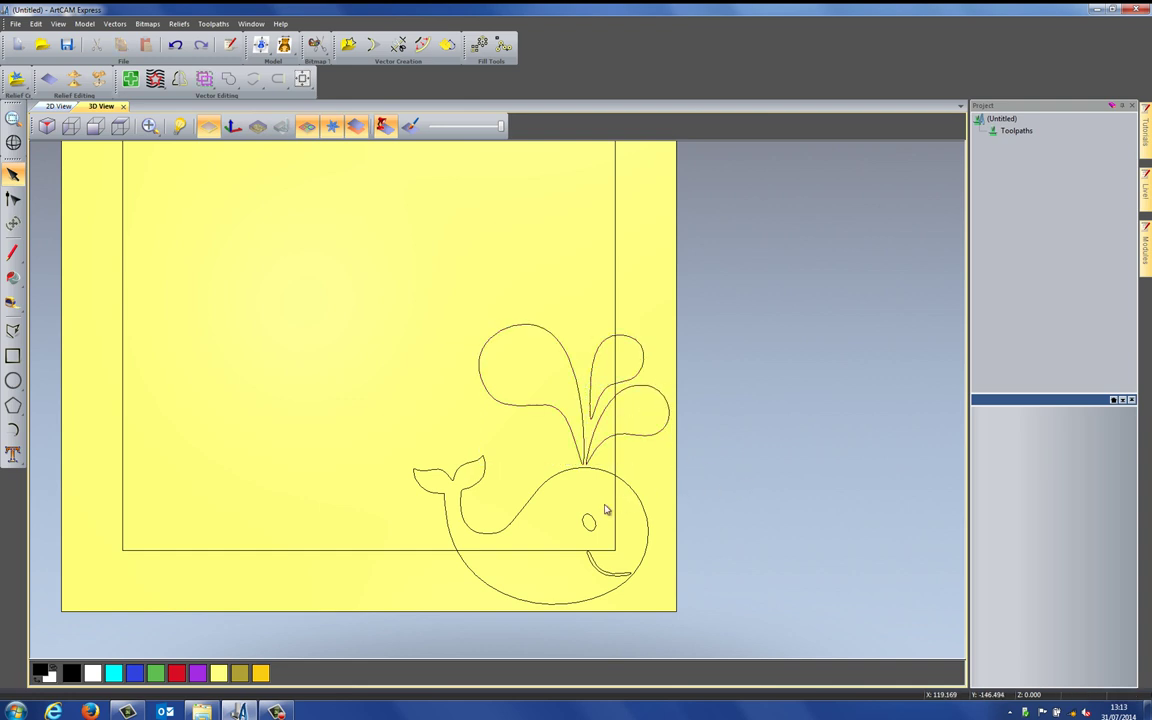
# Step: Group the whale's body with its three water spouts, leaving out the eye and mouth
pyautogui.moveTo(364, 296); pyautogui.dragTo(662, 598)
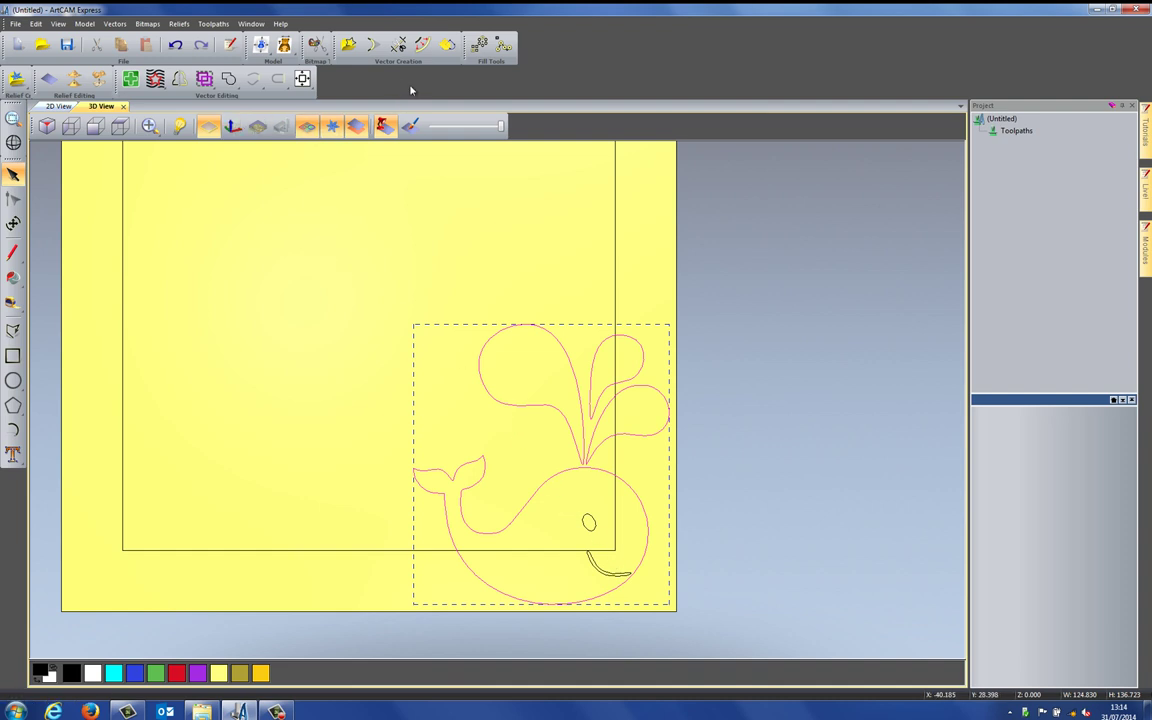
pyautogui.click(205, 79)
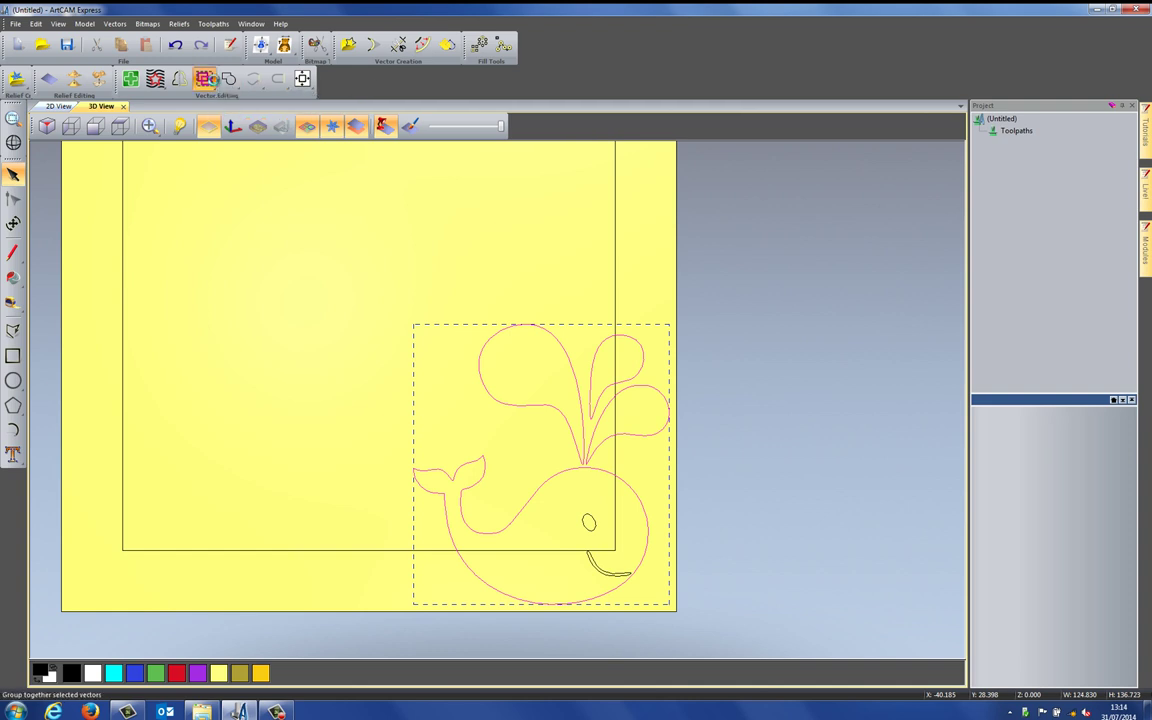
pyautogui.click(733, 411)
# Step: Offset the grouped whale body and spouts outwards by about 20 mm with sharp corners, keeping the originals
pyautogui.click(602, 444)
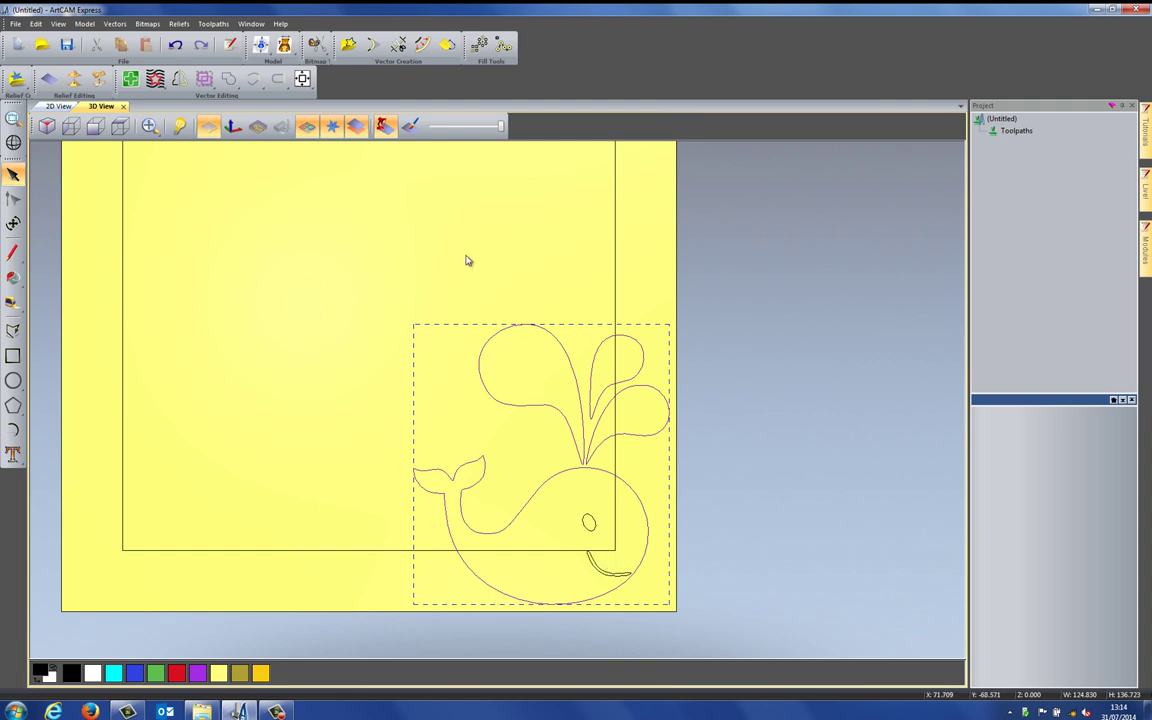
pyautogui.click(421, 45)
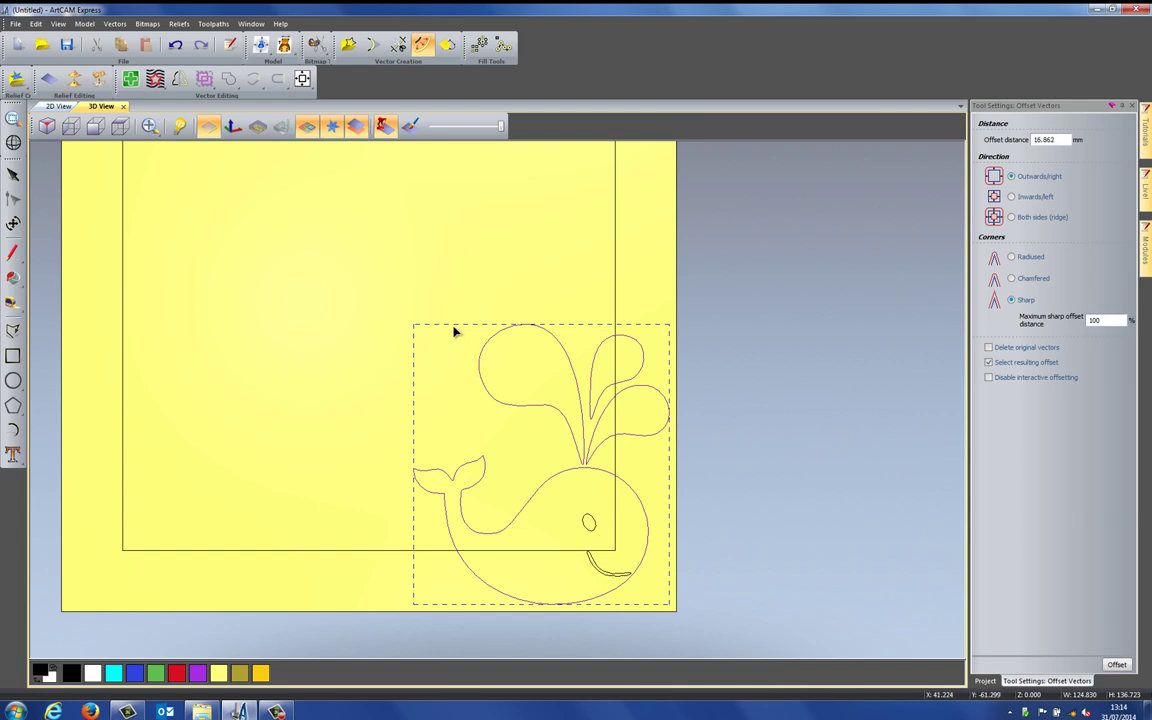
pyautogui.moveTo(450, 324); pyautogui.dragTo(452, 322)
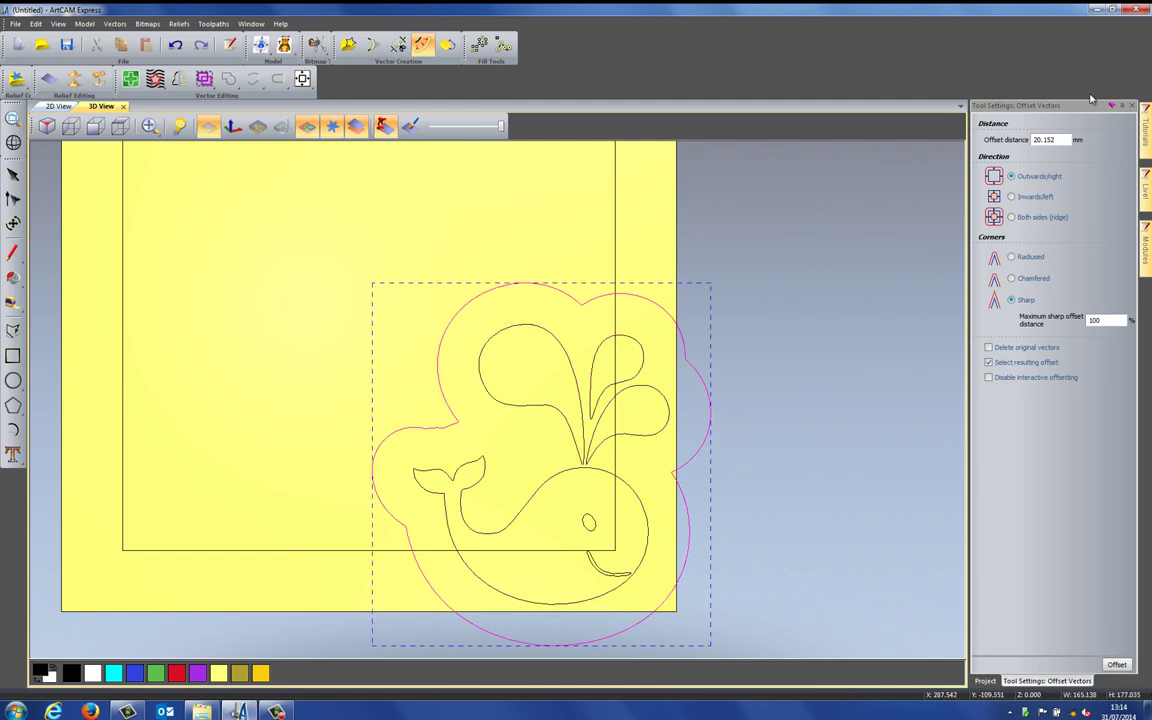
pyautogui.click(1131, 106)
pyautogui.click(805, 277)
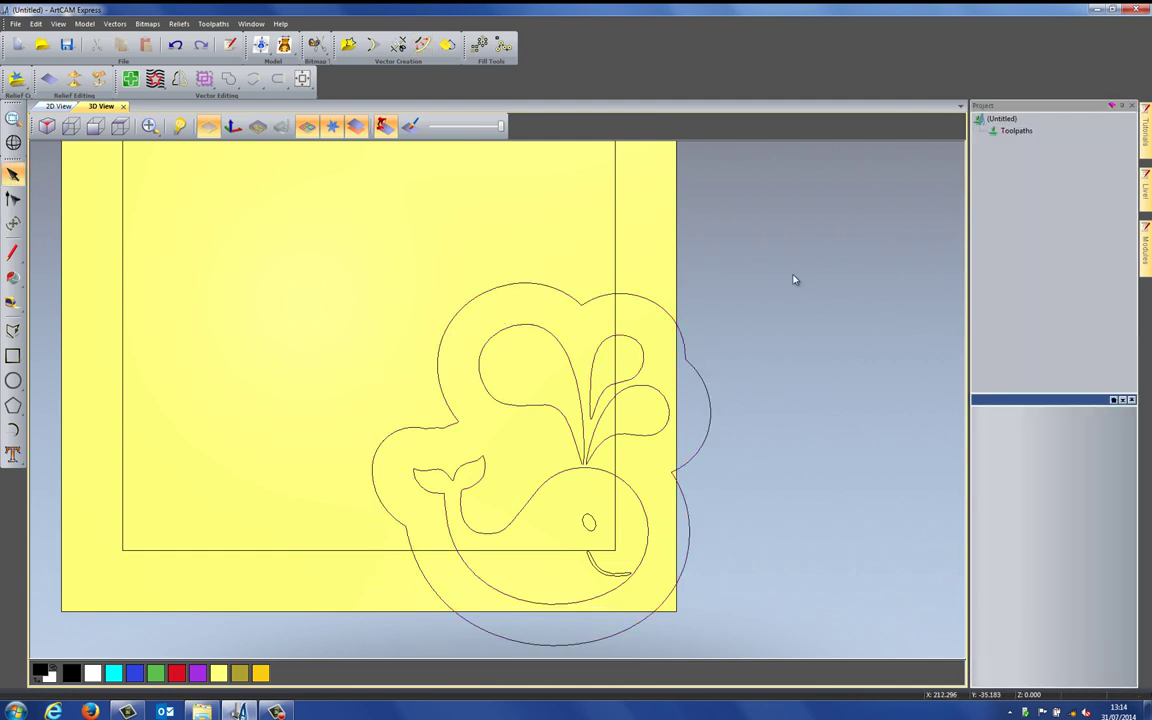
# Step: Split the inner rectangle and the offset whale outline into separate pieces where they overlap, and deselect the result
pyautogui.click(380, 500)
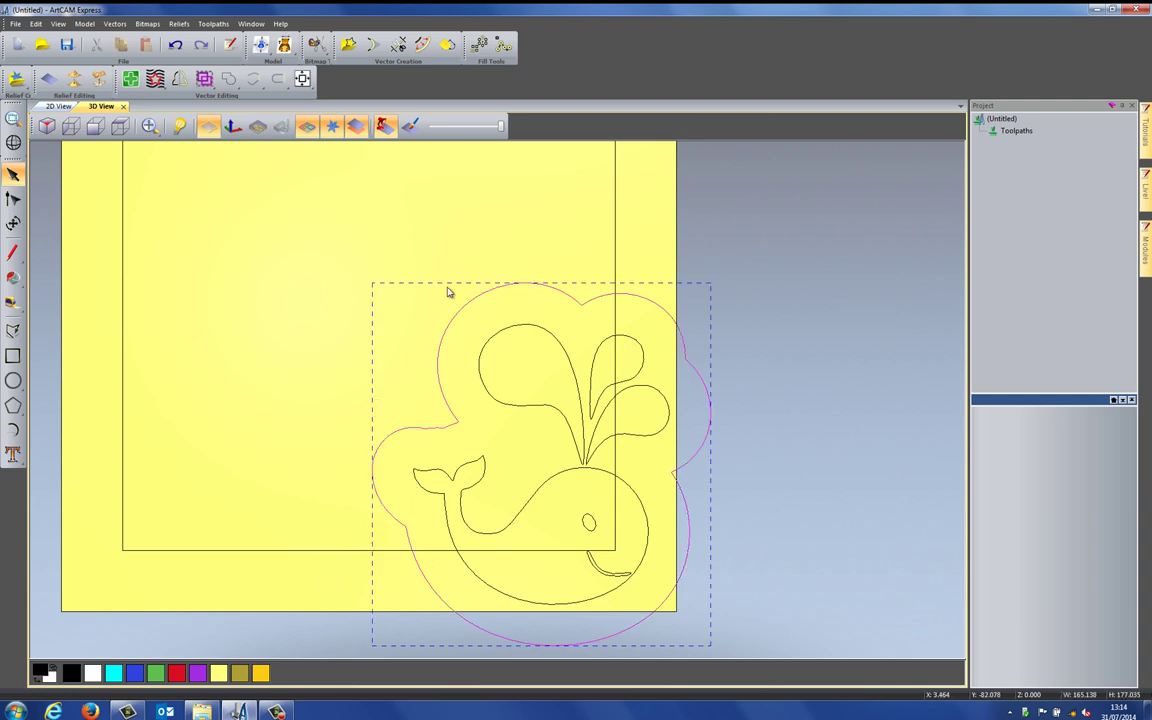
pyautogui.keyDown('shift'); pyautogui.click(350, 549); pyautogui.keyUp('shift')
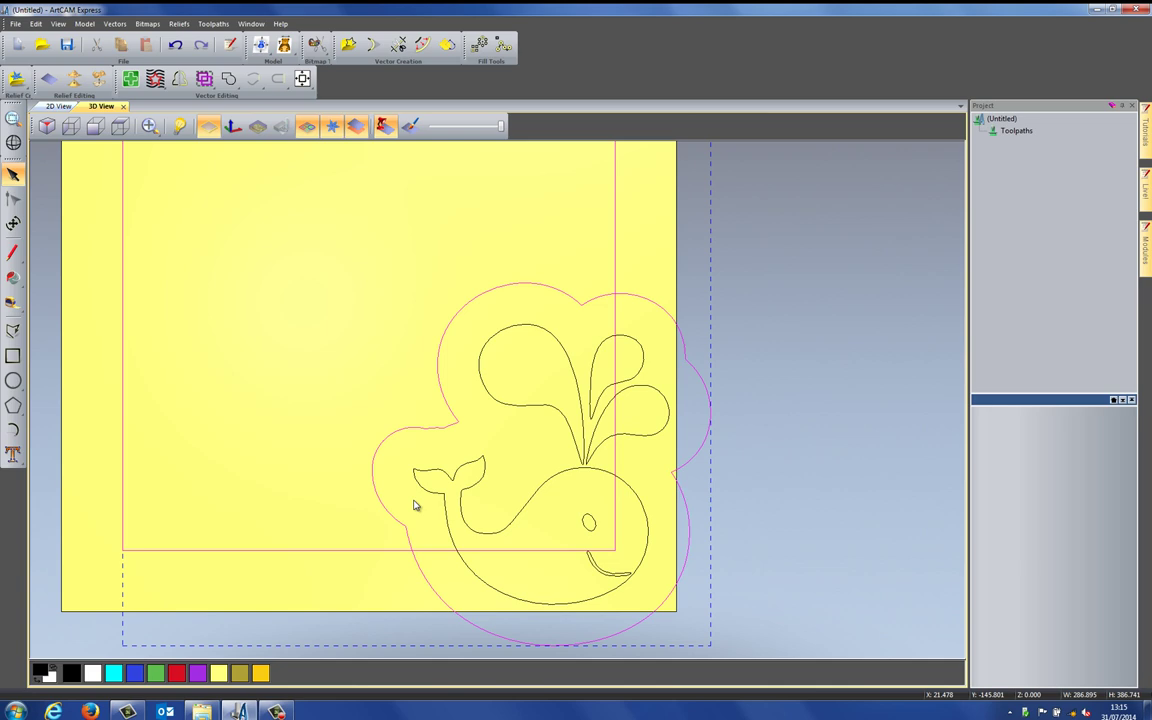
pyautogui.click(229, 79)
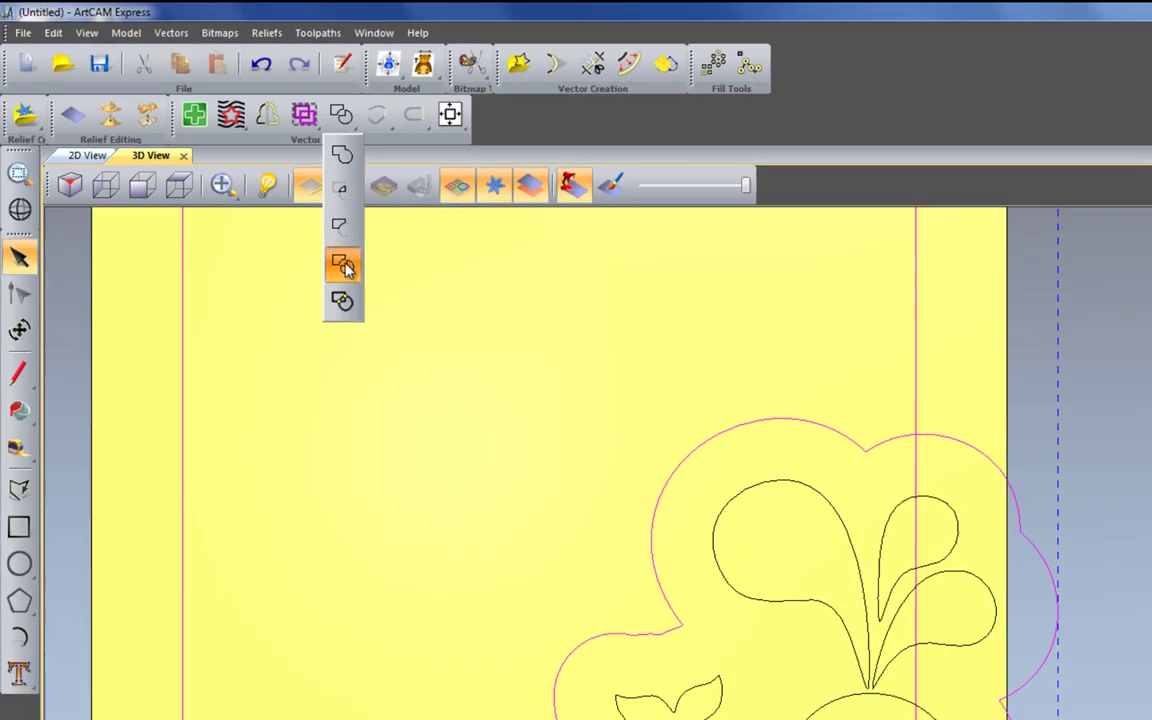
pyautogui.click(606, 472)
pyautogui.click(300, 503)
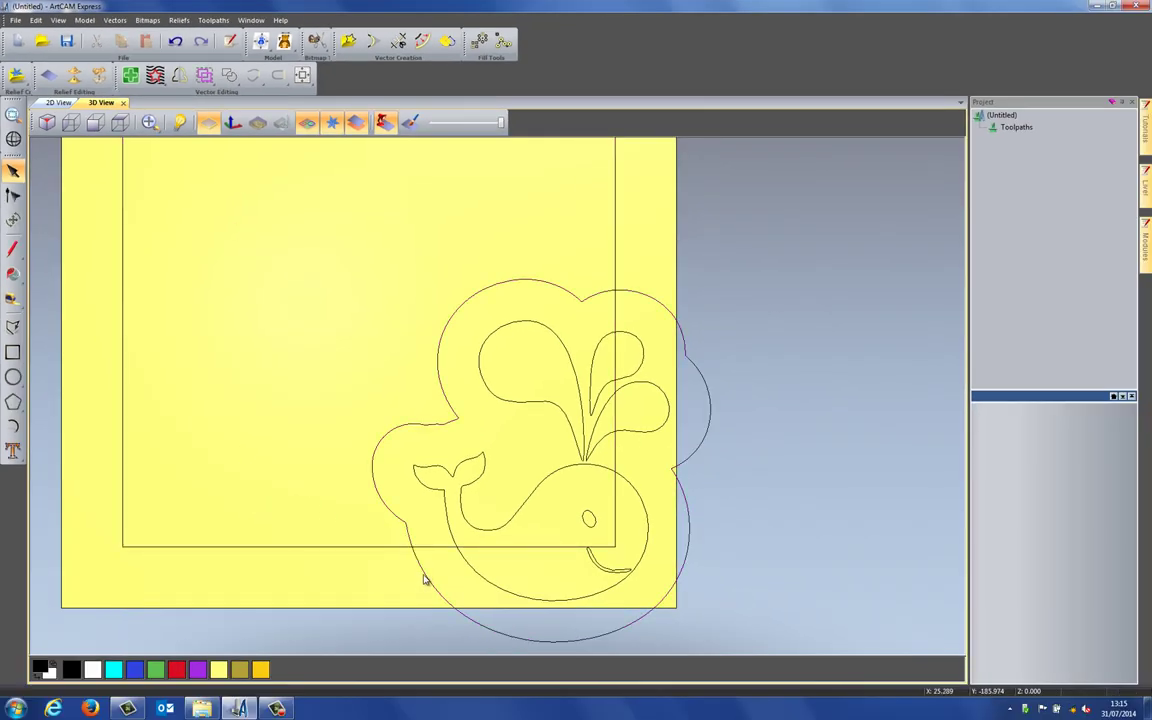
# Step: Delete the piece of whale outline and rectangle corner around the whale, and check that the remaining inner outline selects as one vector
pyautogui.click(382, 515)
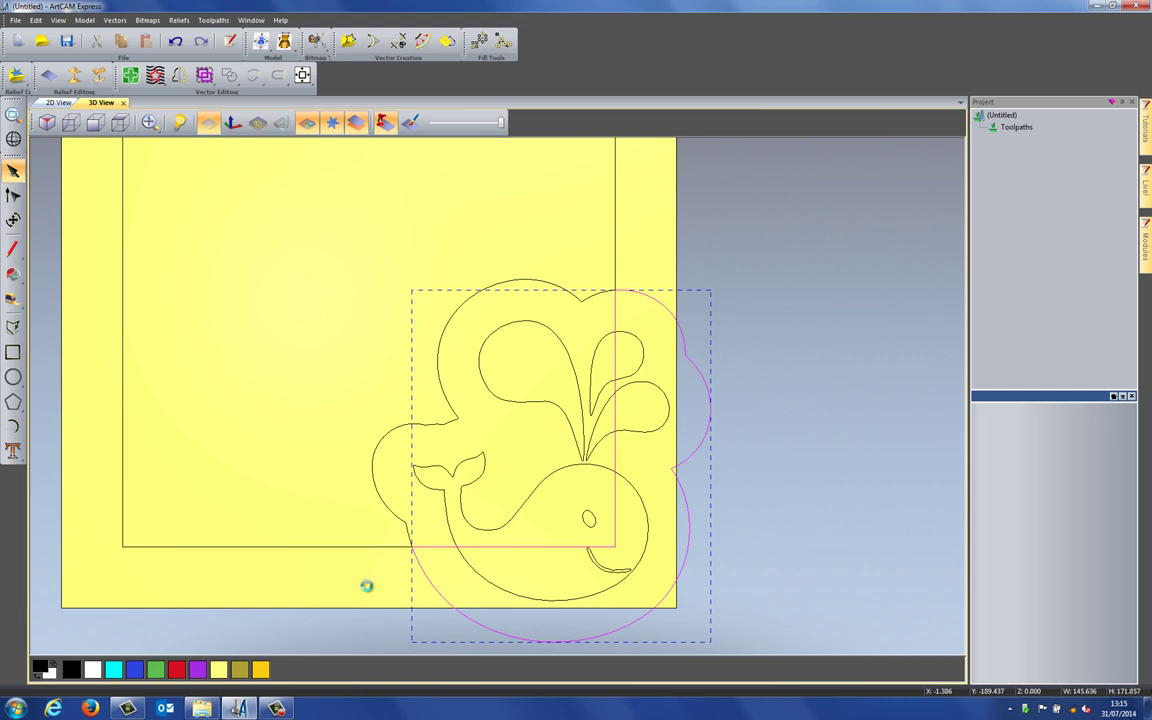
pyautogui.press('w')
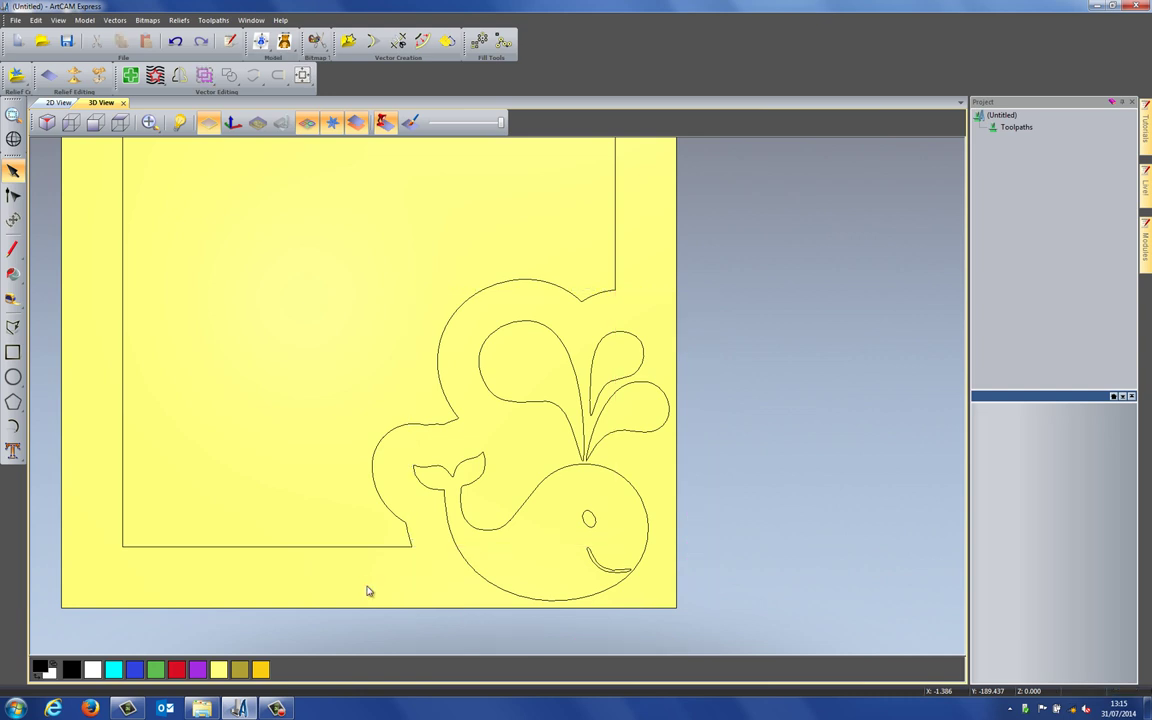
pyautogui.click(424, 424)
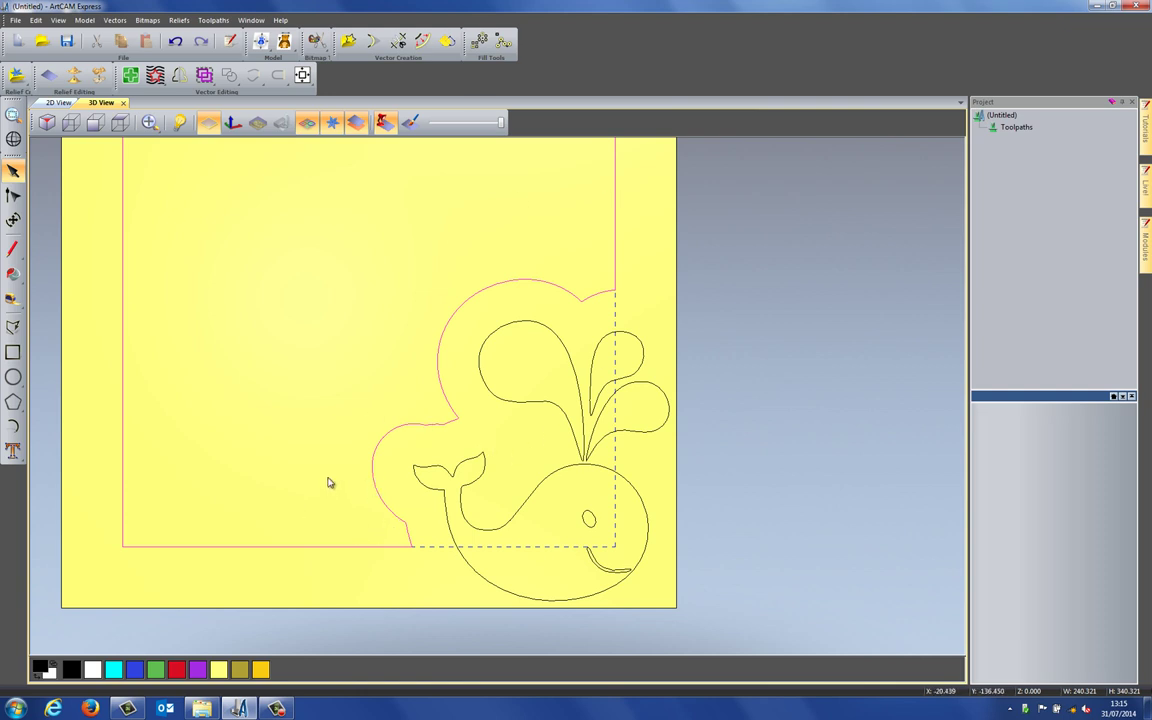
pyautogui.click(320, 388)
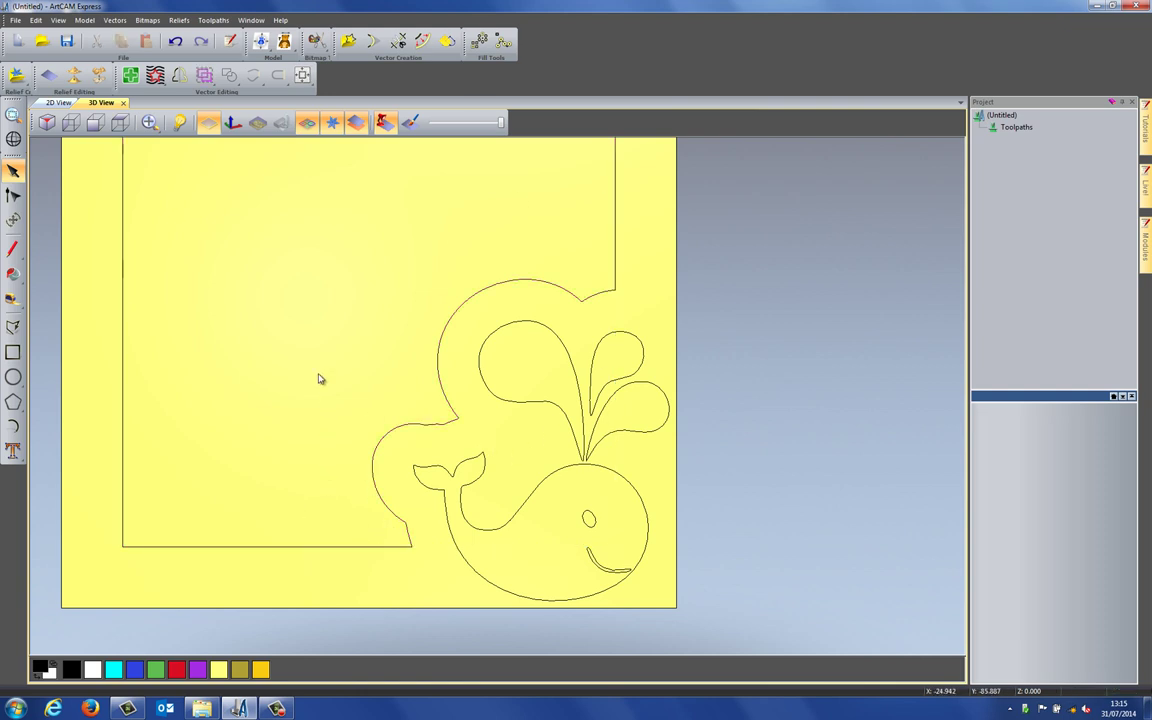
# Step: Create a circle of radius 25 mm centred on the upper-left corner of the inner frame outline
pyautogui.scroll(-1, 290, 308)
pyautogui.scroll(-1, 290, 308)
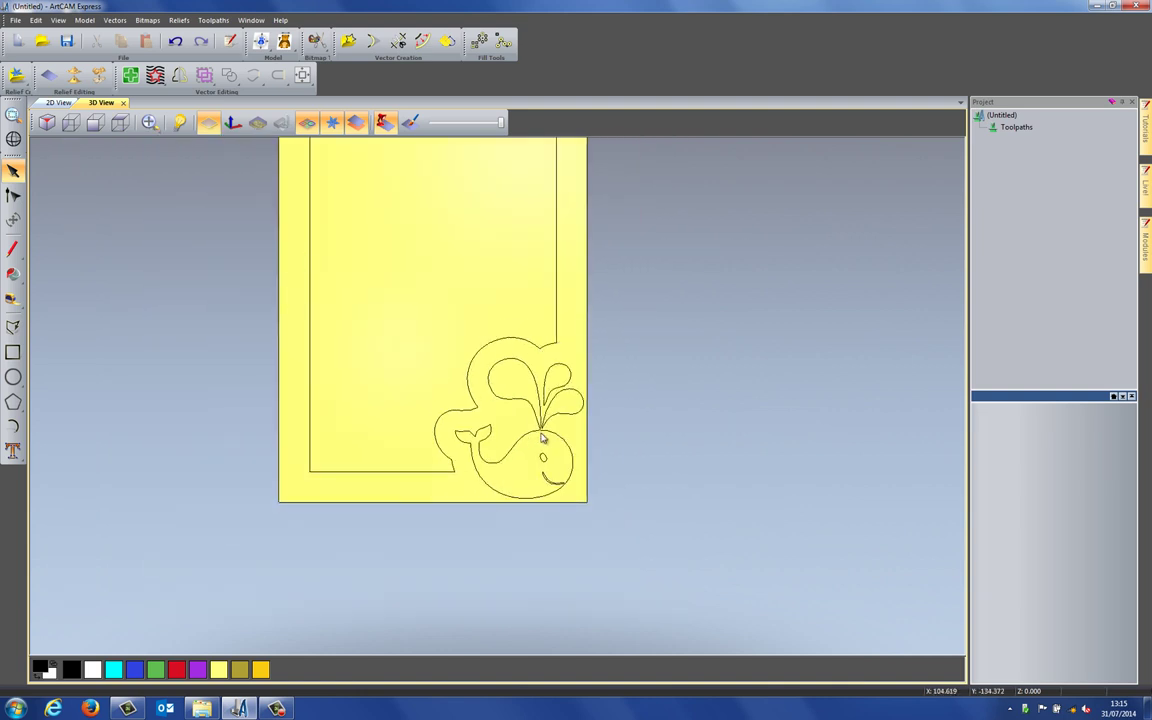
pyautogui.scroll(-1, 365, 309)
pyautogui.scroll(1, 381, 211)
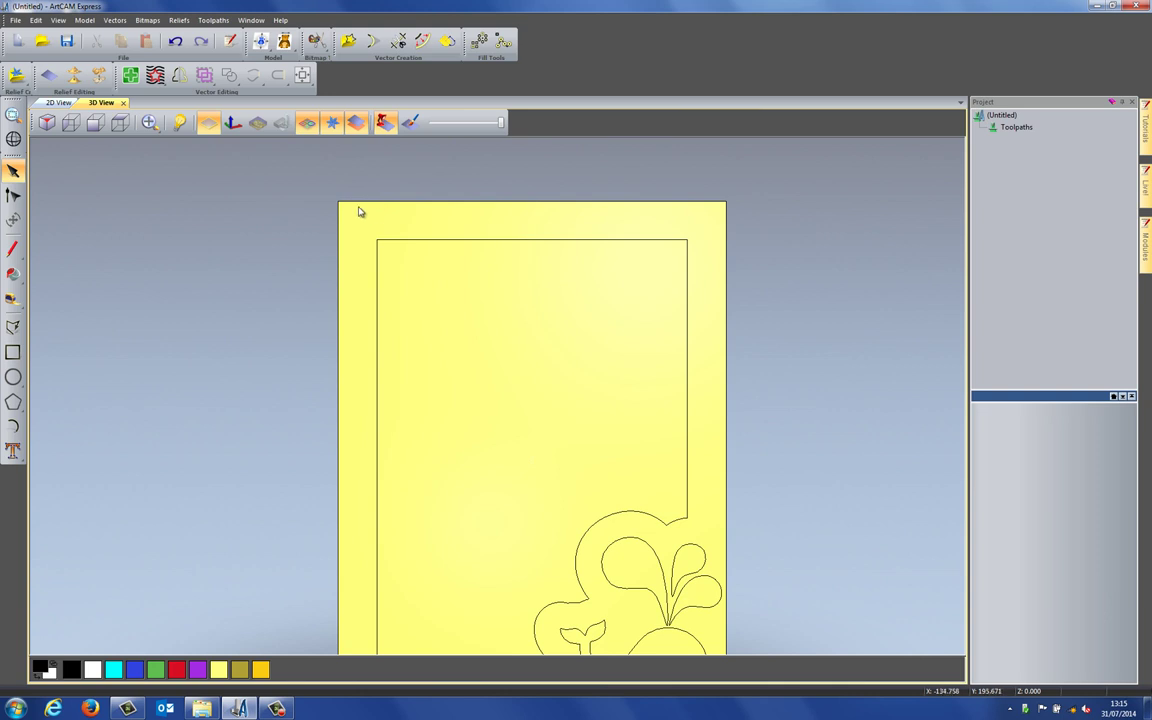
pyautogui.scroll(1, 360, 213)
pyautogui.scroll(1, 385, 278)
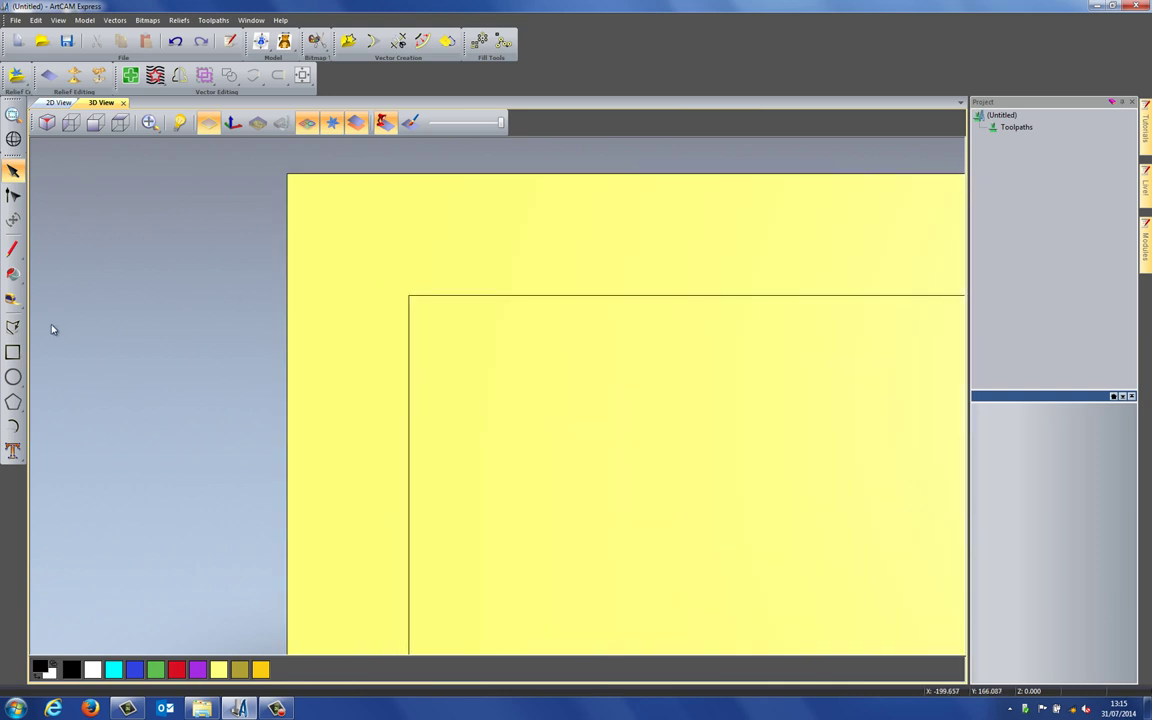
pyautogui.click(13, 377)
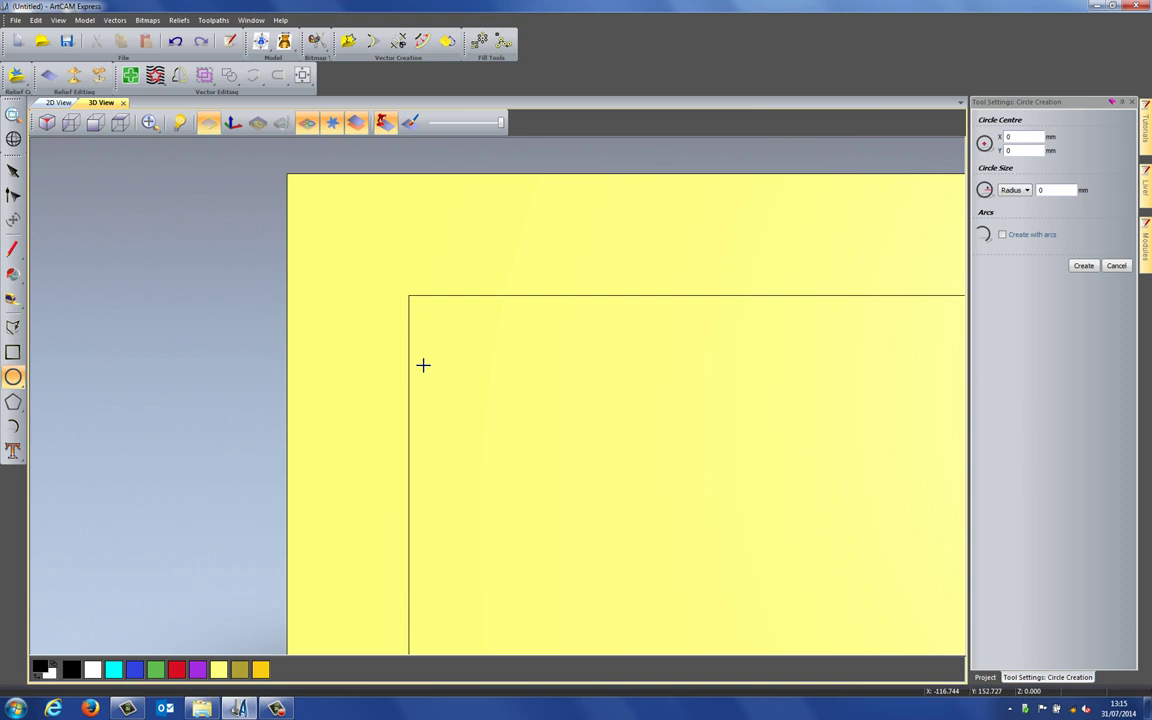
pyautogui.moveTo(409, 295); pyautogui.dragTo(479, 319)
pyautogui.doubleClick(1047, 190)
pyautogui.write('25')
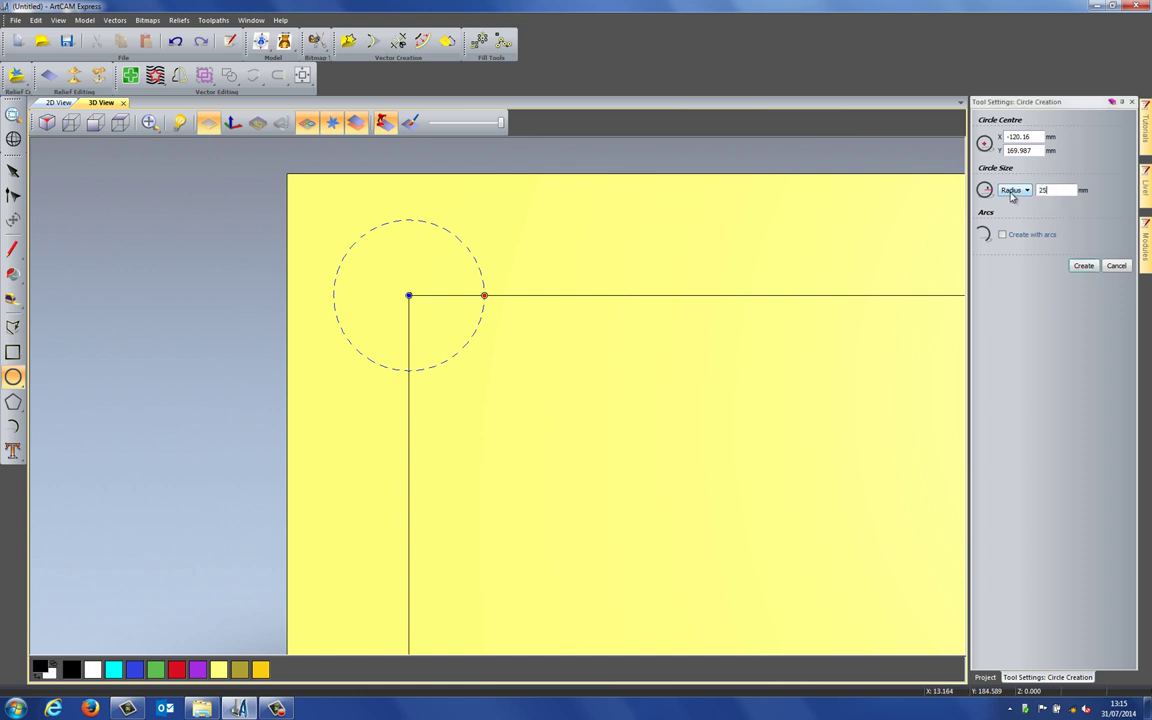
pyautogui.click(1083, 265)
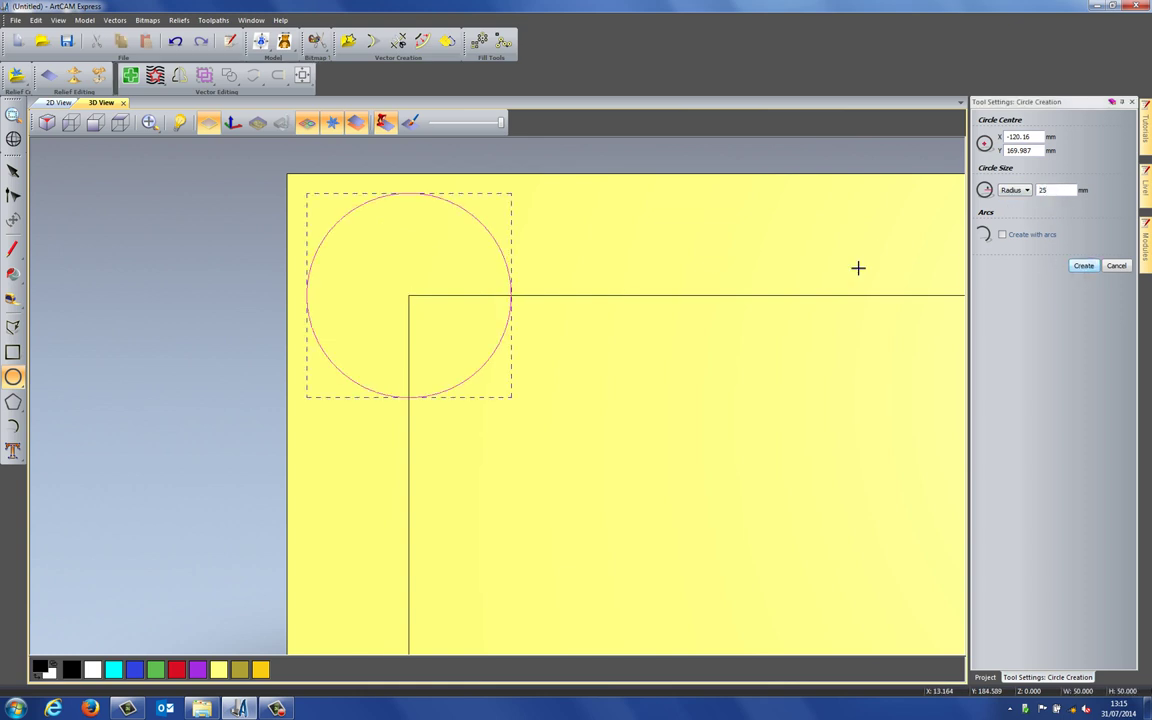
pyautogui.press('Escape')
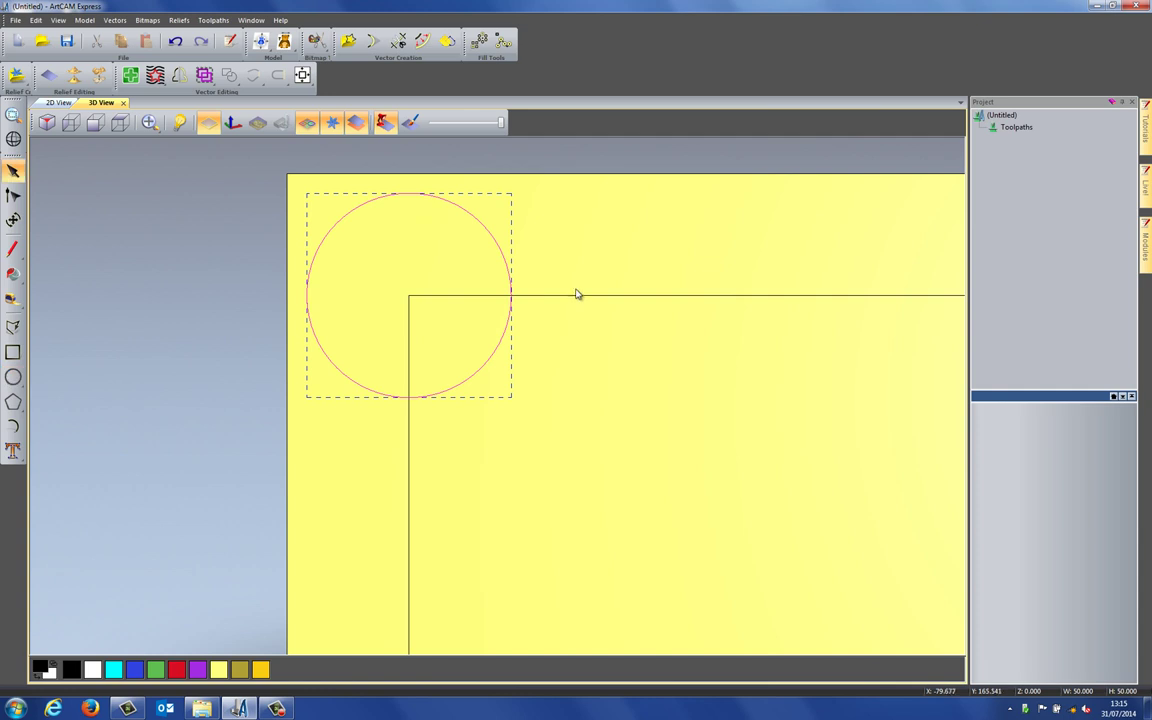
pyautogui.click(571, 257)
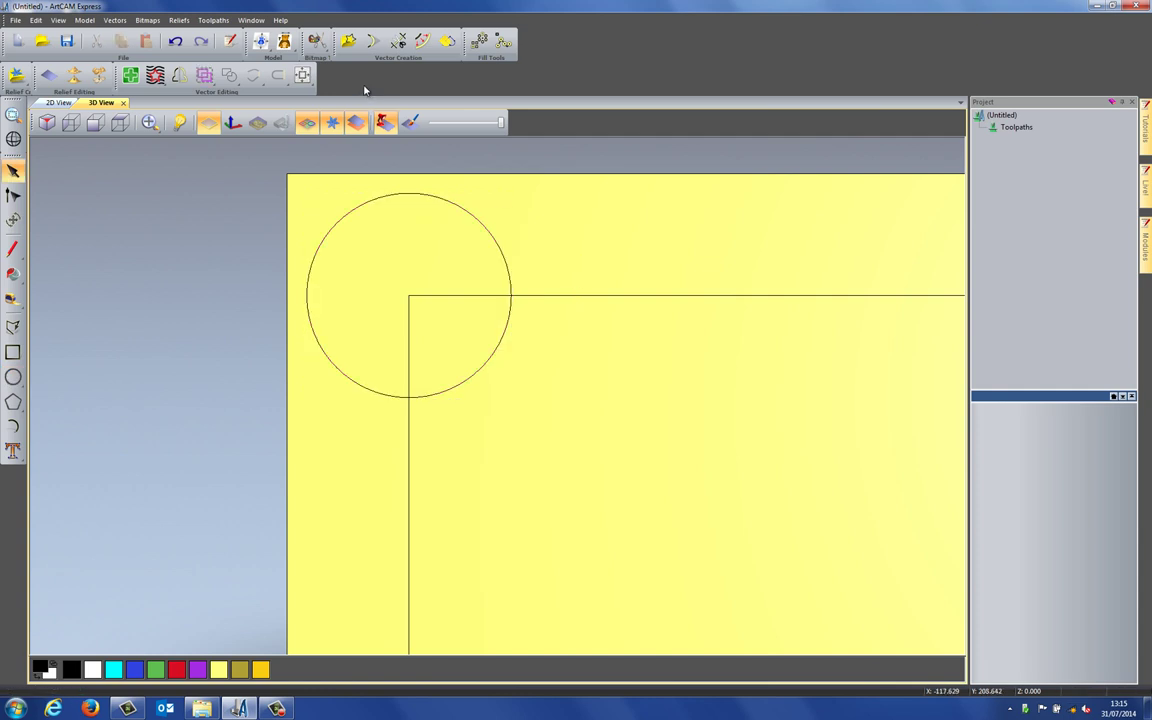
# Step: Trim away the circle outside the inner frame outline and the outline's corner inside it, leaving a concave quarter arc
pyautogui.click(398, 42)
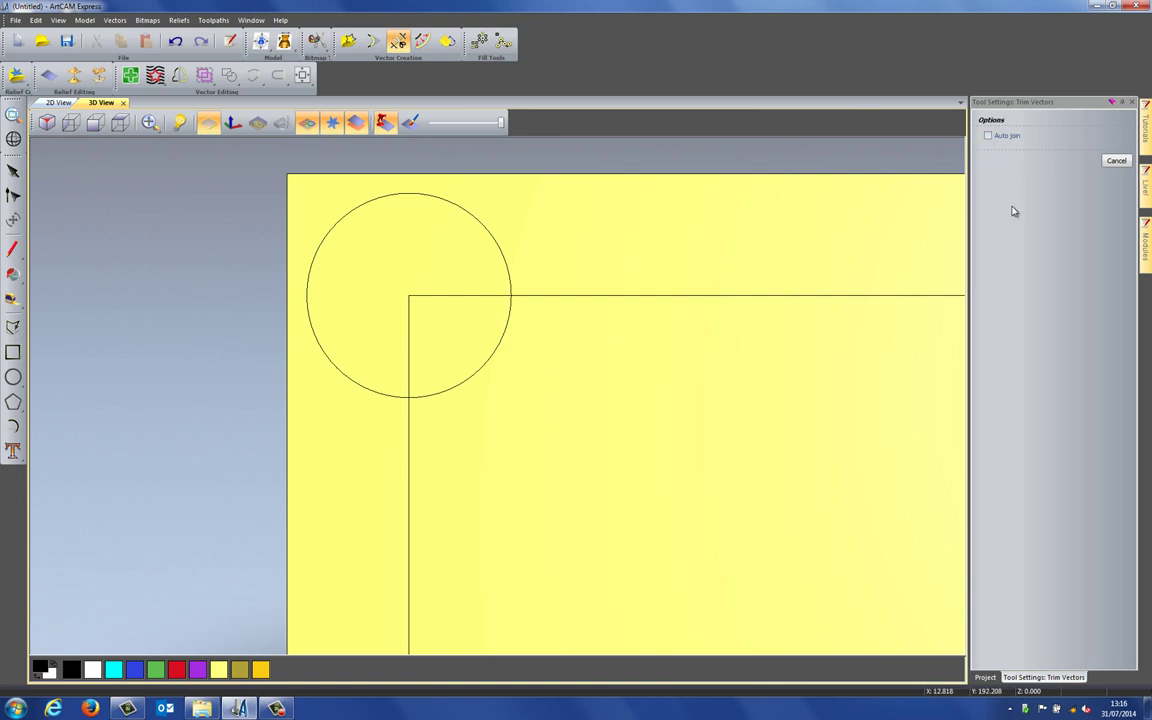
pyautogui.click(460, 205)
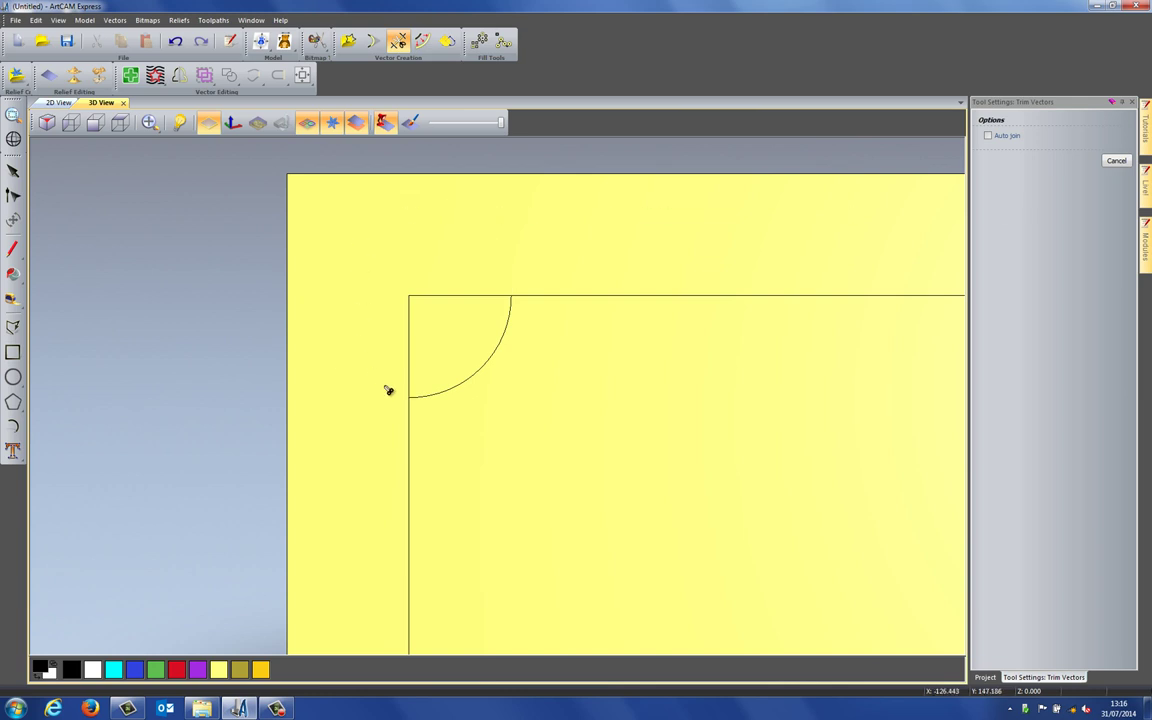
pyautogui.click(410, 331)
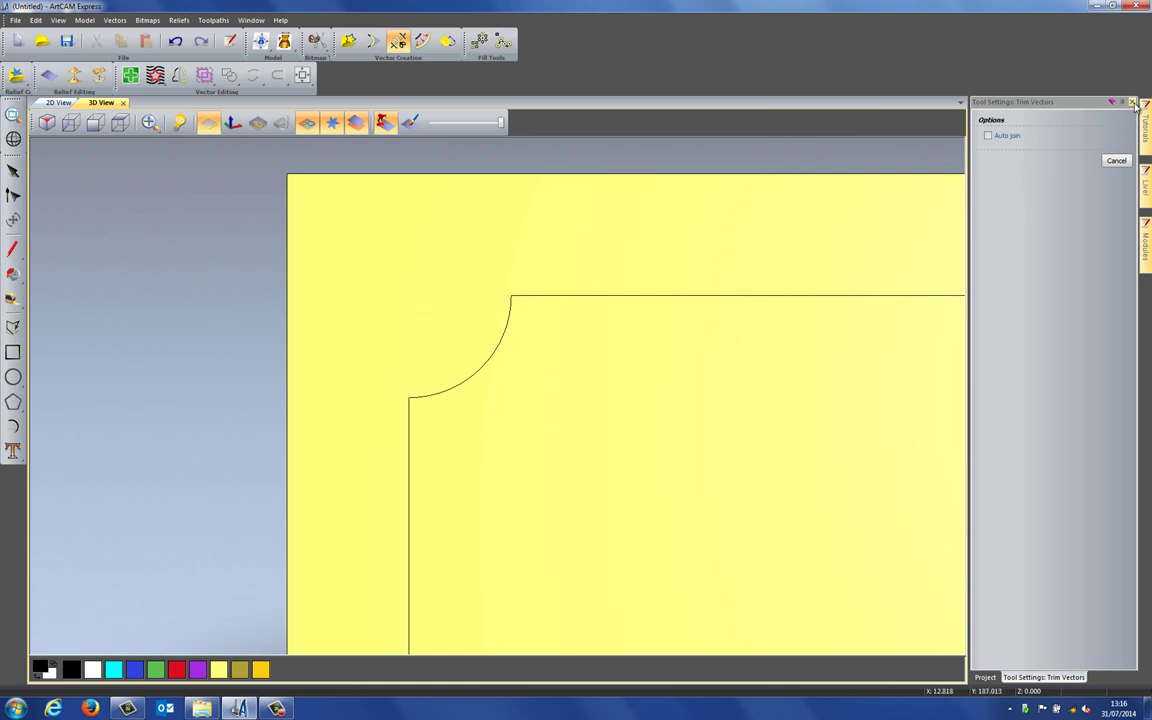
pyautogui.click(1116, 160)
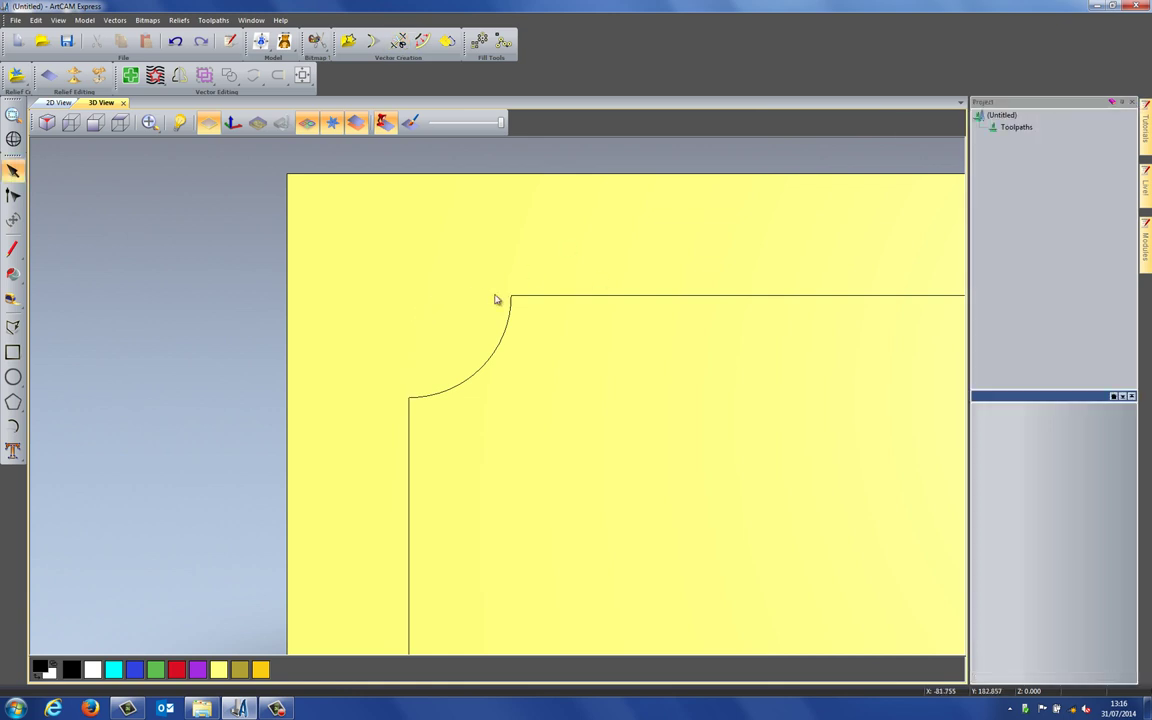
# Step: Join the corner arc to the inner frame outline at coincident nodes with 0.025 mm tolerance, and check that they select as one vector
pyautogui.click(472, 378)
pyautogui.click(480, 437)
pyautogui.click(628, 472)
pyautogui.click(780, 492)
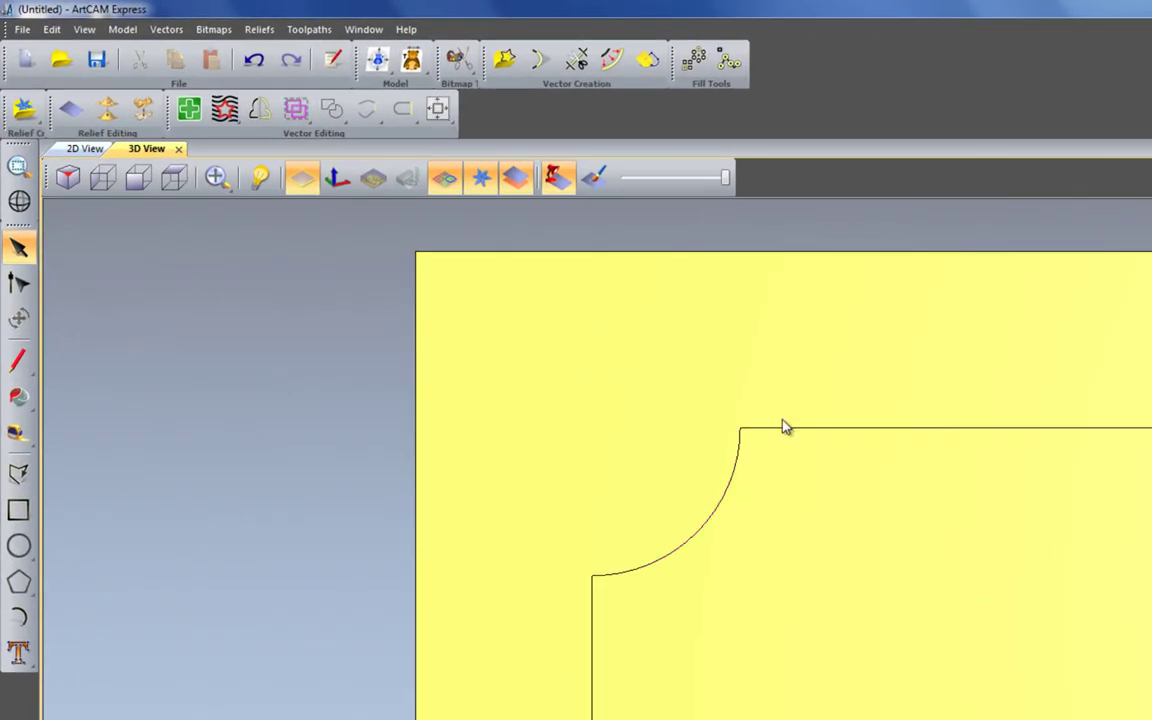
pyautogui.click(701, 384)
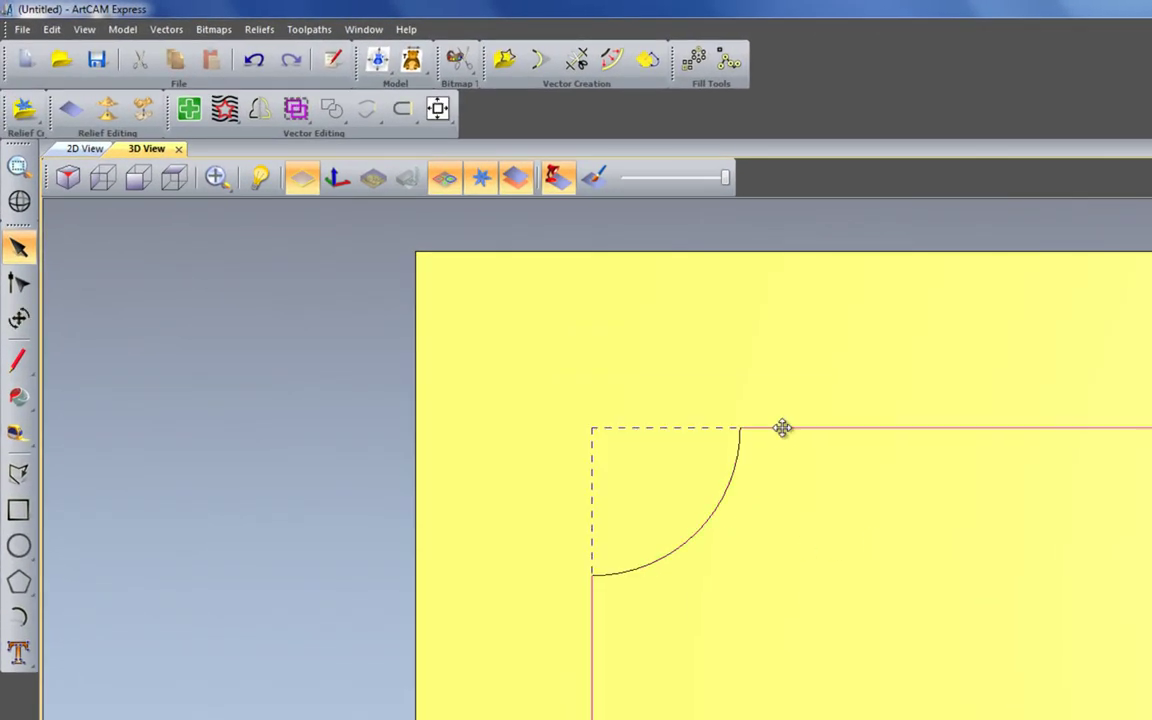
pyautogui.click(728, 484)
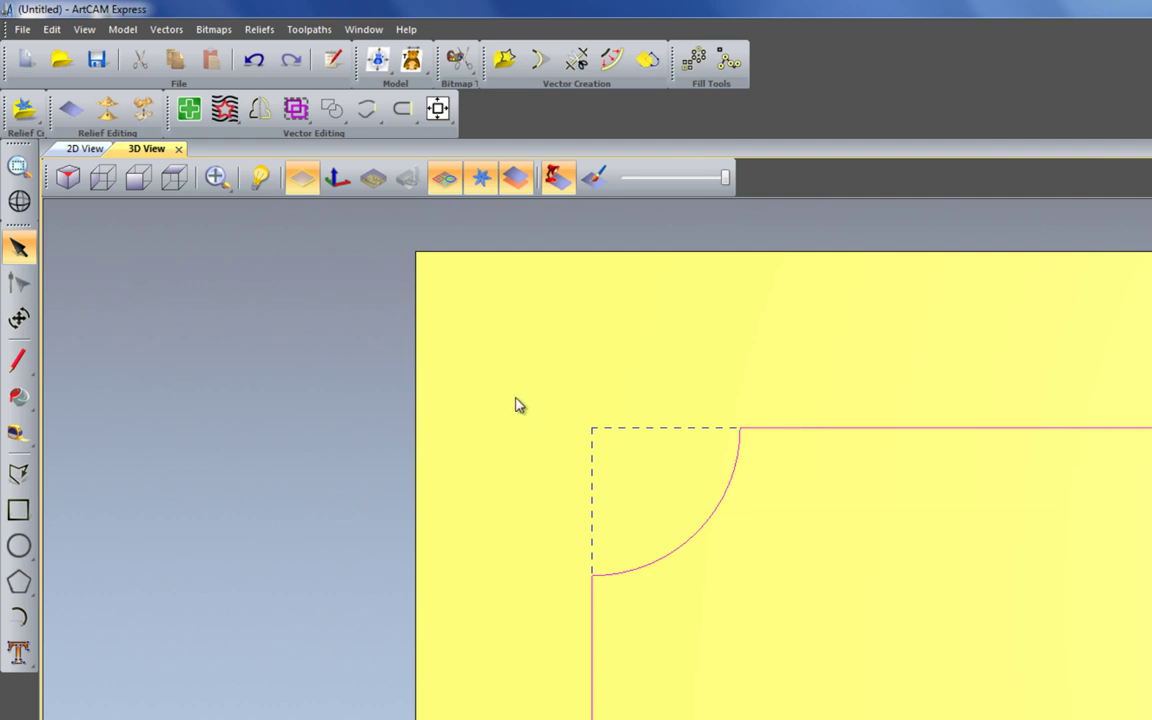
pyautogui.click(366, 108)
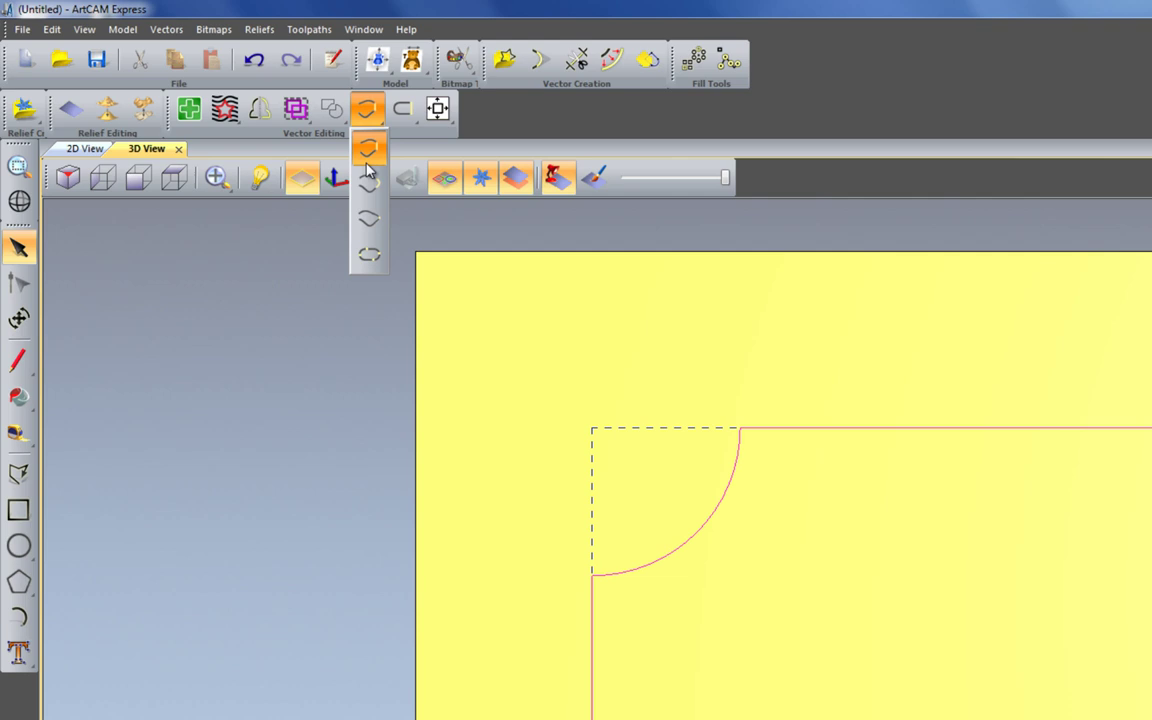
pyautogui.click(370, 254)
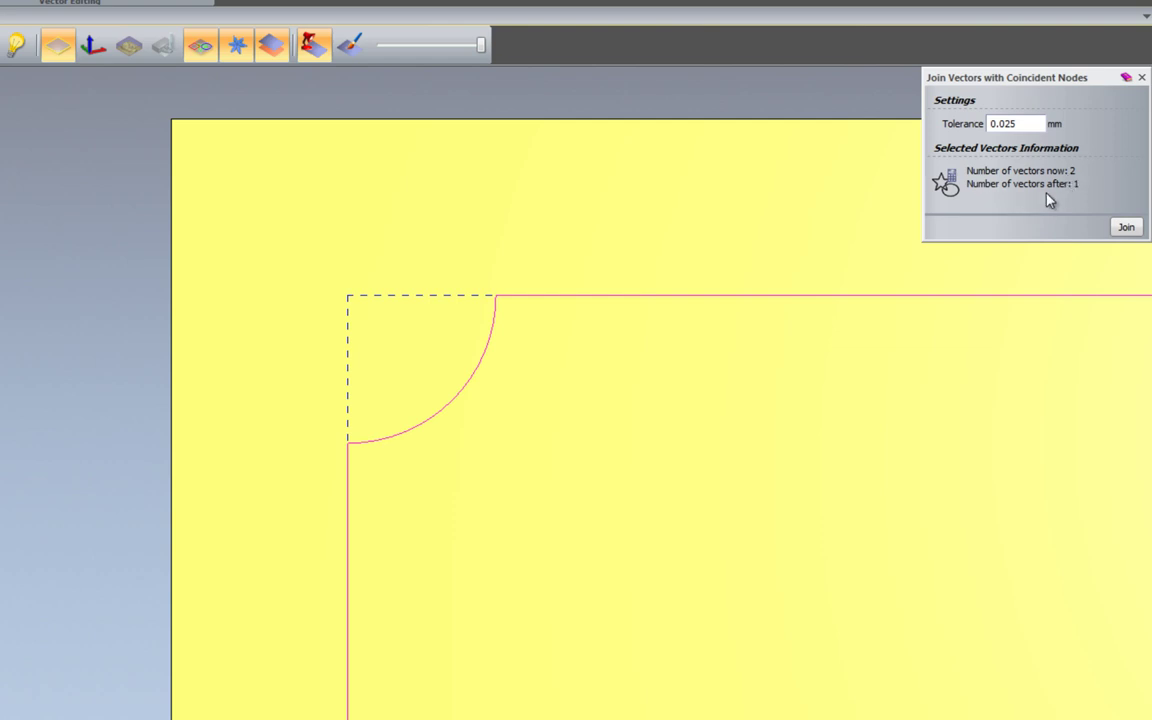
pyautogui.click(1126, 227)
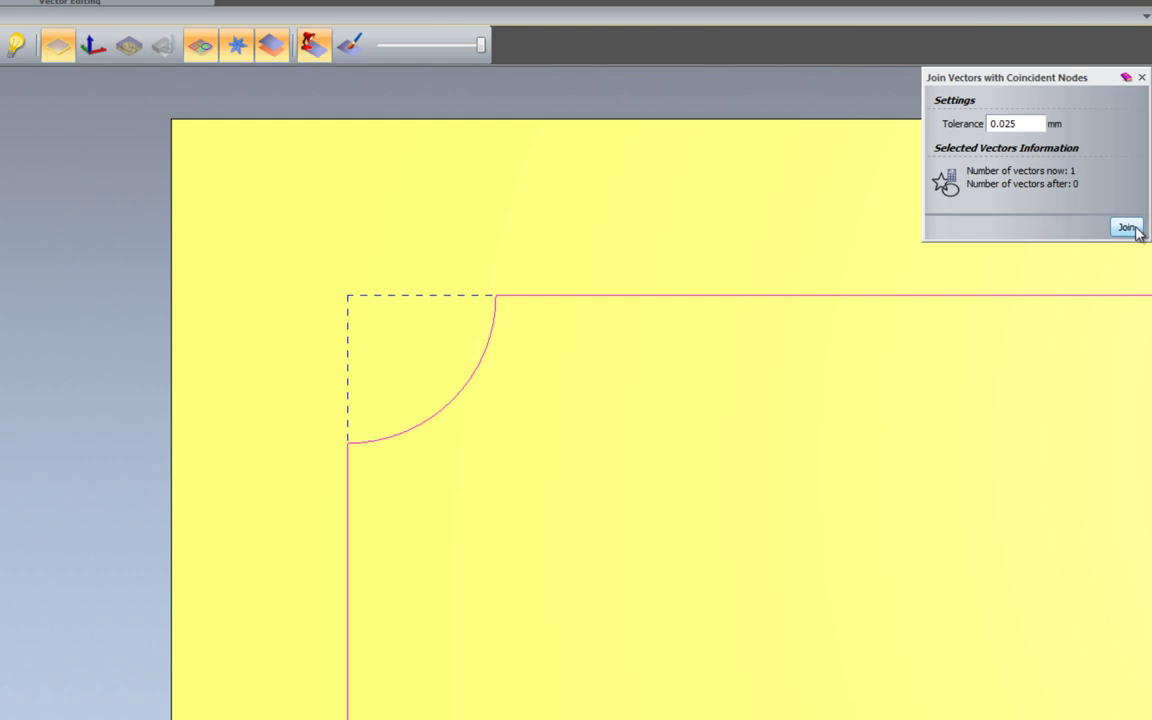
pyautogui.click(1141, 77)
pyautogui.click(507, 347)
pyautogui.click(497, 320)
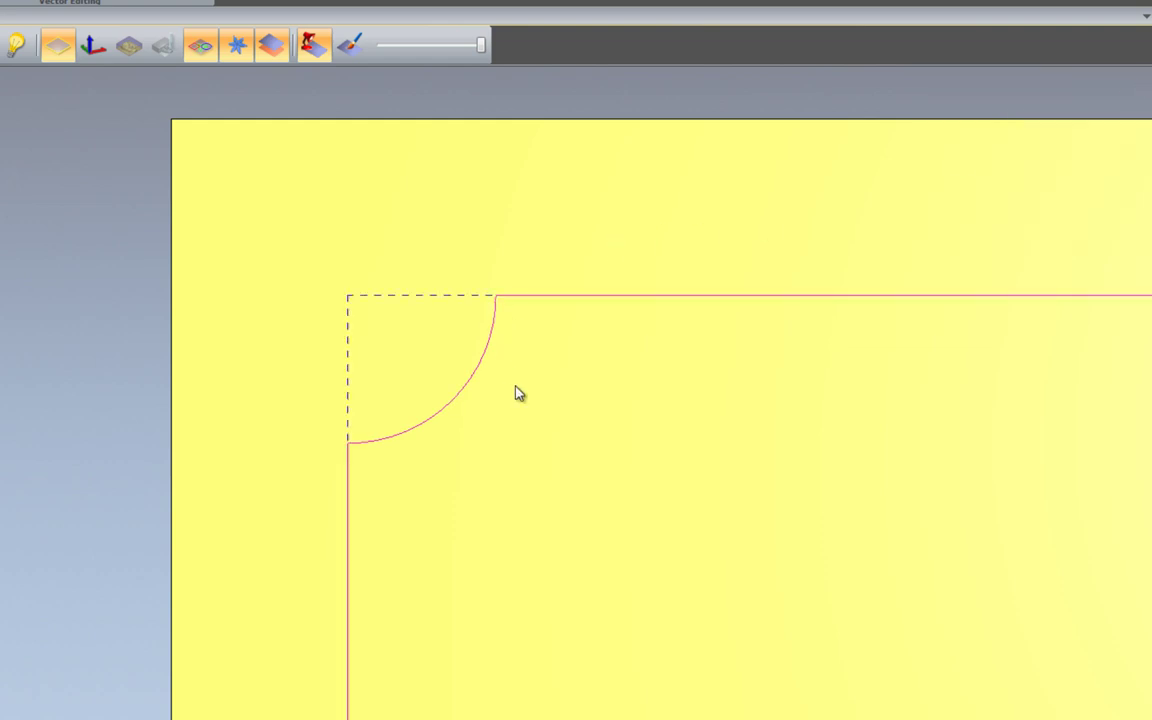
pyautogui.click(496, 362)
pyautogui.click(491, 345)
pyautogui.click(617, 402)
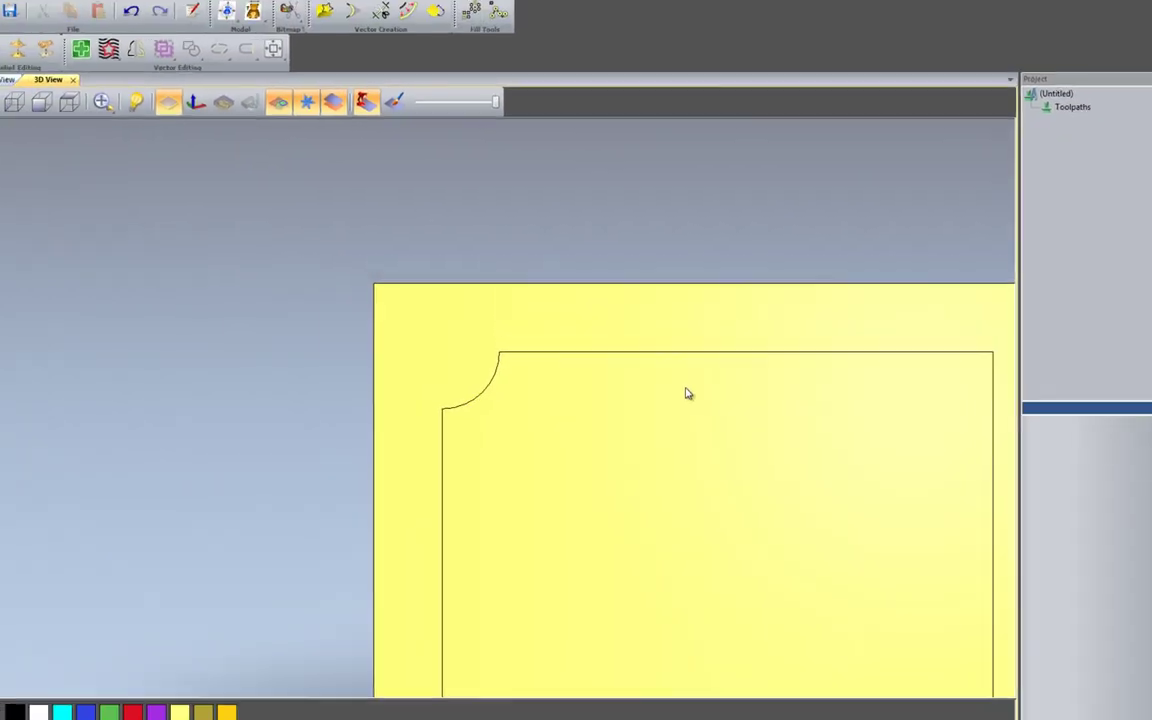
# Step: Draw a circle of radius about 10.7 mm just below the sharp point where the inner outline's lower edge meets the whale contour
pyautogui.scroll(-3, 652, 480)
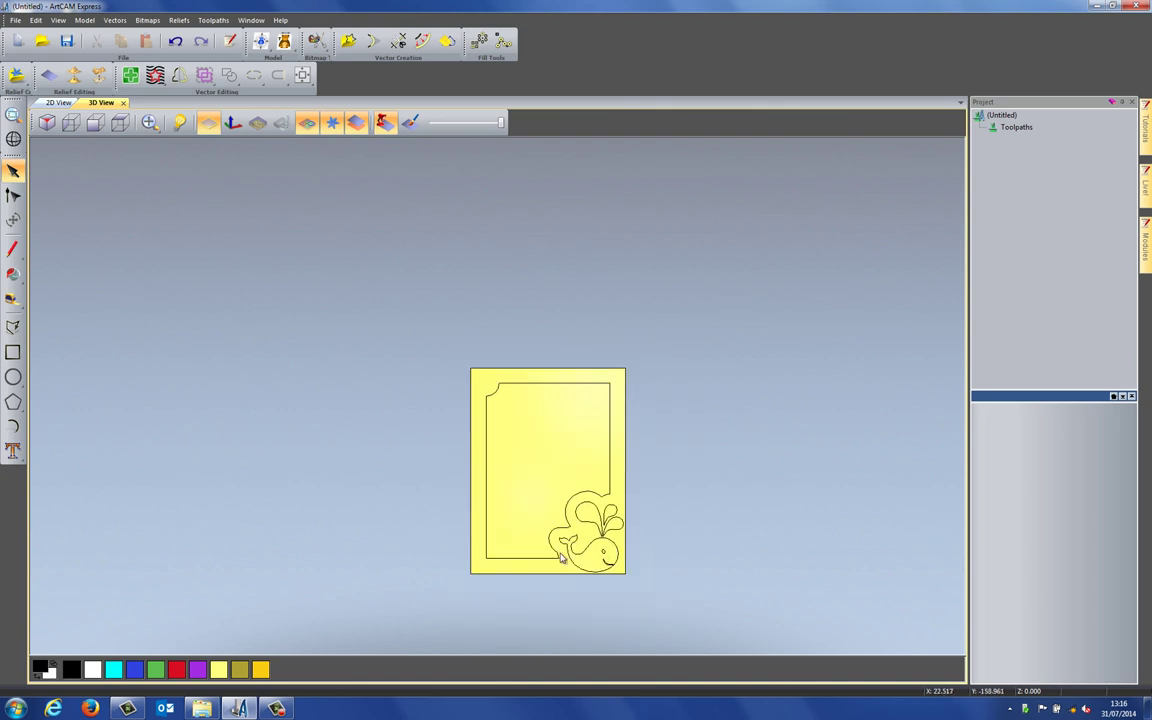
pyautogui.scroll(6, 567, 566)
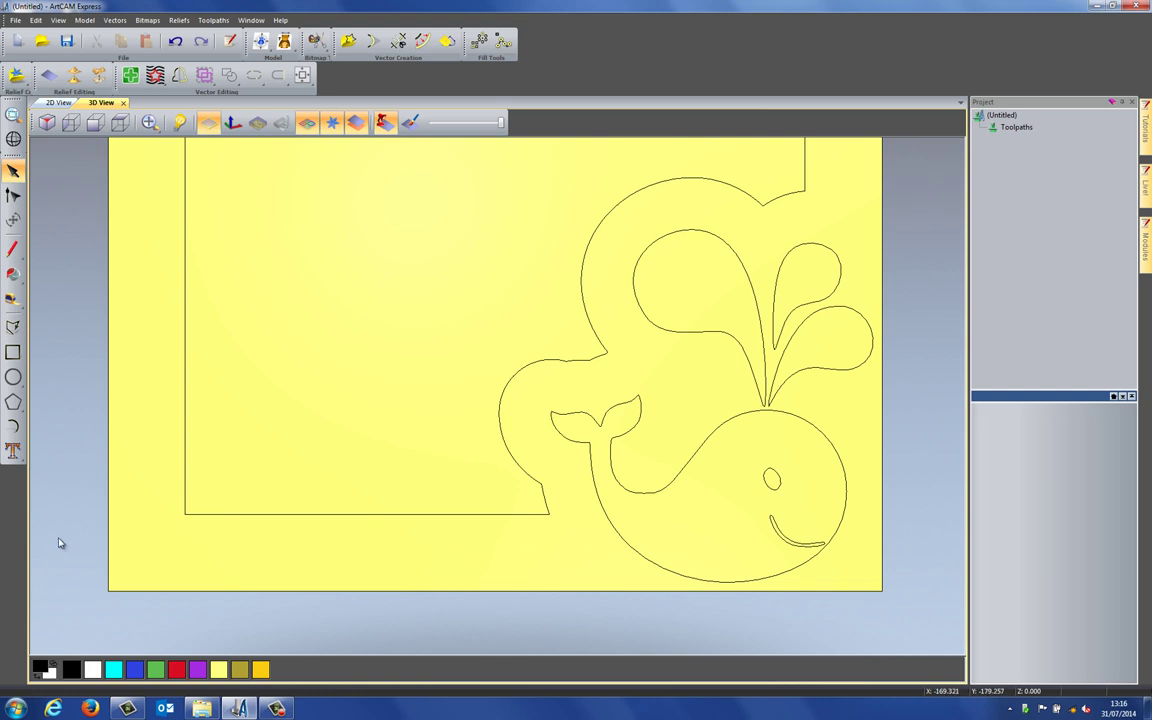
pyautogui.click(13, 376)
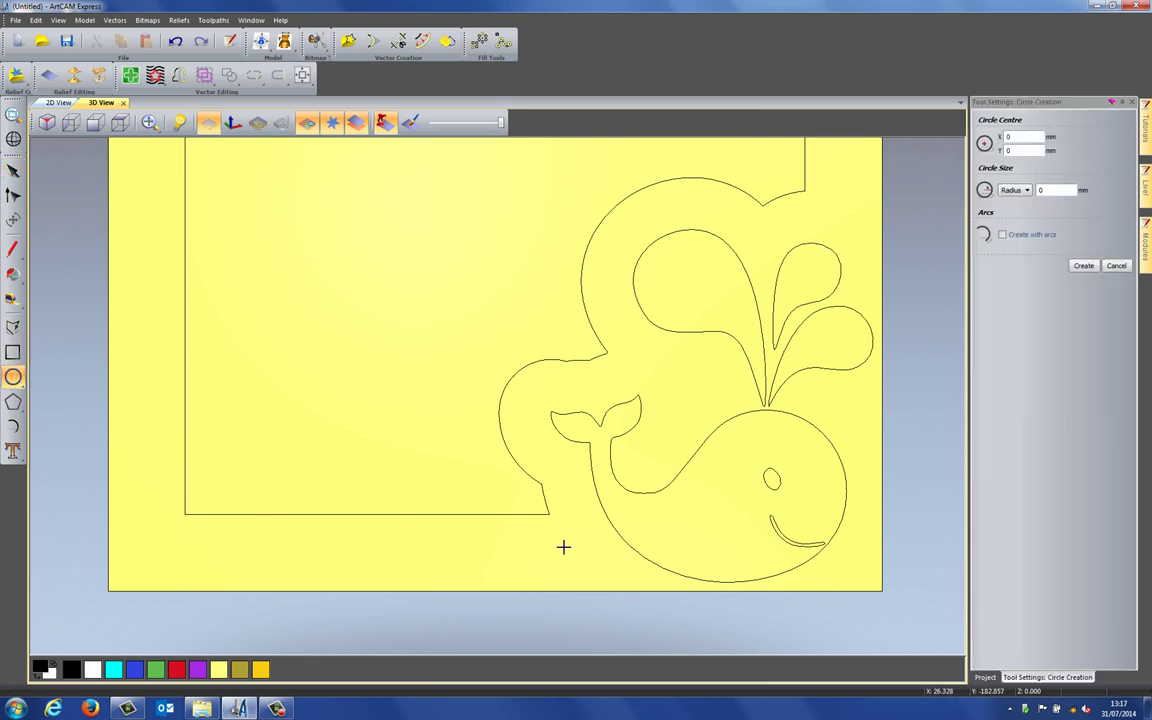
pyautogui.moveTo(563, 546); pyautogui.dragTo(584, 563)
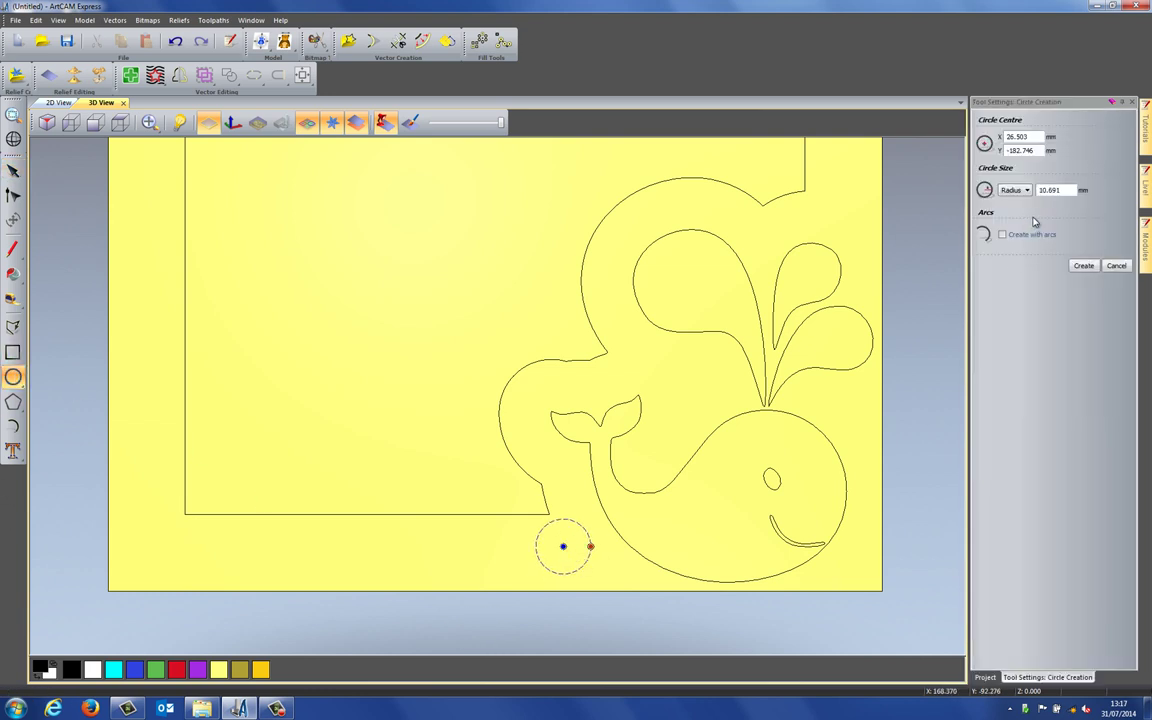
pyautogui.click(1084, 267)
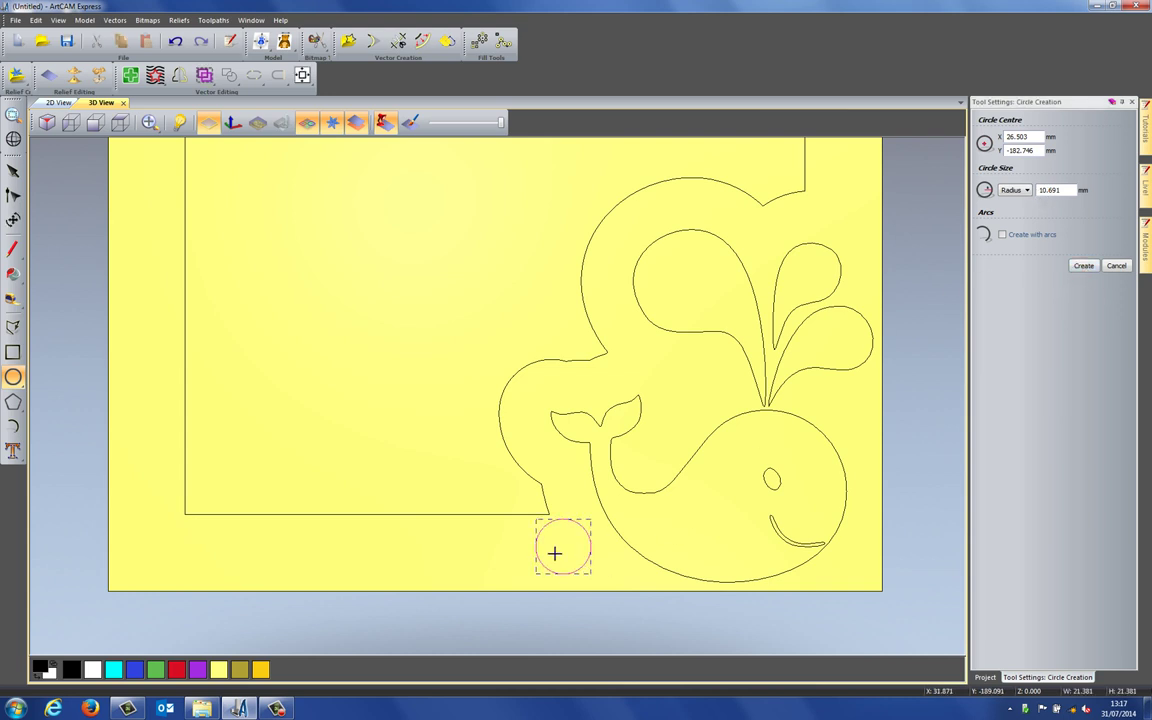
pyautogui.press('Escape')
# Step: Remove the upper two spans of the circle below the inner frame outline, leaving only its lower semicircle
pyautogui.scroll(3, 579, 563)
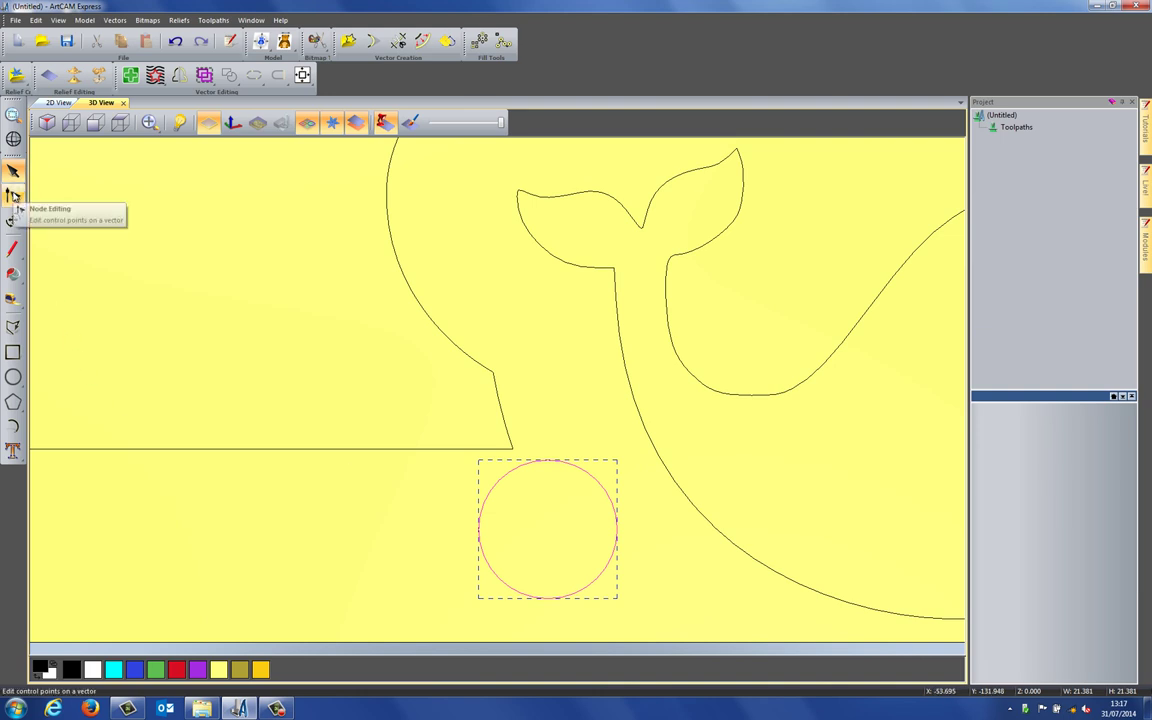
pyautogui.click(13, 195)
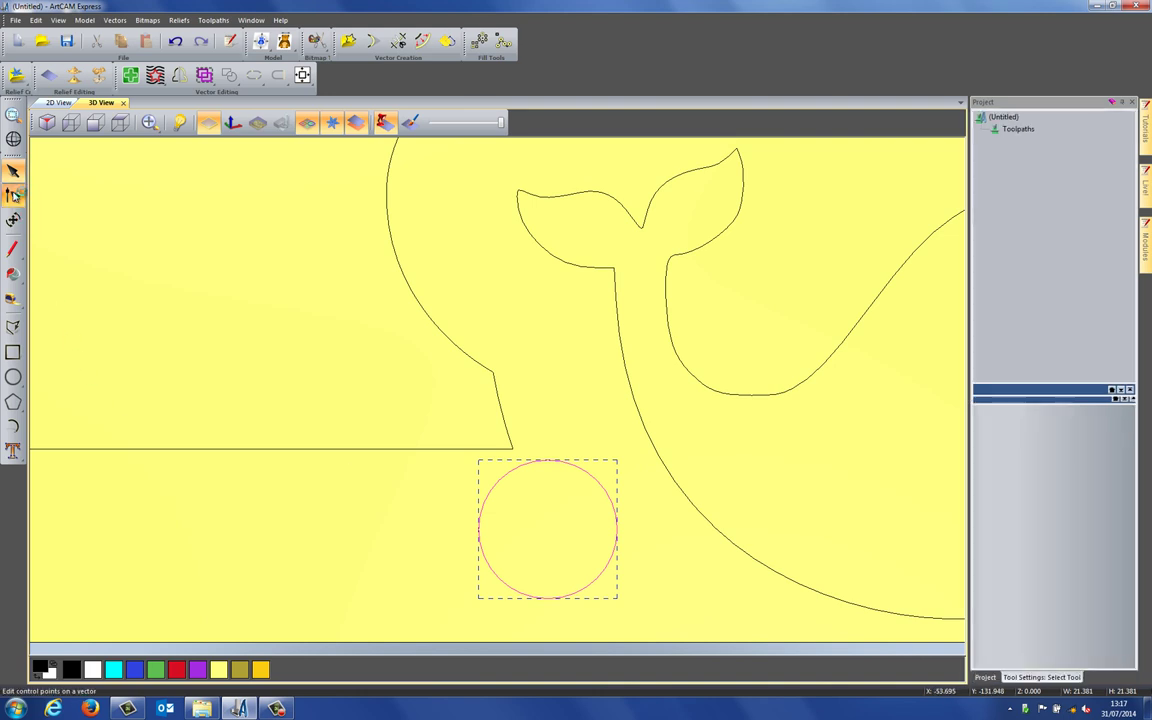
pyautogui.rightClick(501, 487)
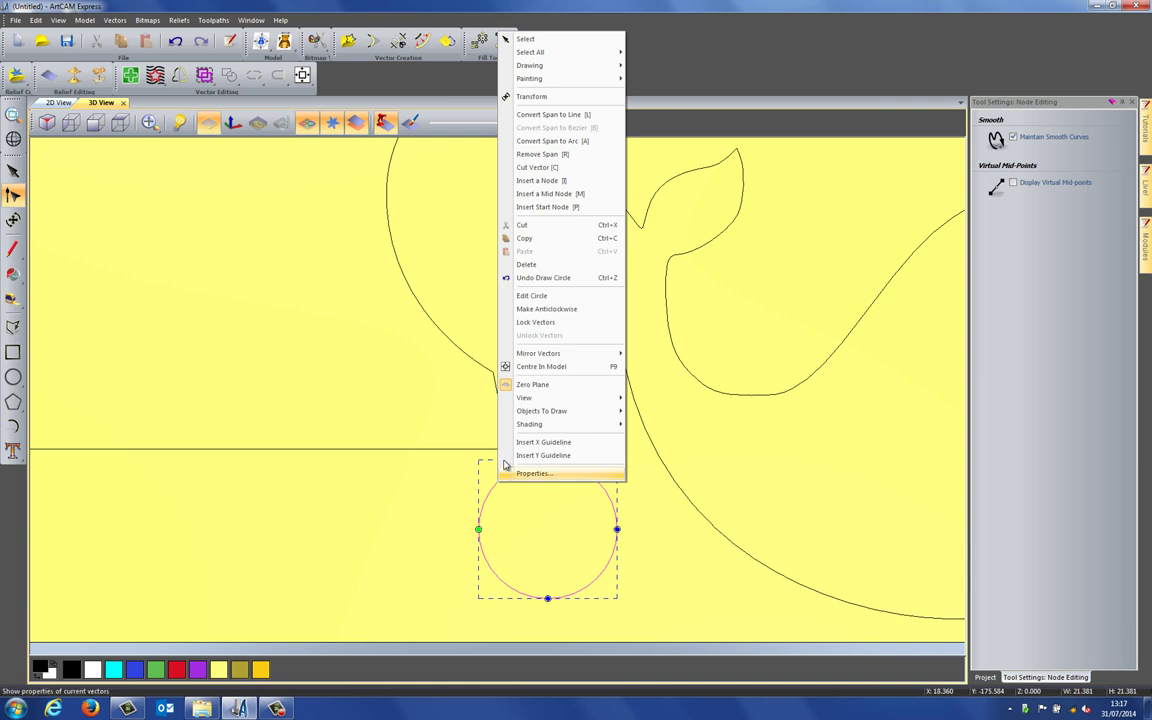
pyautogui.click(562, 155)
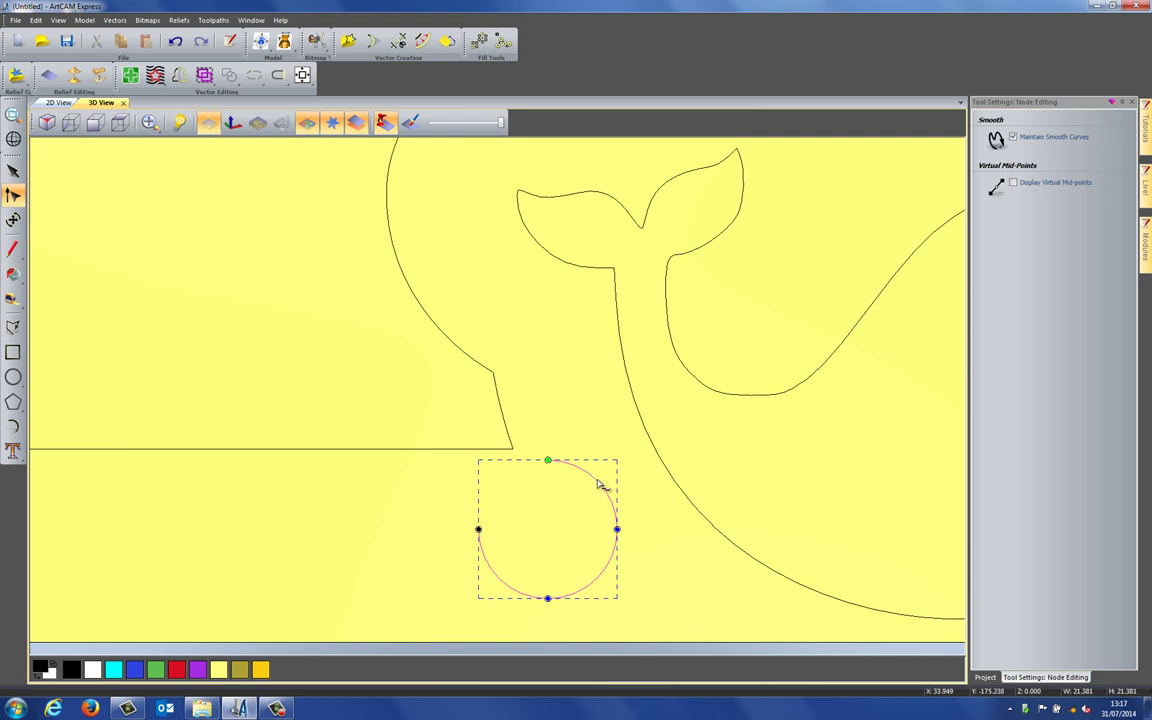
pyautogui.press('r')
pyautogui.press('n')
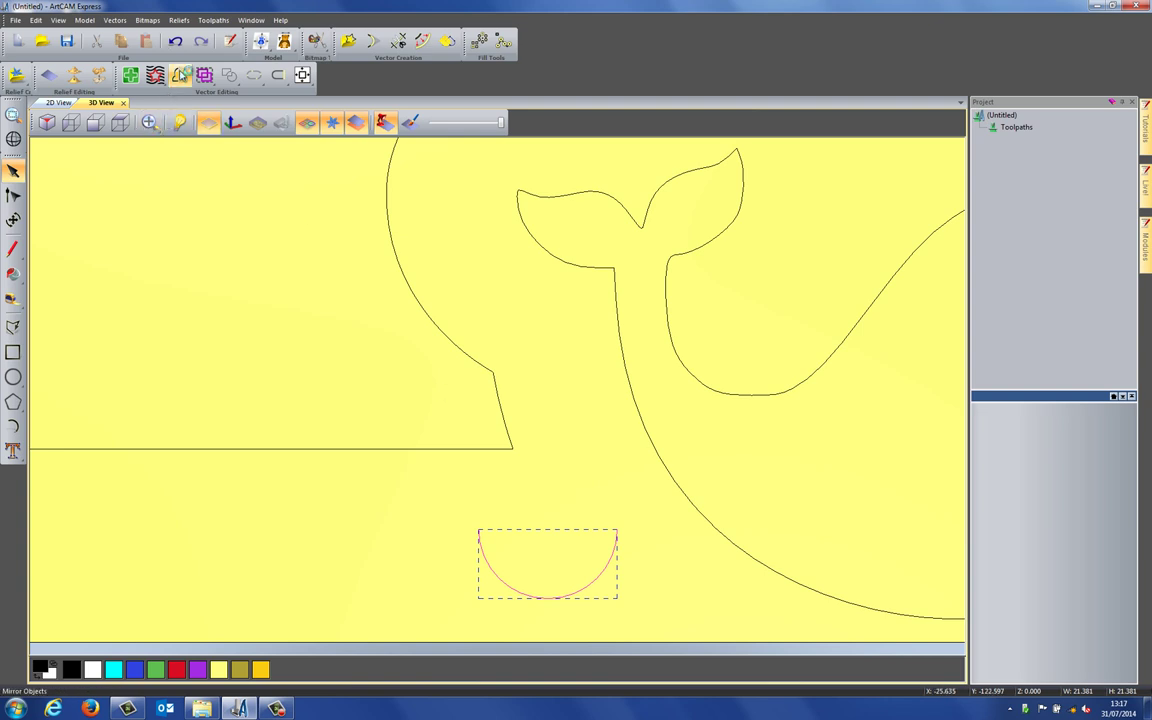
# Step: Mirror the semicircle to its left twice, copying and joining the vectors, to form a wave of four scallops
pyautogui.click(178, 74)
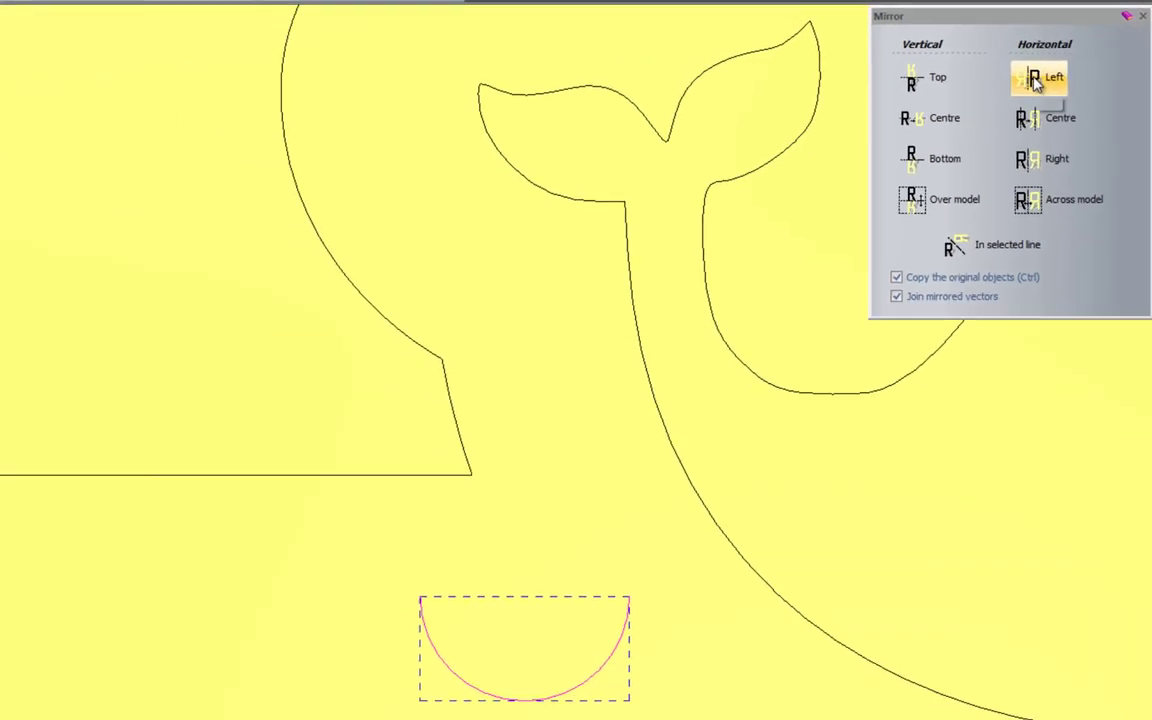
pyautogui.click(1043, 78)
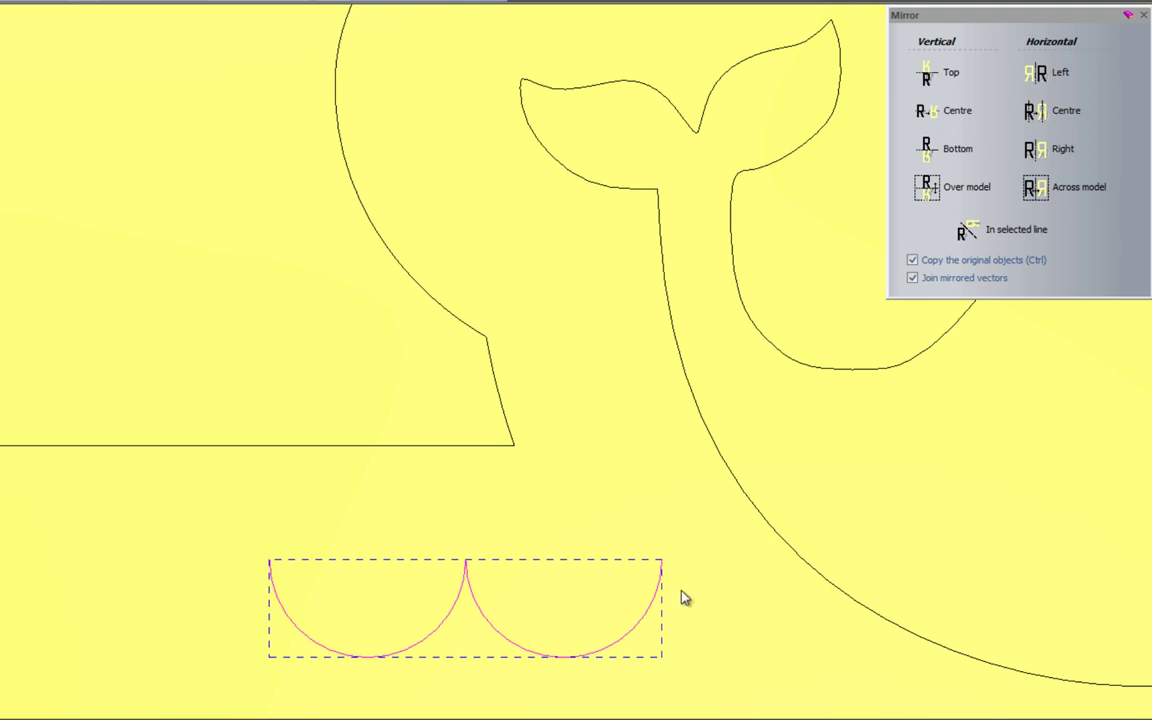
pyautogui.click(1038, 75)
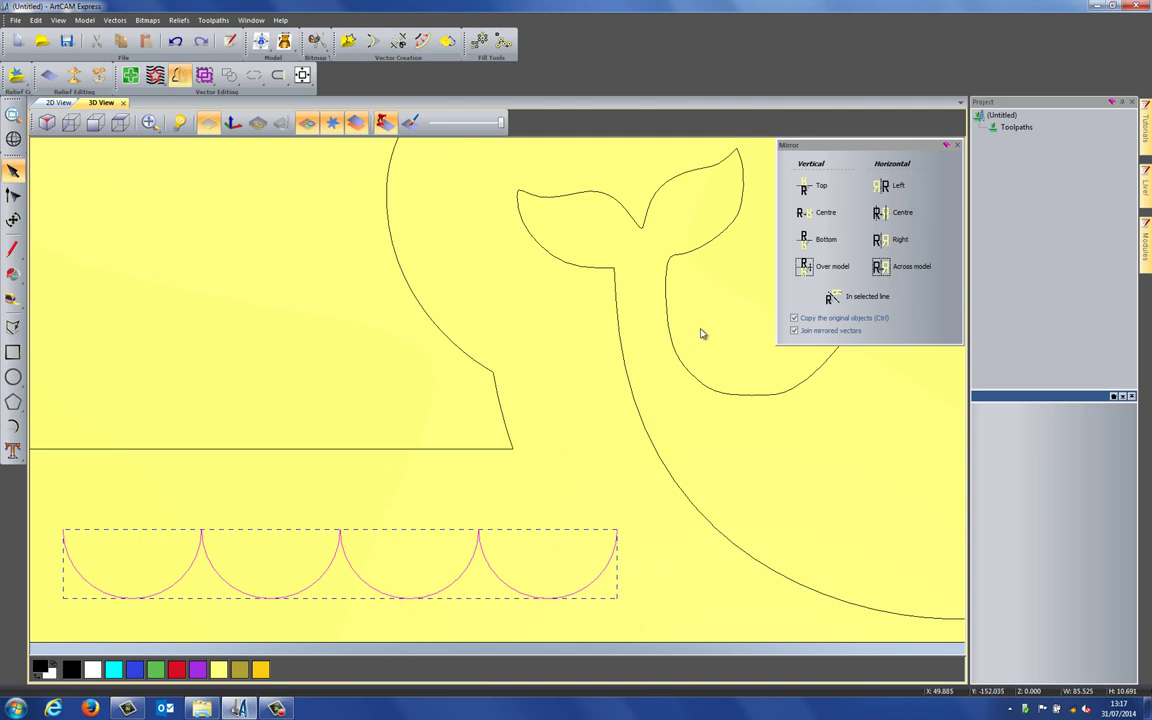
pyautogui.click(957, 145)
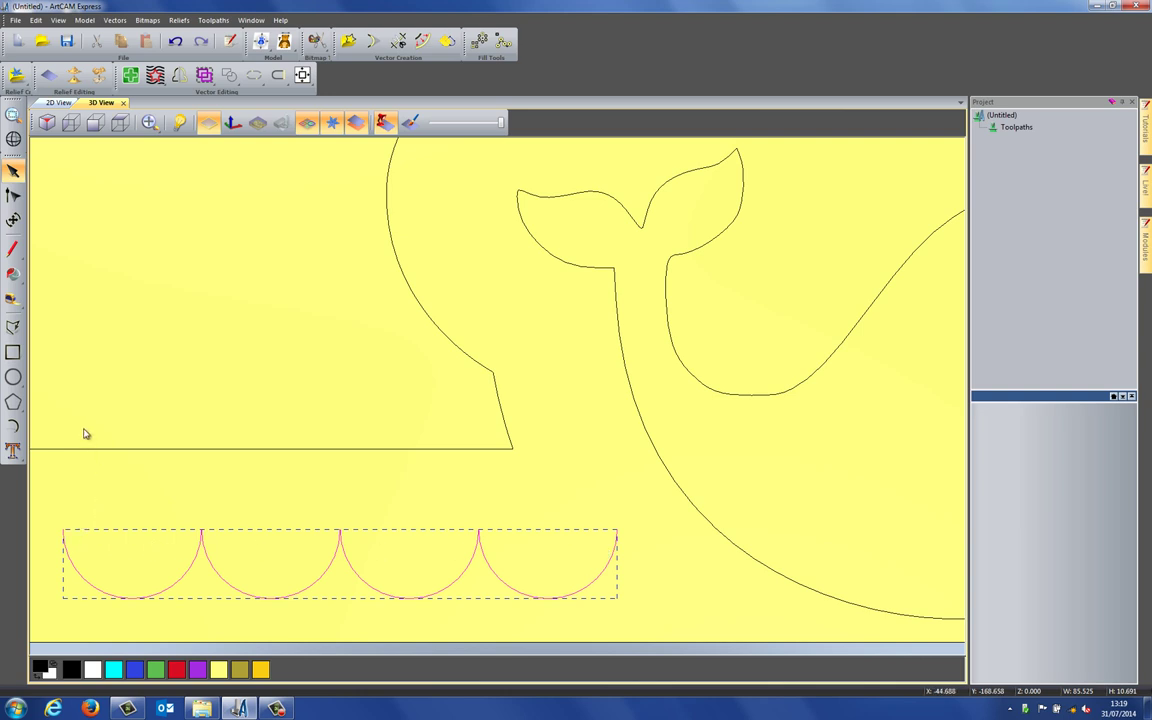
# Step: Move the wave's transform origin to its upper-left end and rotate a copy slightly anticlockwise about that point
pyautogui.click(14, 220)
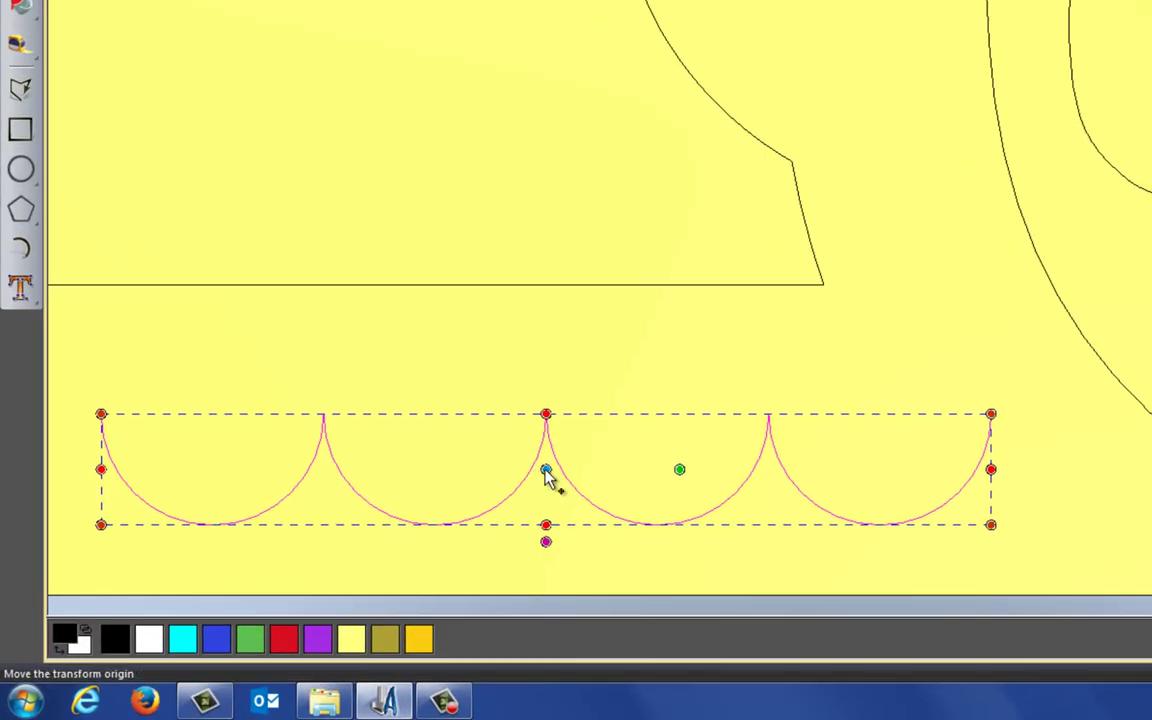
pyautogui.moveTo(535, 470); pyautogui.dragTo(101, 413)
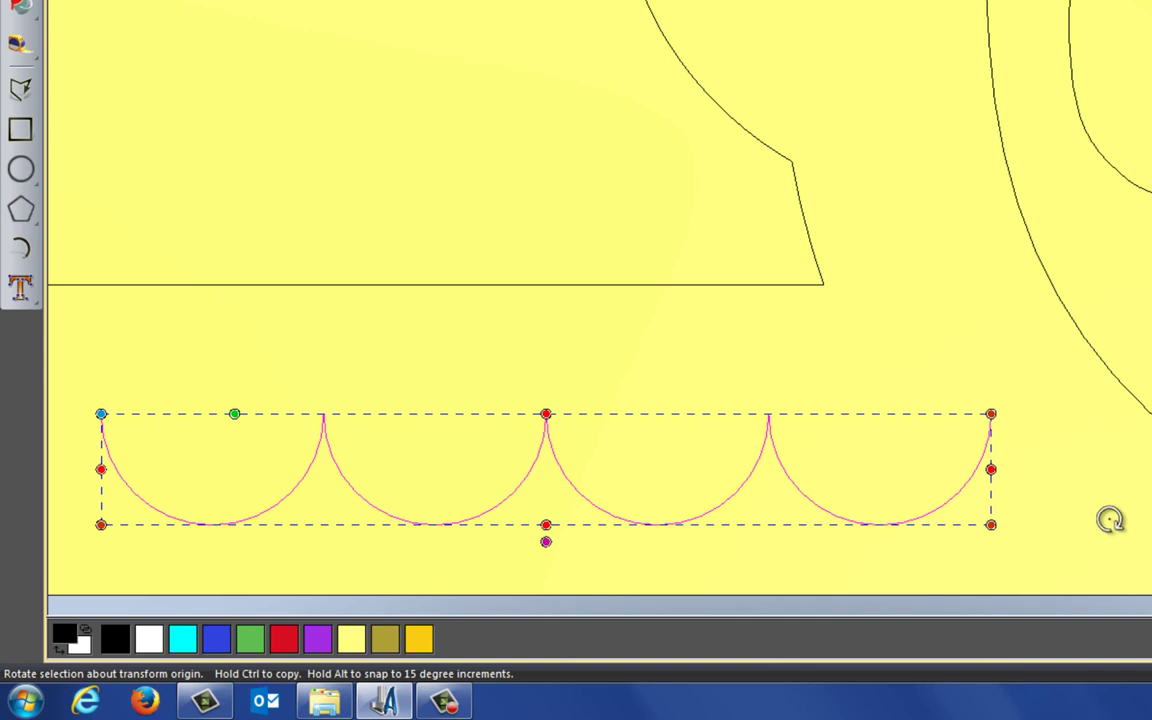
pyautogui.moveTo(1116, 504); pyautogui.dragTo(1012, 455)
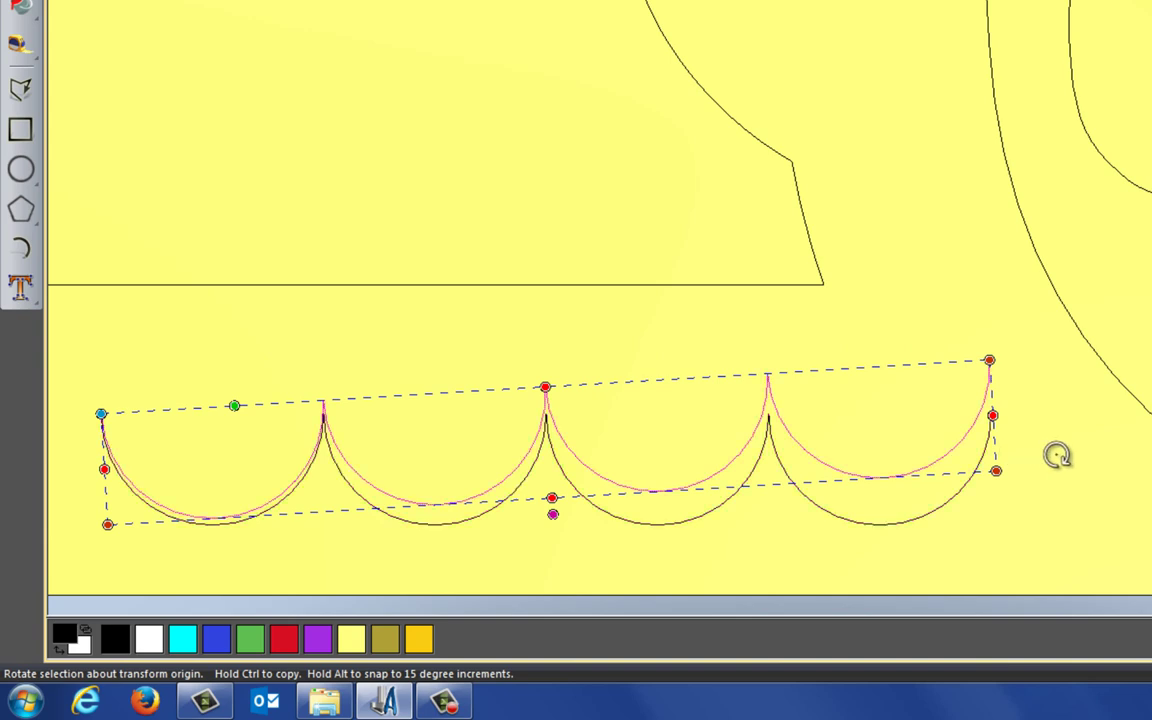
pyautogui.click(1054, 463)
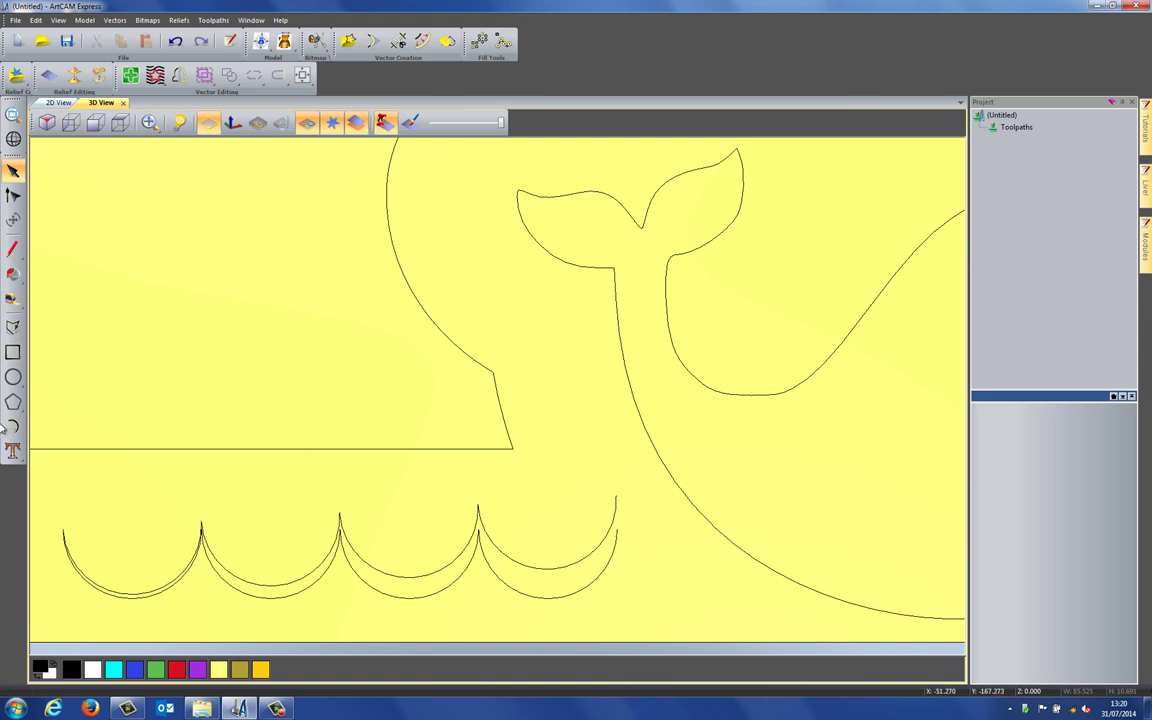
# Step: Connect the right ends of the two waves with a polyline added to the existing lines, and deselect the result
pyautogui.click(13, 328)
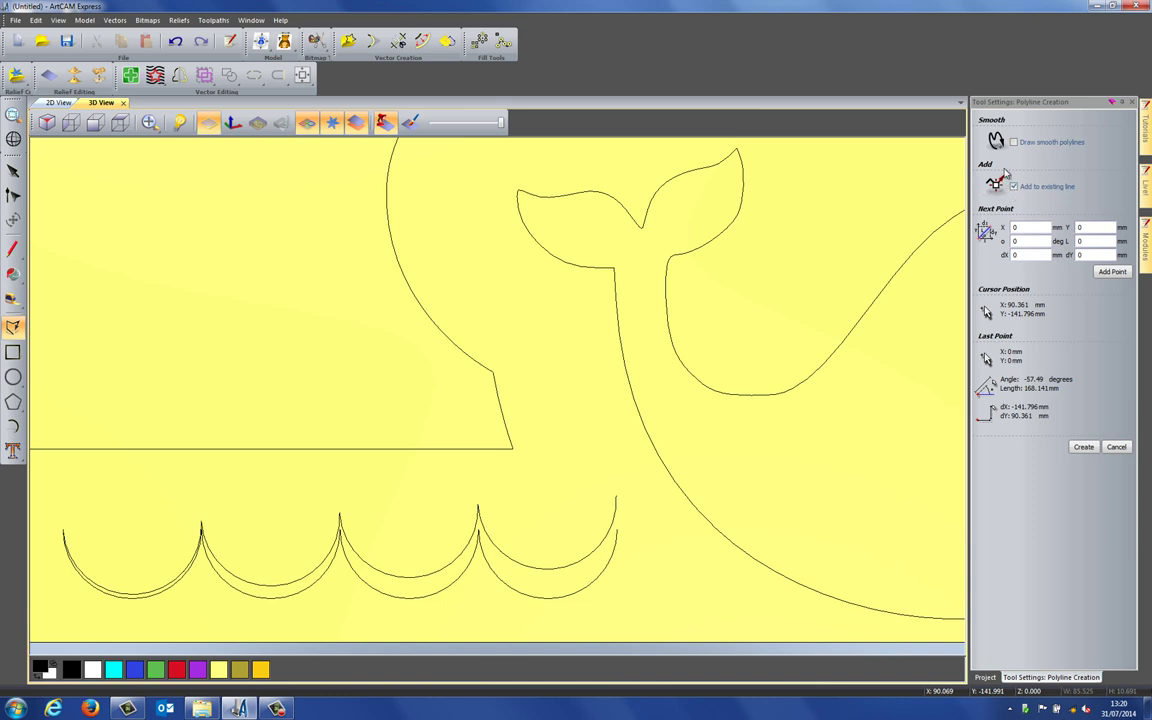
pyautogui.click(617, 496)
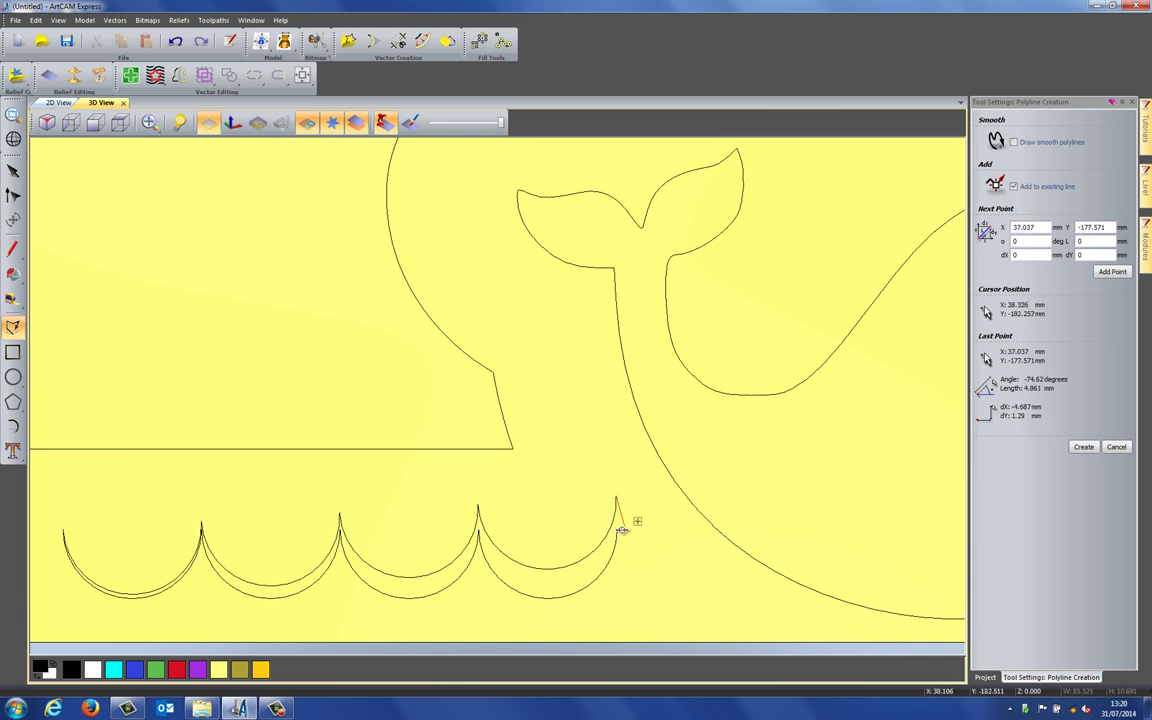
pyautogui.press('Escape')
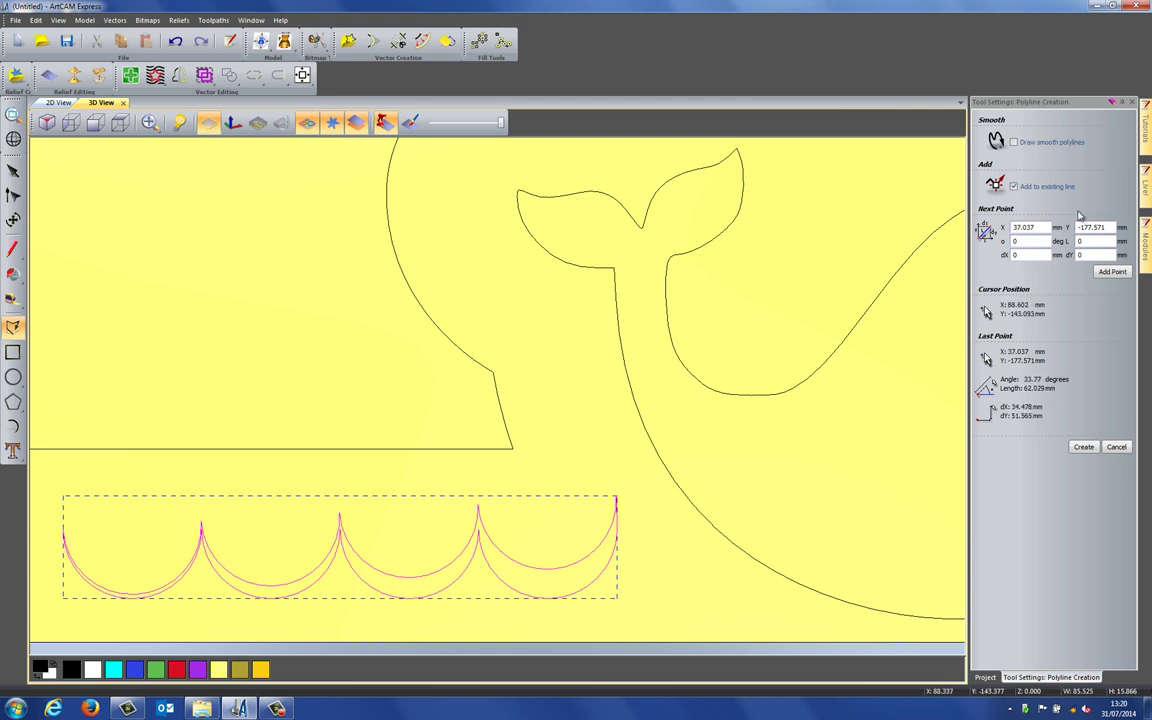
pyautogui.press('Escape')
pyautogui.click(355, 396)
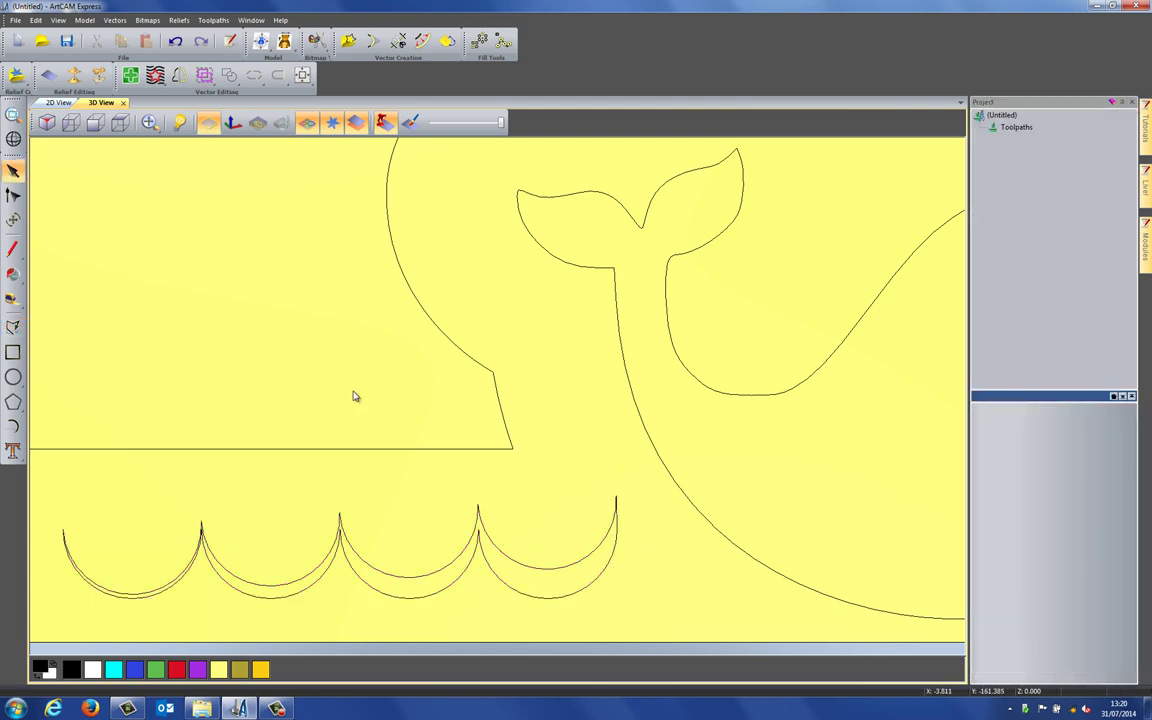
# Step: Start a 2D area clearance toolpath for the whale body and its three spout drops, with a finish depth of 5 mm
pyautogui.scroll(-4, 334, 398)
pyautogui.scroll(-4, 391, 218)
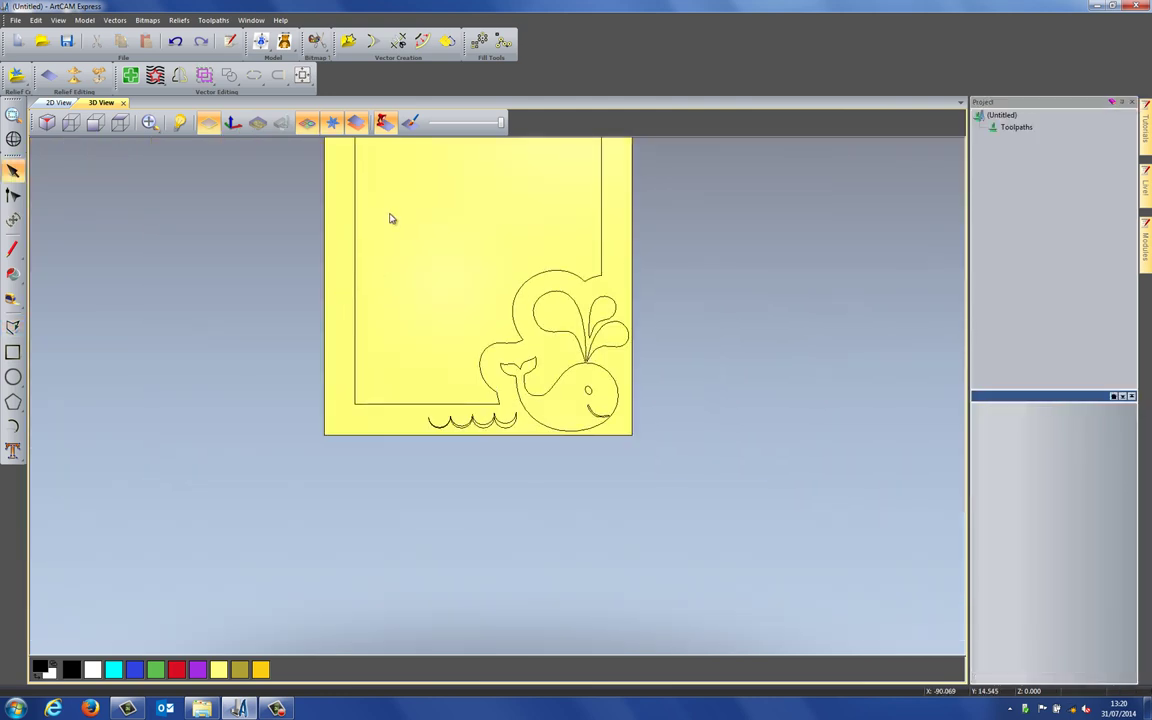
pyautogui.scroll(3, 458, 244)
pyautogui.scroll(-2, 470, 455)
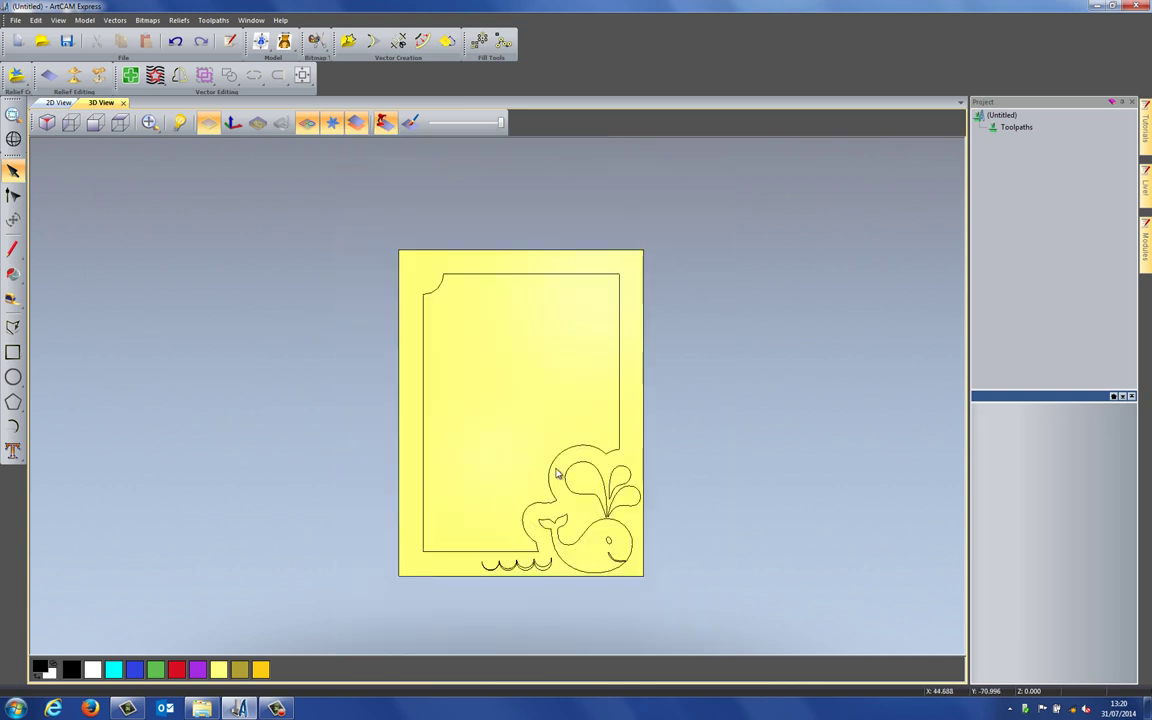
pyautogui.scroll(1, 500, 420)
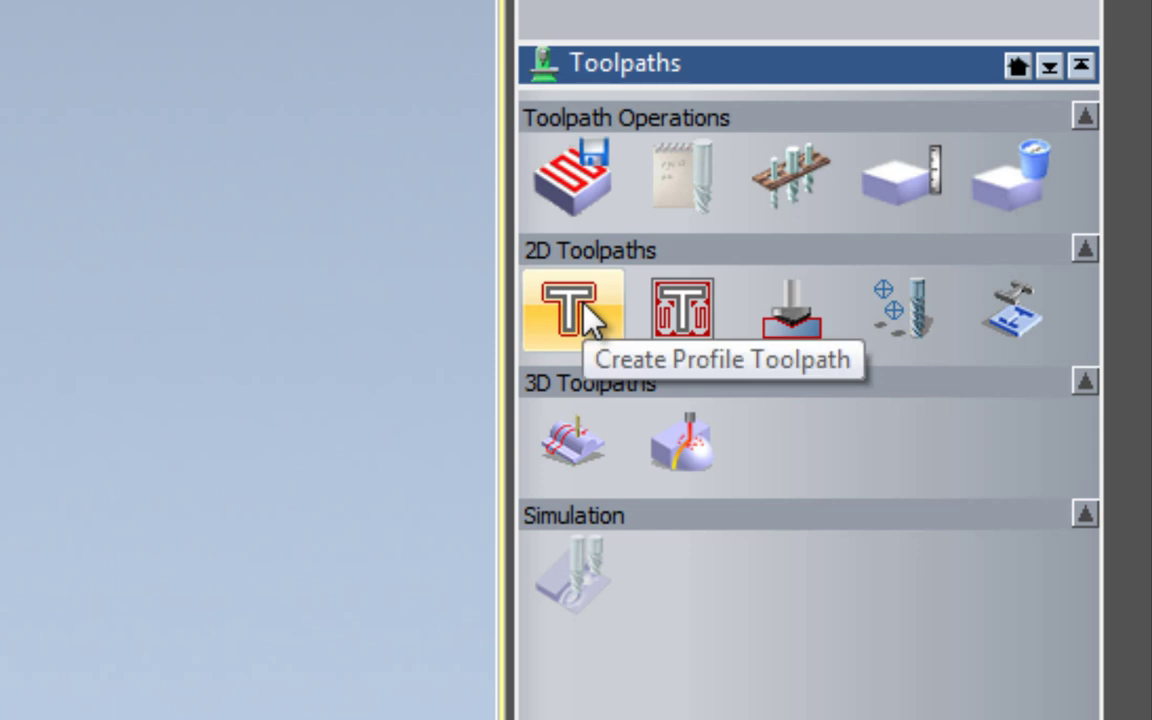
pyautogui.click(703, 295)
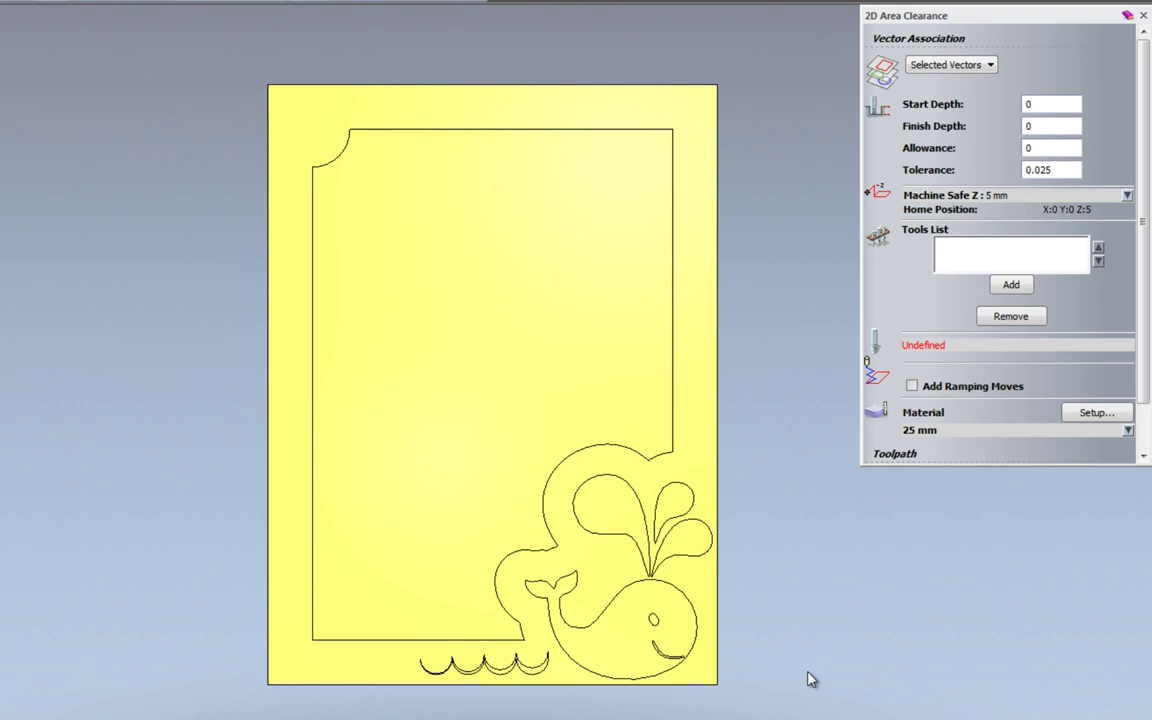
pyautogui.click(631, 587)
pyautogui.scroll(3, 668, 627)
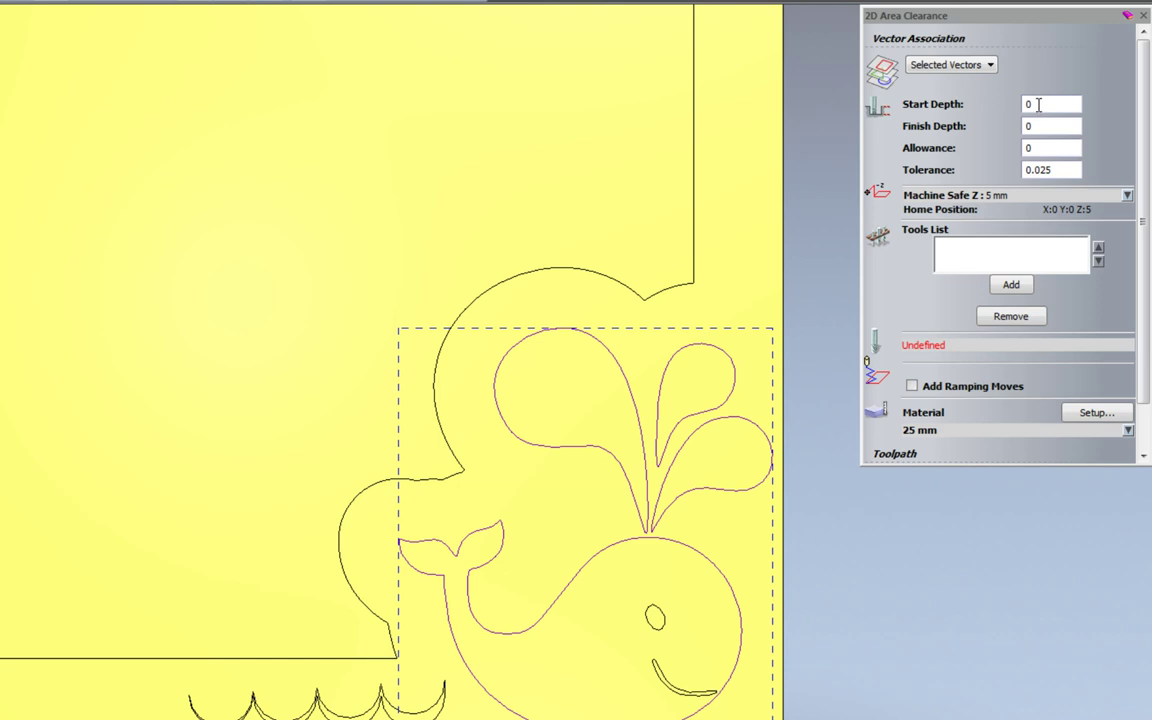
pyautogui.press('Tab')
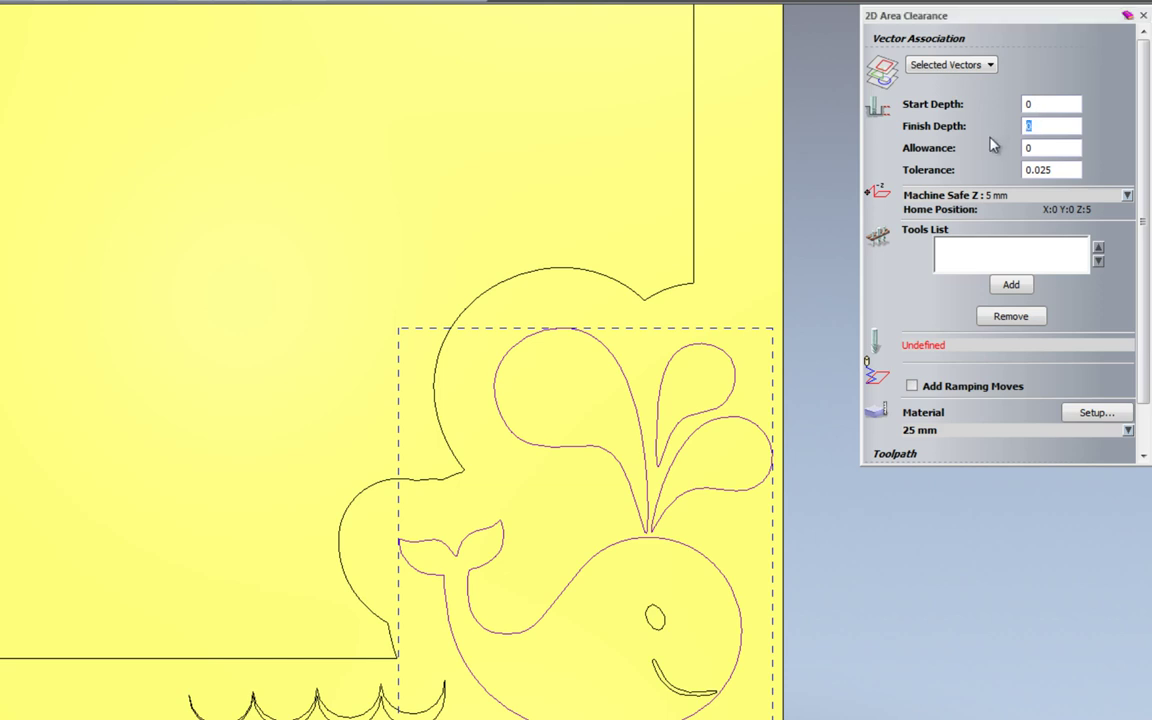
pyautogui.write('5')
# Step: Add the wood or plastic End Mill 1.5 mm to the area clearance tools
pyautogui.click(1016, 286)
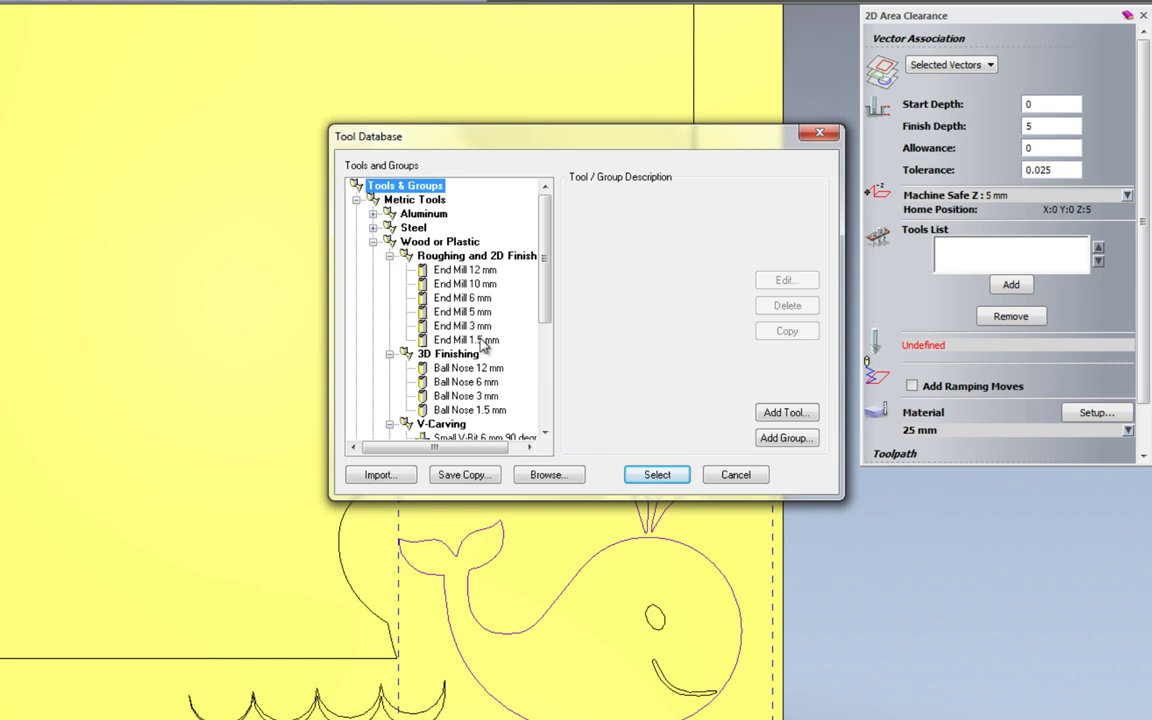
pyautogui.click(470, 340)
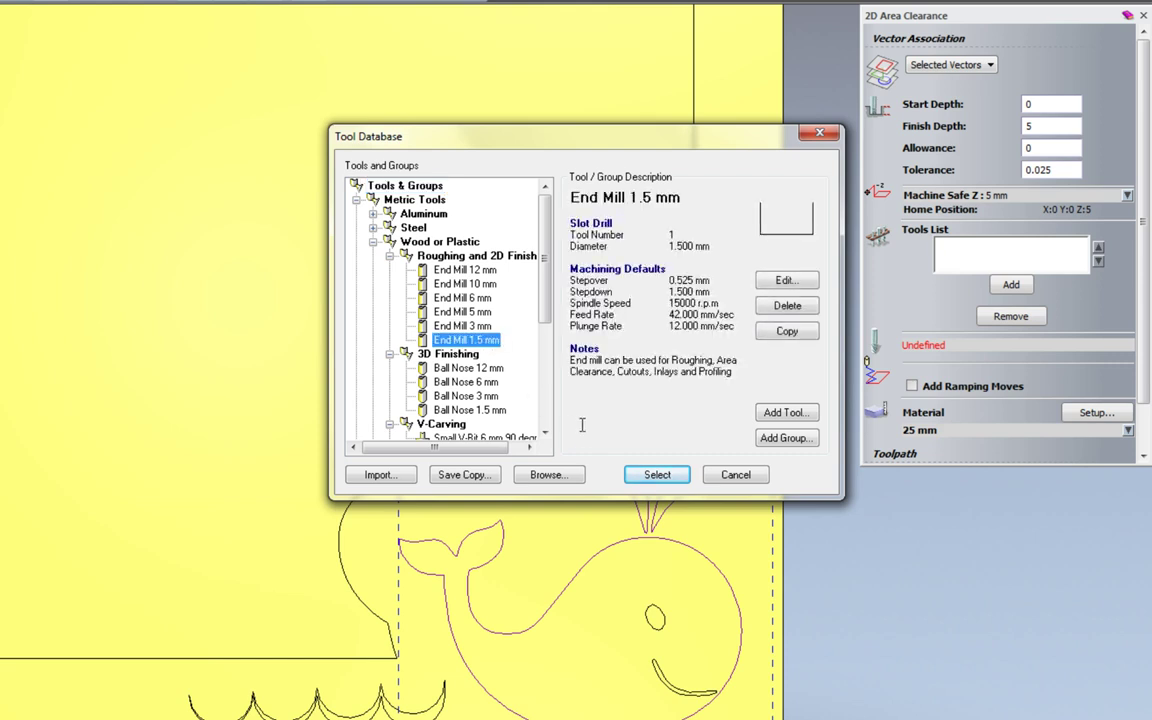
pyautogui.click(652, 476)
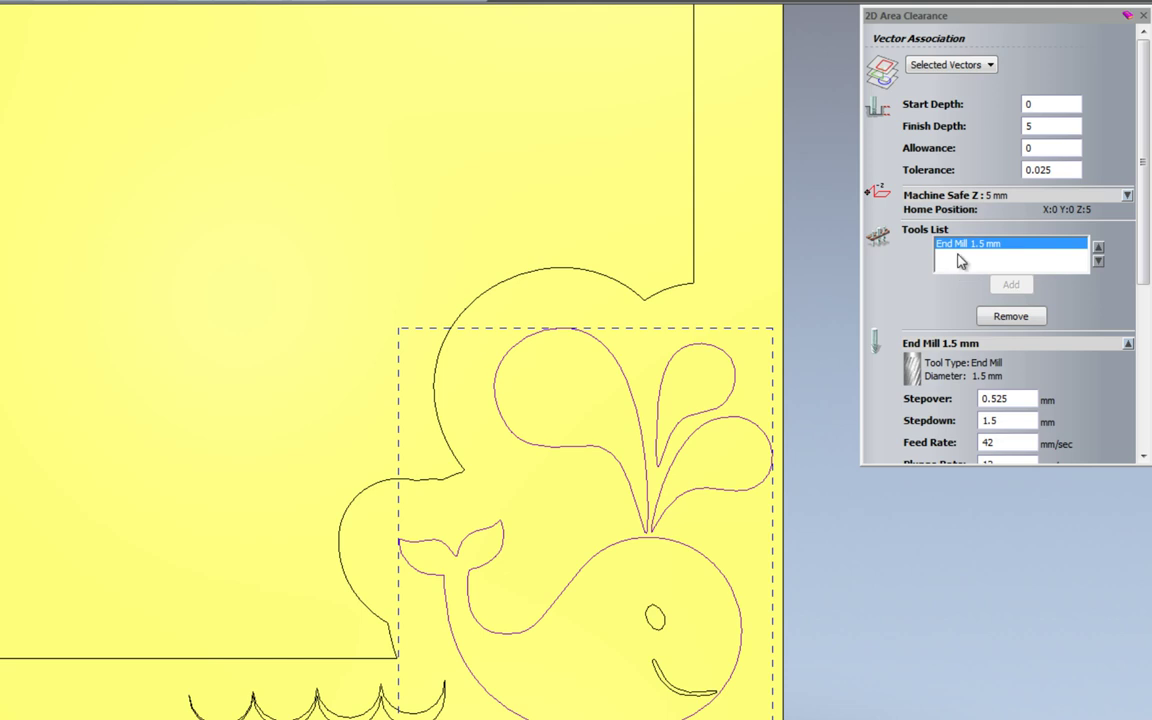
# Step: Set the tool clearance strategy to Offset, calculate the area clearance toolpath, and close its settings
pyautogui.moveTo(1139, 247); pyautogui.dragTo(1147, 465)
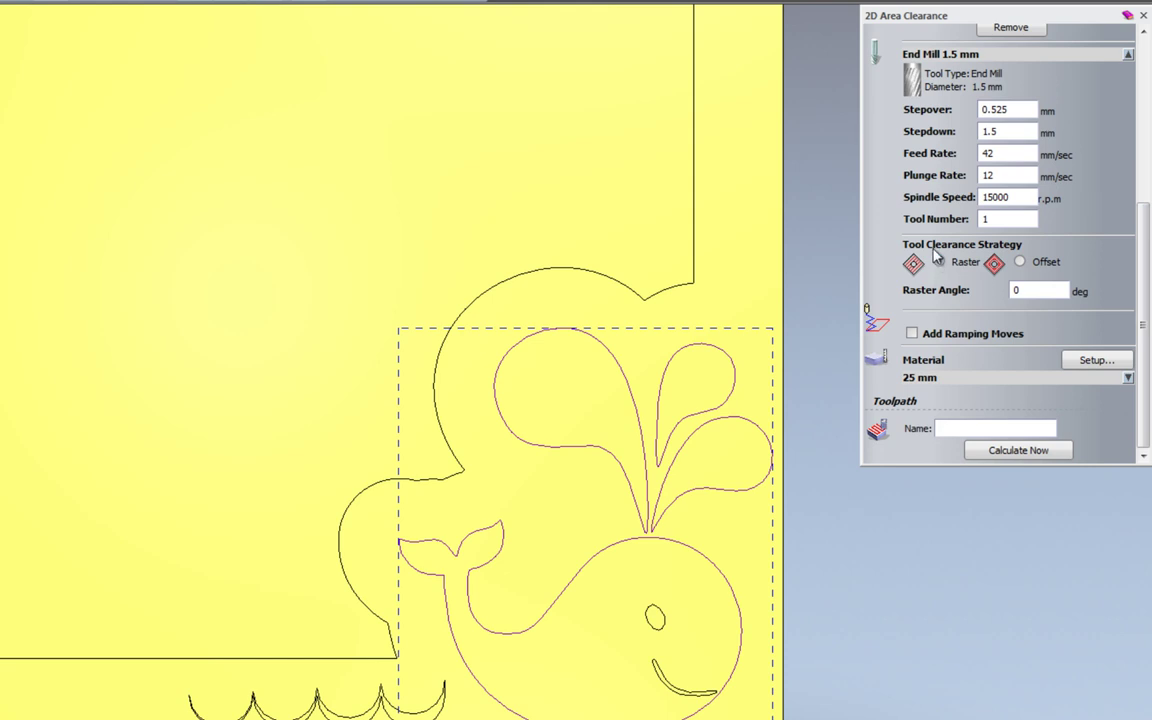
pyautogui.click(1019, 262)
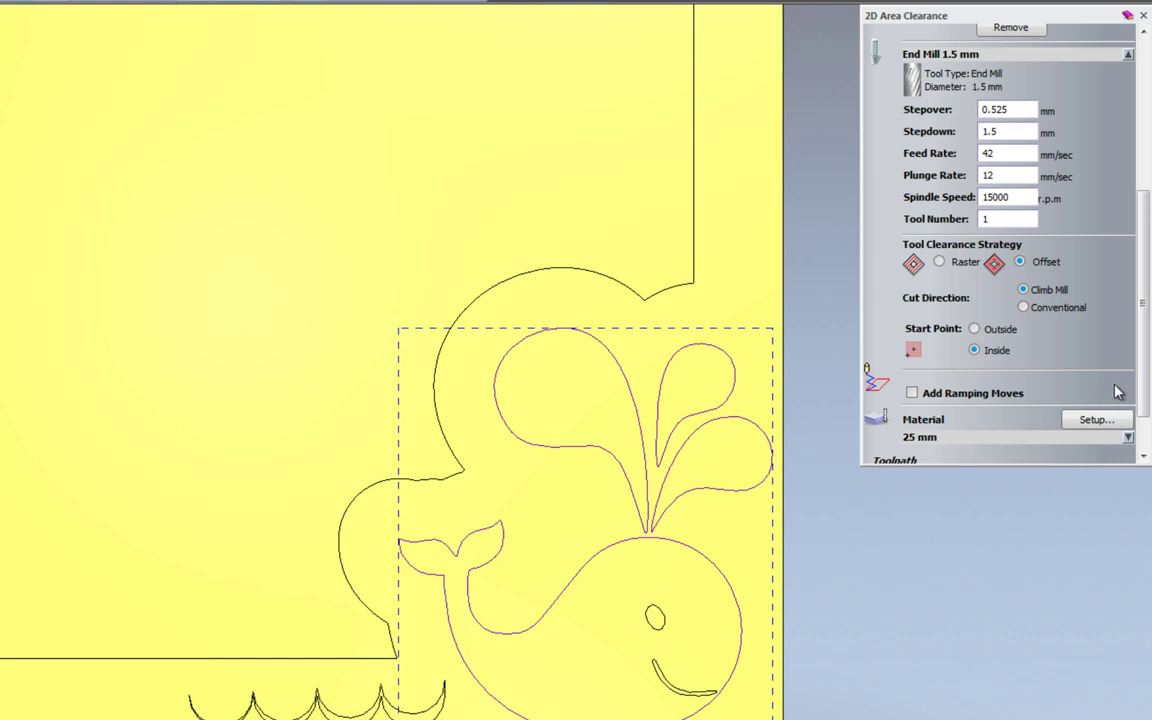
pyautogui.moveTo(1144, 324); pyautogui.dragTo(1148, 405)
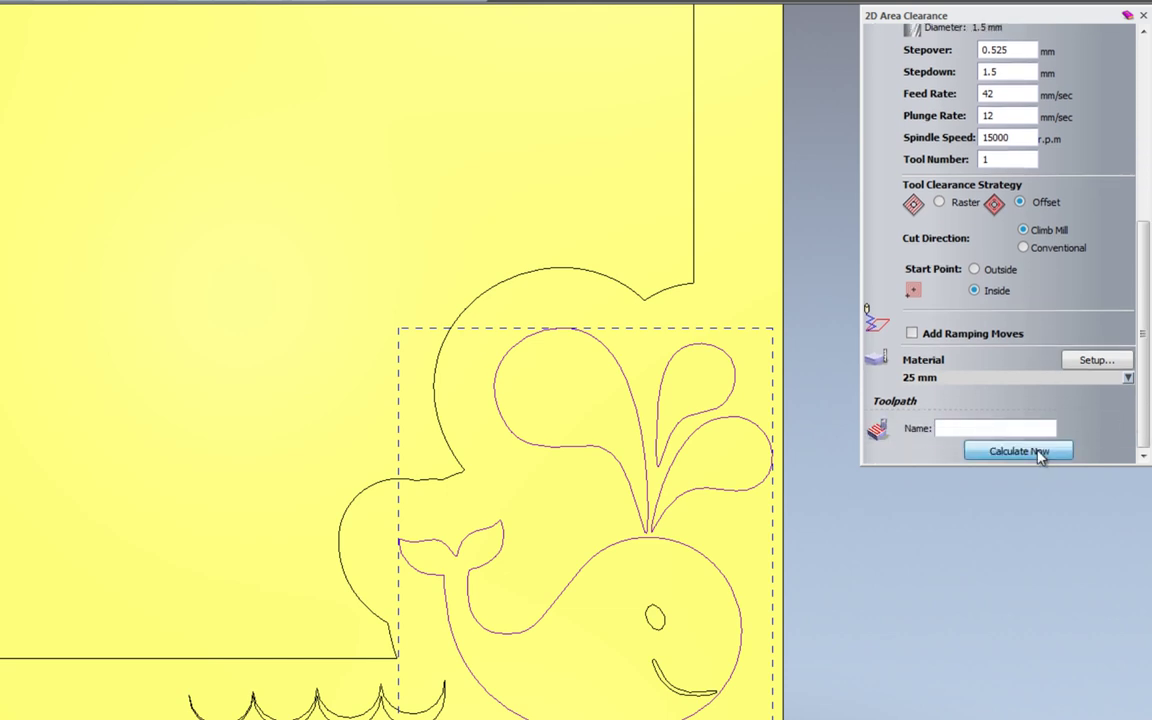
pyautogui.click(1038, 451)
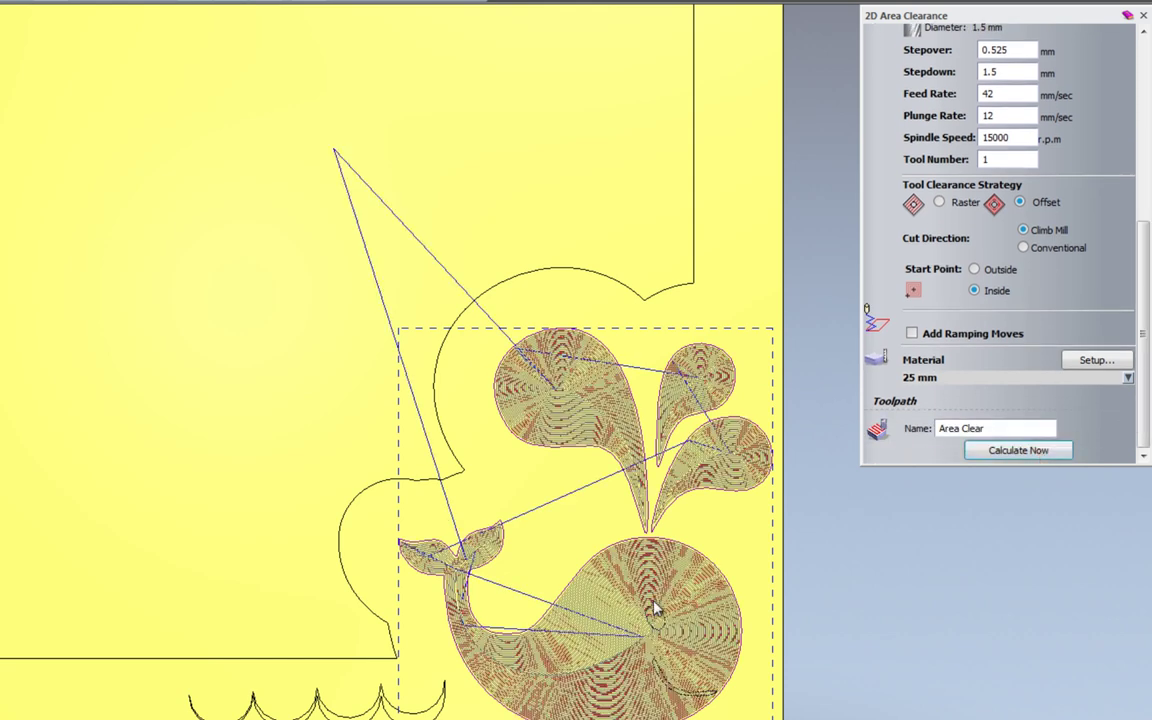
pyautogui.click(1143, 15)
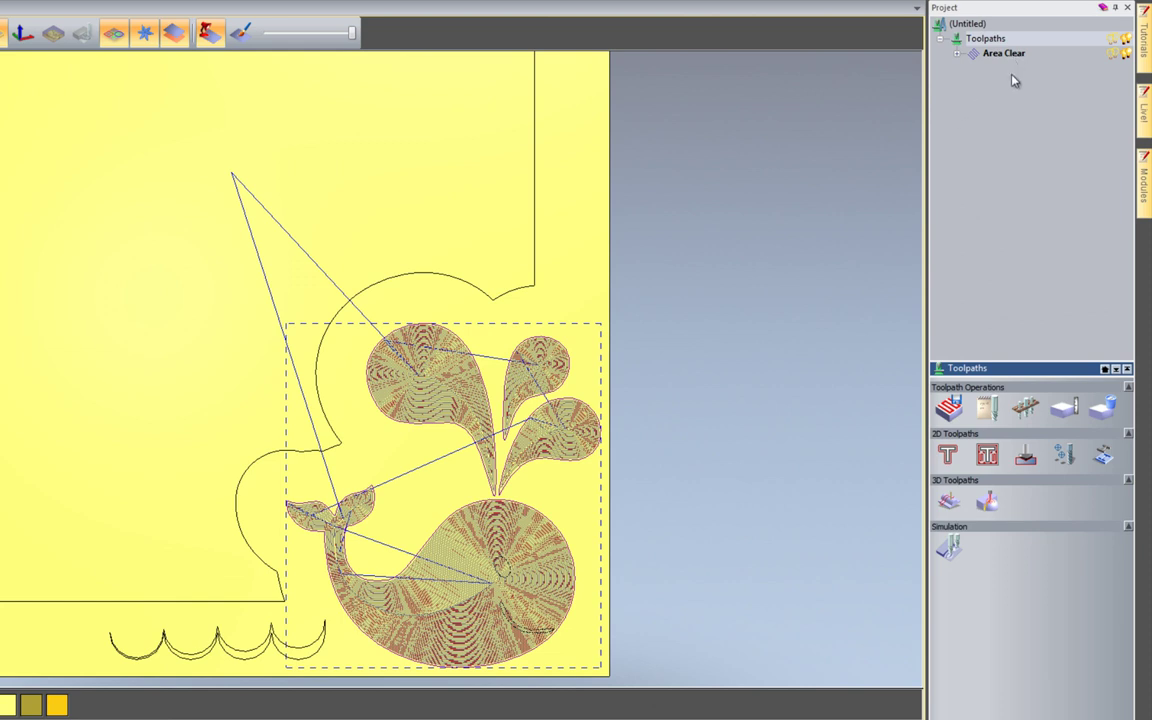
# Step: Rename the calculated toolpath as Area Clear Whale Body
pyautogui.rightClick(1011, 56)
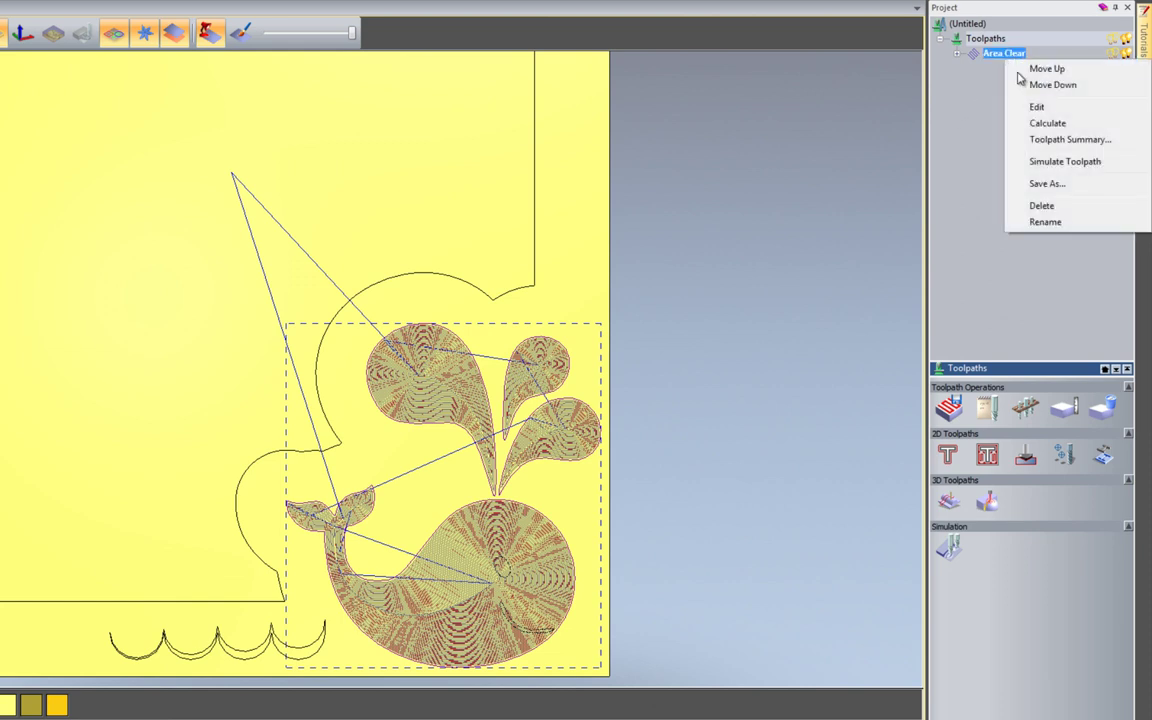
pyautogui.click(1044, 222)
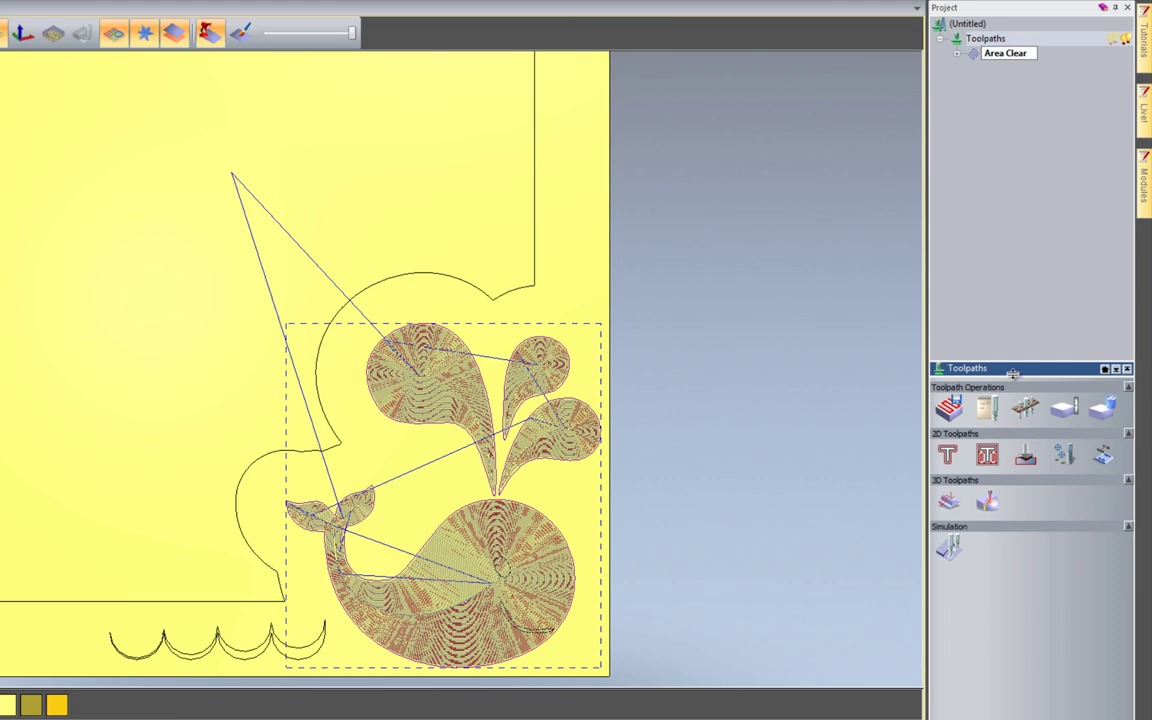
pyautogui.write('Whale Body')
pyautogui.press('Return')
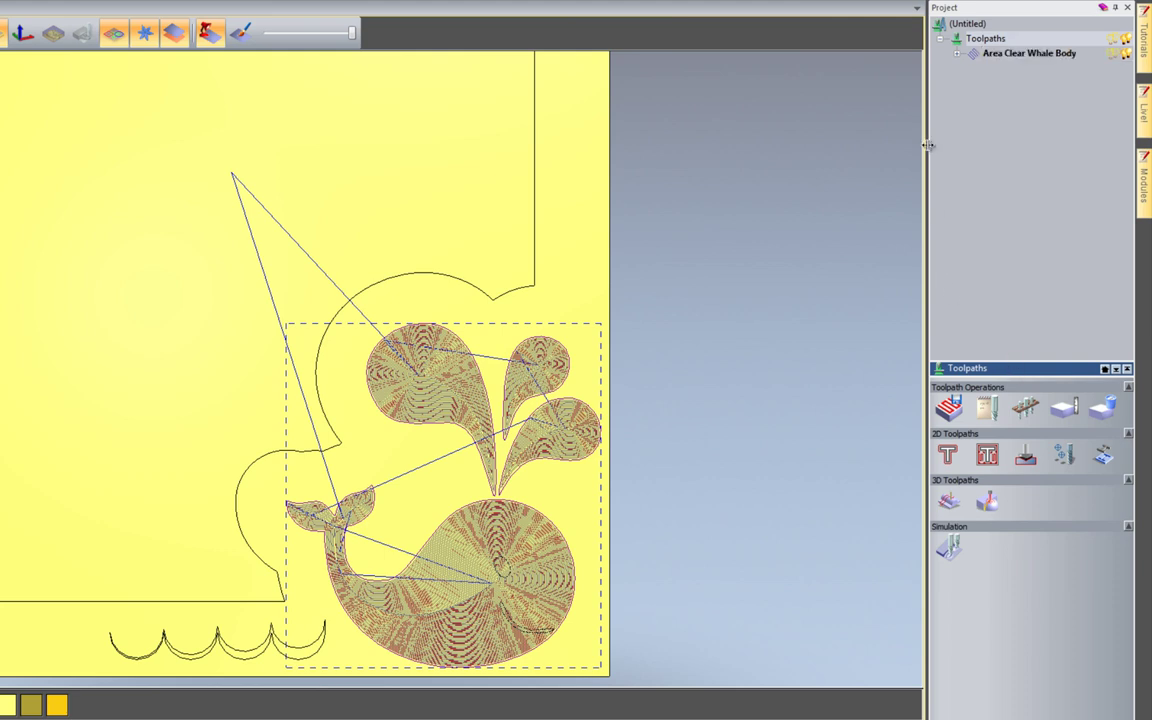
# Step: Simulate the Area Clear Whale Body toolpath and display the vectors over the simulated block to inspect the cut
pyautogui.rightClick(1017, 56)
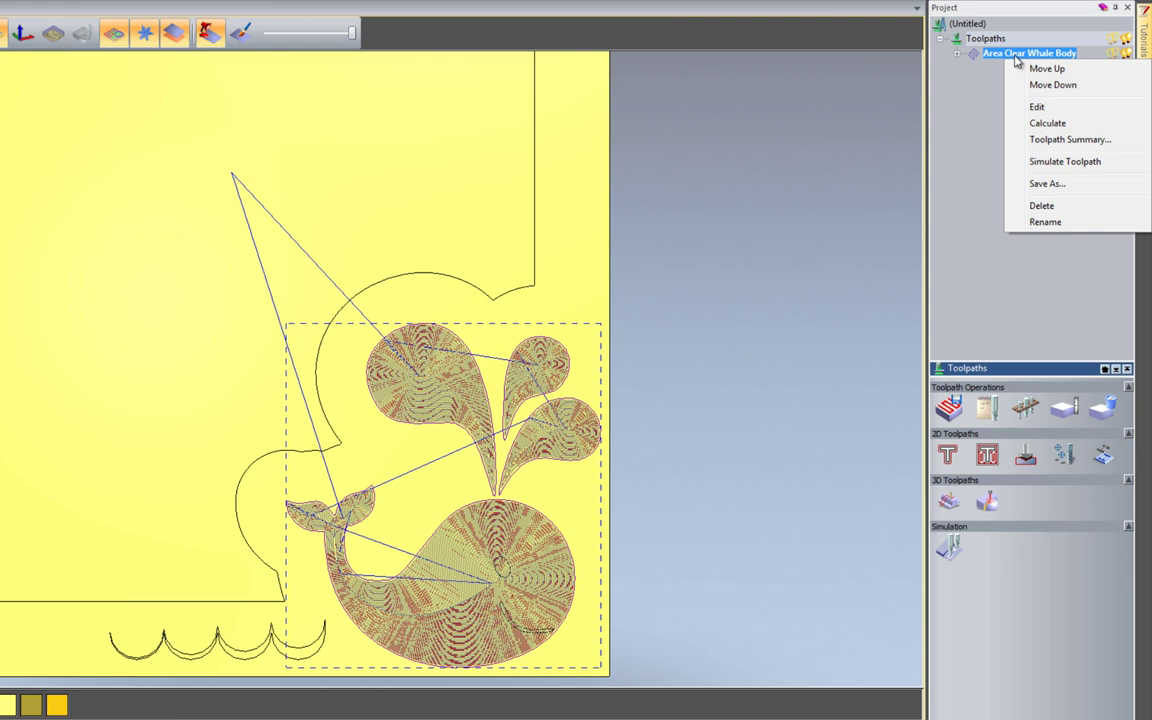
pyautogui.click(1050, 161)
pyautogui.moveTo(465, 501); pyautogui.dragTo(519, 491)
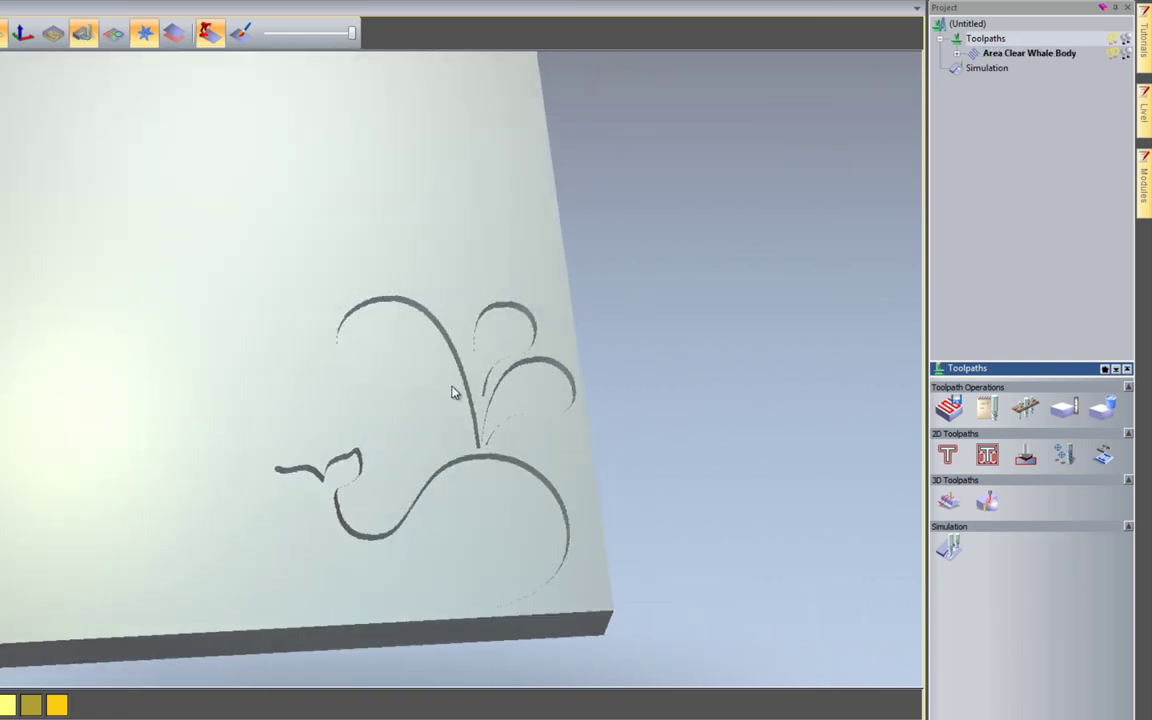
pyautogui.click(116, 37)
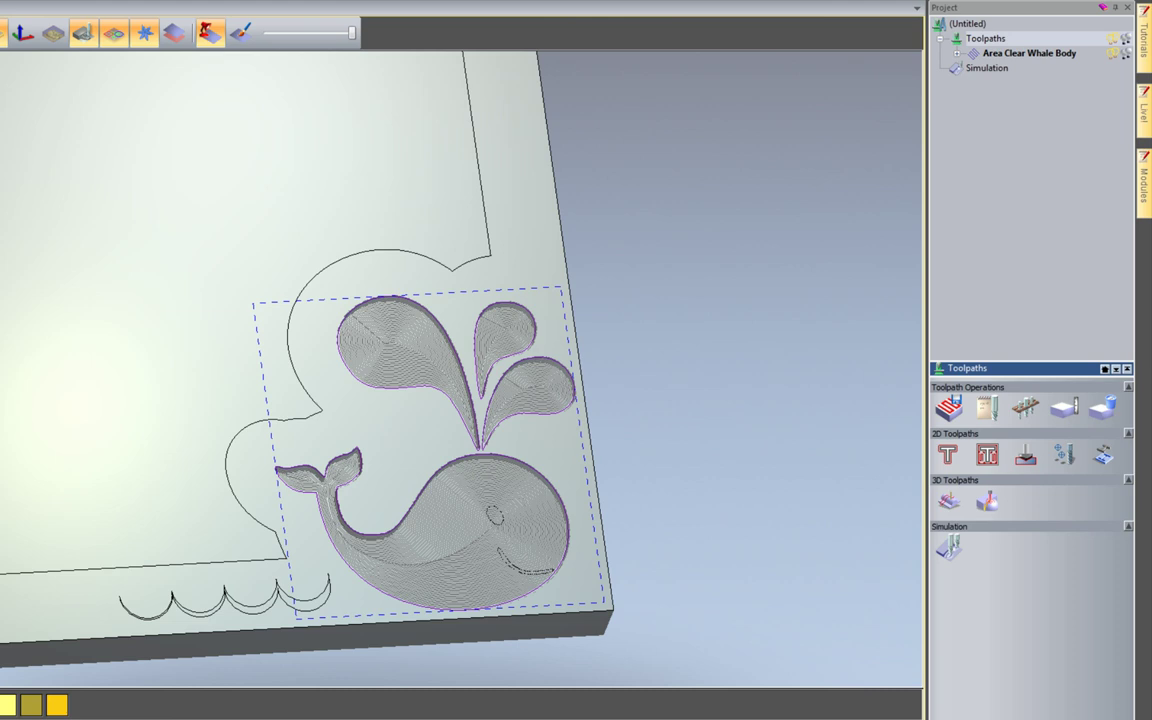
# Step: Hide the Area Clear Whale Body toolpath in the view and delete the simulation
pyautogui.click(1113, 53)
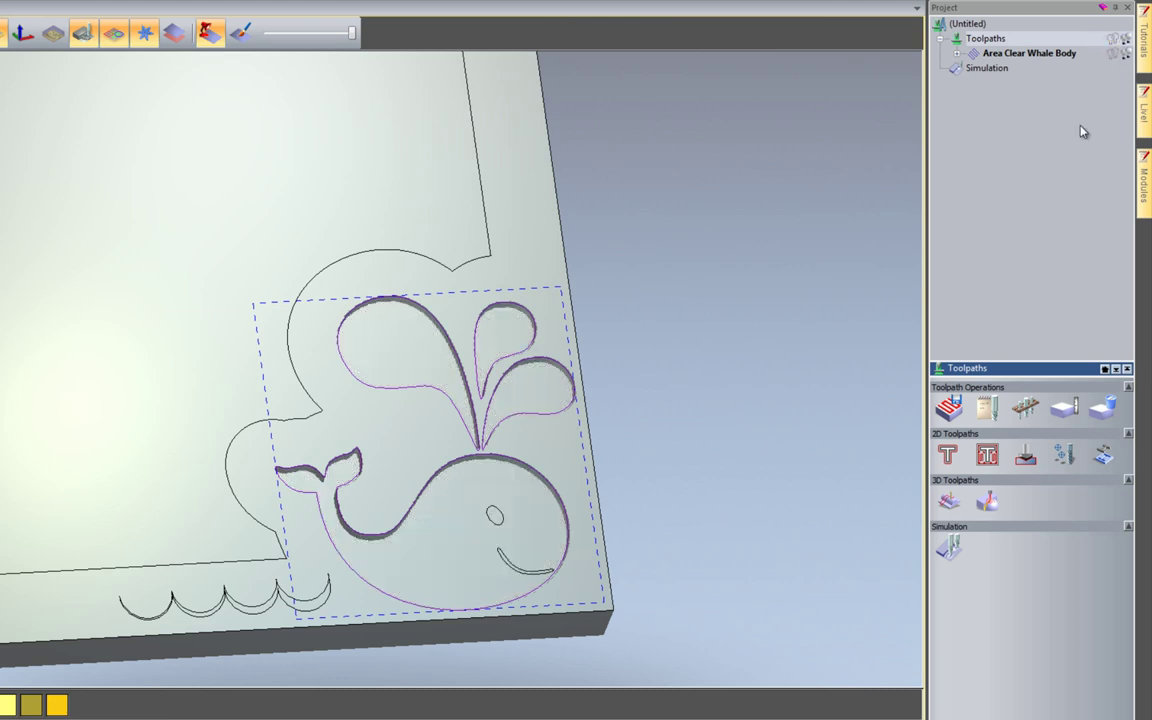
pyautogui.click(686, 477)
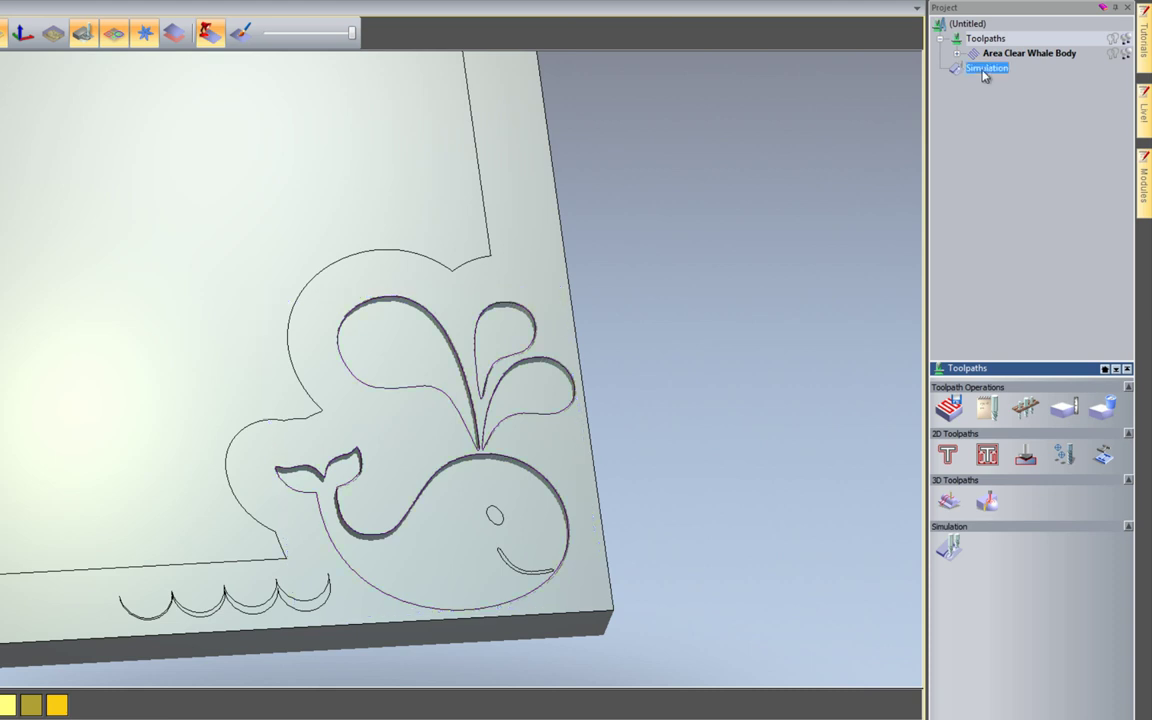
pyautogui.rightClick(986, 68)
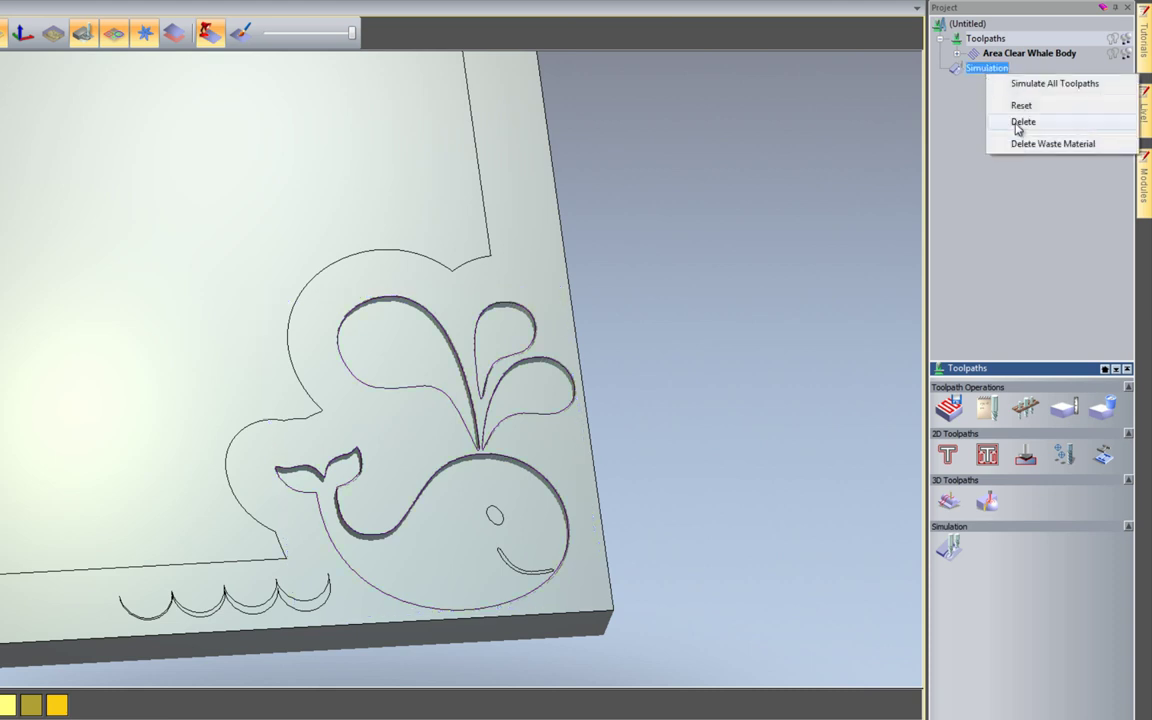
pyautogui.click(1022, 122)
# Step: Start a 2D area clearance toolpath for the whale's eye and mouth, with start depth 5 mm and finish depth 6 mm
pyautogui.click(494, 516)
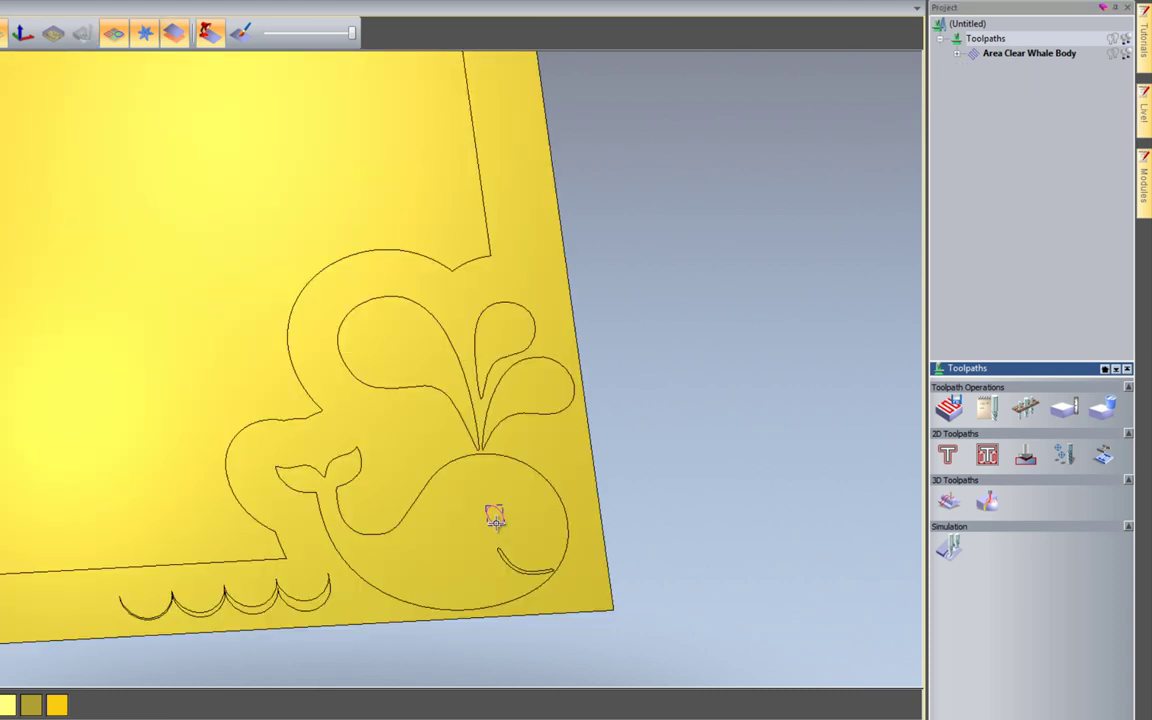
pyautogui.rightClick(1000, 57)
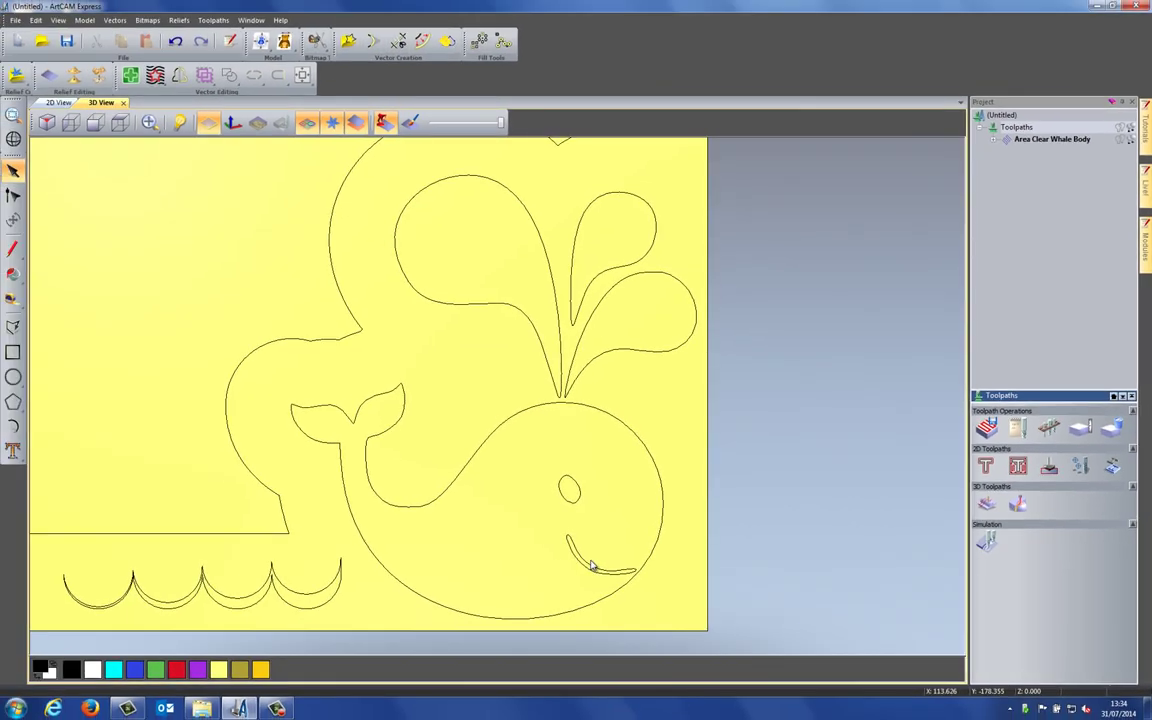
pyautogui.moveTo(557, 472); pyautogui.dragTo(583, 505)
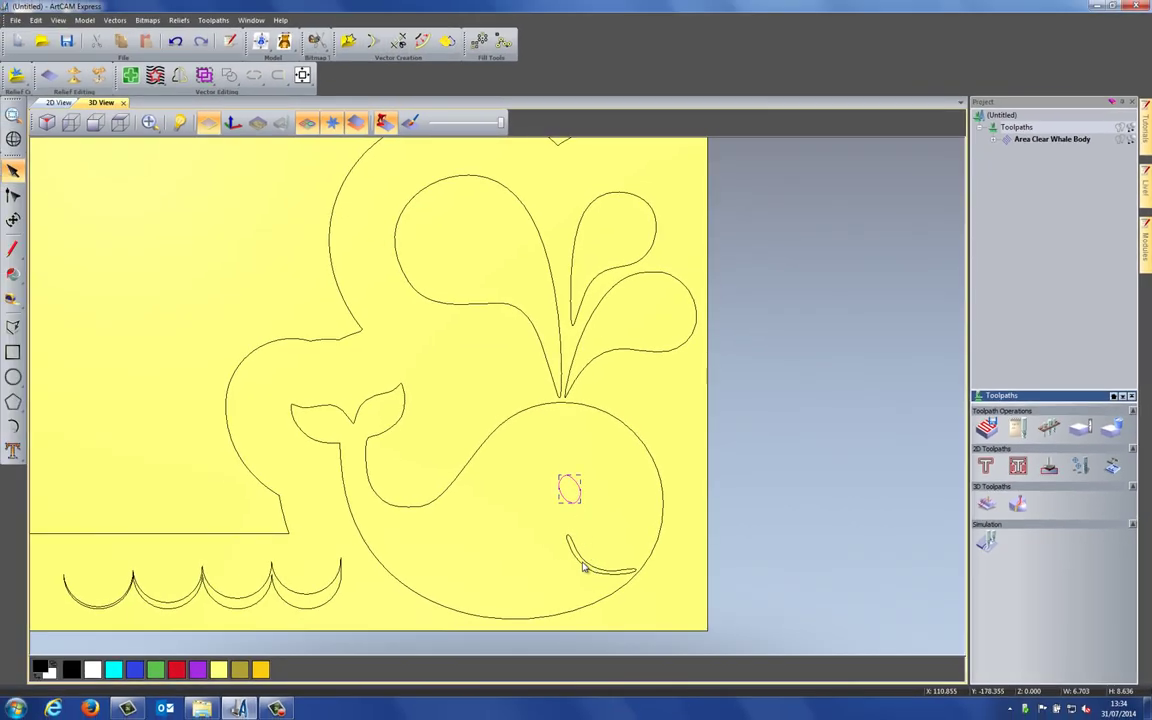
pyautogui.keyDown('shift'); pyautogui.click(589, 569); pyautogui.keyUp('shift')
pyautogui.click(1018, 468)
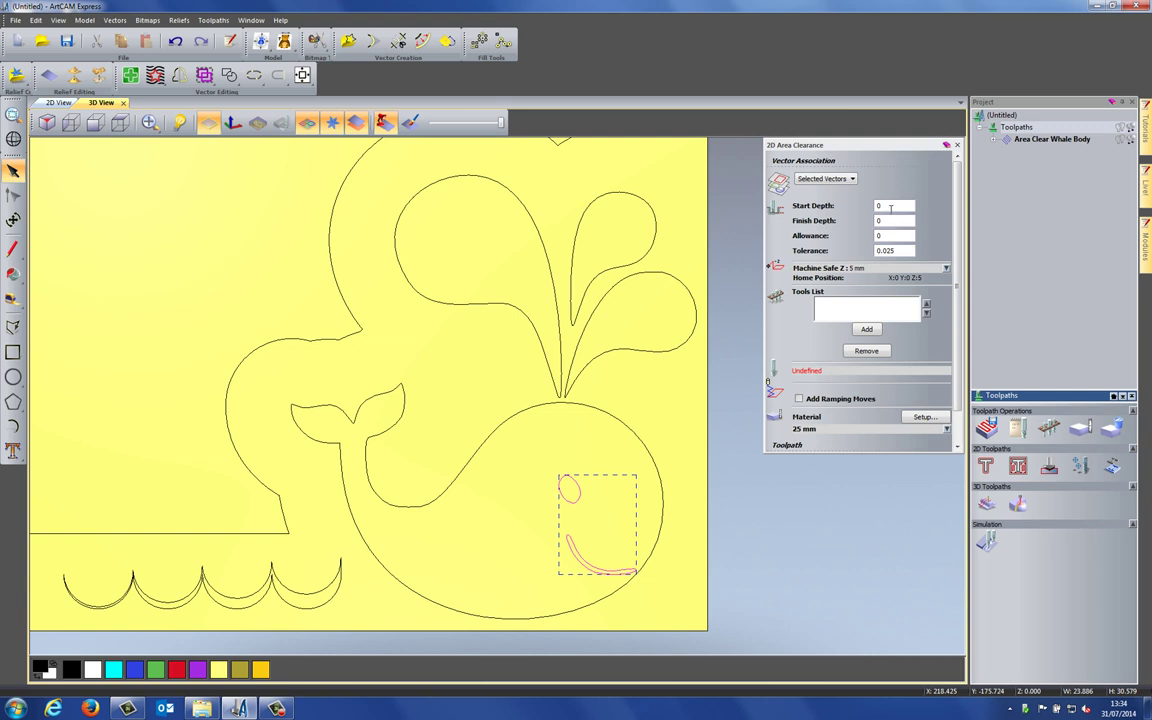
pyautogui.doubleClick(890, 206)
pyautogui.press('Tab')
# Step: Add the wood or plastic End Mill 1.5 mm to the eye and mouth clearance tools
pyautogui.click(867, 331)
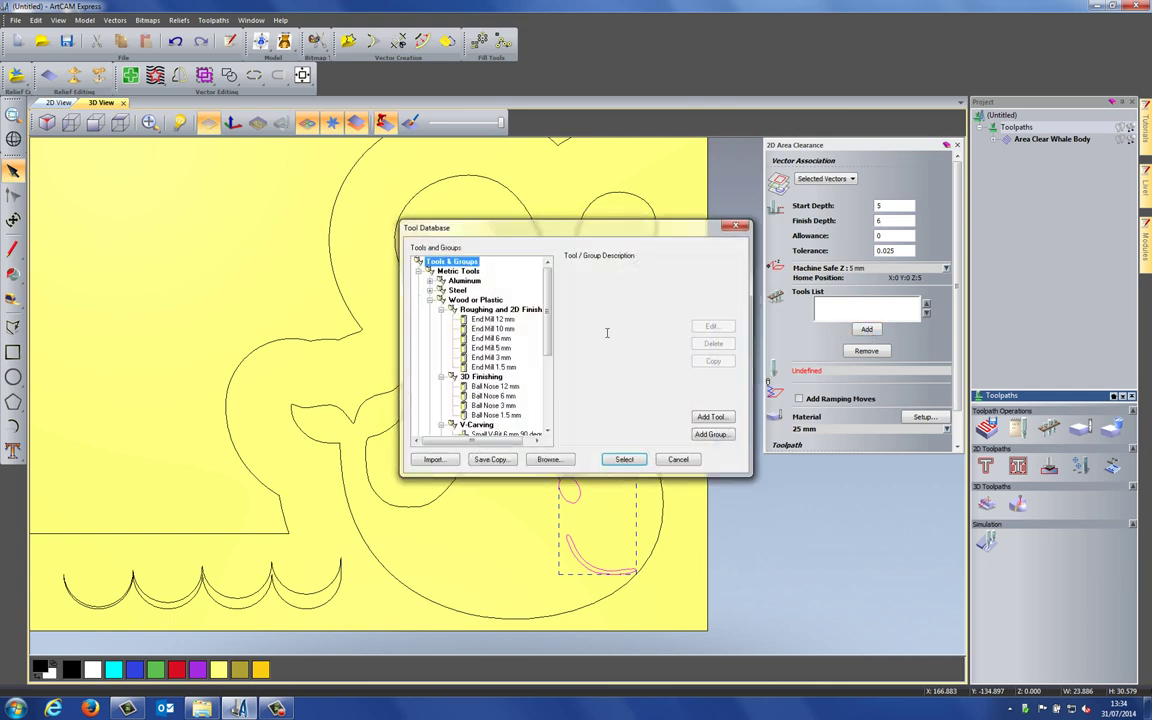
pyautogui.click(496, 367)
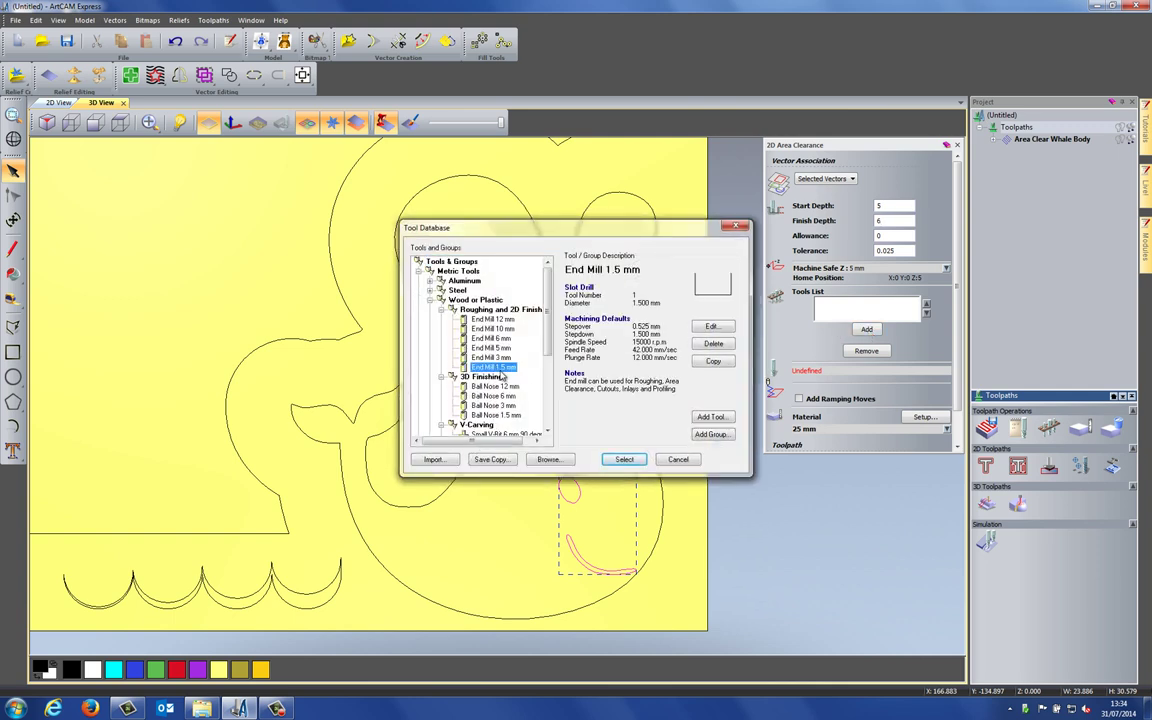
pyautogui.click(631, 464)
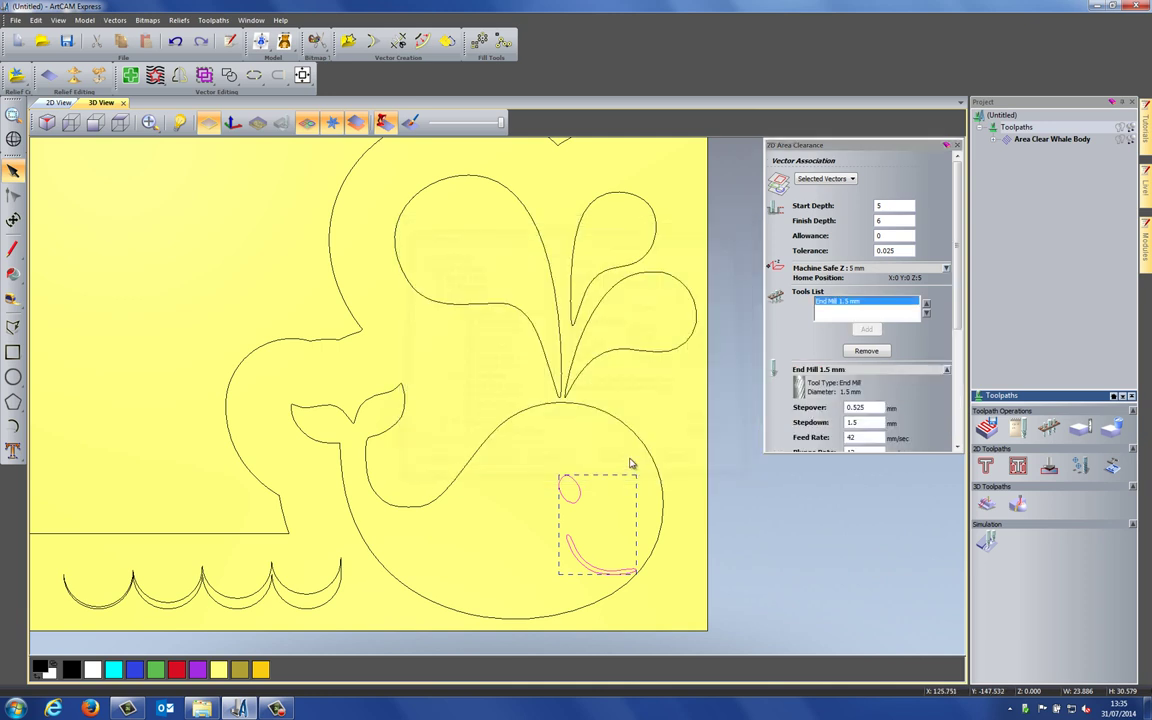
# Step: Set the tool clearance strategy to Offset and calculate the eye and mouth area clearance toolpath
pyautogui.scroll(-5, 958, 330)
pyautogui.scroll(-5, 963, 352)
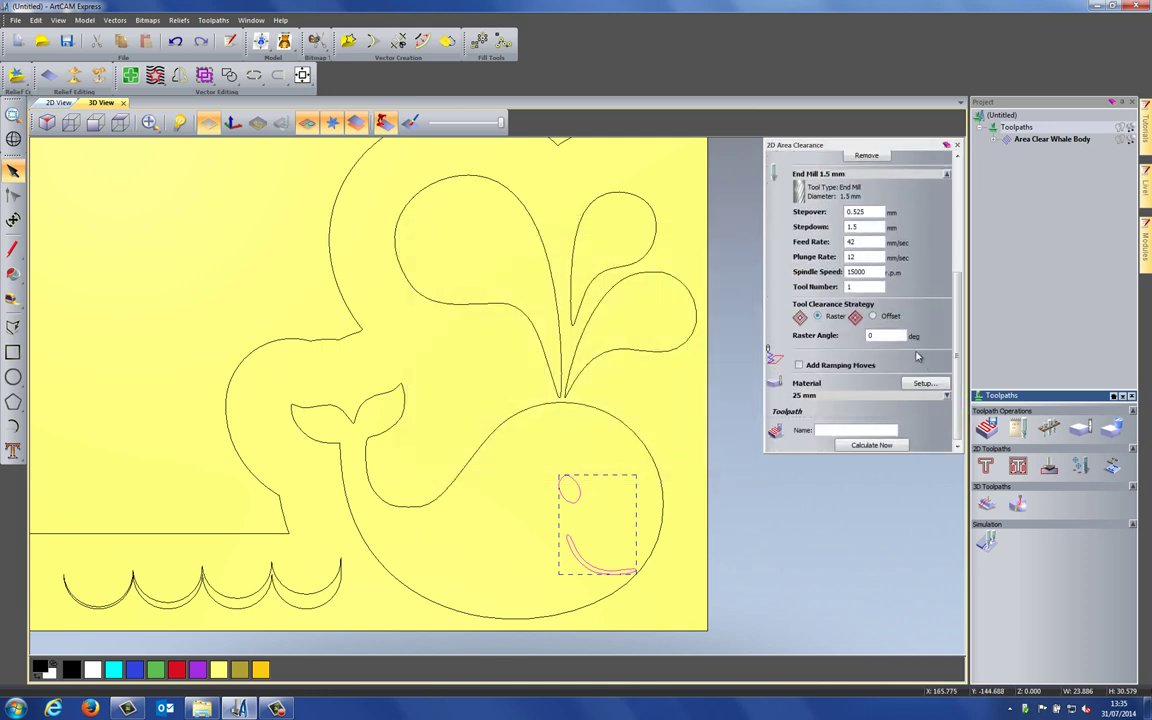
pyautogui.click(872, 316)
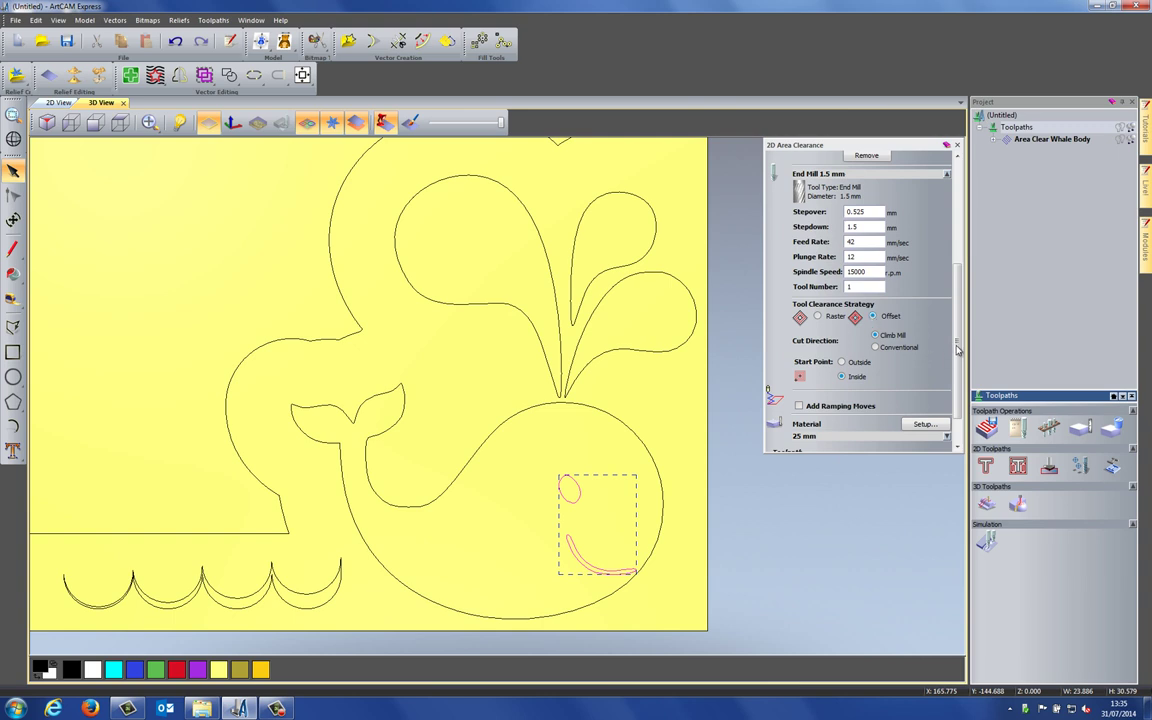
pyautogui.scroll(-2, 860, 315)
pyautogui.click(883, 445)
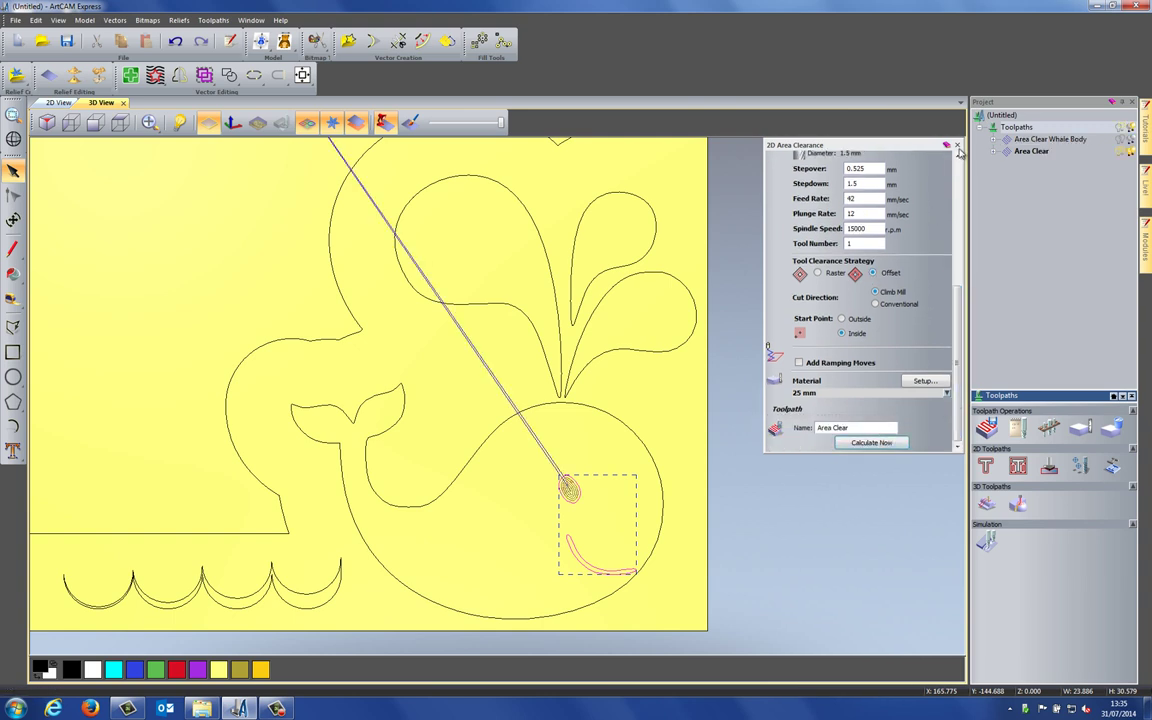
# Step: Close the area clearance settings and rename the new toolpath as Area Clear Eye Mouth
pyautogui.rightClick(1030, 150)
pyautogui.click(995, 288)
pyautogui.click(1050, 151)
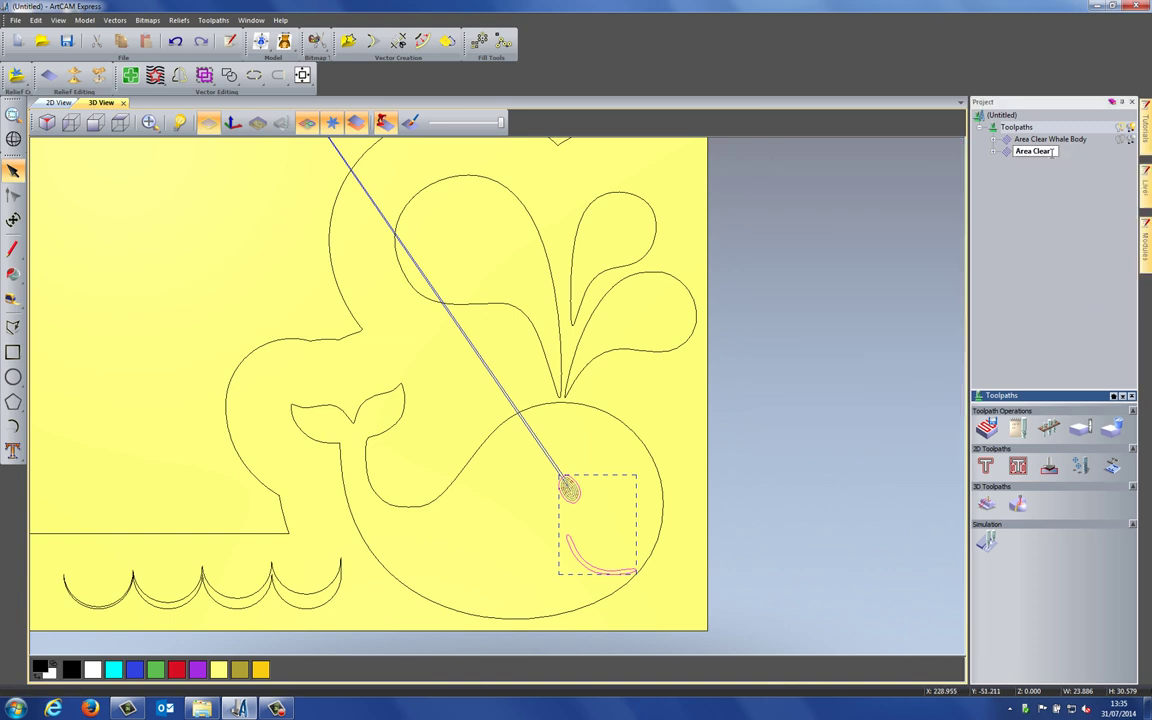
pyautogui.write('Eye Mouth')
pyautogui.press('Return')
# Step: Simulate the Area Clear Whale Body and Area Clear Eye Mouth toolpaths, and display the vectors over the result
pyautogui.rightClick(1033, 140)
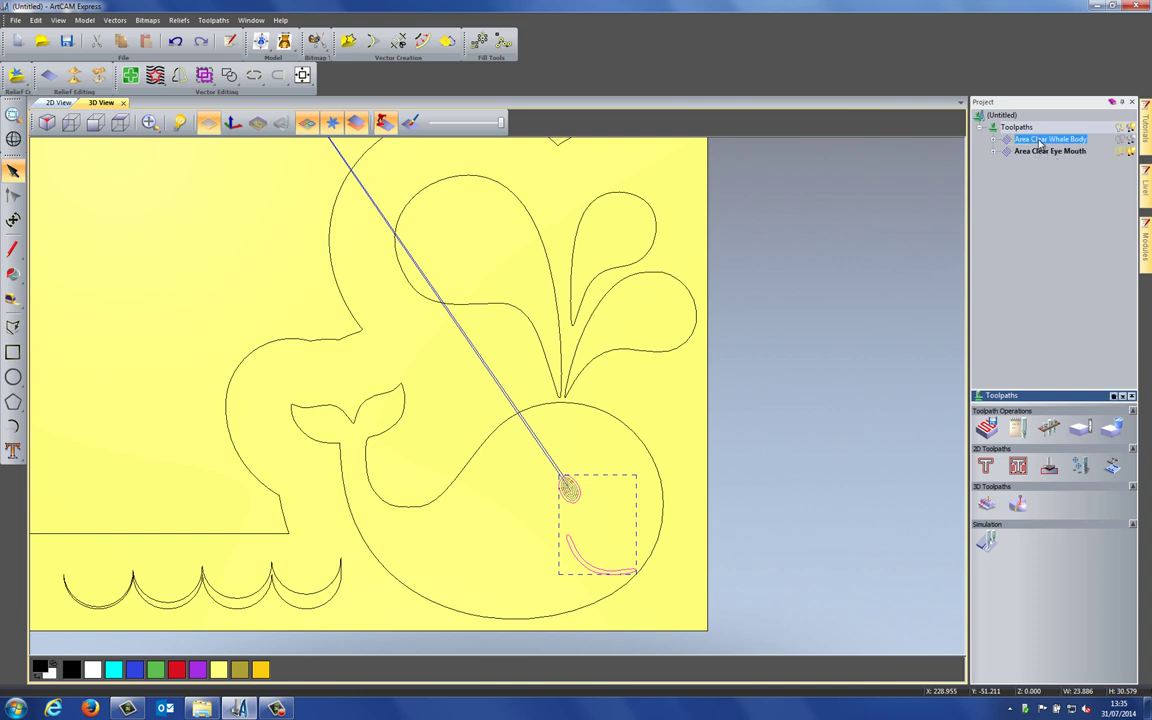
pyautogui.click(1079, 226)
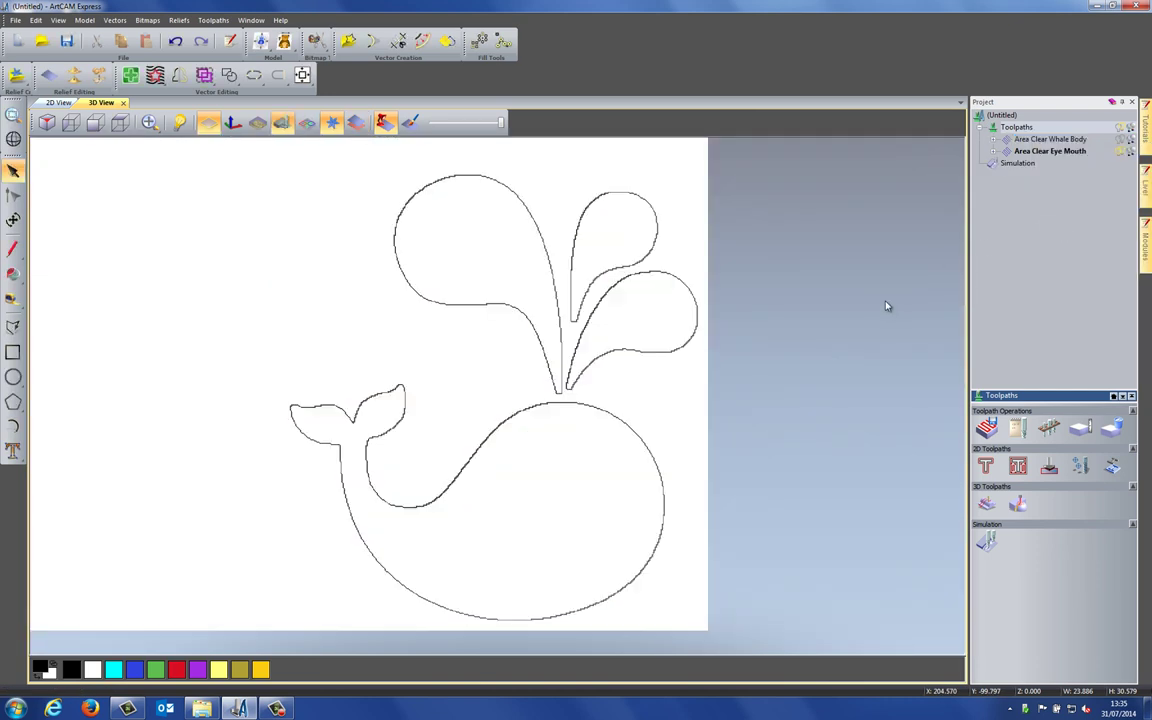
pyautogui.rightClick(1037, 152)
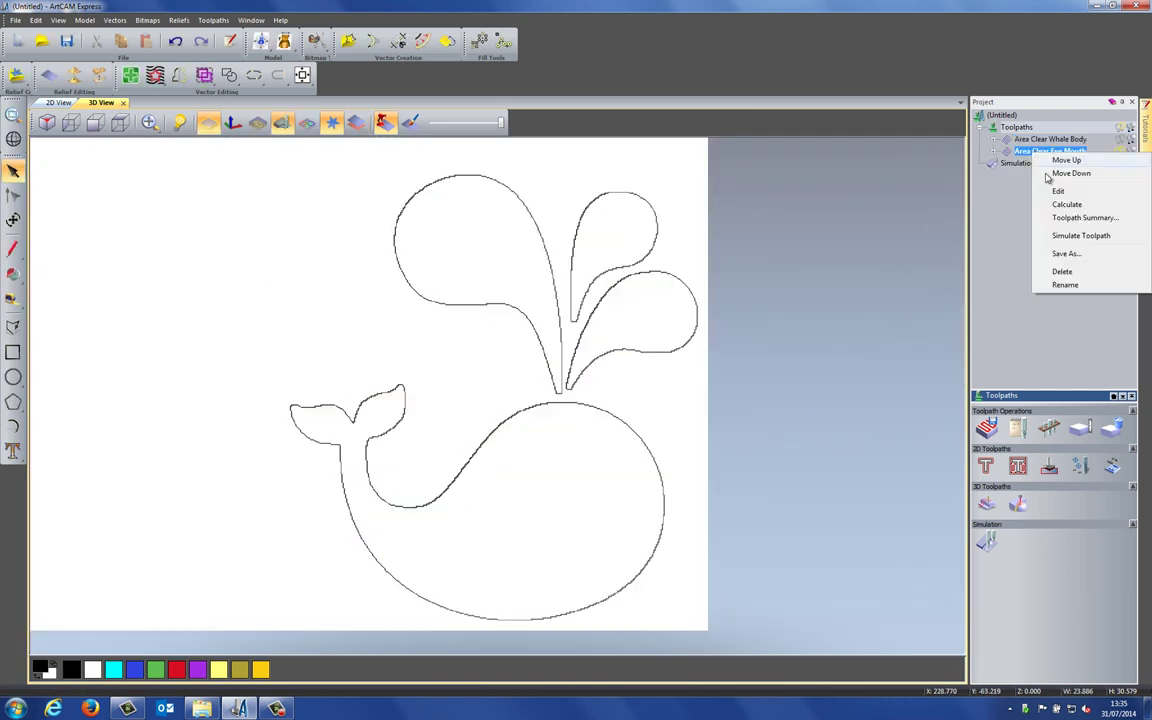
pyautogui.click(1048, 233)
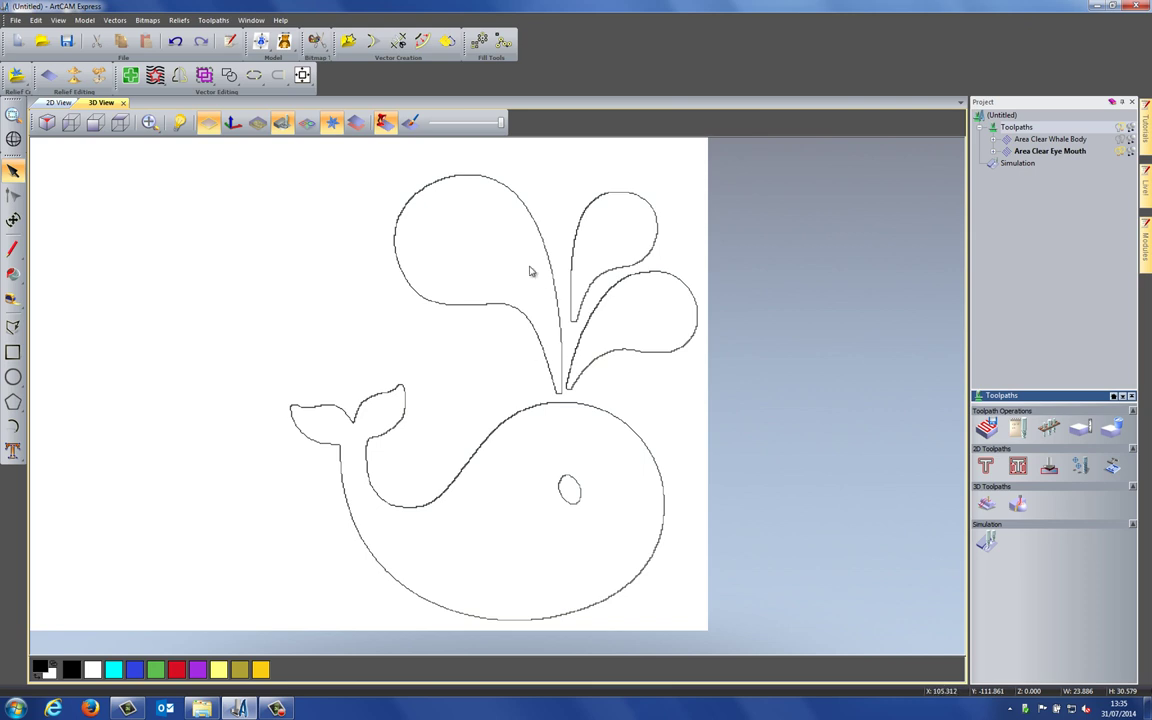
pyautogui.click(309, 126)
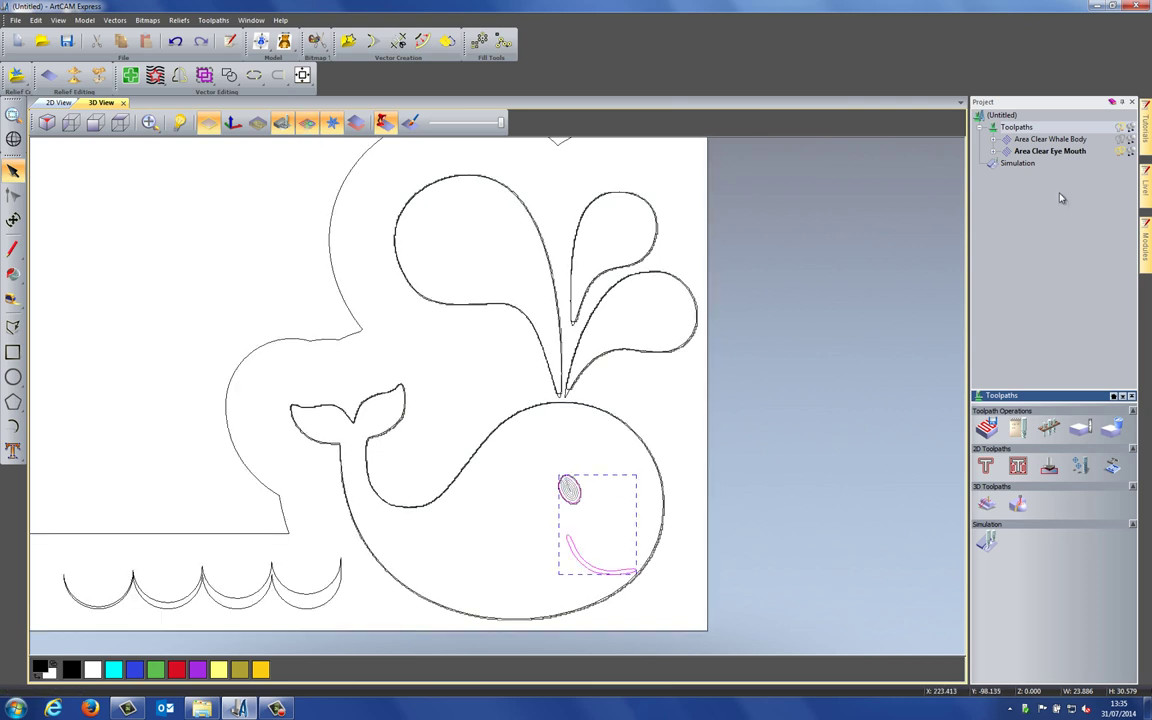
pyautogui.click(610, 557)
# Step: Measure the width of the whale's mouth outline across its two long edges
pyautogui.scroll(6, 608, 560)
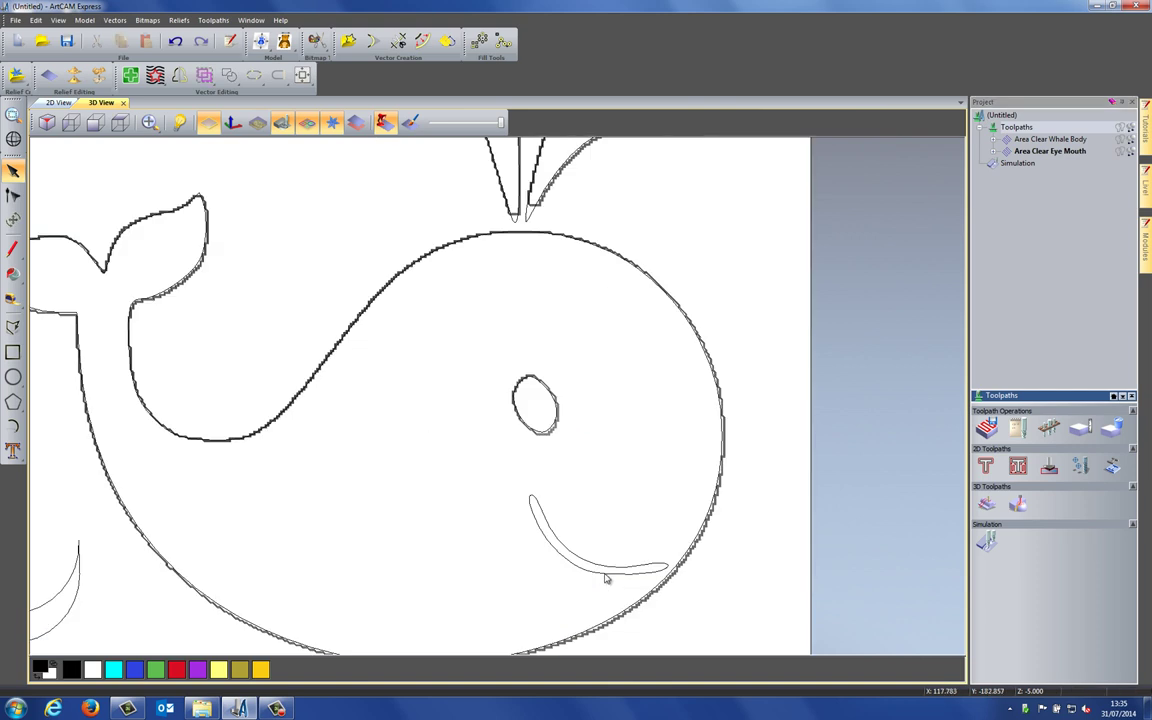
pyautogui.click(533, 526)
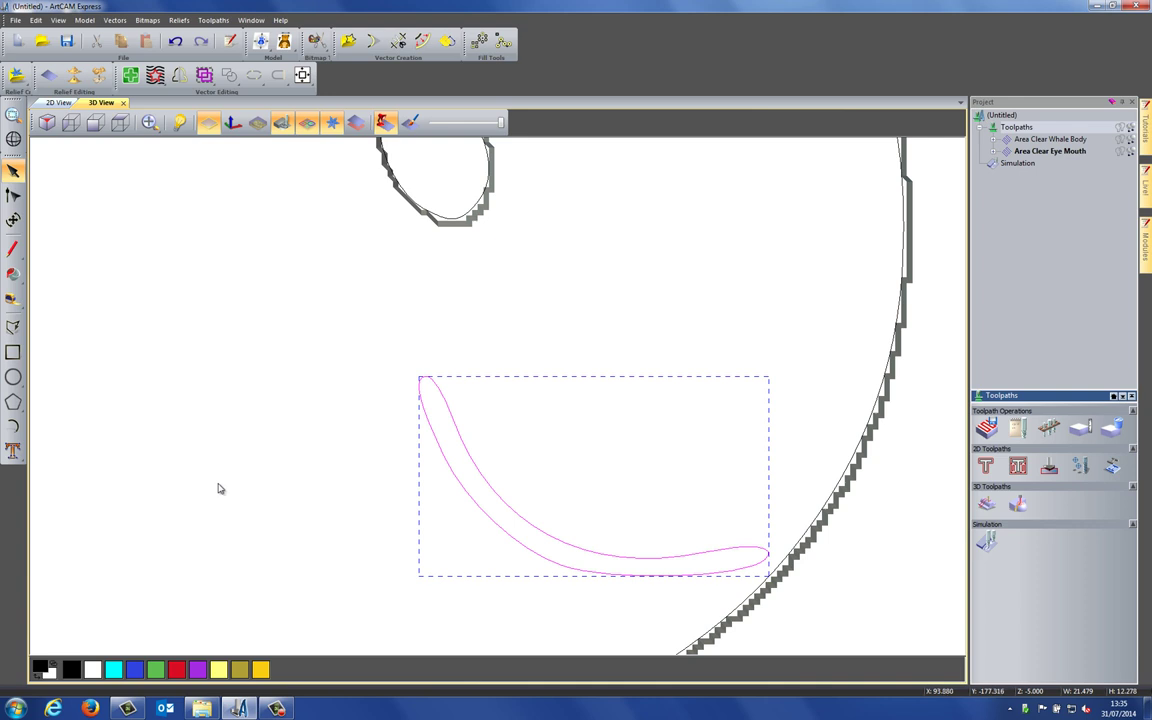
pyautogui.click(13, 300)
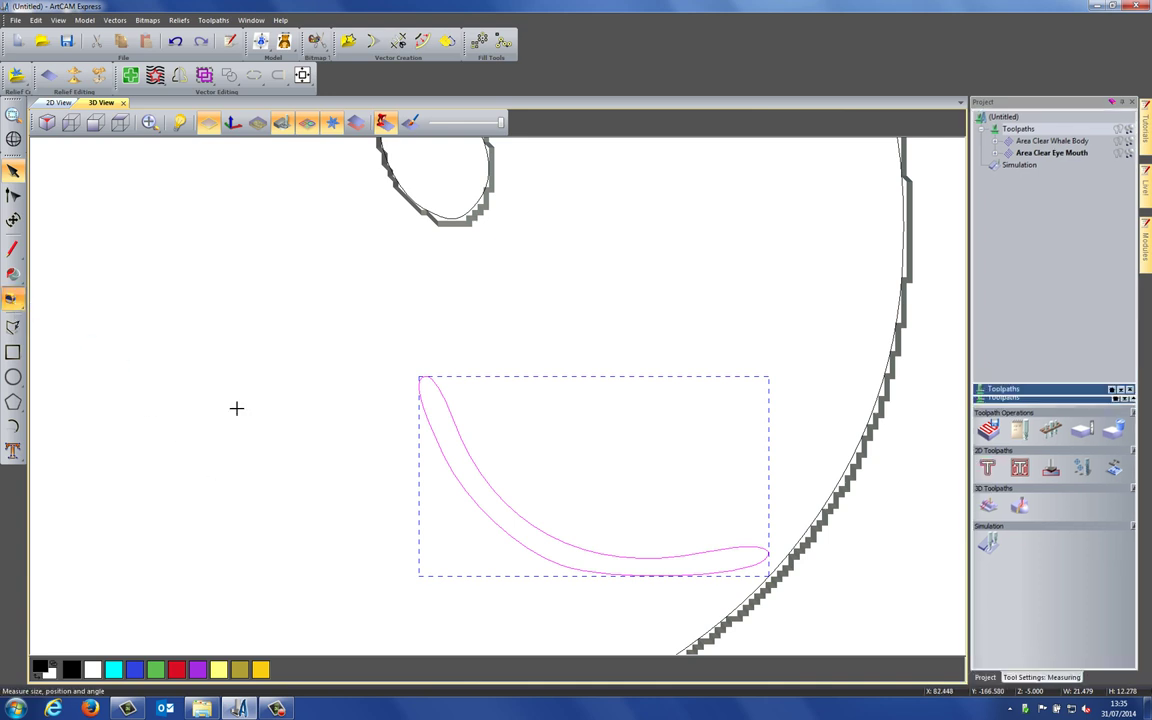
pyautogui.click(479, 507)
pyautogui.click(494, 494)
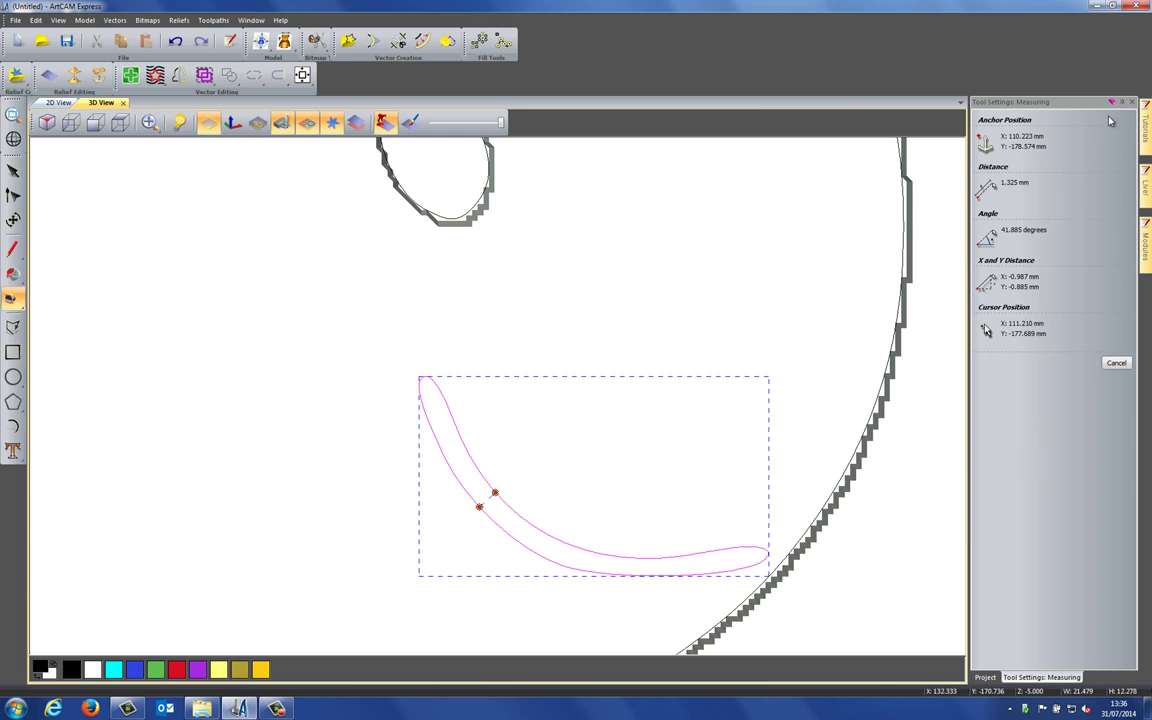
pyautogui.press('Escape')
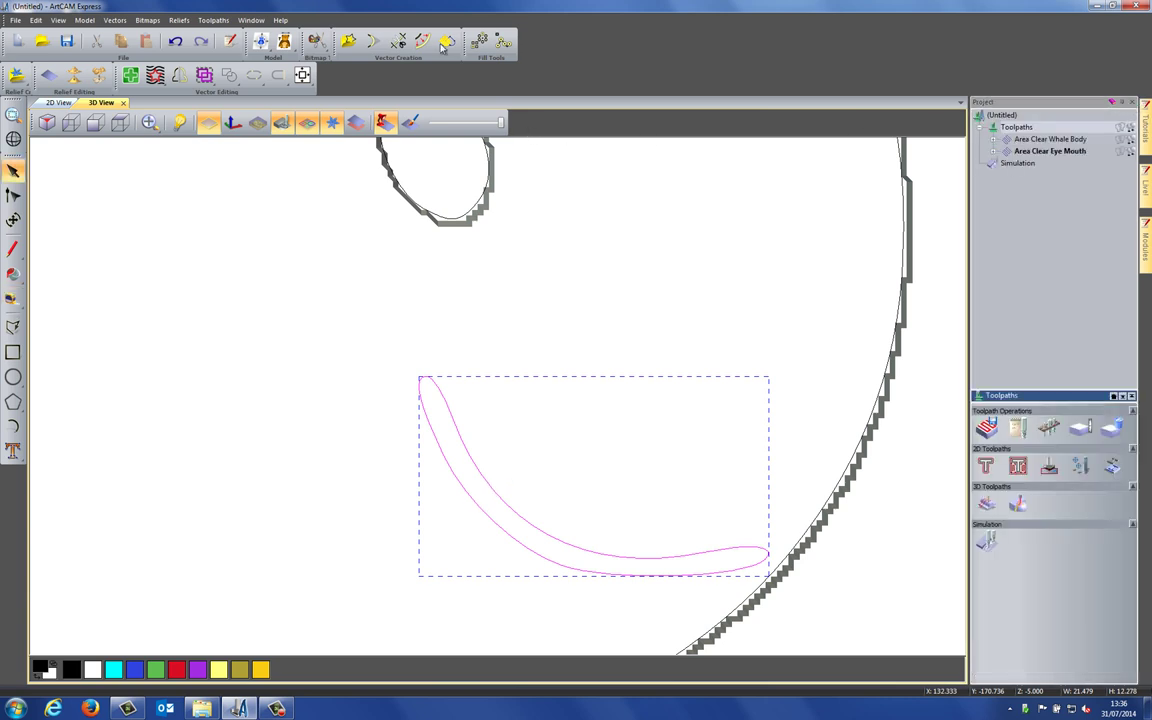
# Step: Offset the mouth outline outwards by about 0.6 mm with sharp corners, and delete the original inner outline
pyautogui.click(422, 41)
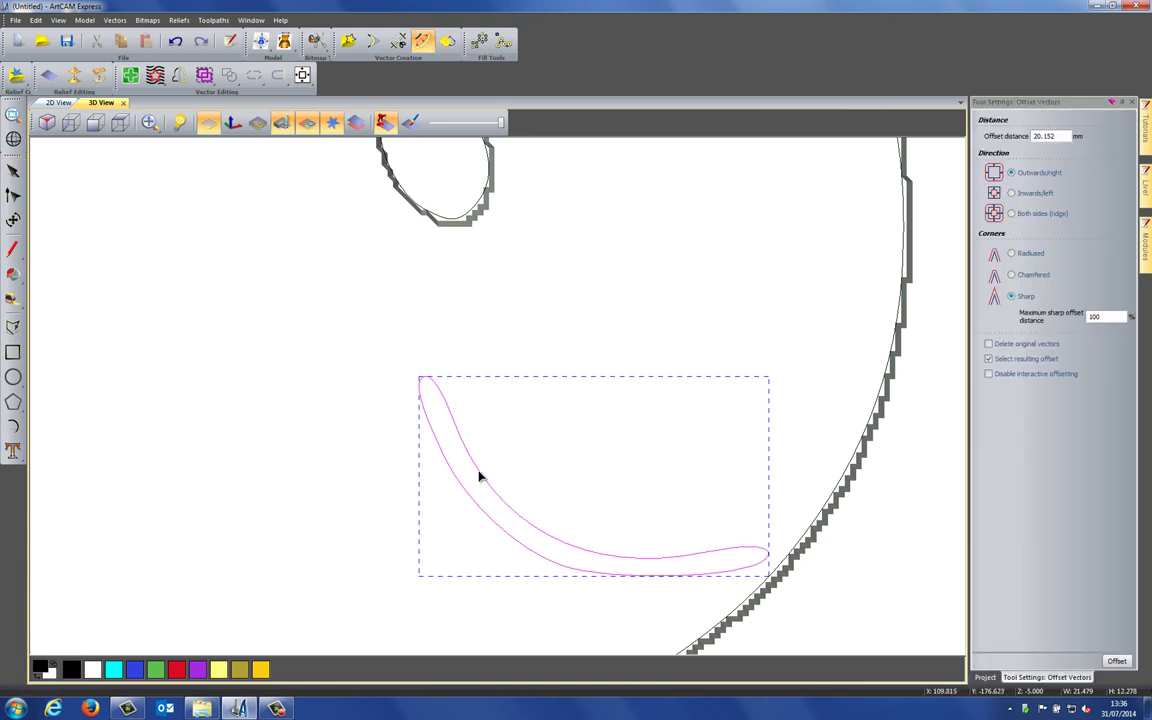
pyautogui.moveTo(479, 477); pyautogui.dragTo(484, 465)
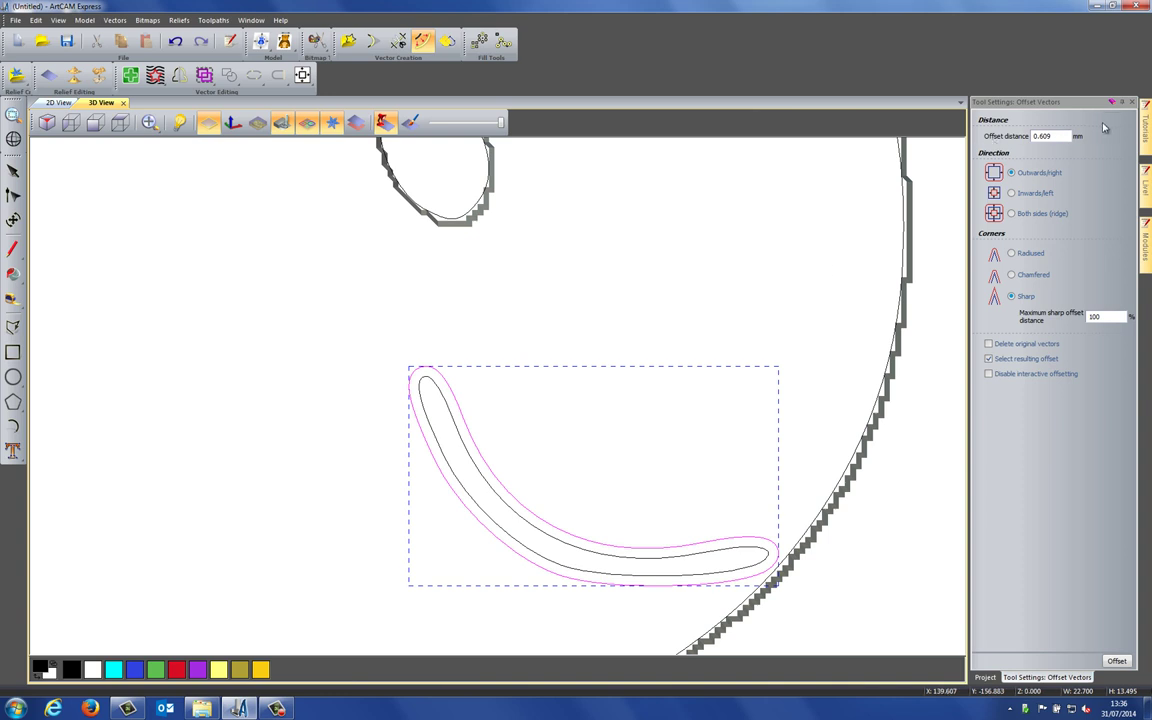
pyautogui.press('Escape')
pyautogui.click(516, 521)
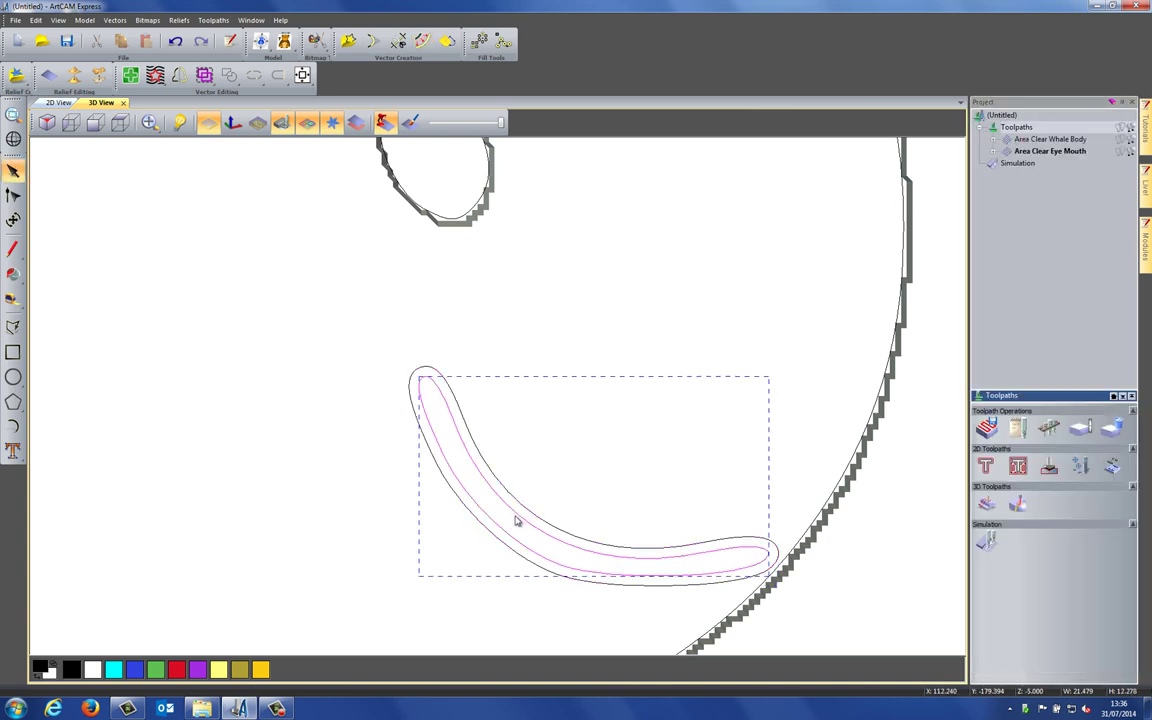
pyautogui.press('Delete')
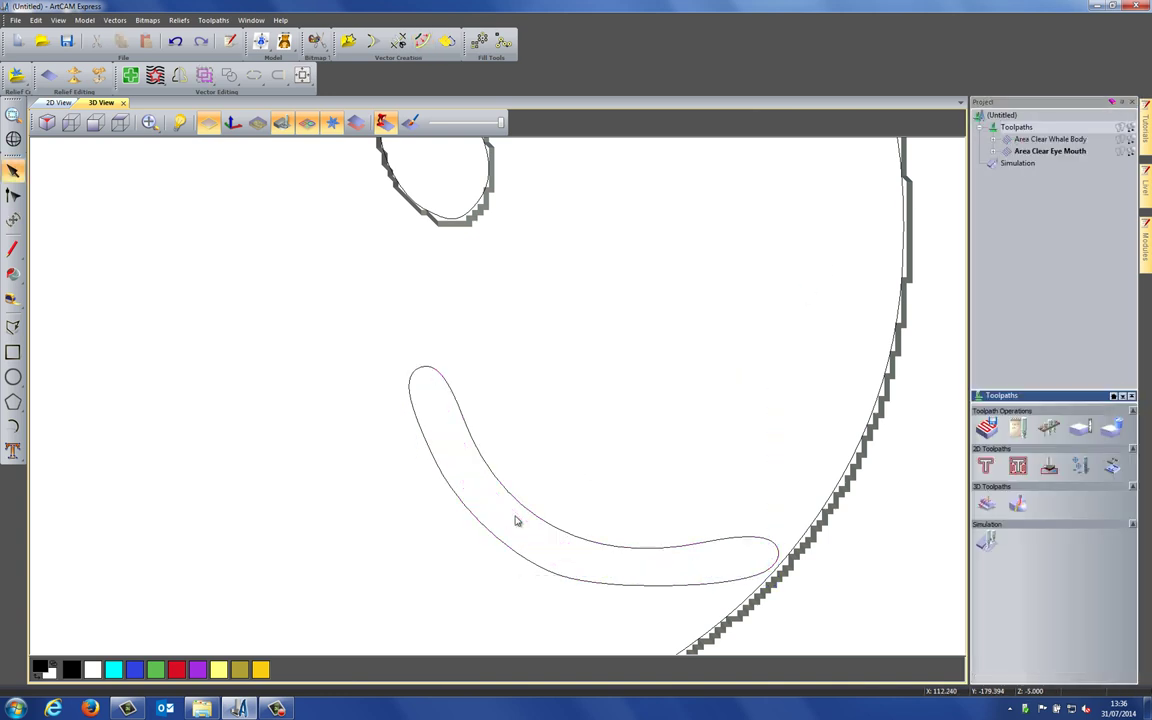
# Step: Measure the width of the enlarged mouth outline and close the measuring tool
pyautogui.click(13, 298)
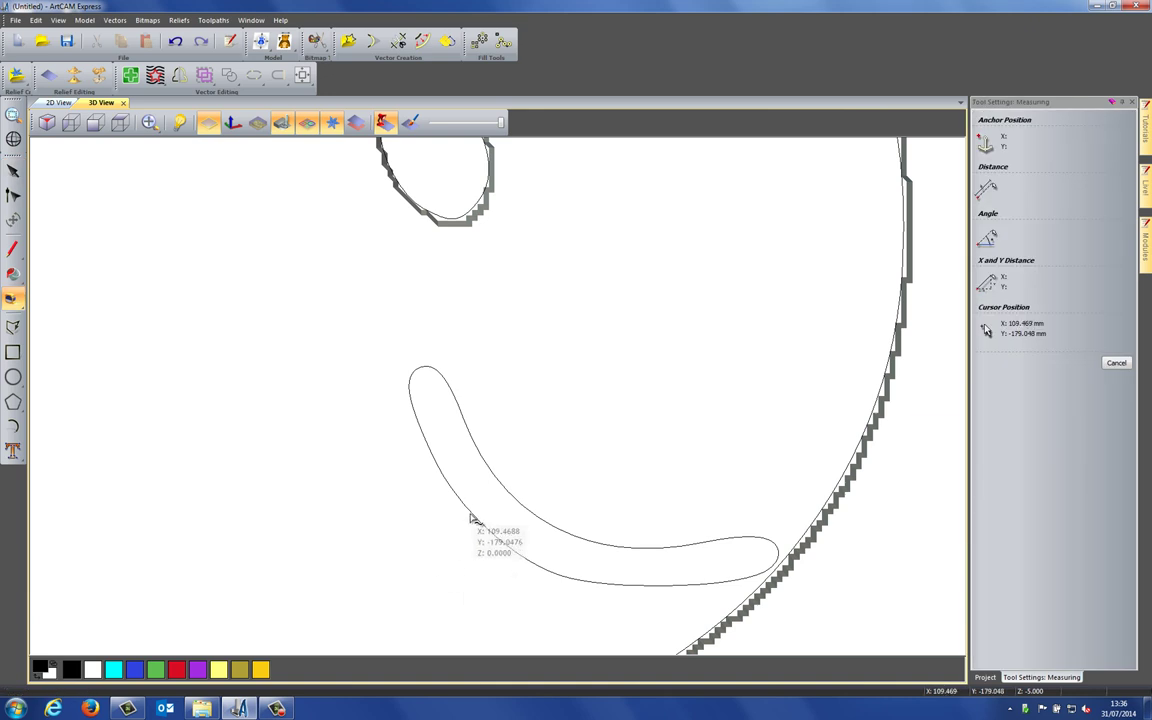
pyautogui.moveTo(470, 512); pyautogui.dragTo(503, 486)
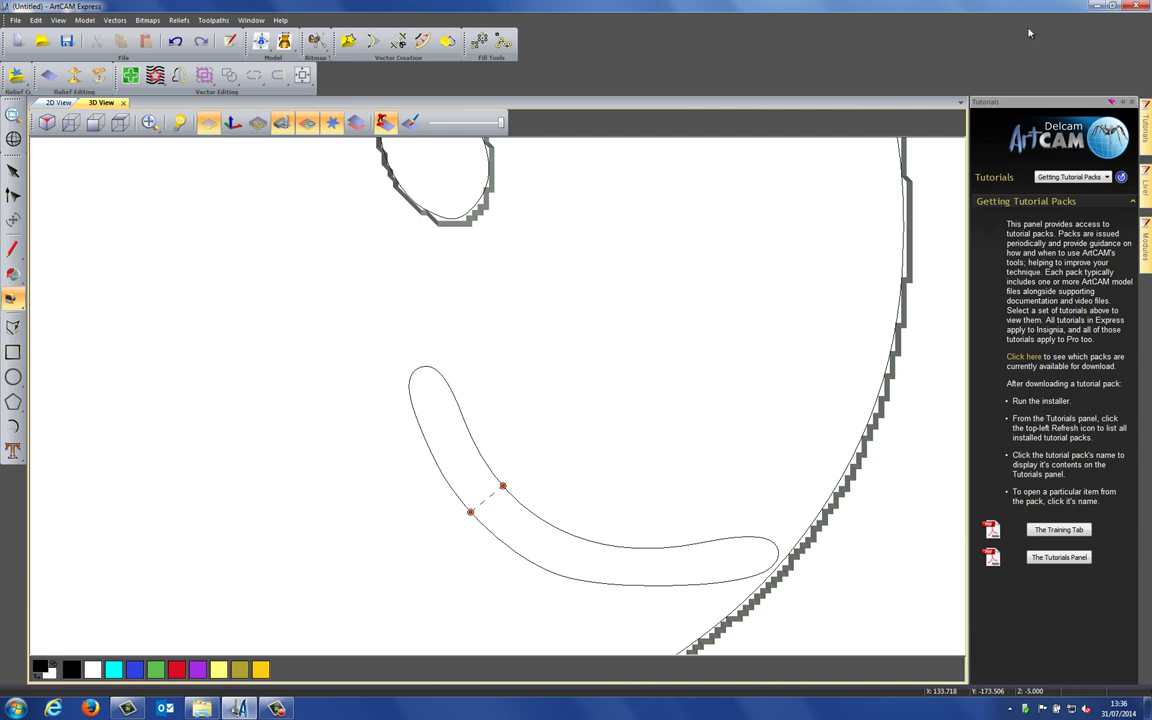
pyautogui.click(1130, 103)
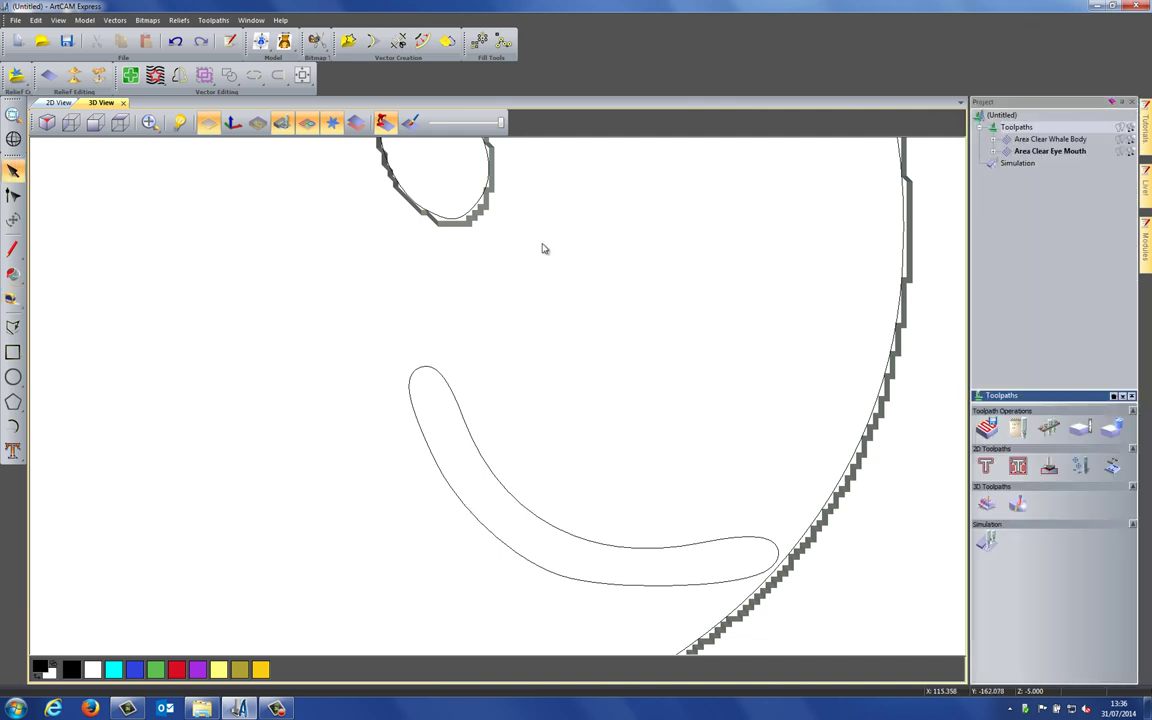
# Step: Edit the Area Clear Eye Mouth toolpath to include the enlarged mouth outline along with the eye, and recalculate it
pyautogui.rightClick(1025, 151)
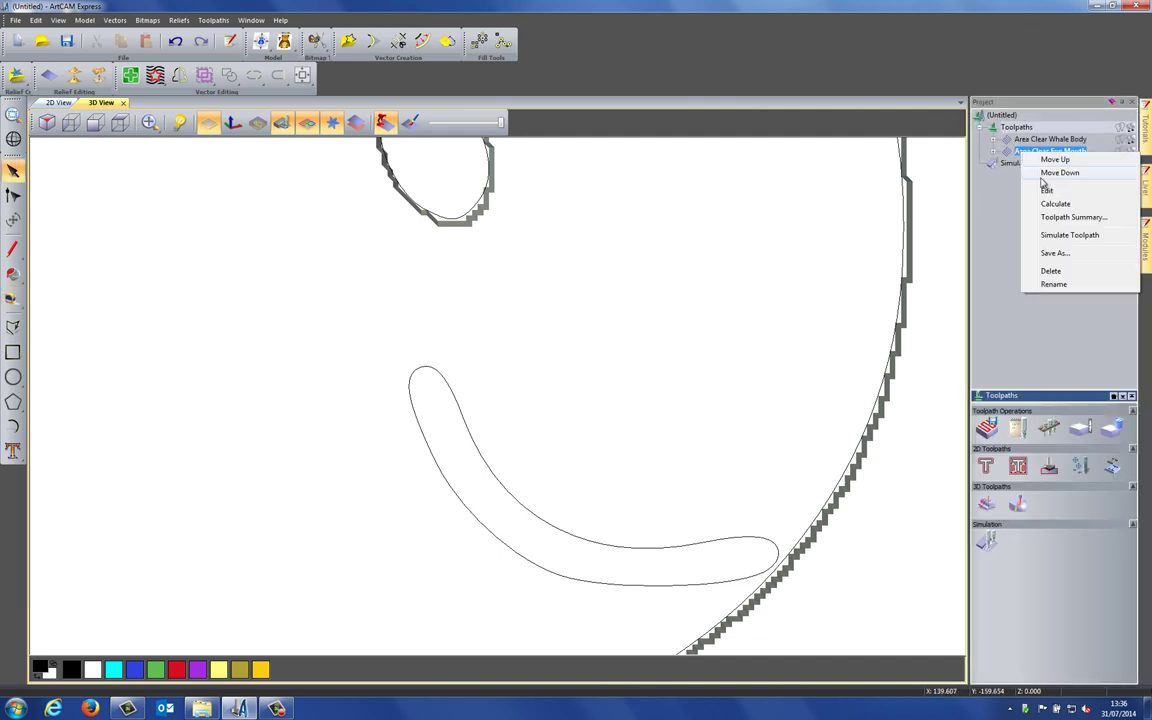
pyautogui.click(1045, 189)
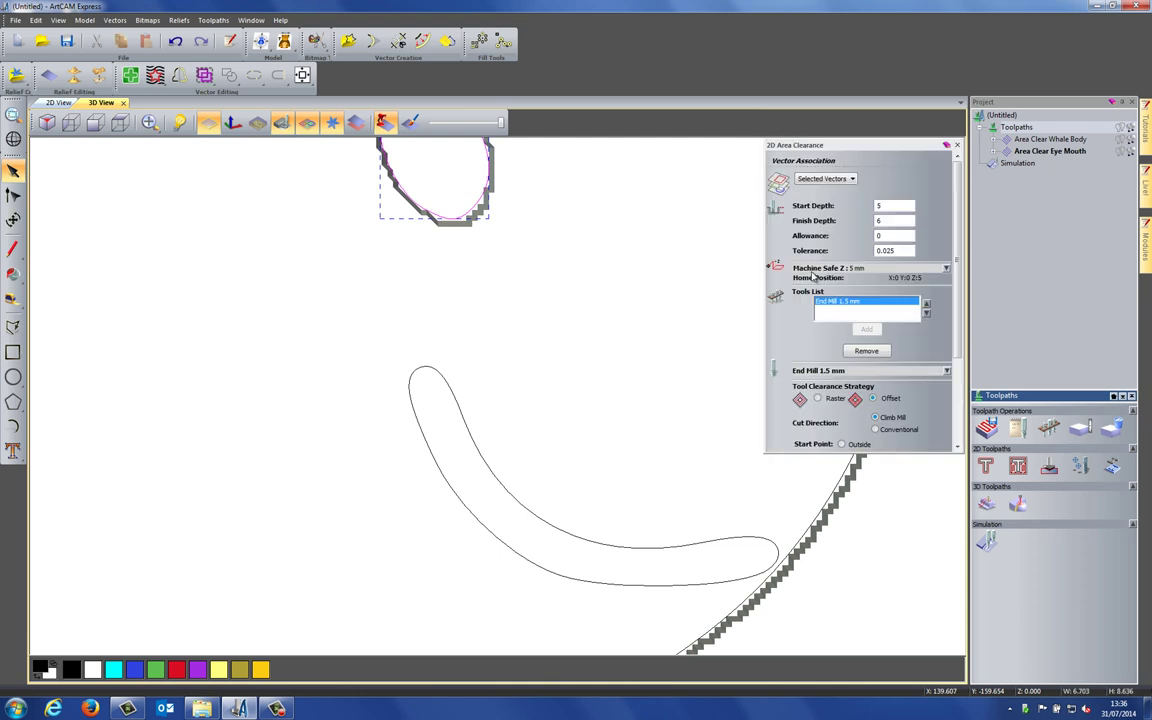
pyautogui.click(468, 440)
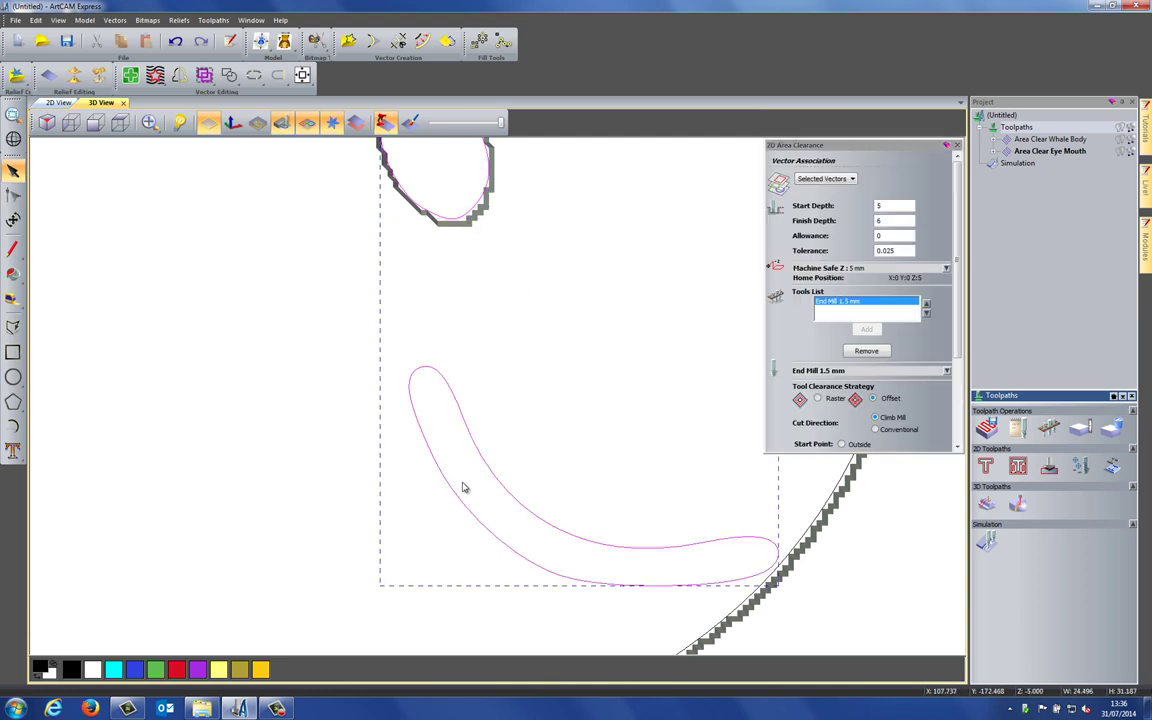
pyautogui.scroll(-5, 860, 305)
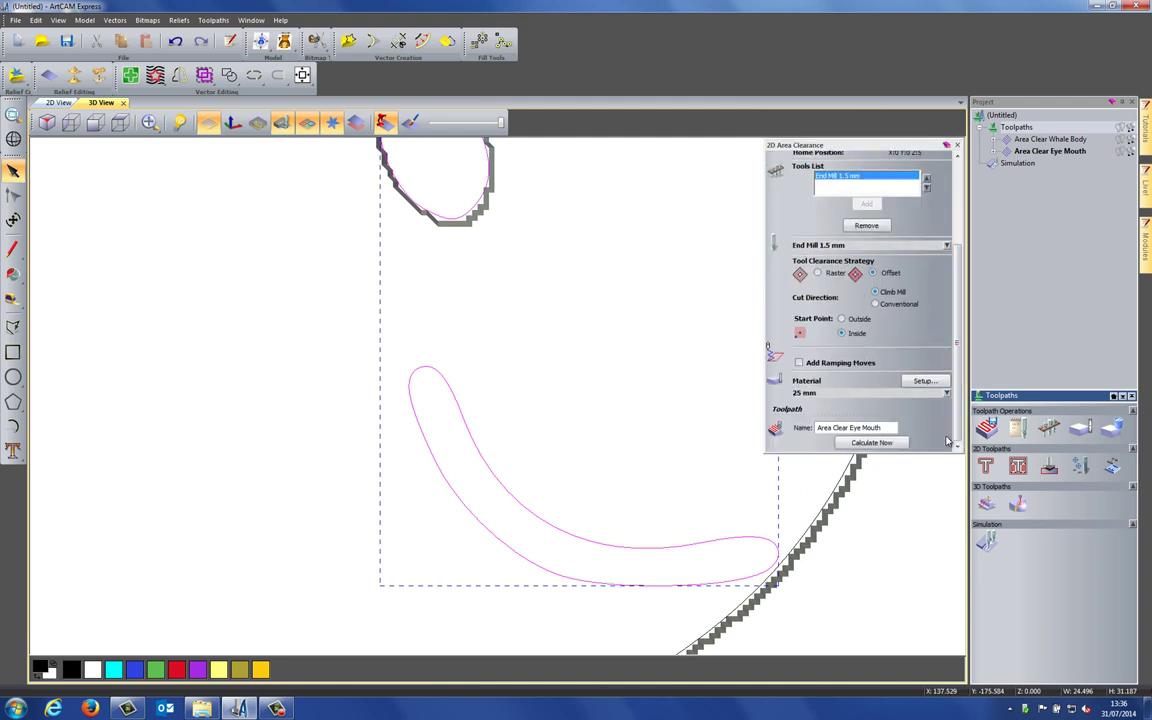
pyautogui.click(878, 443)
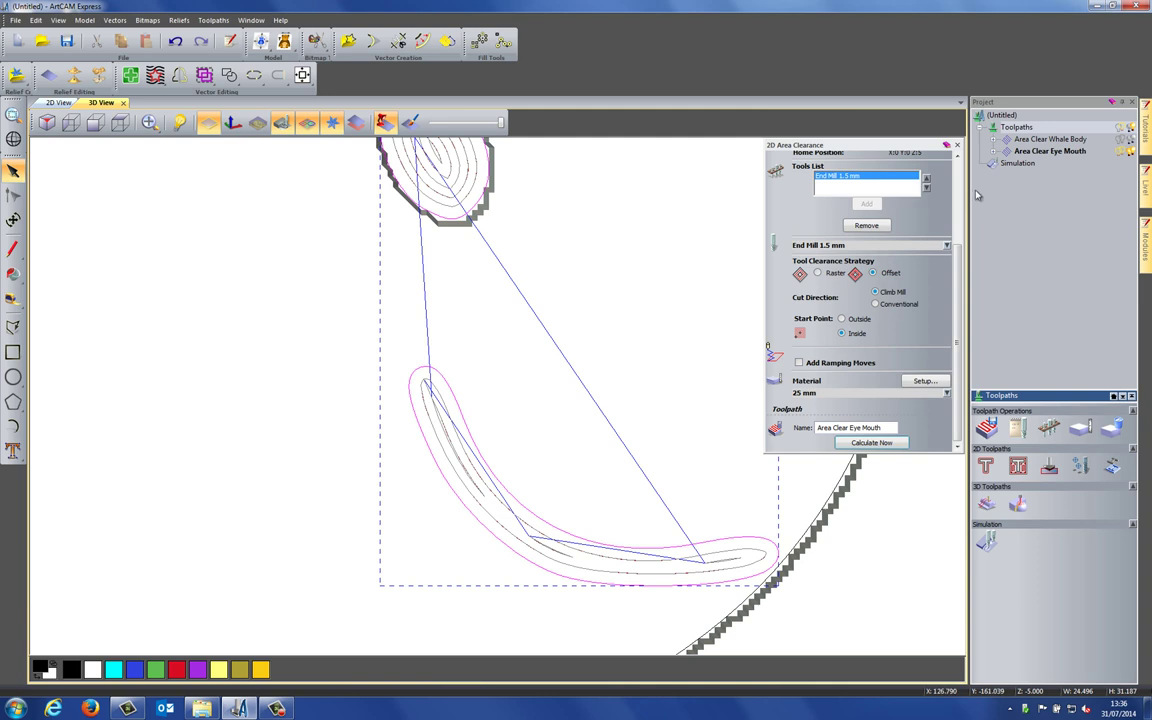
pyautogui.click(957, 145)
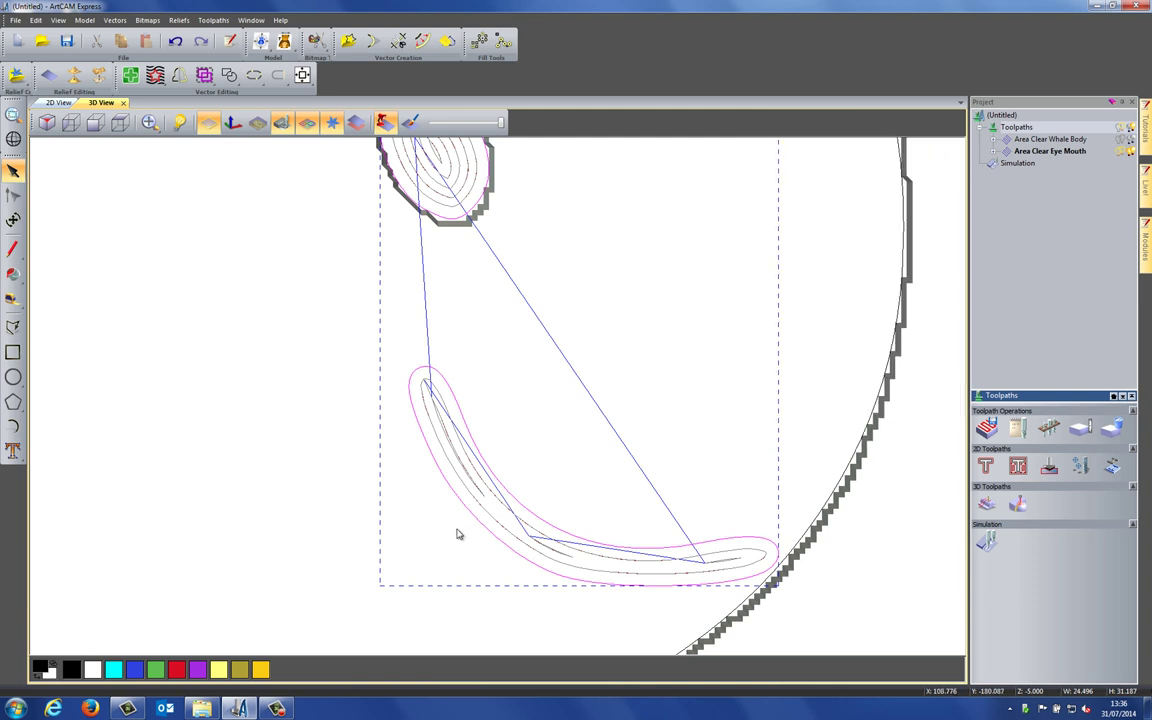
# Step: Simulate the Area Clear Eye Mouth toolpath, display the vectors over the result and inspect the carved whale at an angle
pyautogui.rightClick(1035, 151)
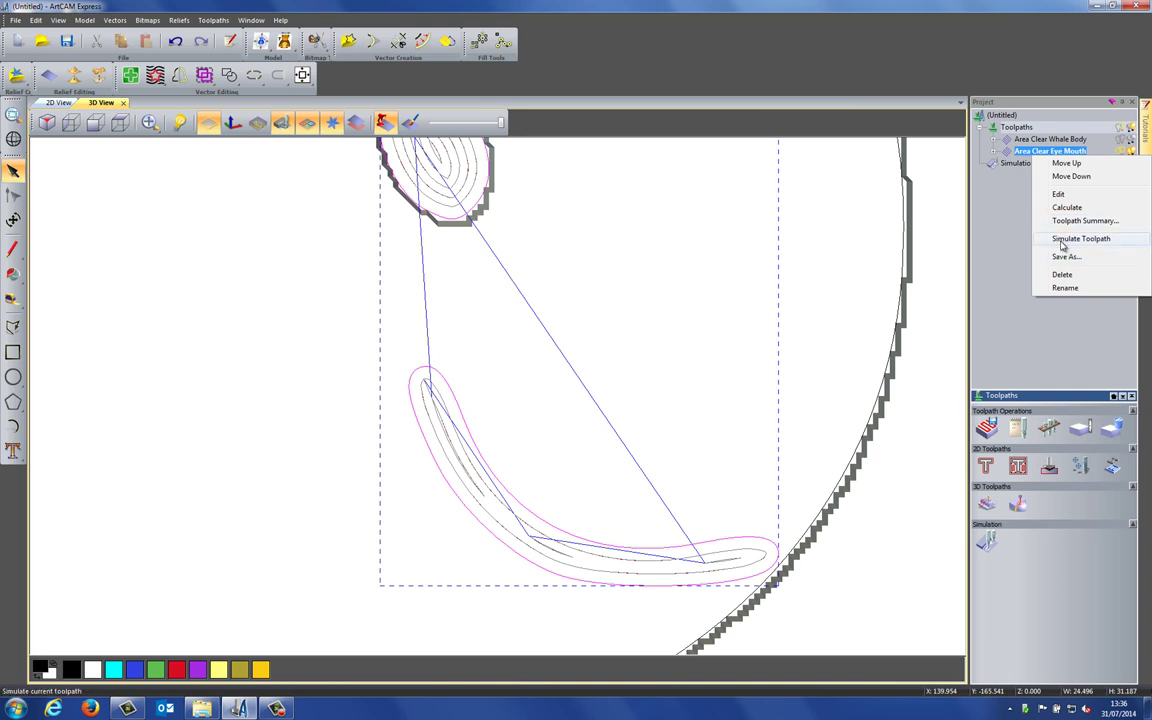
pyautogui.click(1075, 238)
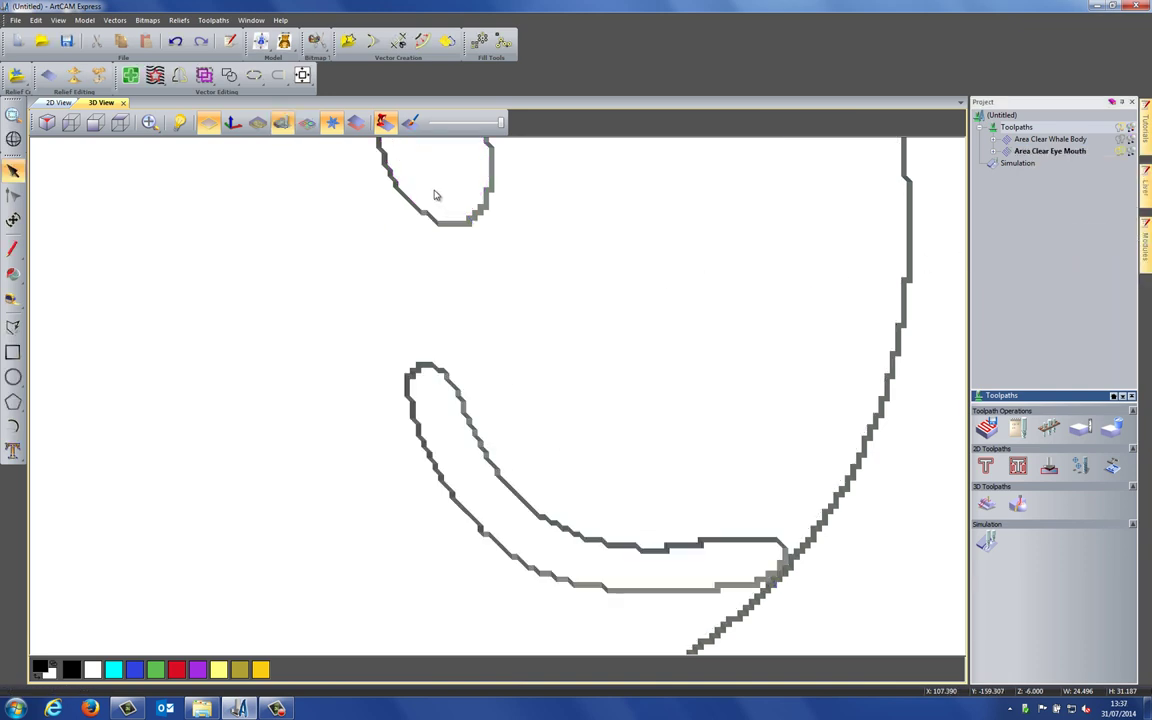
pyautogui.scroll(-4, 612, 404)
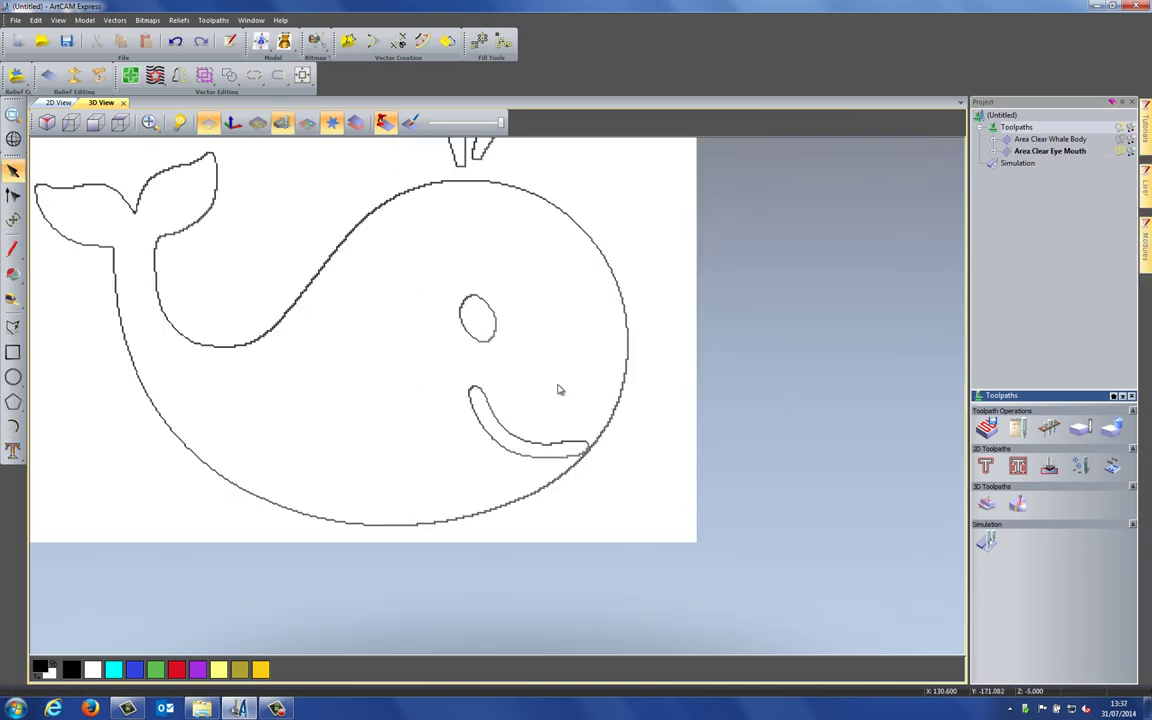
pyautogui.scroll(3, 604, 532)
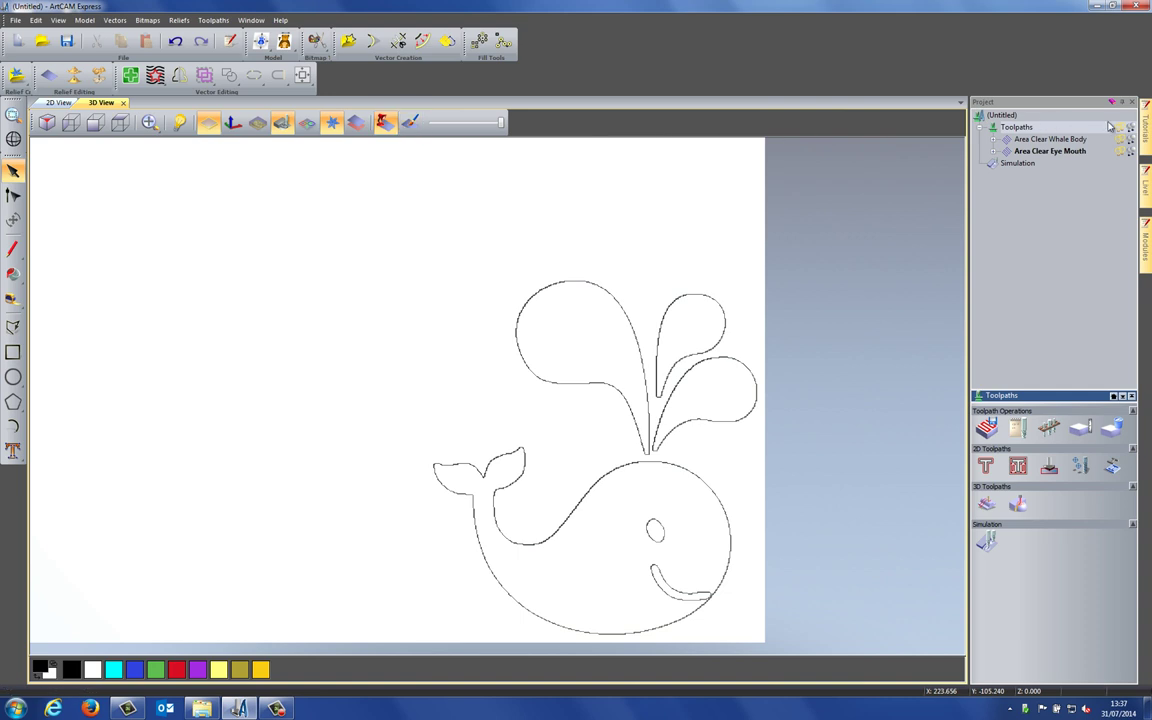
pyautogui.click(305, 122)
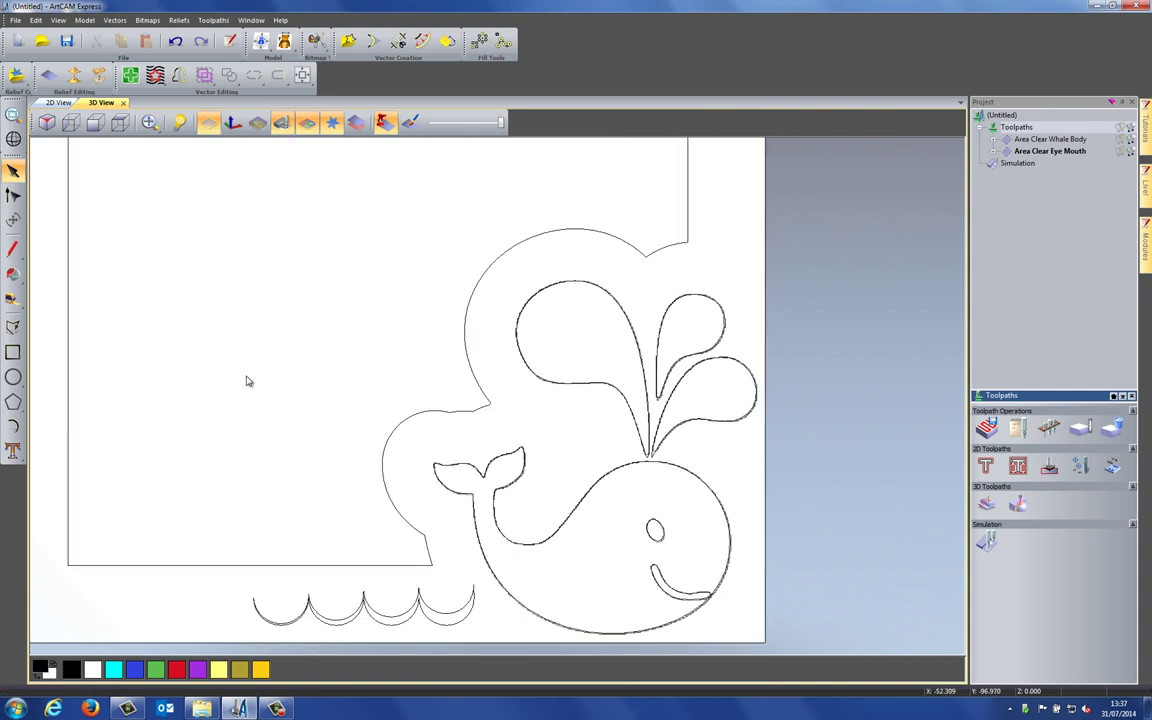
pyautogui.scroll(2, 390, 370)
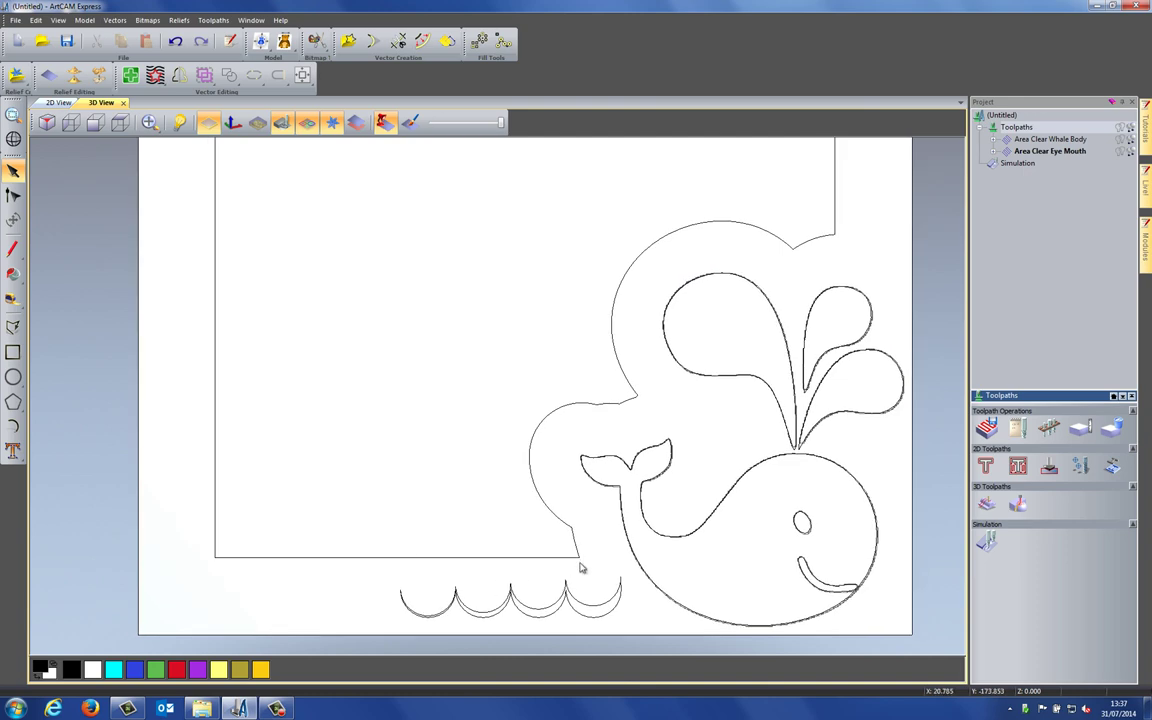
pyautogui.moveTo(656, 518); pyautogui.dragTo(481, 347)
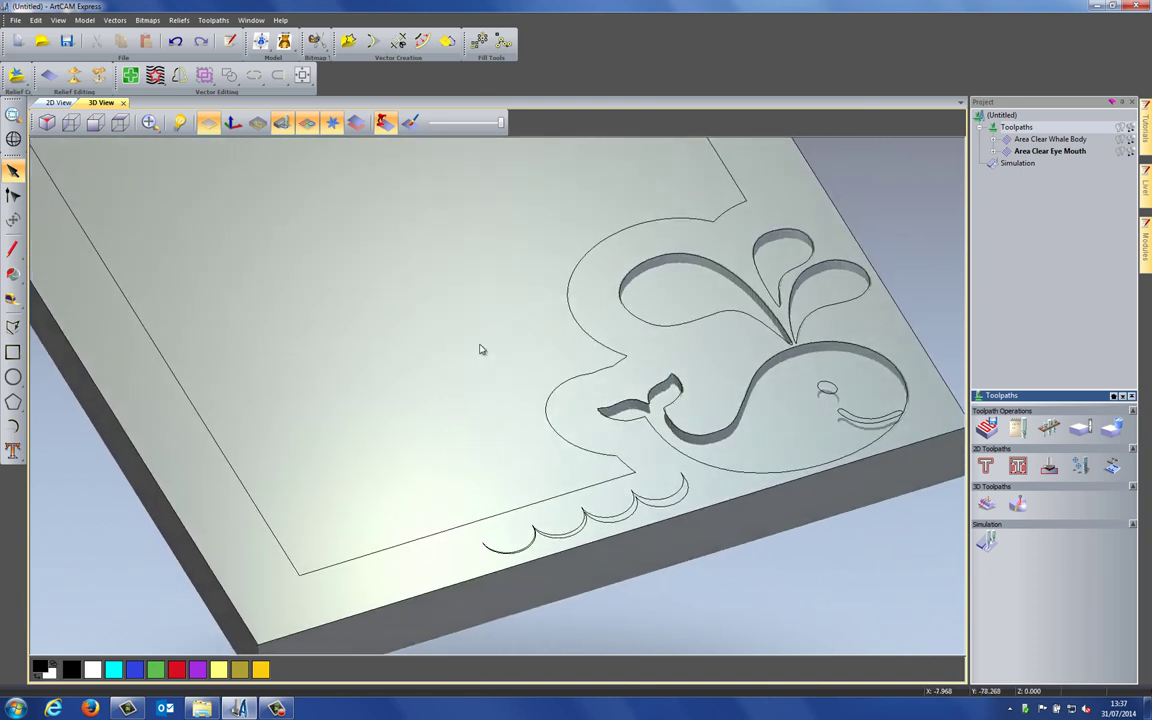
pyautogui.scroll(2, 817, 341)
pyautogui.scroll(-3, 853, 413)
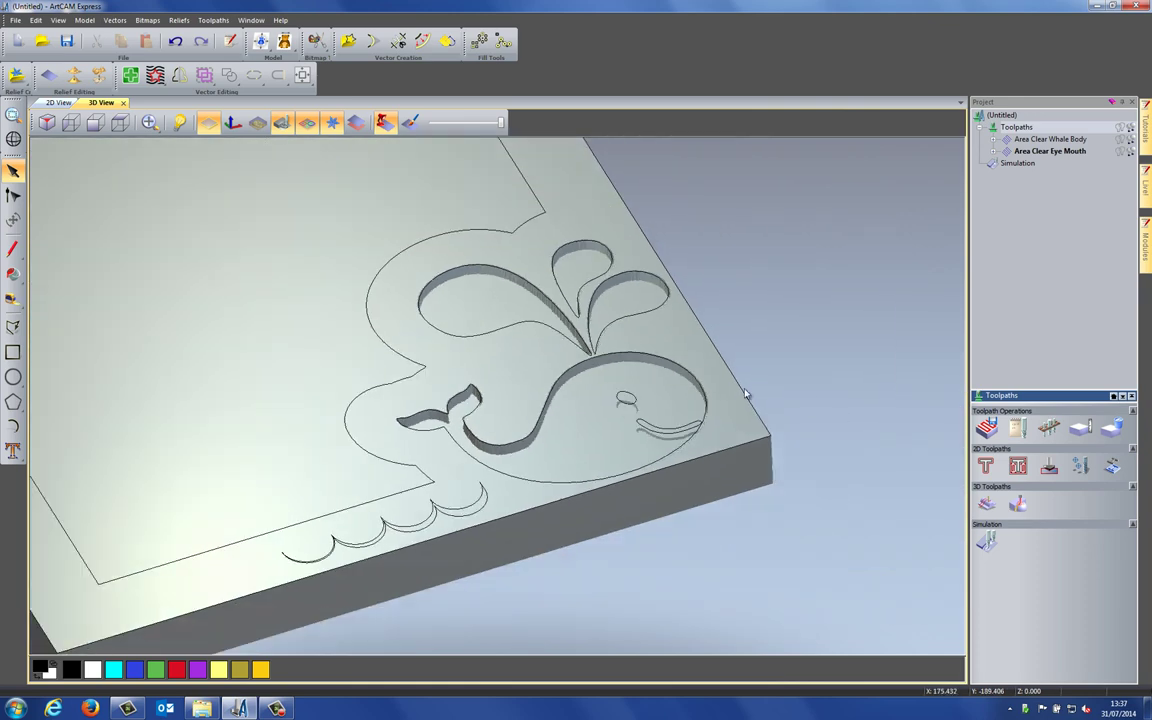
pyautogui.moveTo(670, 349); pyautogui.dragTo(586, 460)
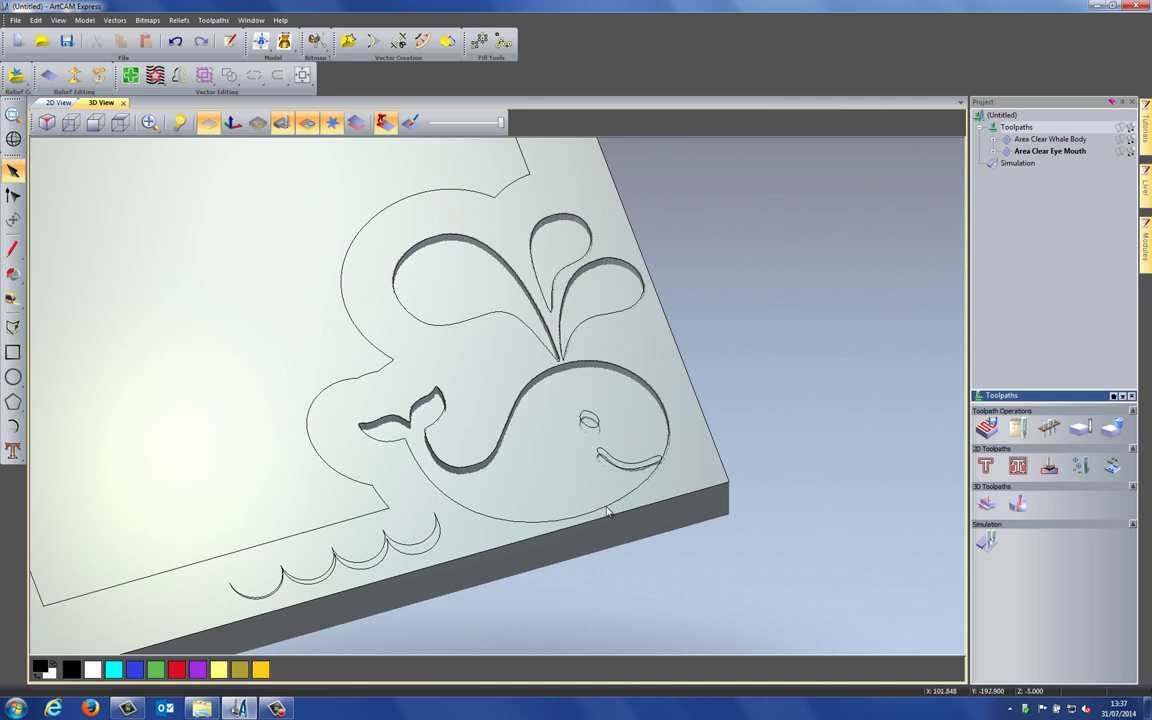
# Step: Set up a profiling toolpath along the whale body and water spout outlines with a finish depth of 2 mm
pyautogui.click(506, 426)
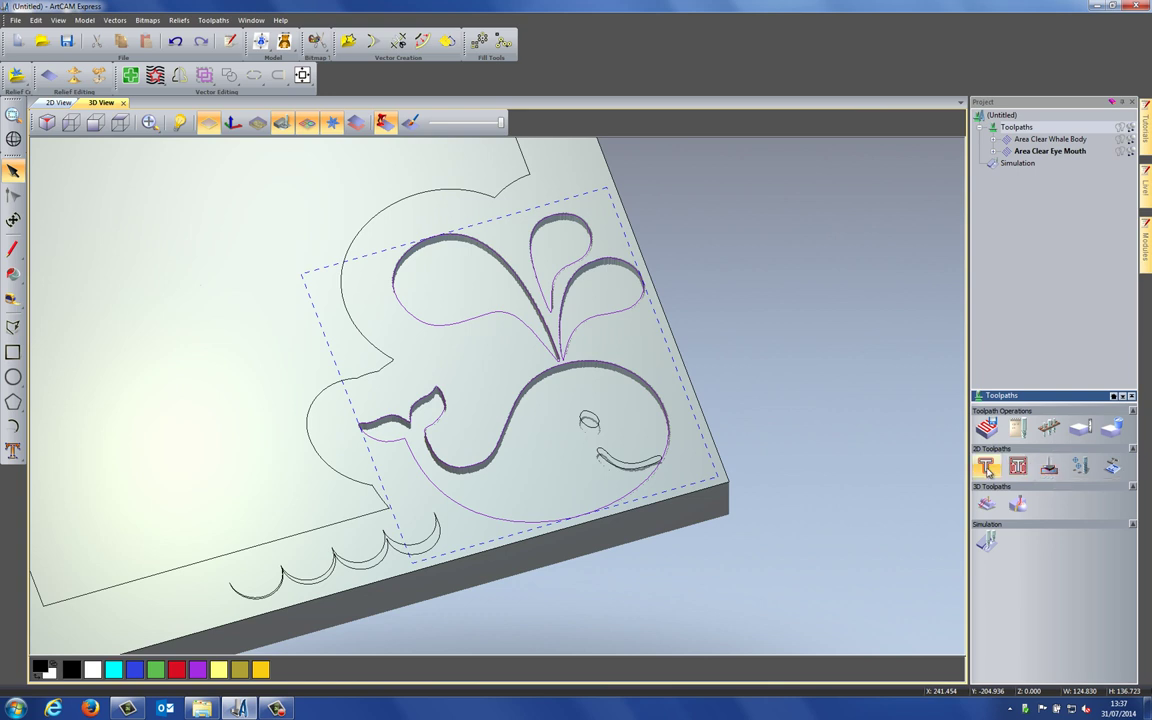
pyautogui.click(987, 468)
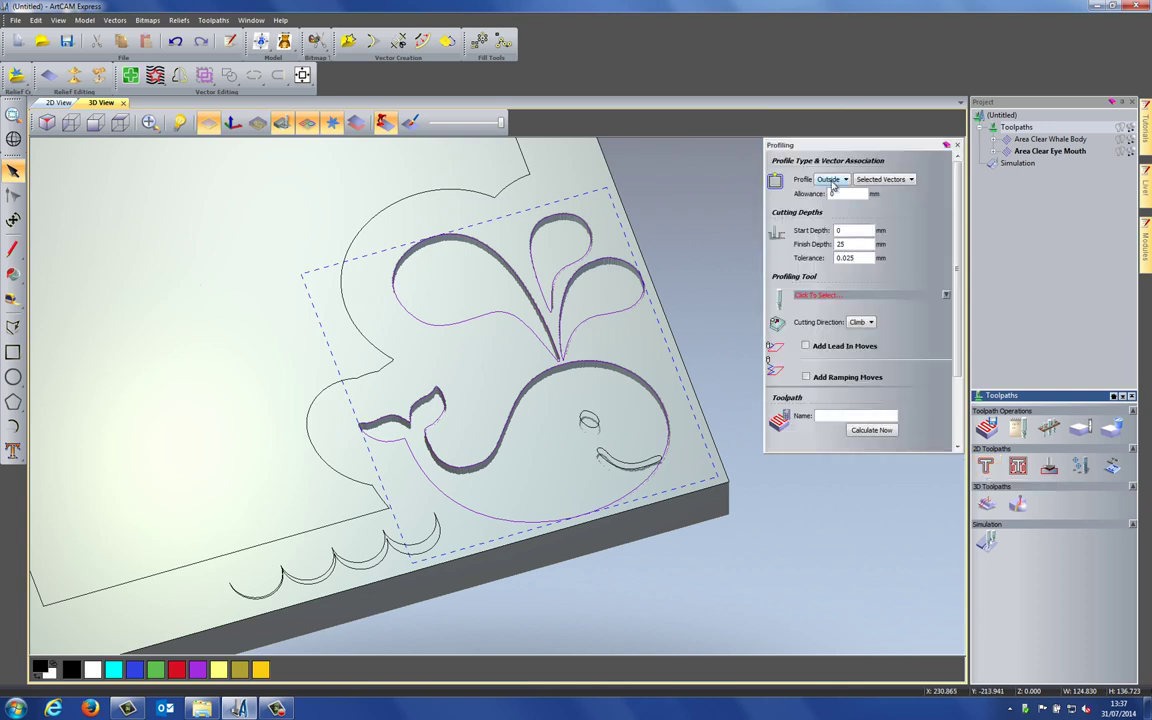
pyautogui.click(831, 180)
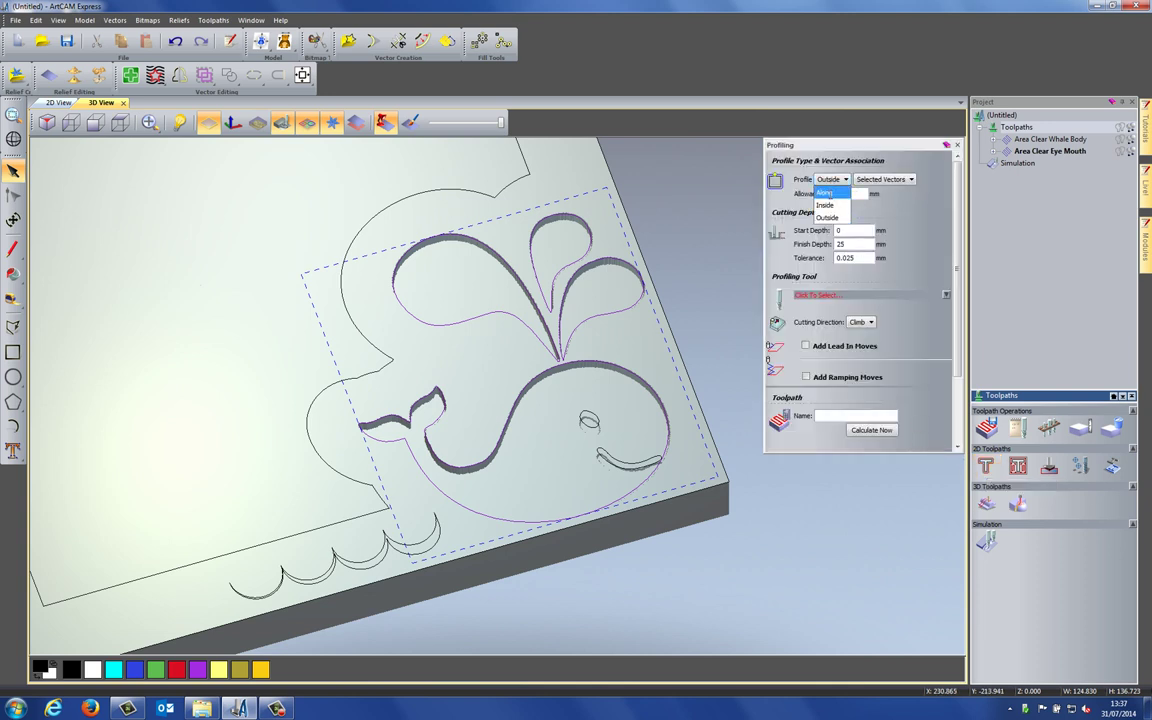
pyautogui.click(830, 197)
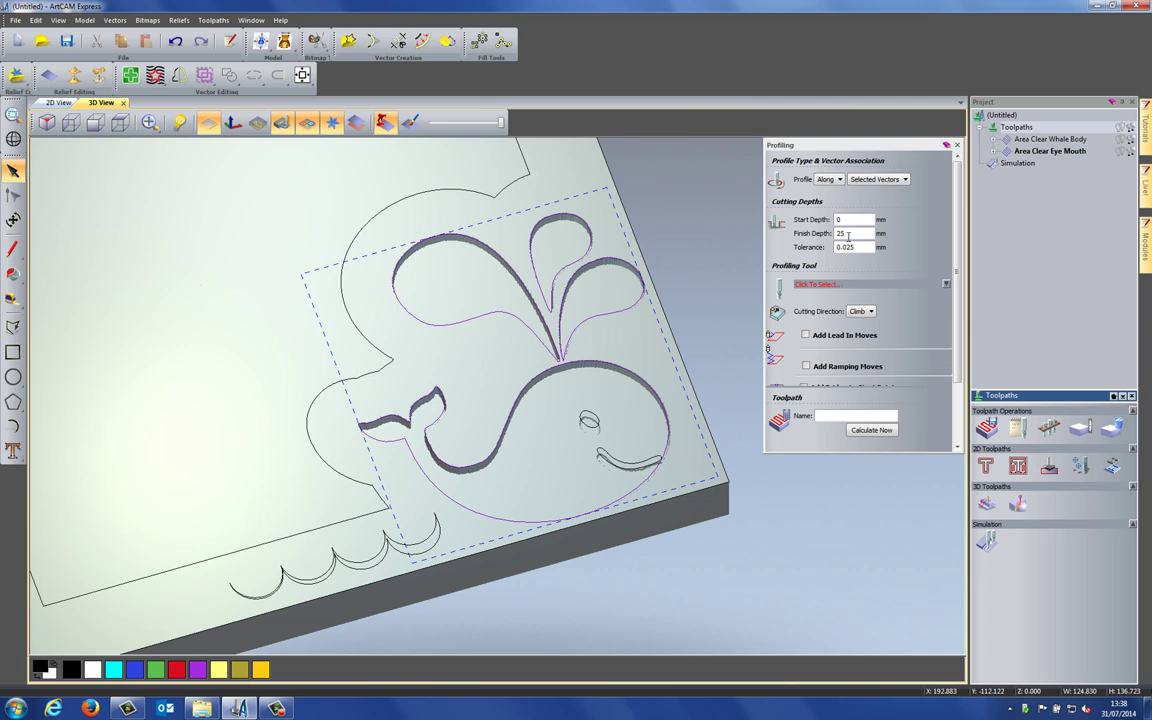
pyautogui.moveTo(848, 233); pyautogui.dragTo(796, 235)
# Step: Assign the V-Bit 32 mm 90 degree tool to the whale profile, calculate the toolpath and close the profiling settings
pyautogui.click(815, 284)
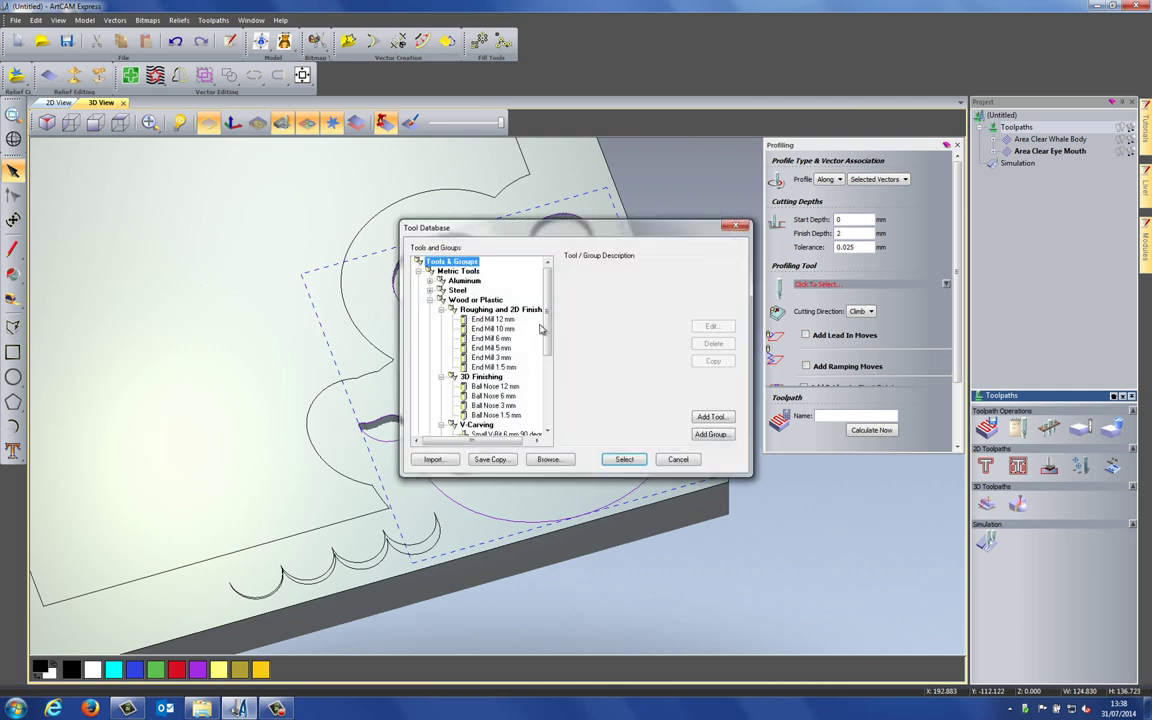
pyautogui.scroll(-2, 548, 322)
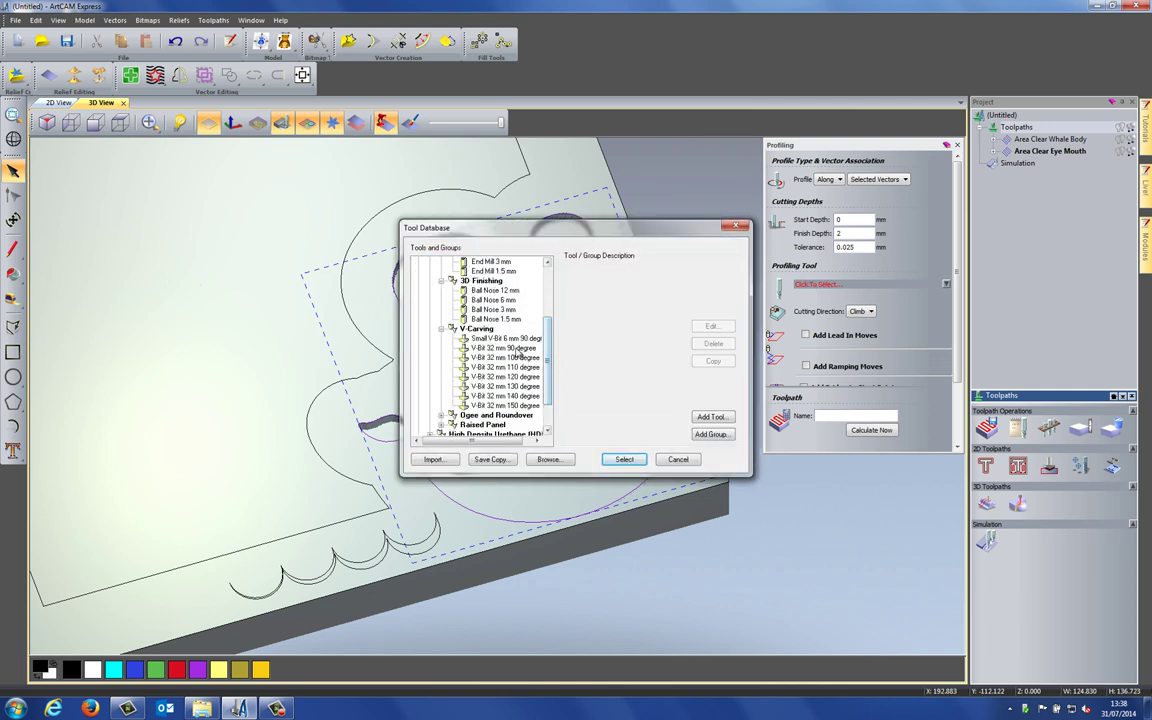
pyautogui.click(513, 347)
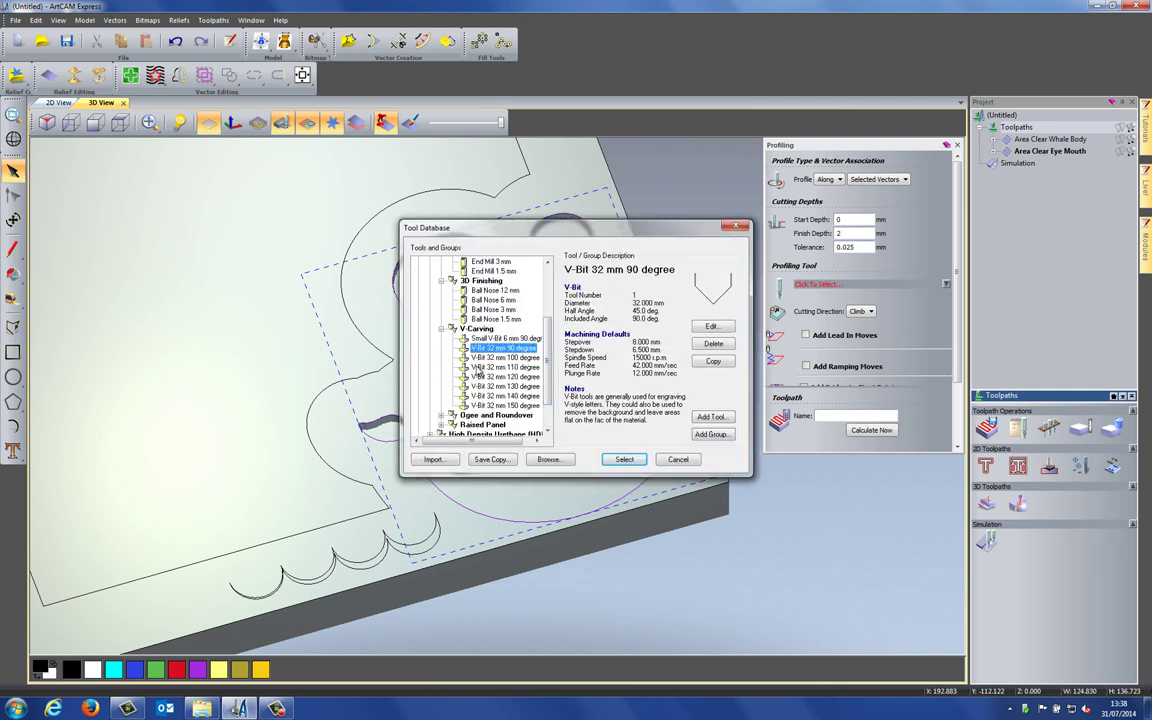
pyautogui.click(624, 459)
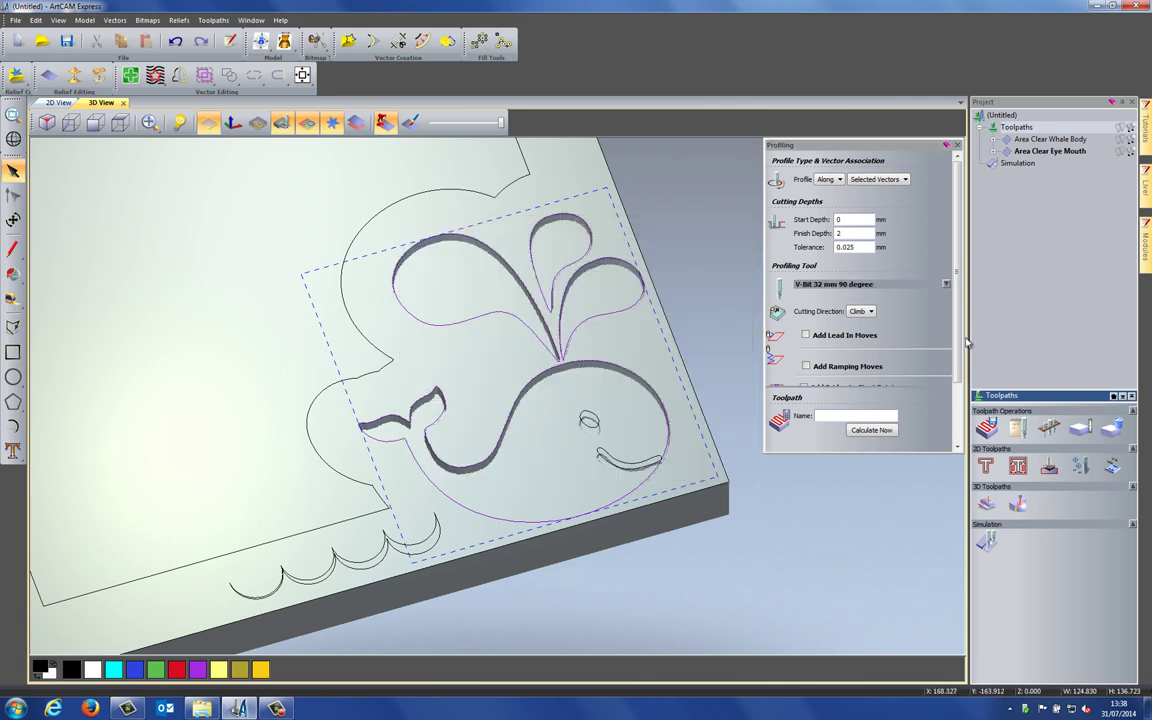
pyautogui.scroll(-2, 870, 310)
pyautogui.click(871, 430)
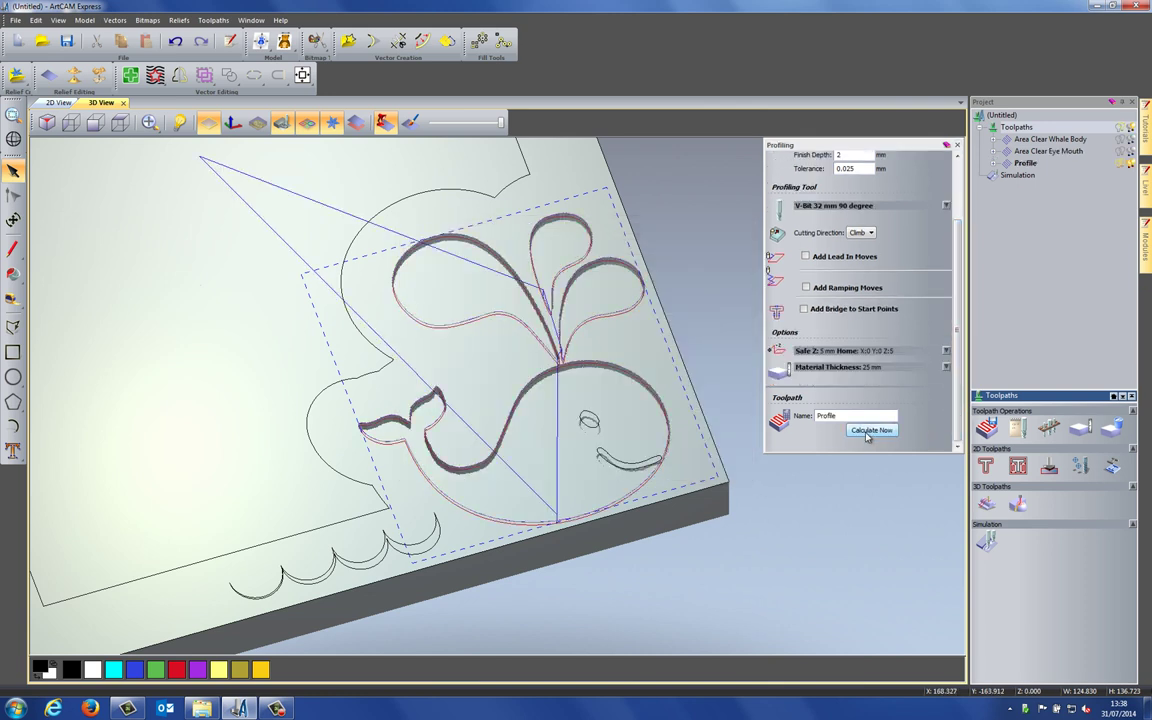
pyautogui.click(956, 145)
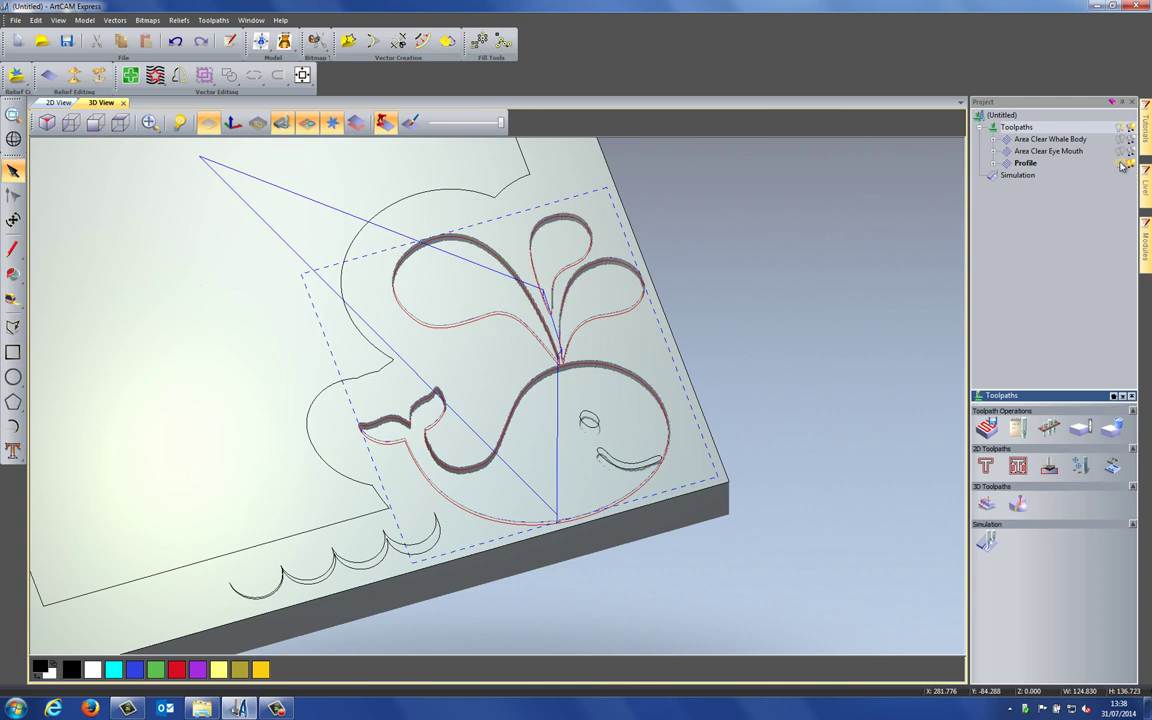
# Step: Rename the new profile toolpath as Profile Whale Edge
pyautogui.rightClick(1025, 163)
pyautogui.click(1010, 272)
pyautogui.press('End')
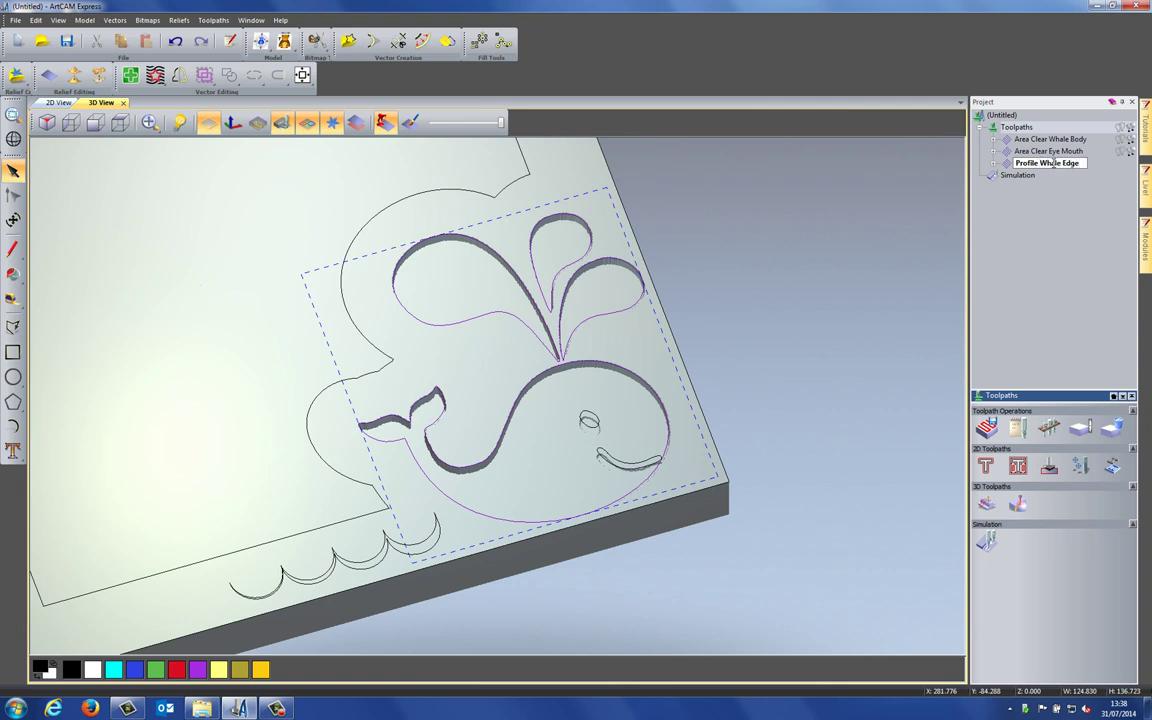
pyautogui.press('Return')
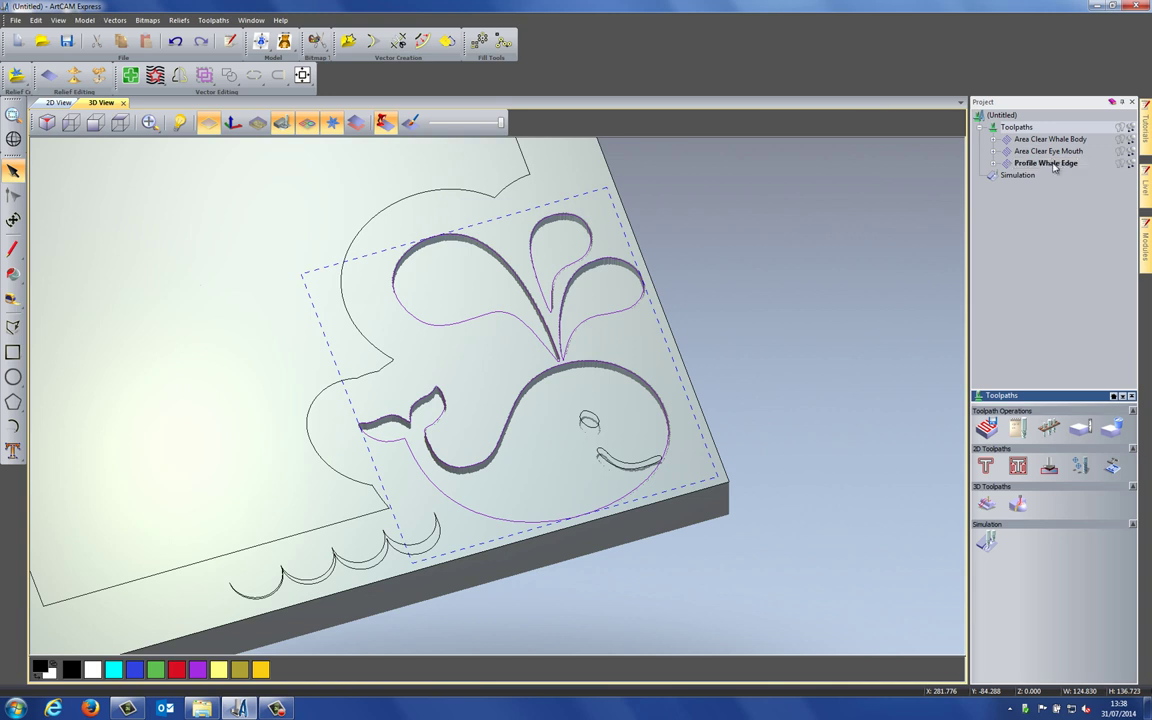
# Step: Simulate the Profile Whale Edge toolpath and display the vectors over the result, seen from above
pyautogui.rightClick(1053, 165)
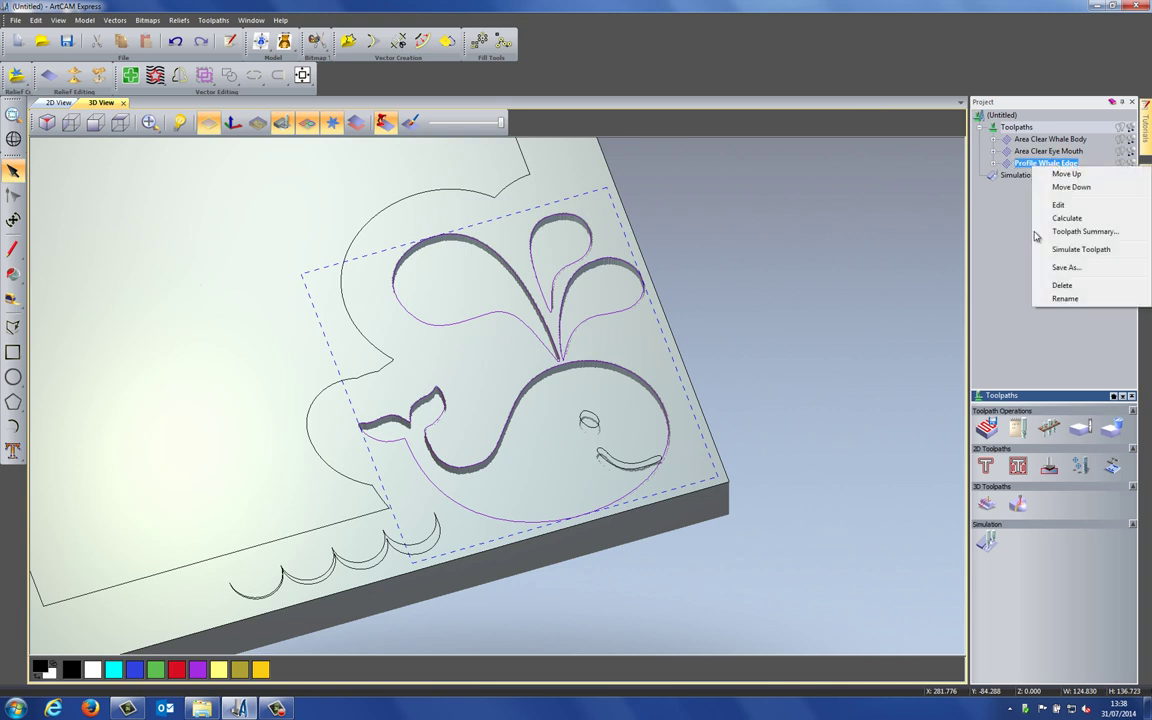
pyautogui.click(1066, 250)
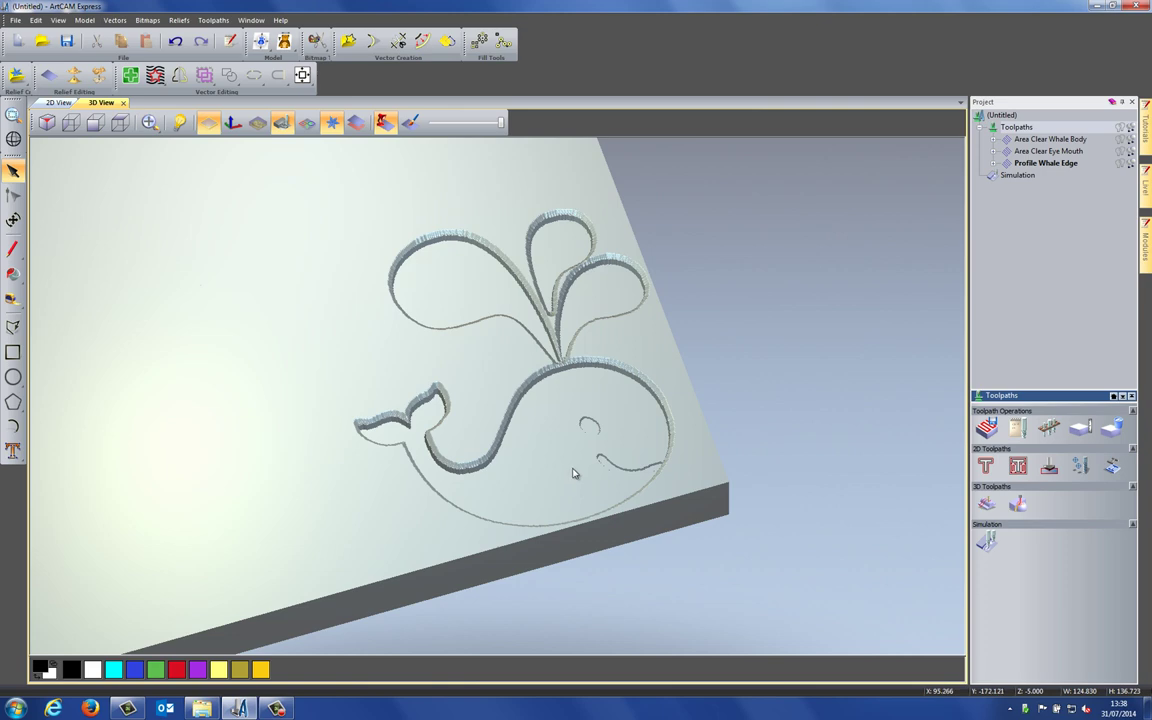
pyautogui.moveTo(574, 473); pyautogui.dragTo(546, 390)
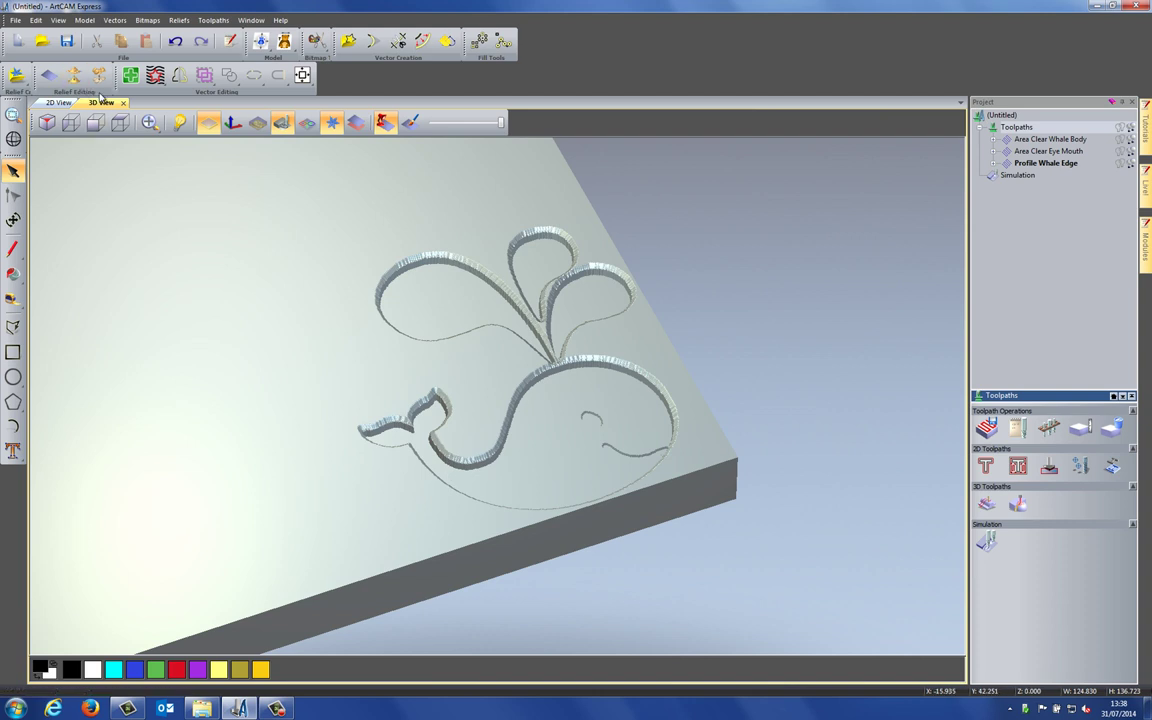
pyautogui.click(120, 122)
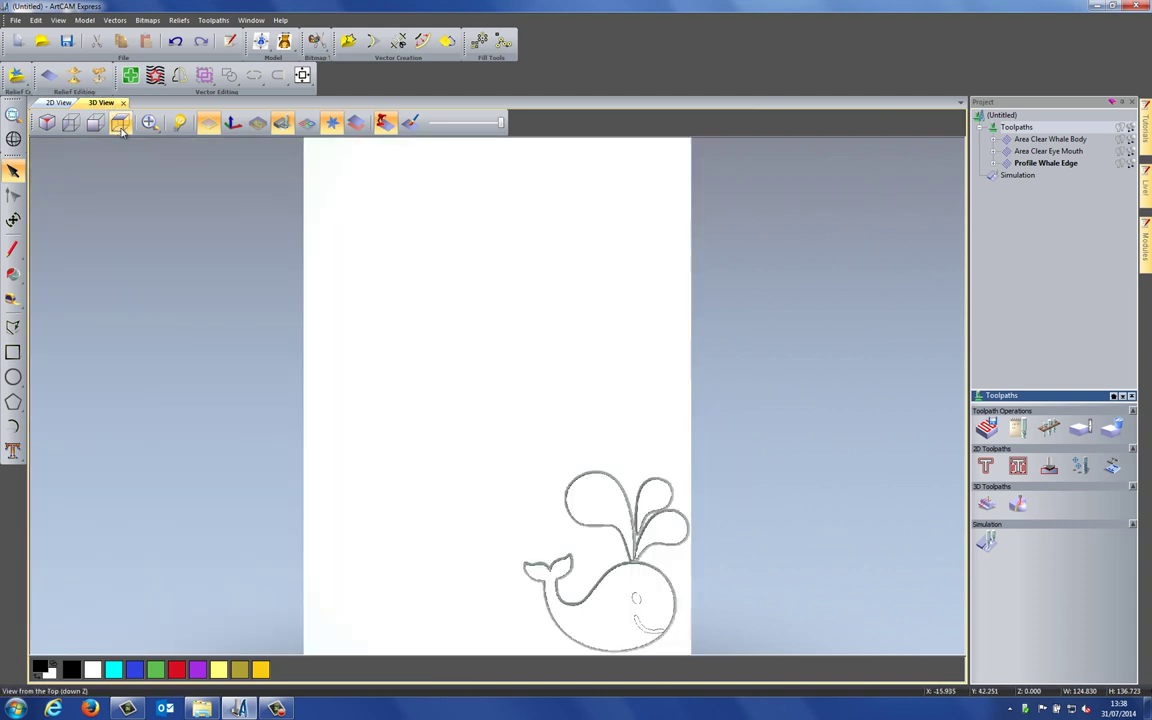
pyautogui.click(307, 122)
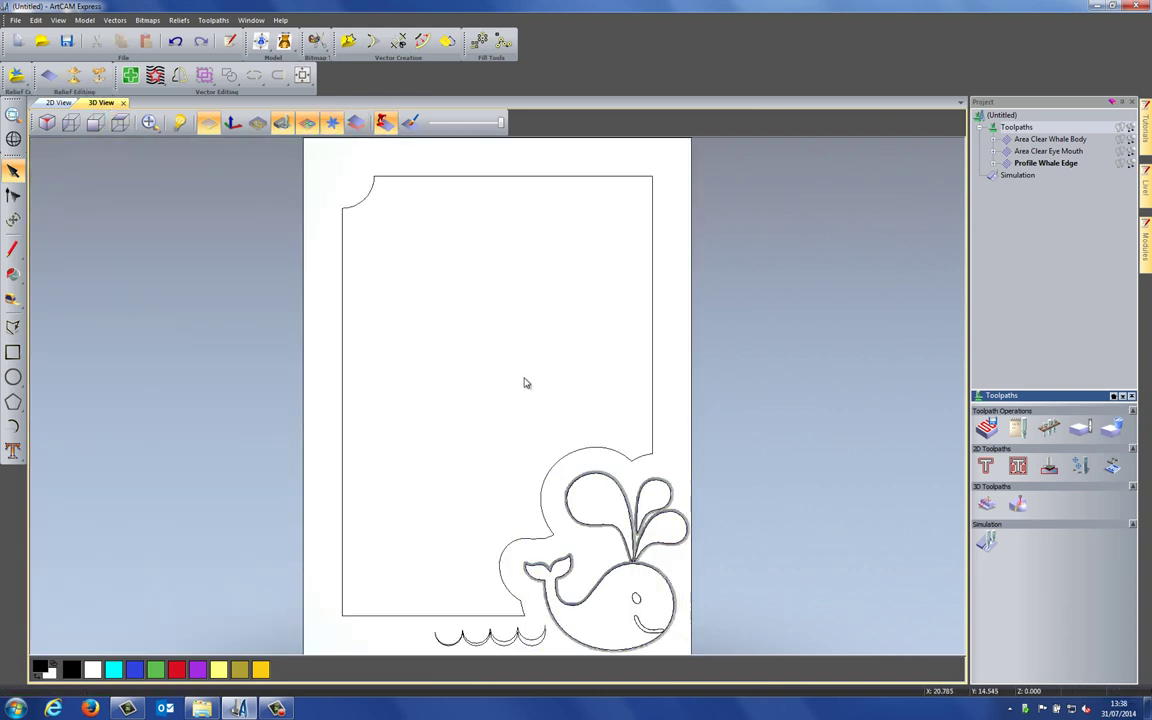
# Step: Set up a profiling toolpath along the inner picture frame outline with a finish depth of 5 mm
pyautogui.click(344, 211)
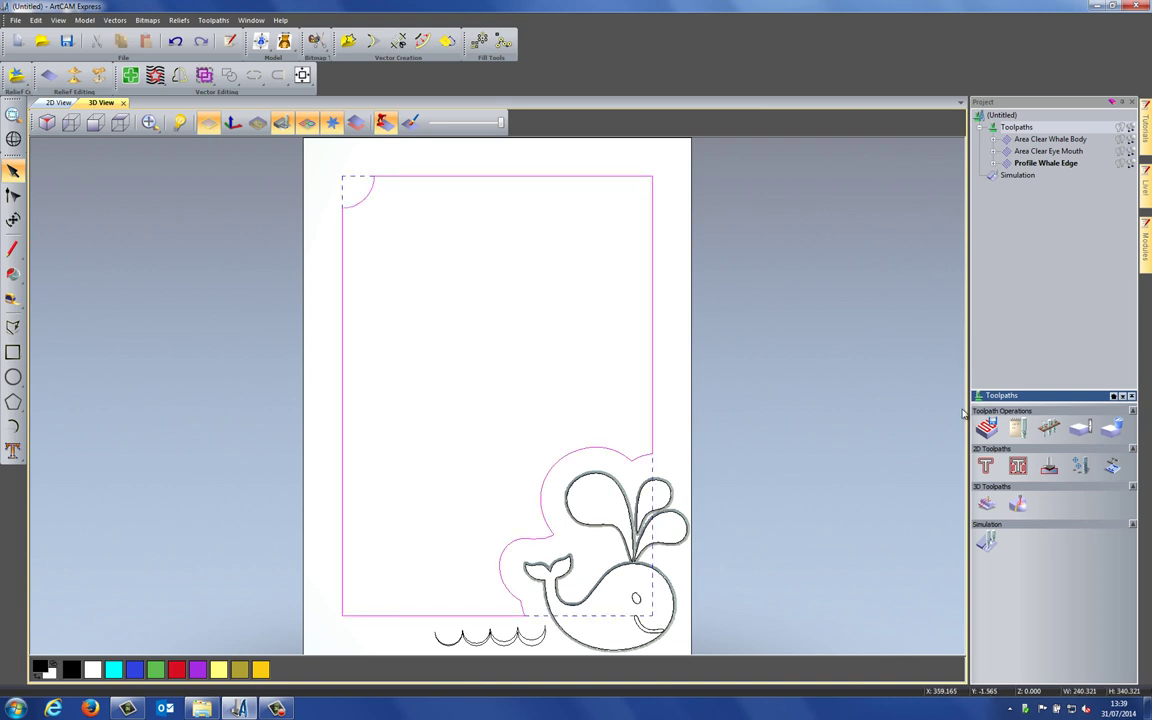
pyautogui.click(988, 466)
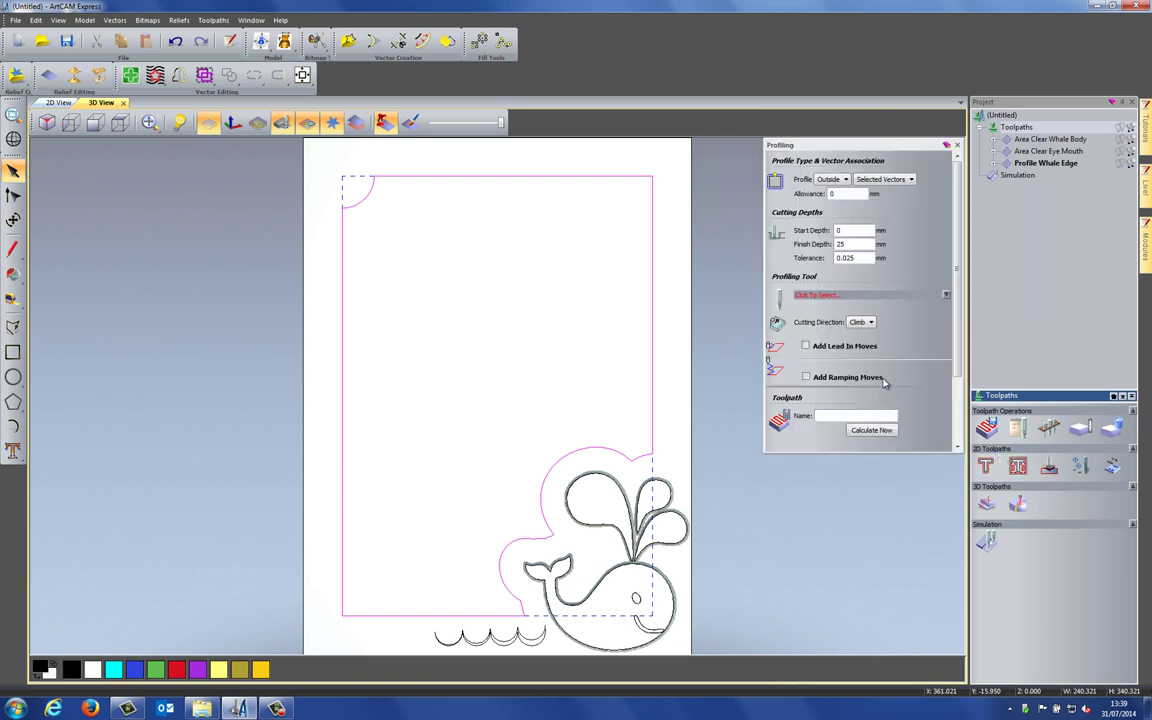
pyautogui.click(831, 180)
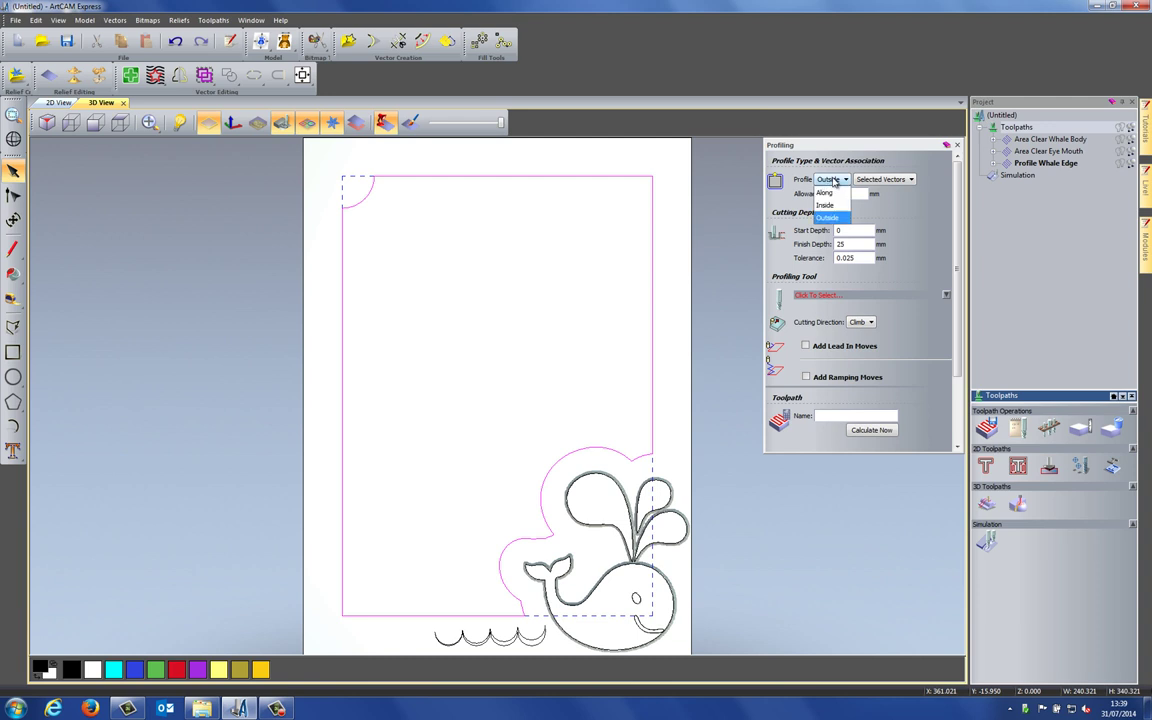
pyautogui.click(823, 222)
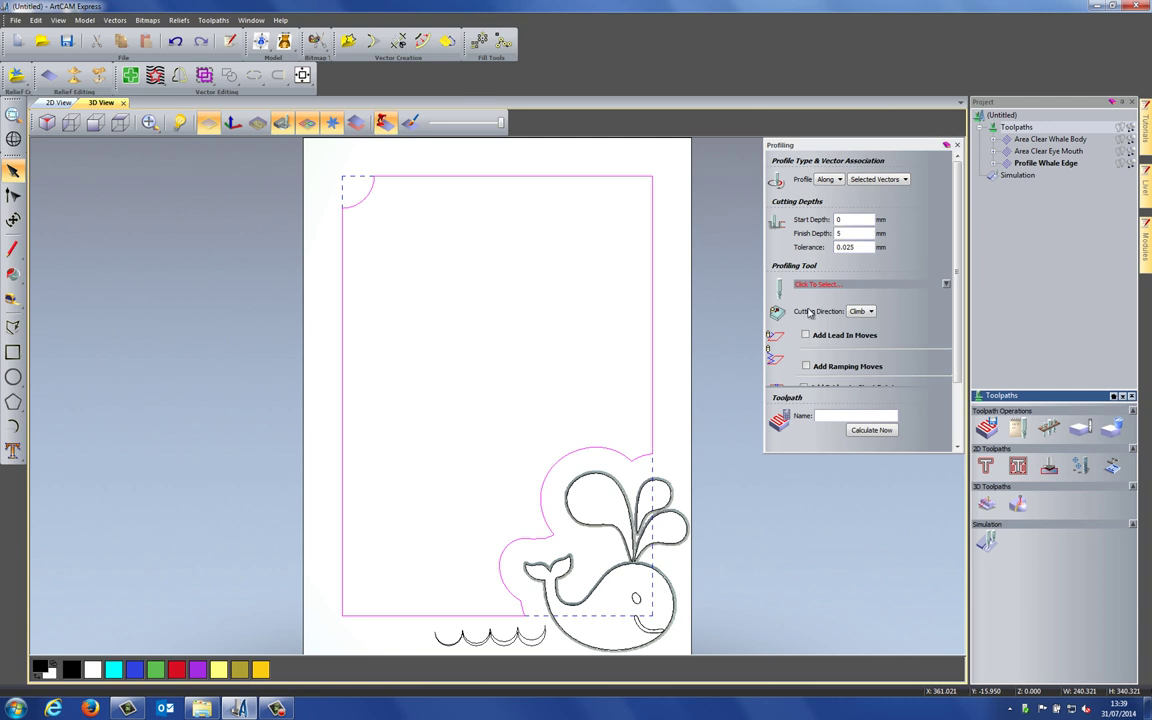
# Step: Assign the V-Bit 32 mm 90 degree tool to the inner frame profile, calculate the toolpath and close the profiling settings
pyautogui.click(838, 289)
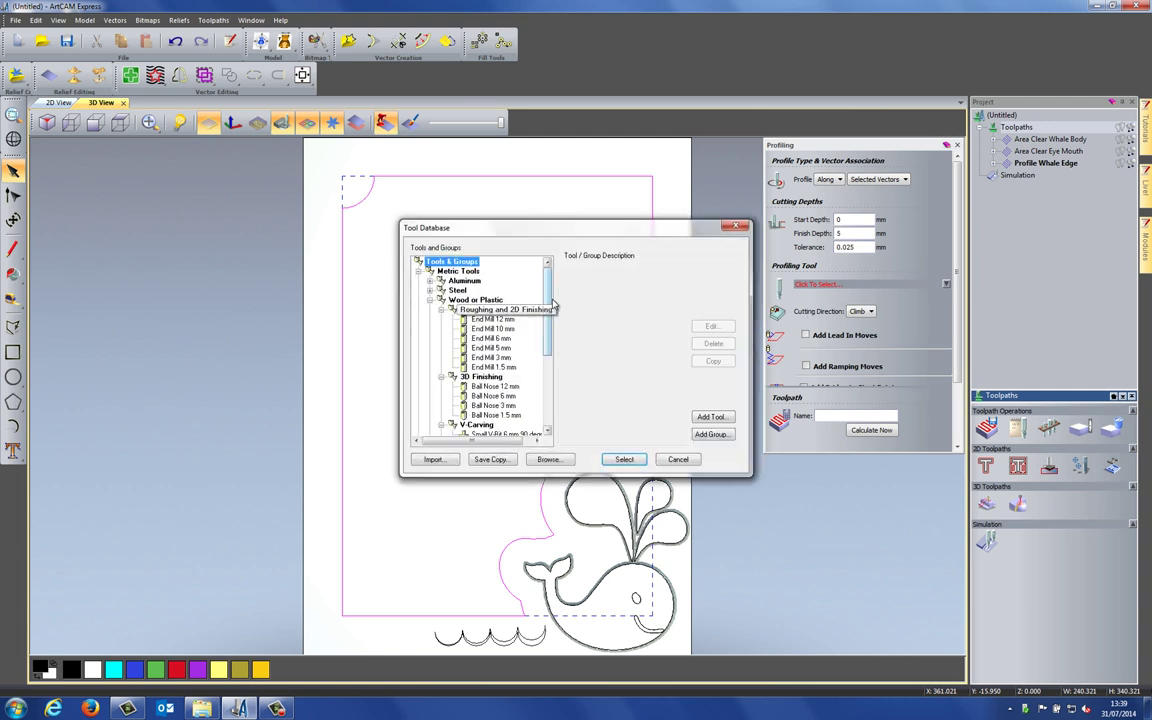
pyautogui.scroll(-5, 541, 350)
pyautogui.click(503, 368)
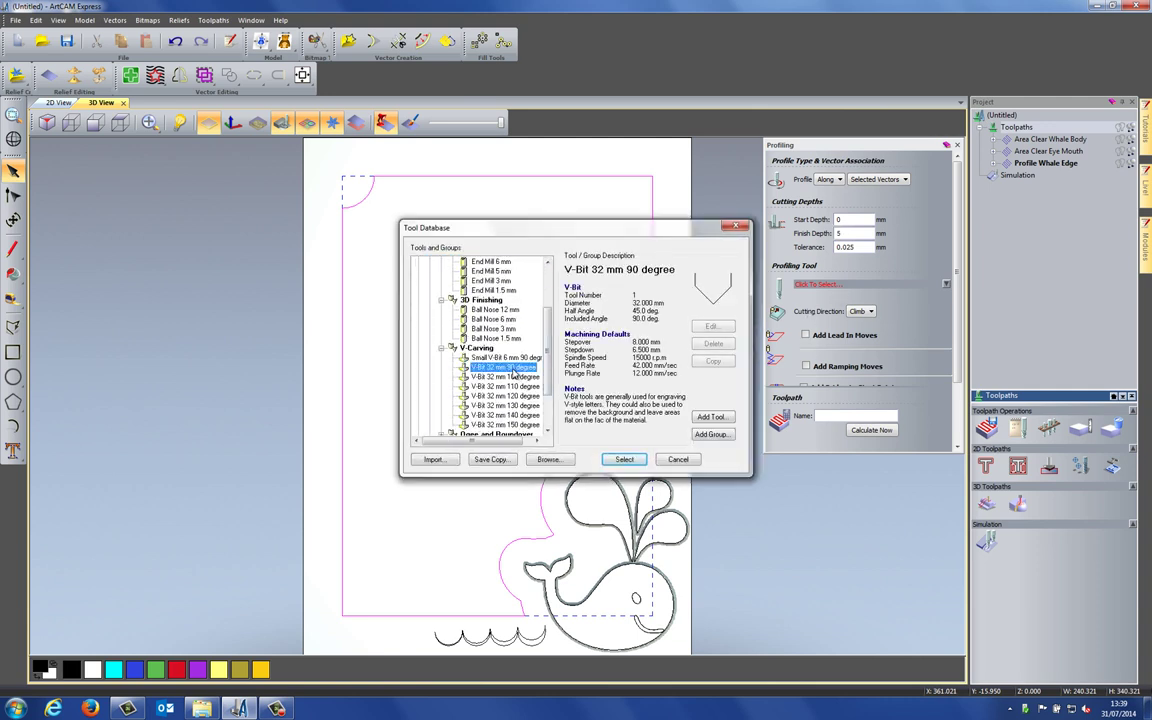
pyautogui.doubleClick(503, 368)
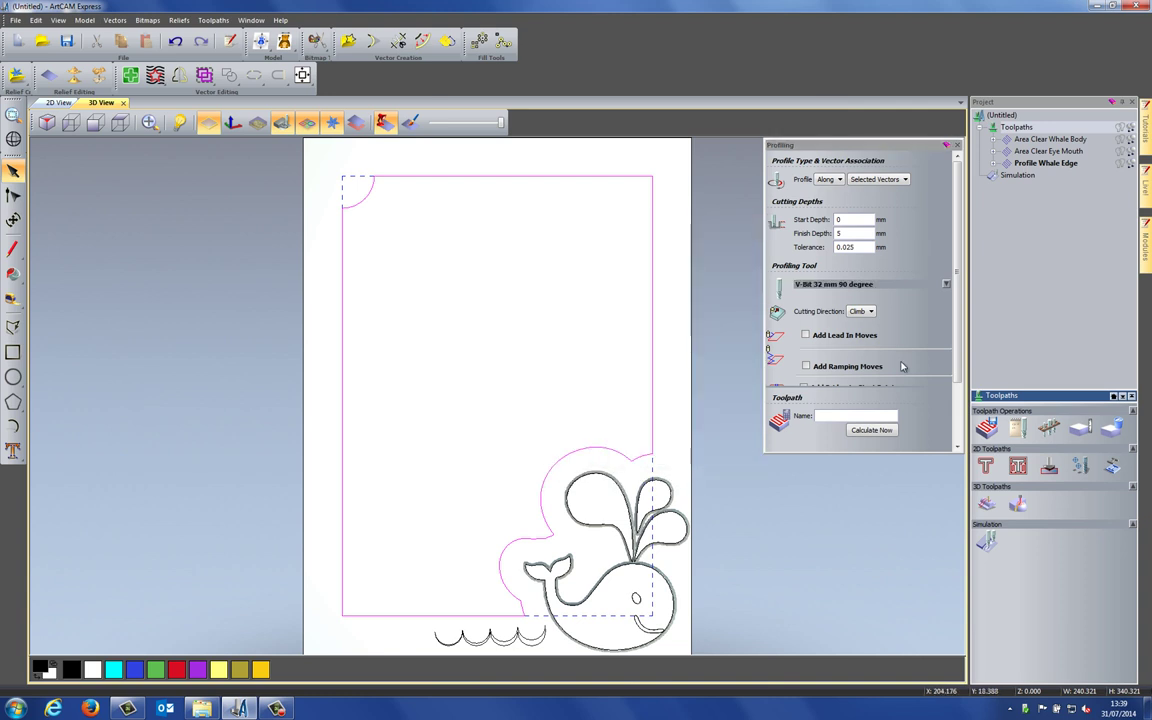
pyautogui.scroll(-3, 859, 312)
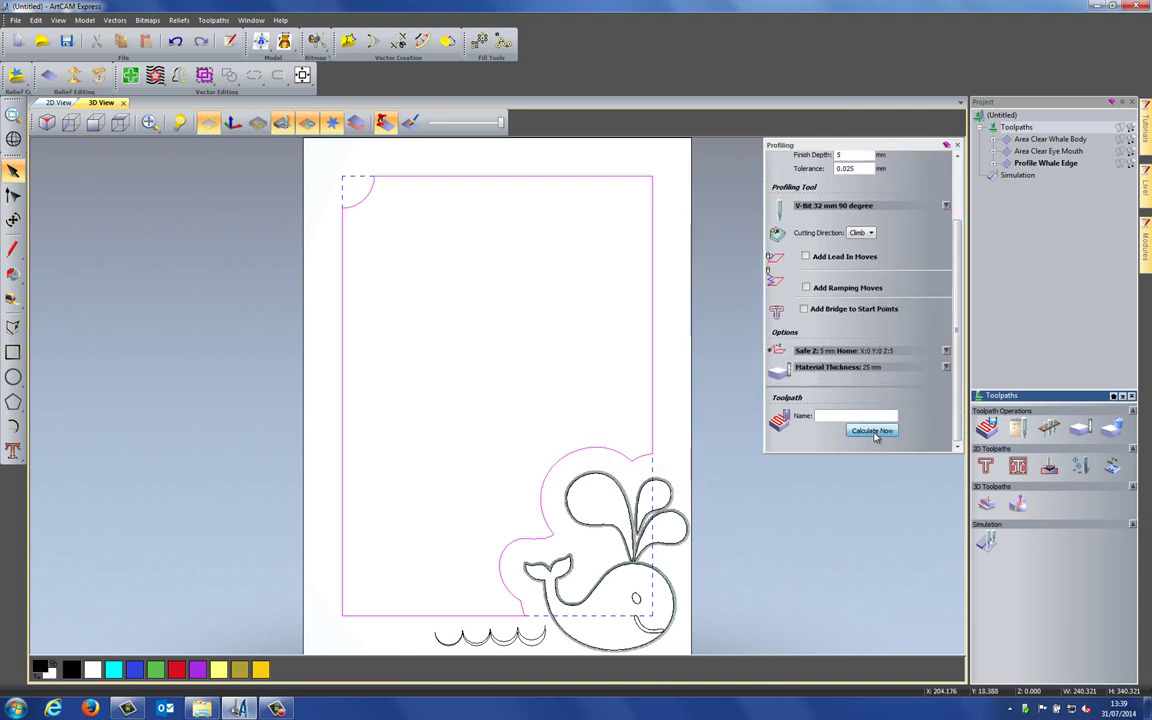
pyautogui.click(871, 430)
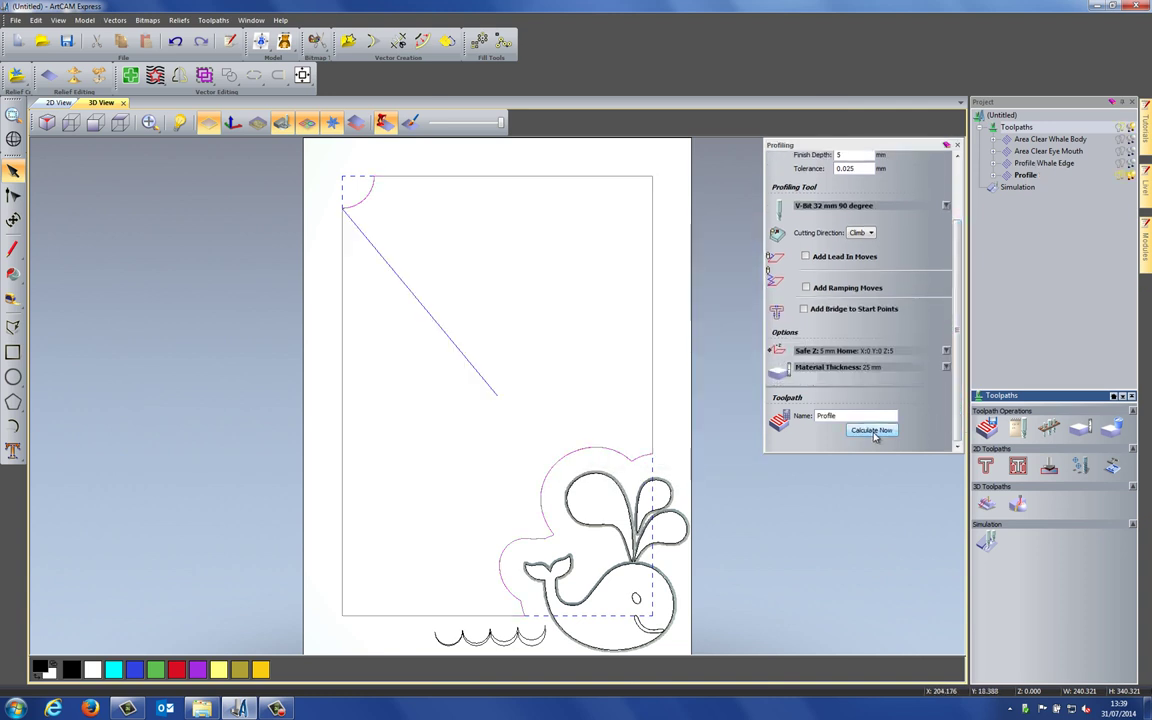
pyautogui.click(956, 145)
# Step: Rename the new inner frame toolpath as Profile Inner Chamfer
pyautogui.rightClick(1020, 176)
pyautogui.click(1054, 308)
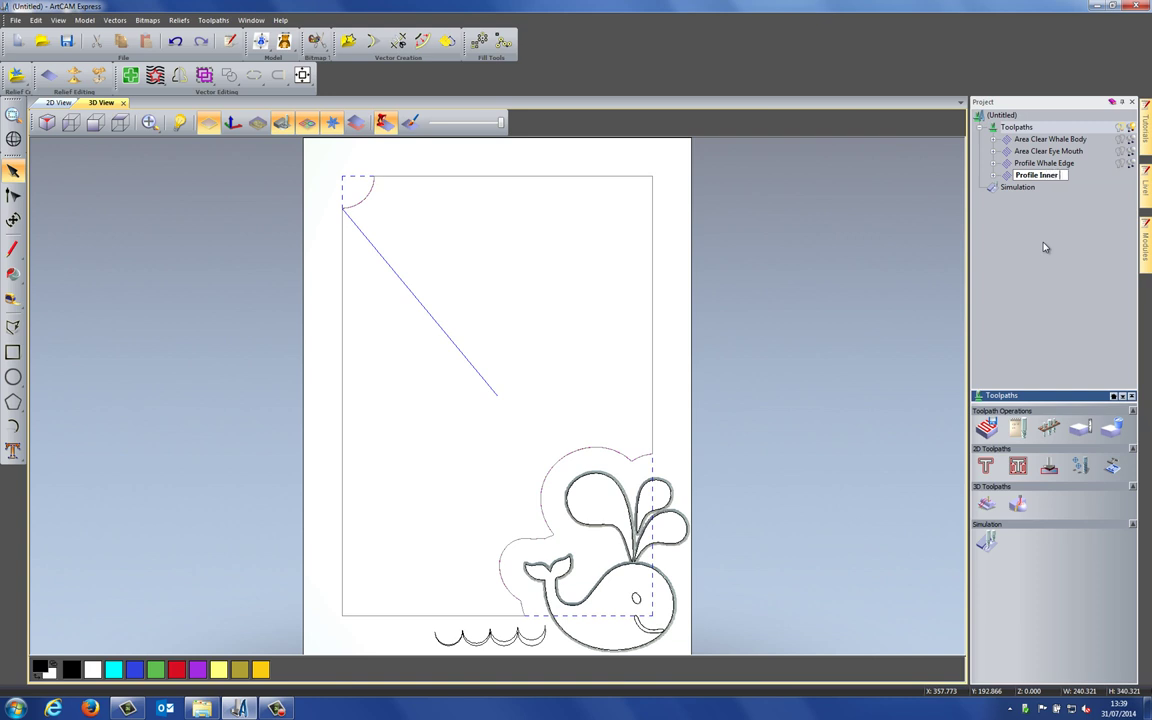
pyautogui.write('Inner Chamfer')
pyautogui.press('Return')
# Step: Simulate the Profile Inner Chamfer toolpath and display the vectors over the result
pyautogui.rightClick(1016, 178)
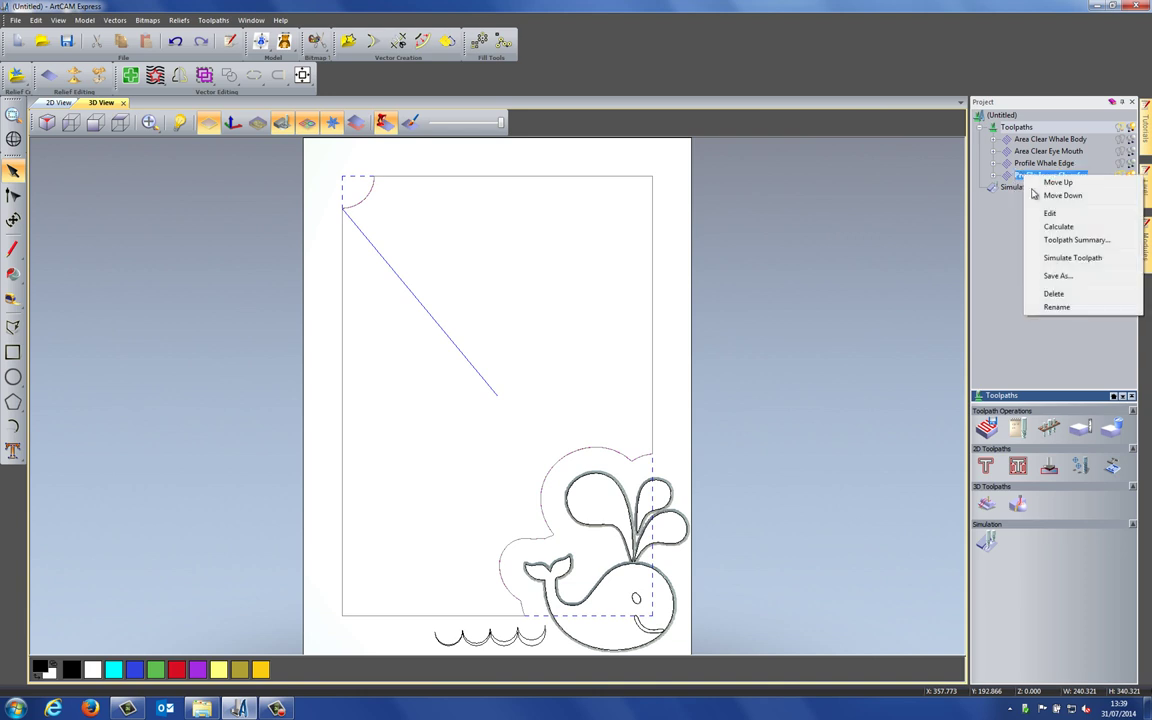
pyautogui.click(1060, 258)
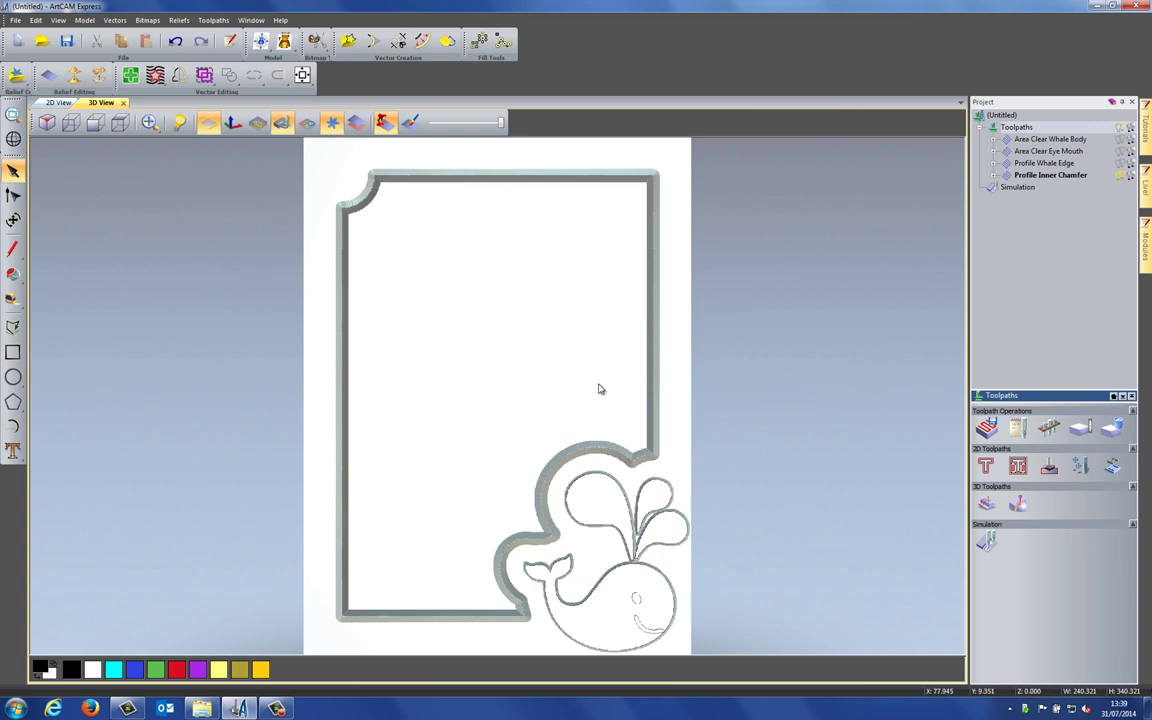
pyautogui.click(307, 122)
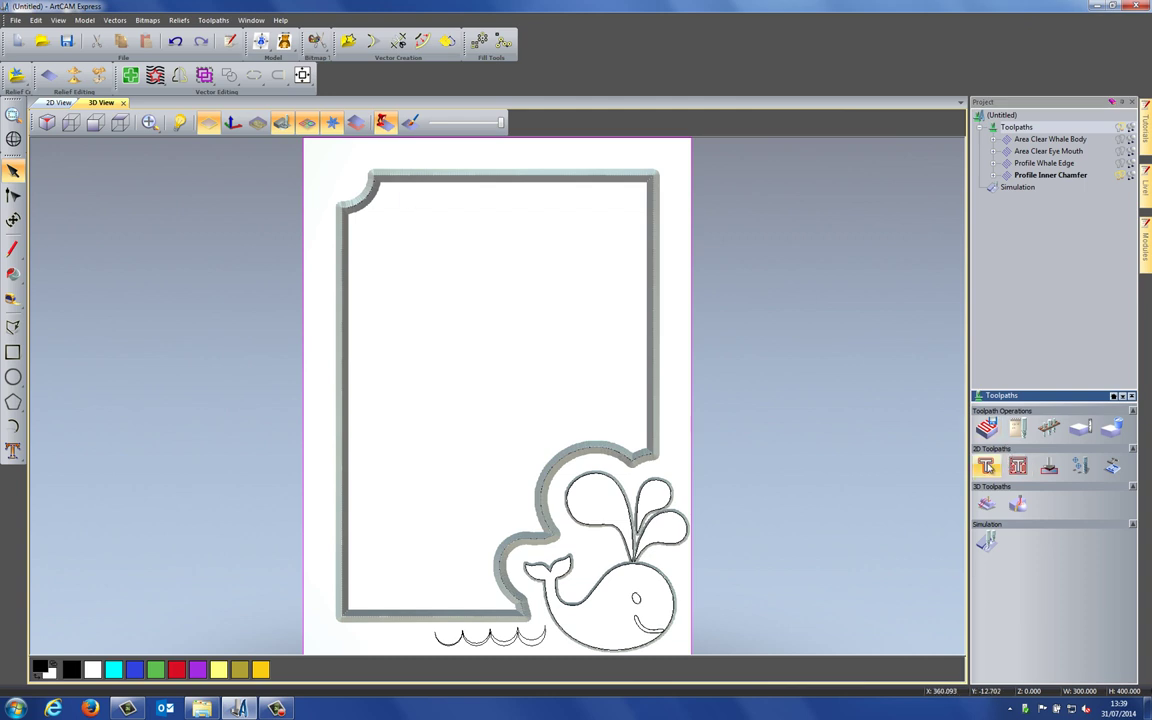
# Step: Set up a profiling toolpath along the outer border rectangle of the model with a finish depth of 1 mm
pyautogui.click(987, 466)
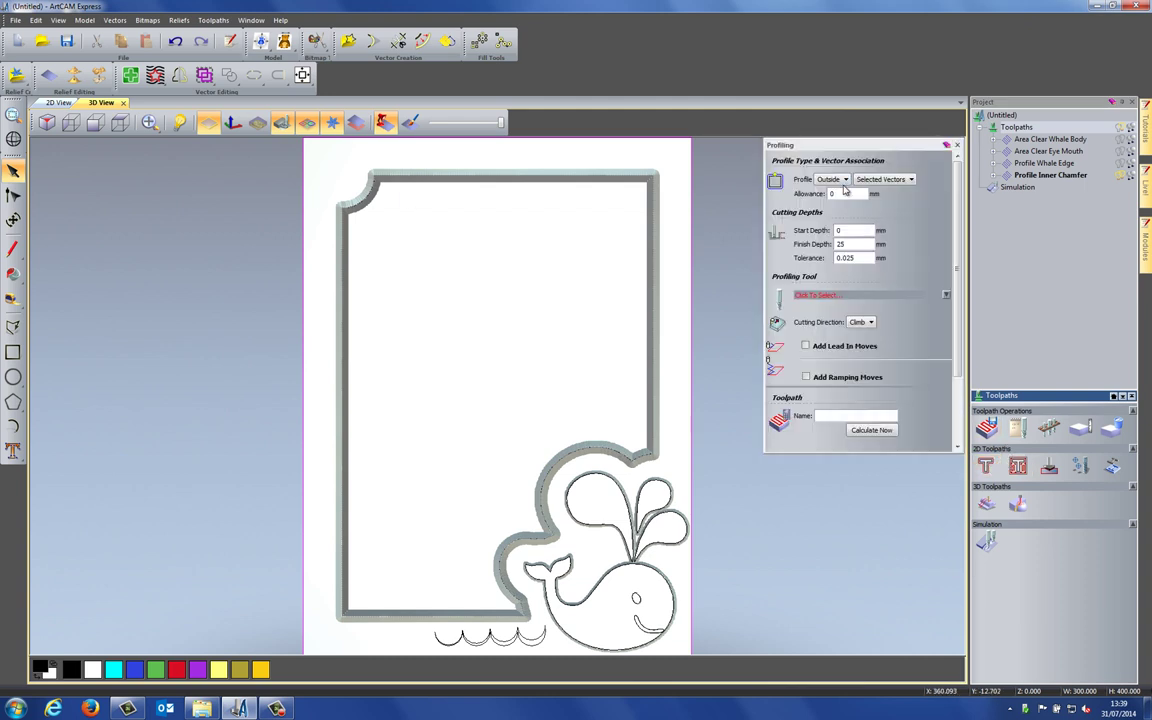
pyautogui.click(844, 180)
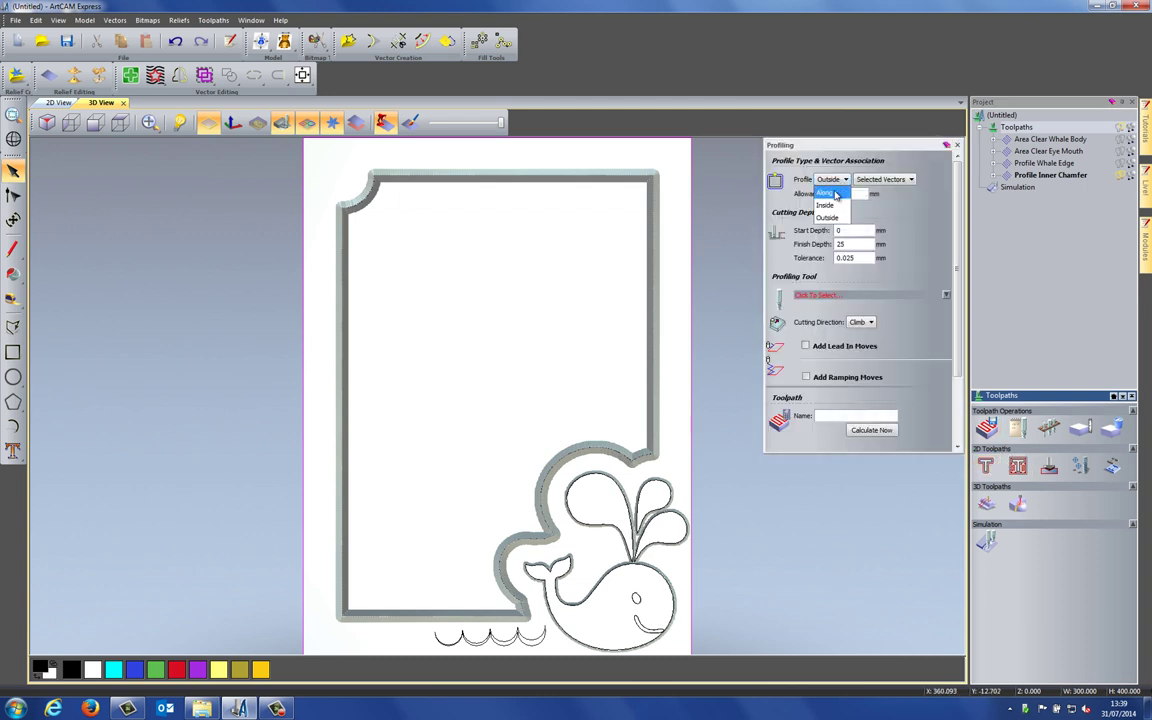
pyautogui.click(836, 194)
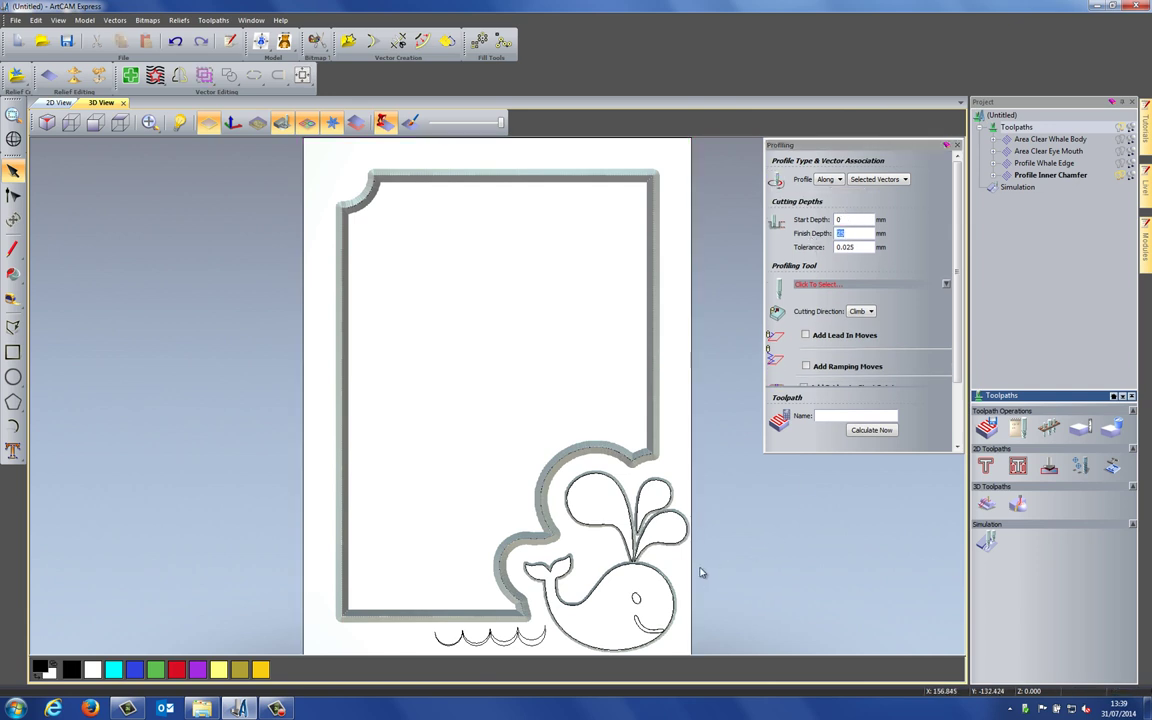
pyautogui.scroll(5, 700, 555)
pyautogui.scroll(3, 708, 468)
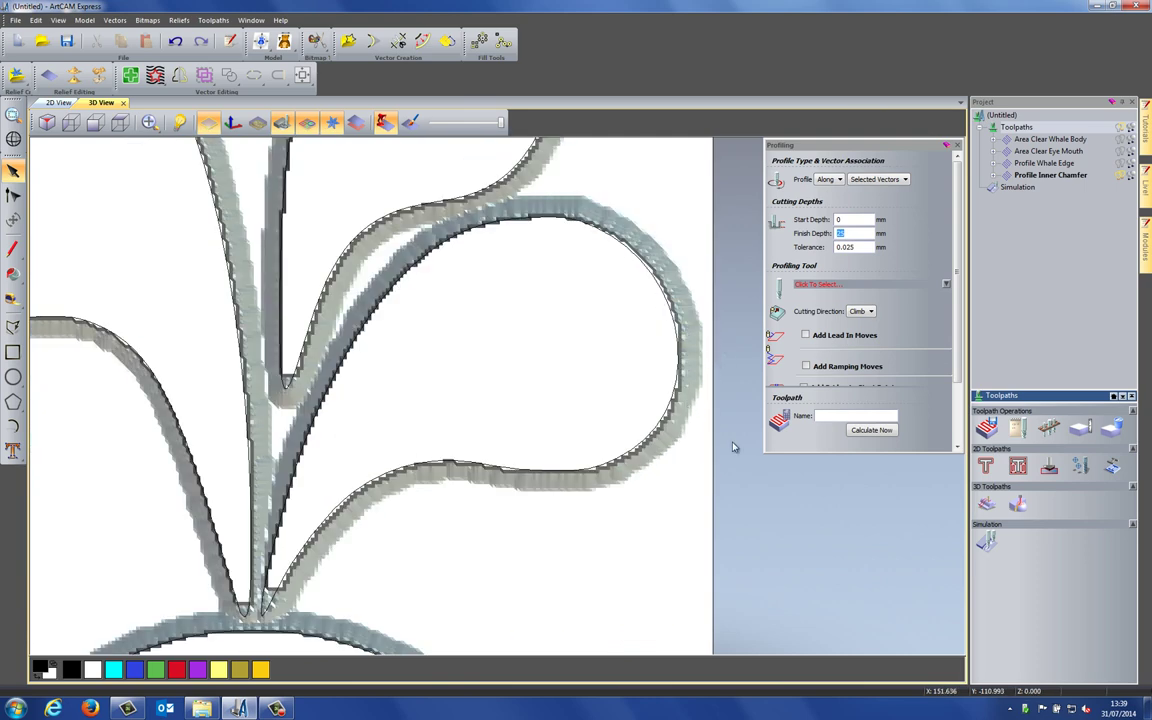
pyautogui.moveTo(391, 537); pyautogui.dragTo(345, 424)
pyautogui.scroll(2, 621, 343)
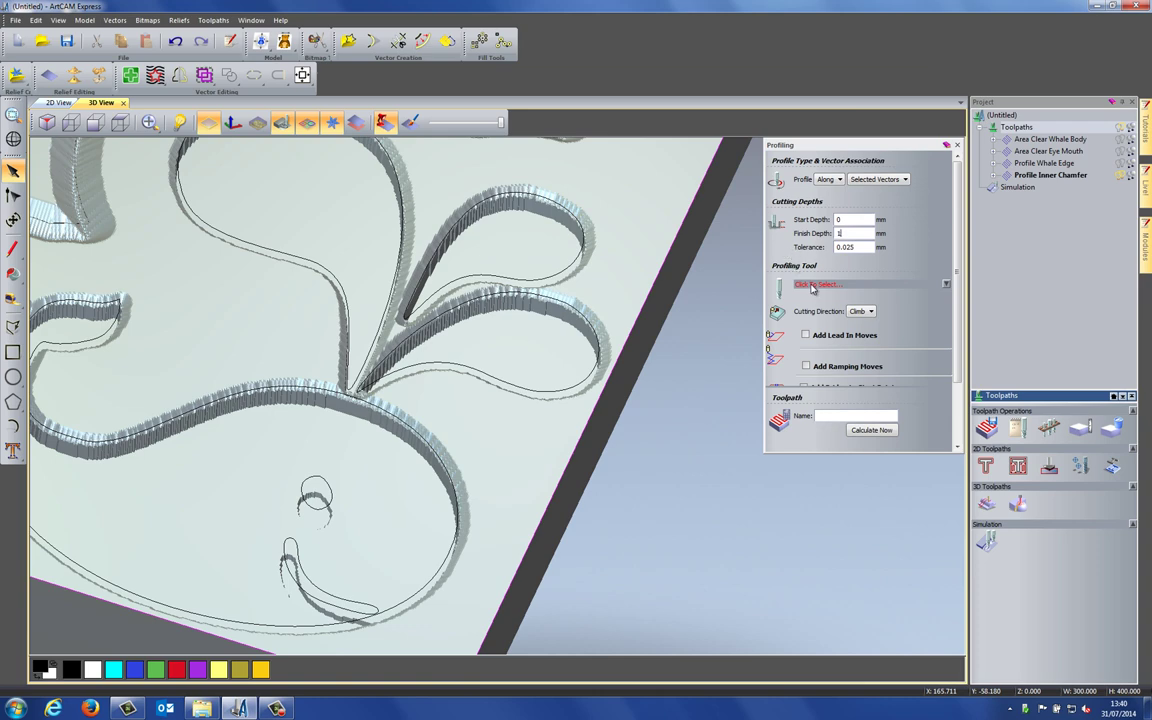
# Step: Assign the V-Bit 32 mm 90 degree tool to the outer border profile, calculate the toolpath and close the profiling settings
pyautogui.click(812, 286)
pyautogui.scroll(-5, 500, 340)
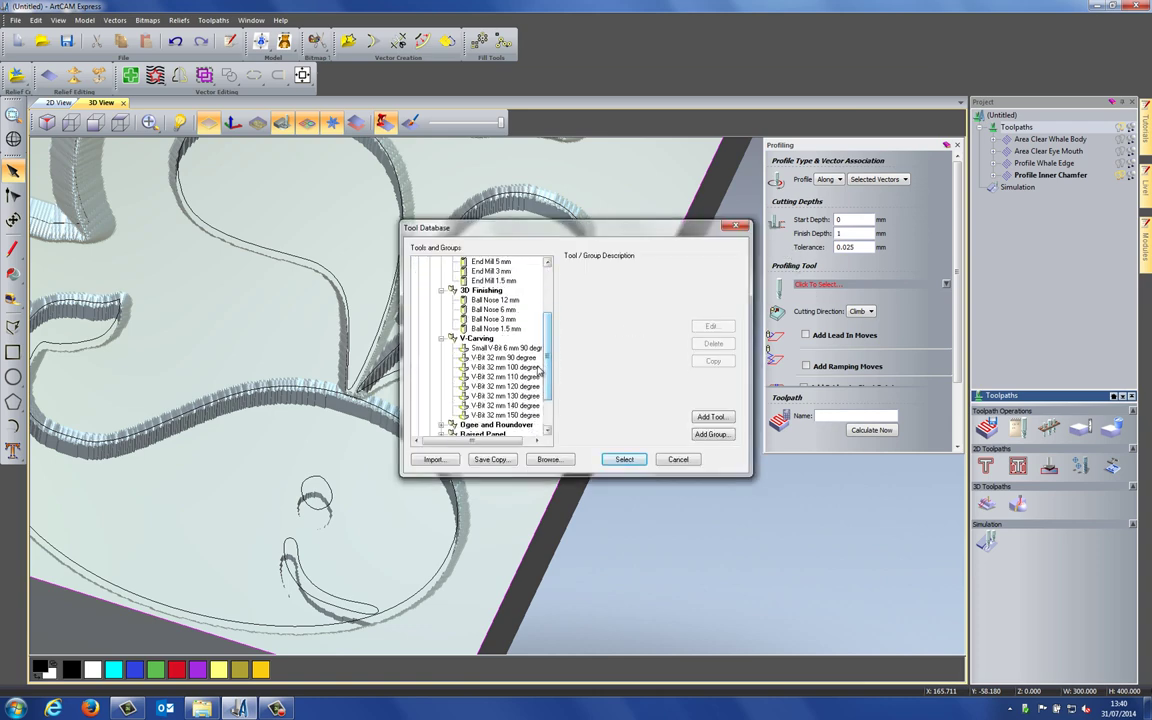
pyautogui.doubleClick(505, 357)
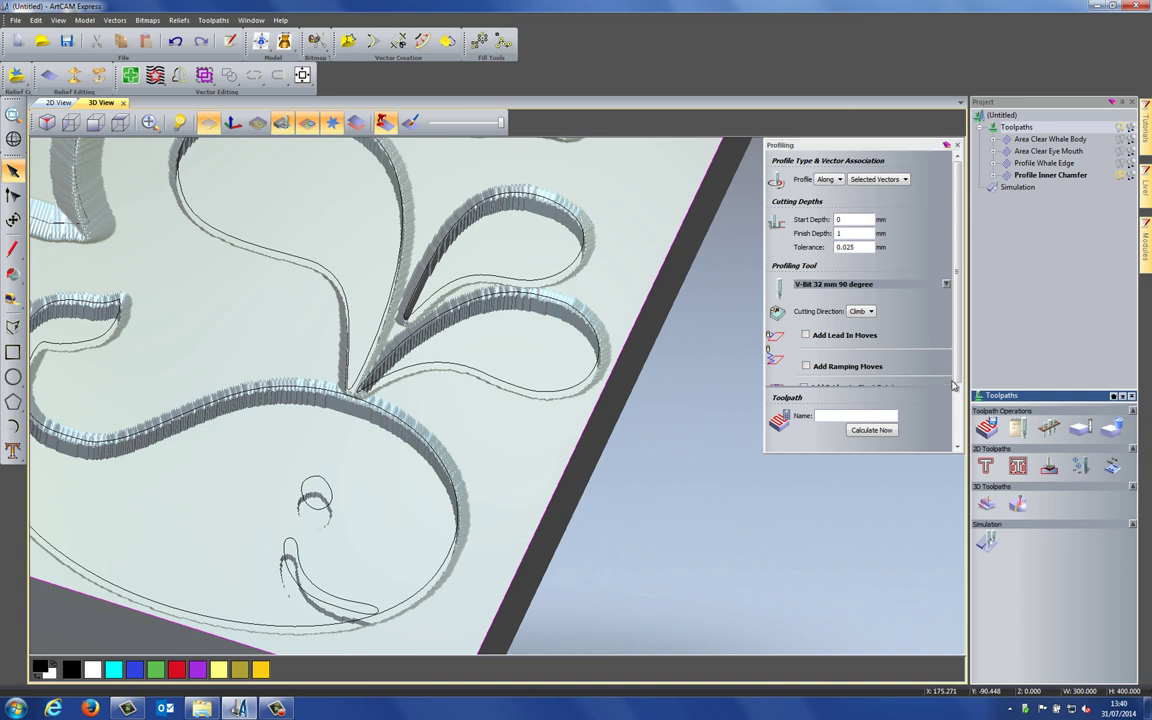
pyautogui.scroll(-2, 957, 395)
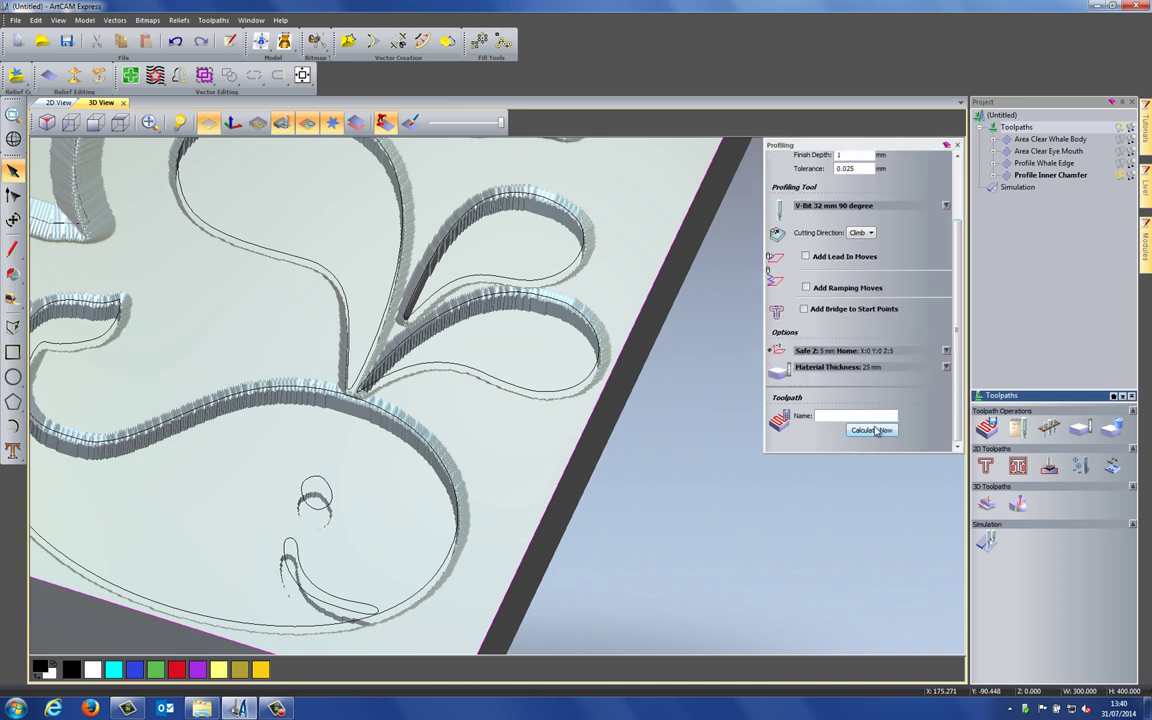
pyautogui.click(872, 430)
pyautogui.click(957, 147)
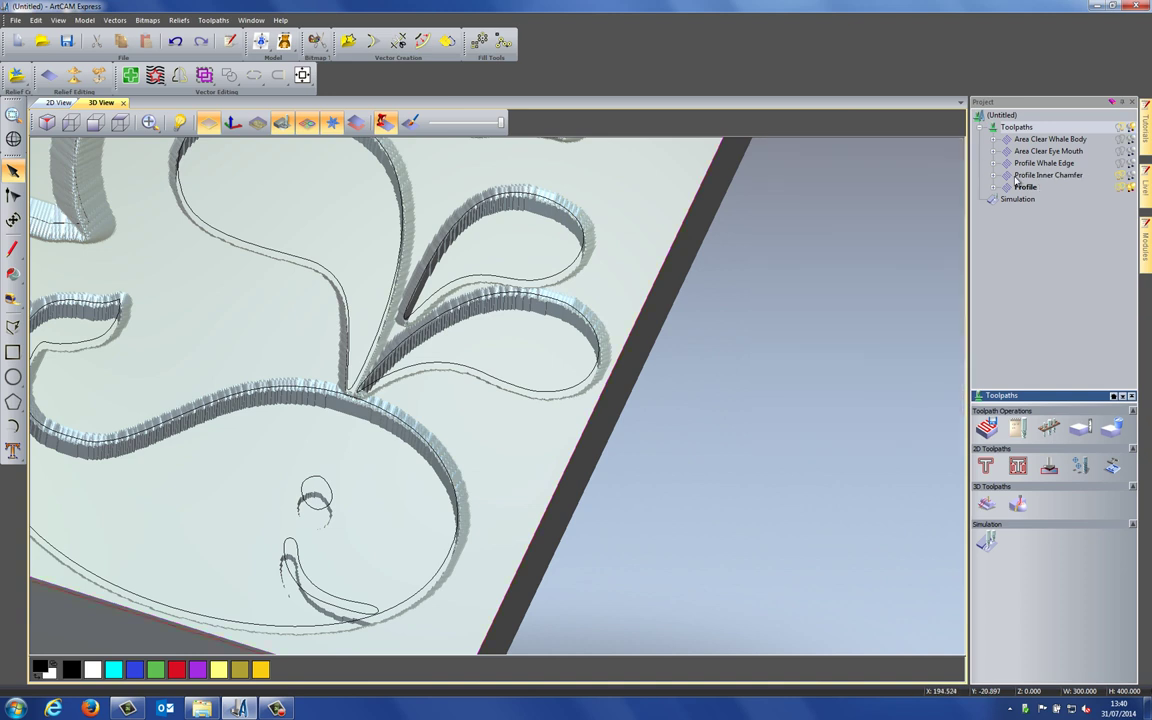
# Step: Rename the new outer border toolpath as Profile Outer Chamfer
pyautogui.rightClick(1028, 188)
pyautogui.click(1065, 321)
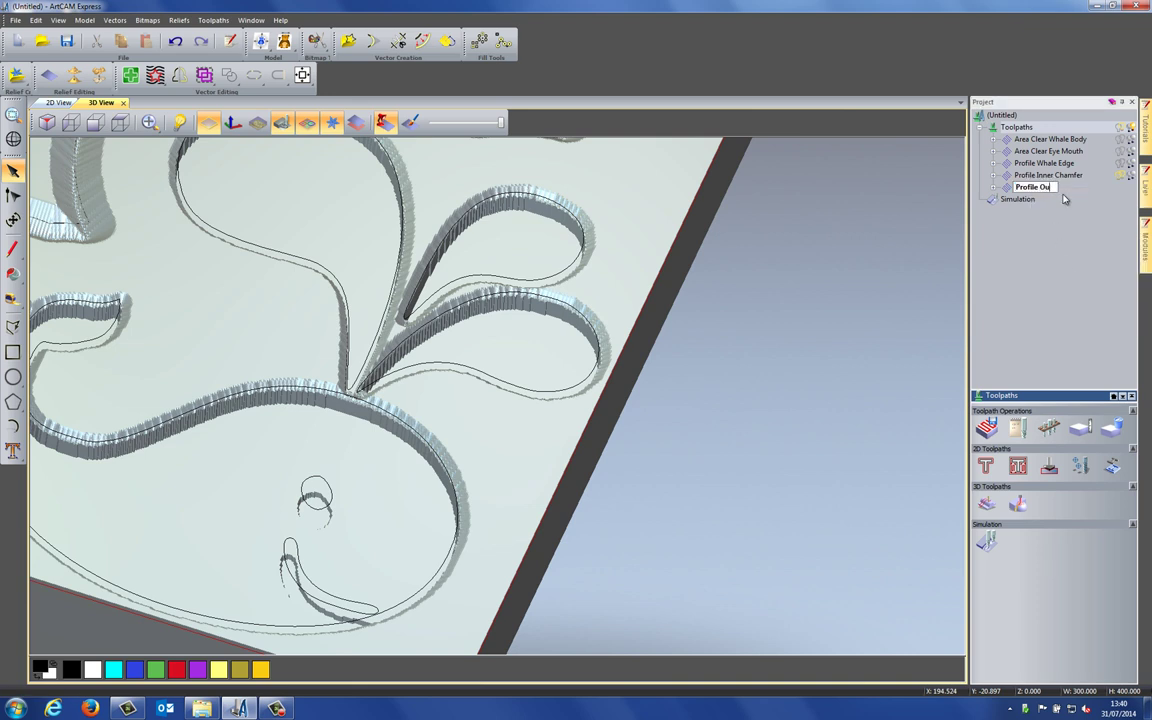
pyautogui.write('Outer Chamfer')
pyautogui.press('Return')
# Step: Simulate the Profile Outer Chamfer toolpath and inspect the chamfered edges at an angle and from above
pyautogui.rightClick(1050, 188)
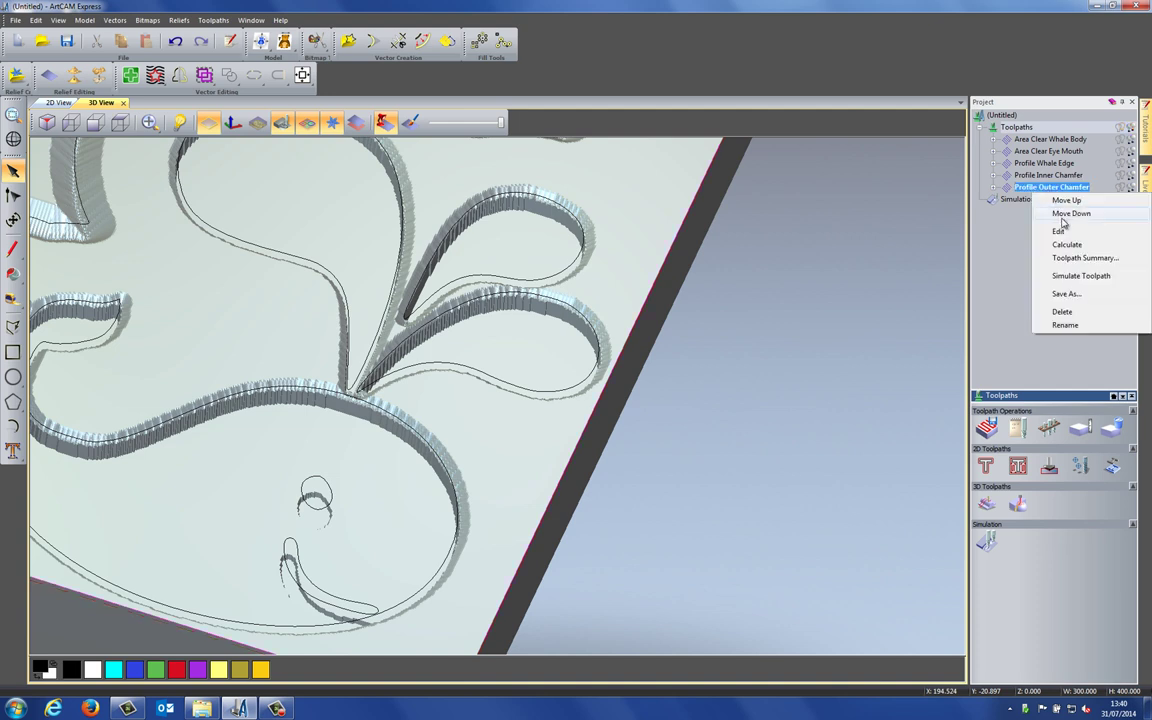
pyautogui.click(1080, 275)
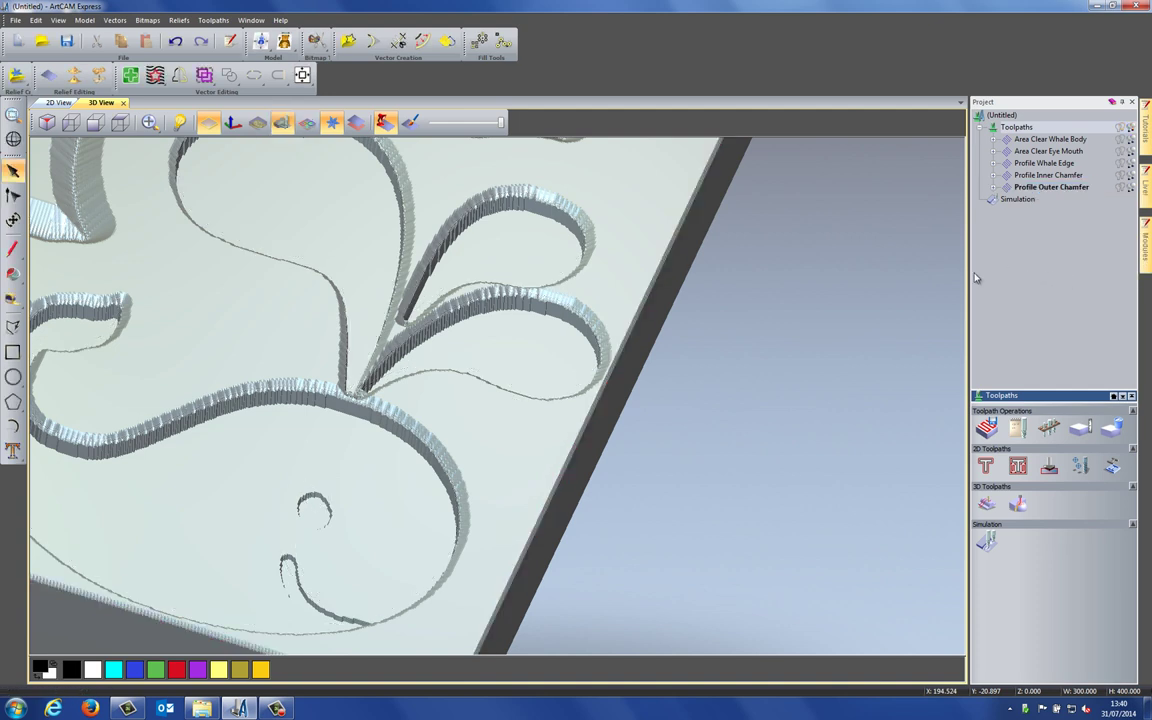
pyautogui.moveTo(597, 465); pyautogui.dragTo(483, 403)
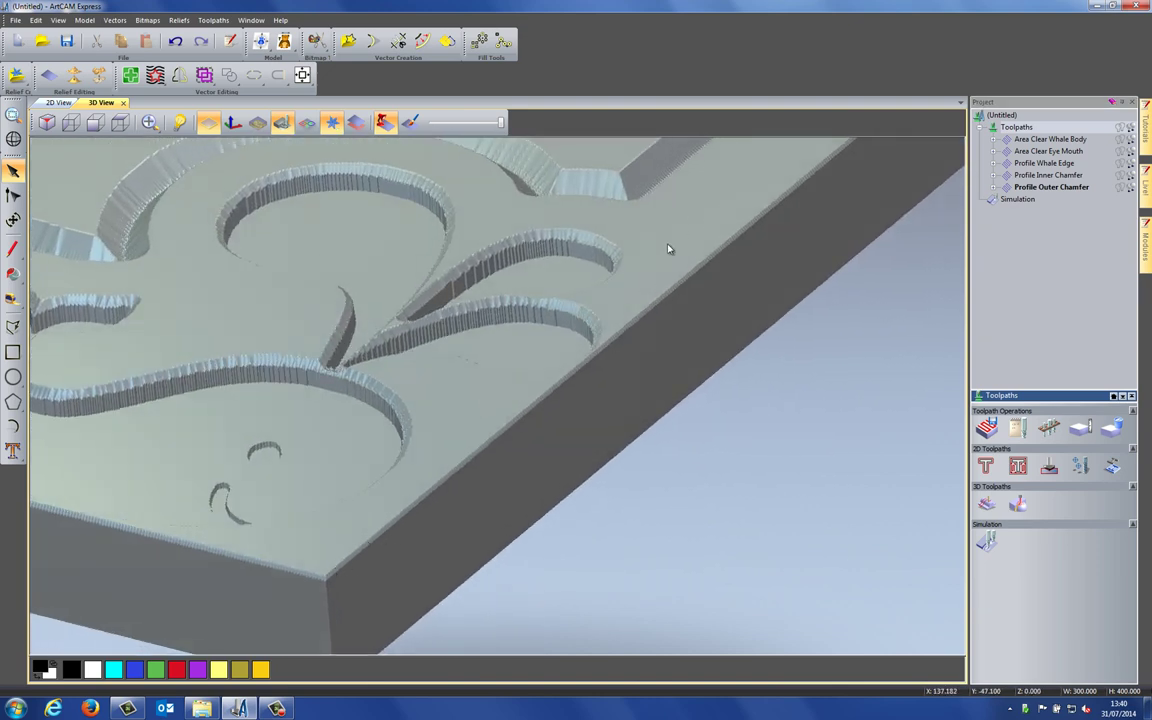
pyautogui.scroll(-3, 428, 274)
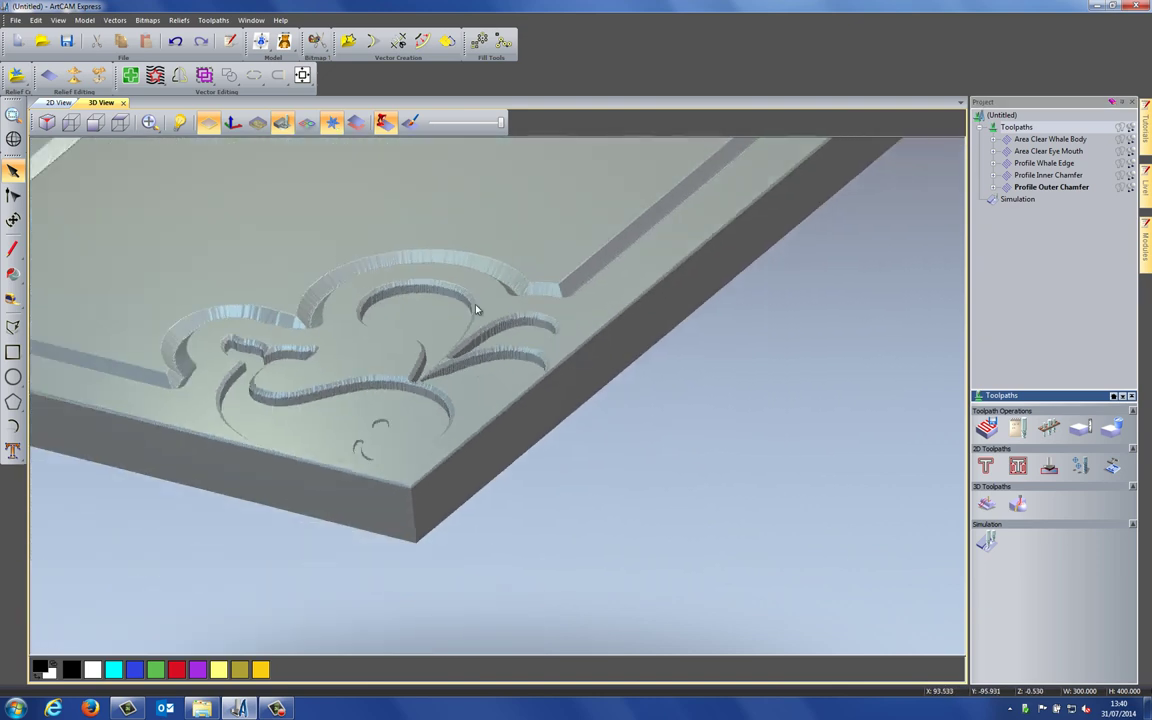
pyautogui.moveTo(428, 274); pyautogui.dragTo(124, 122)
pyautogui.click(121, 122)
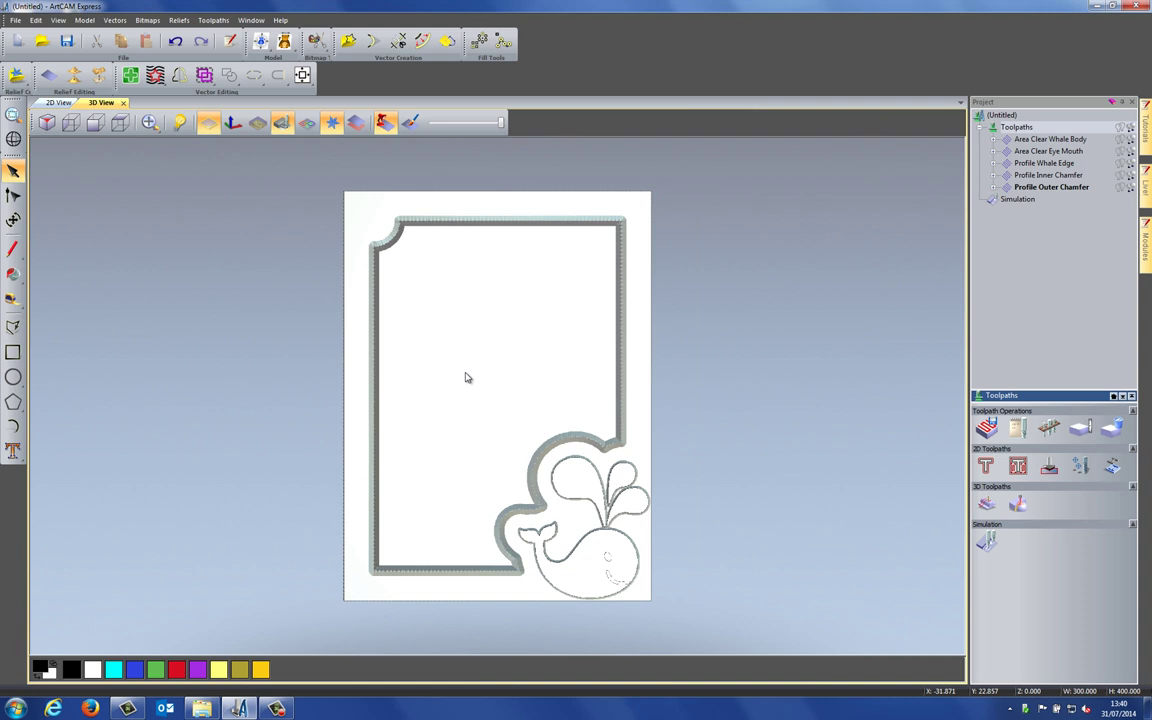
# Step: Display the vectors, select the wave shapes beside the whale and set up V-bit carving for them with the V-Bit 32 mm 90 degree tool
pyautogui.scroll(5, 495, 608)
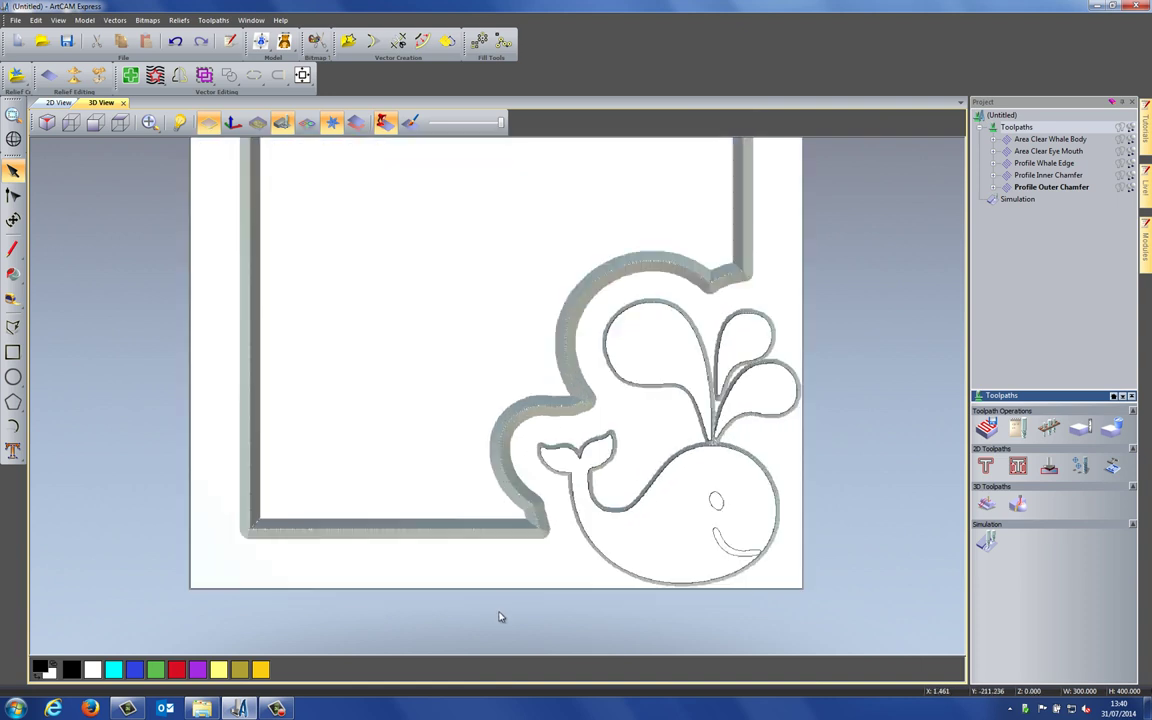
pyautogui.click(282, 120)
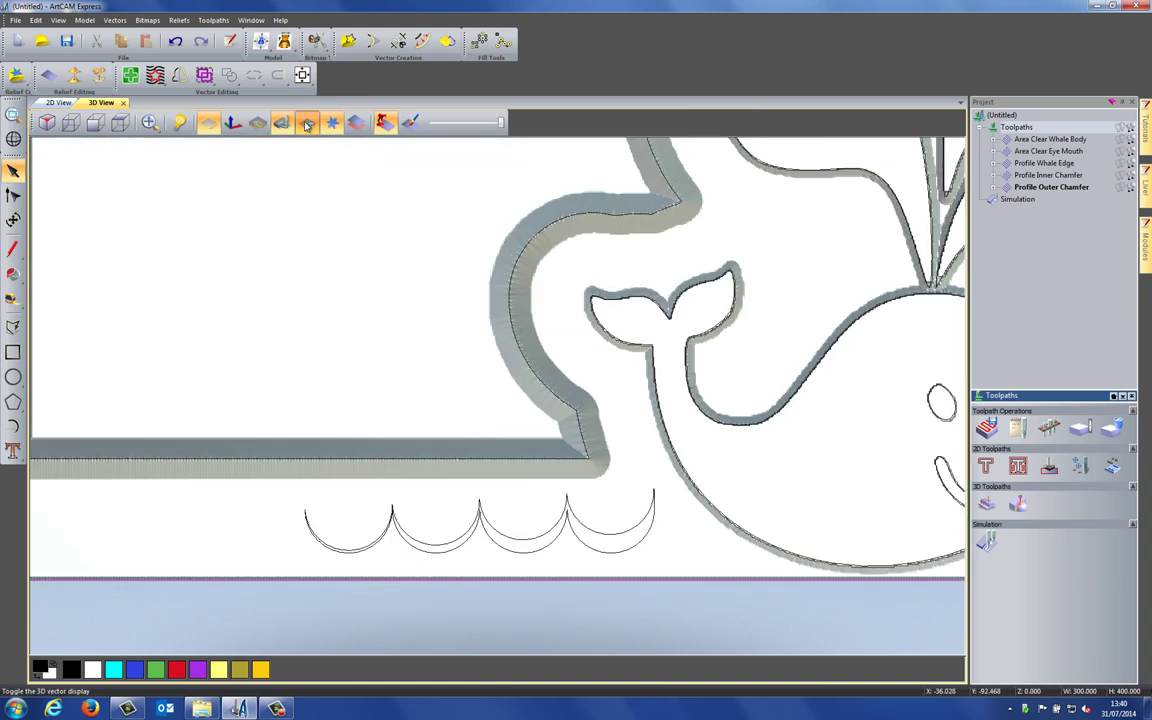
pyautogui.click(579, 538)
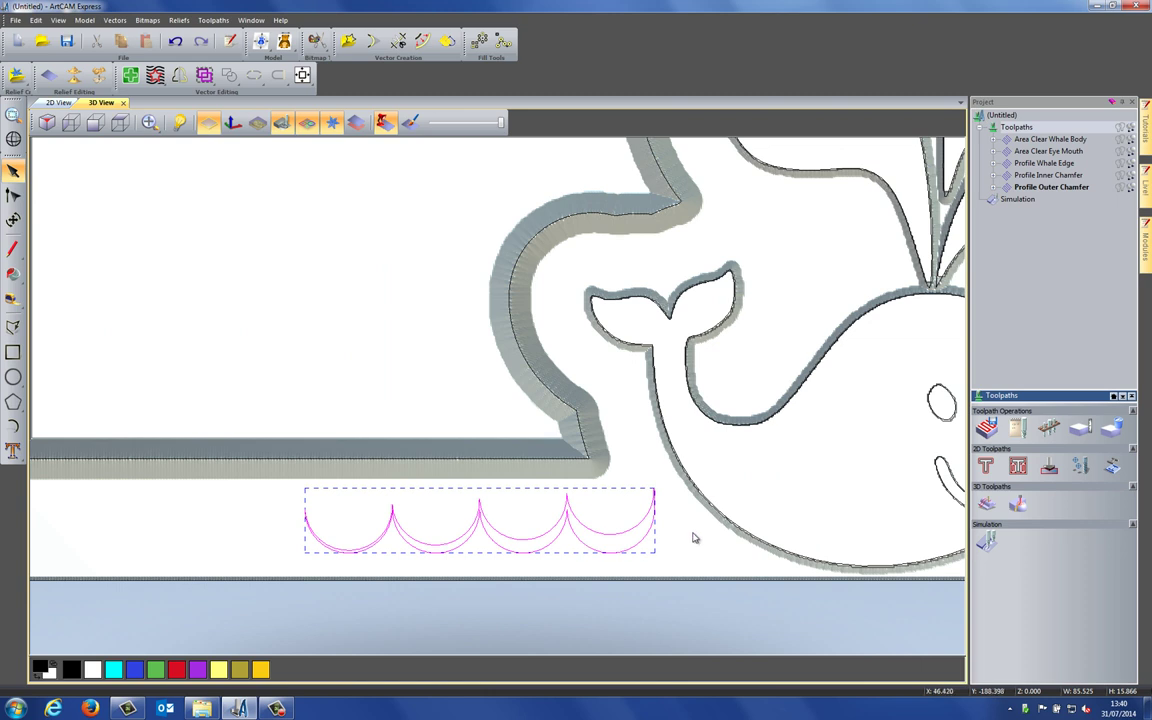
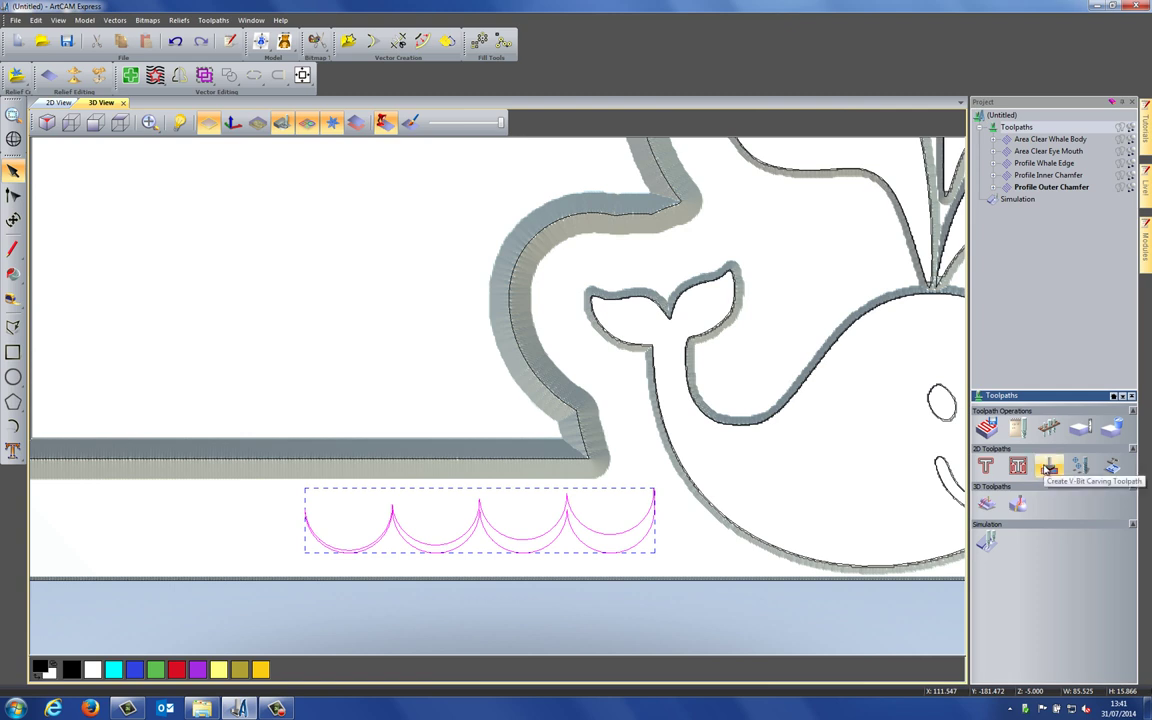
pyautogui.click(1048, 467)
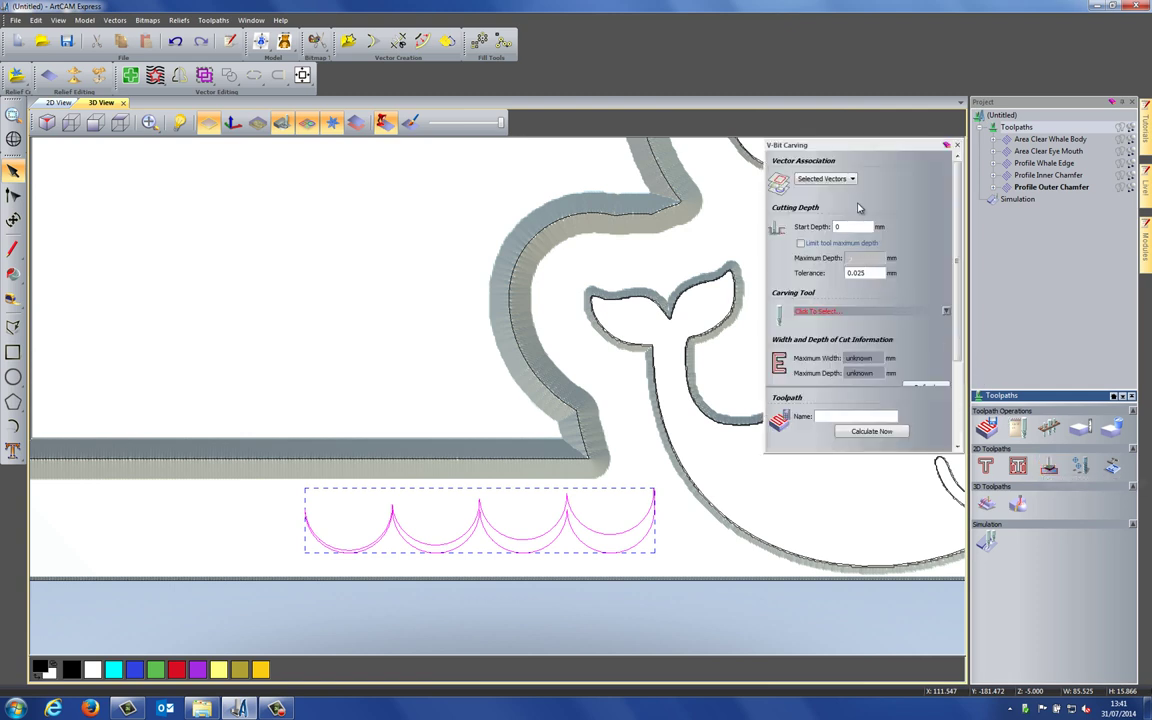
pyautogui.click(857, 319)
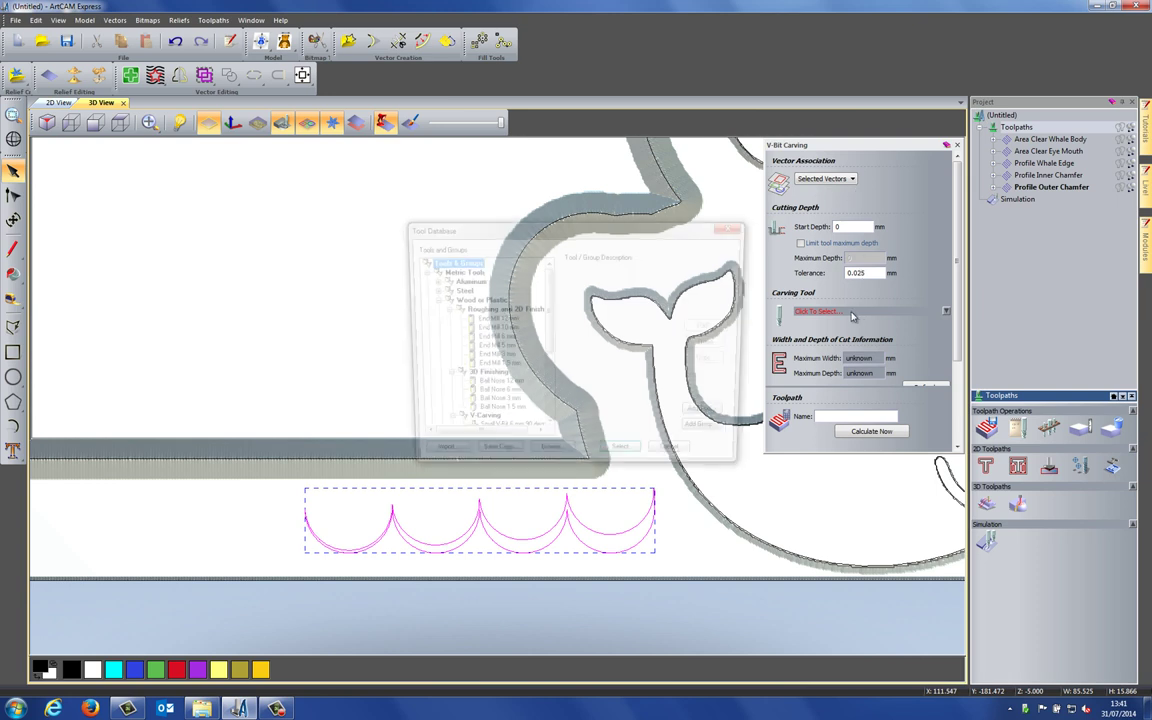
pyautogui.scroll(-5, 540, 390)
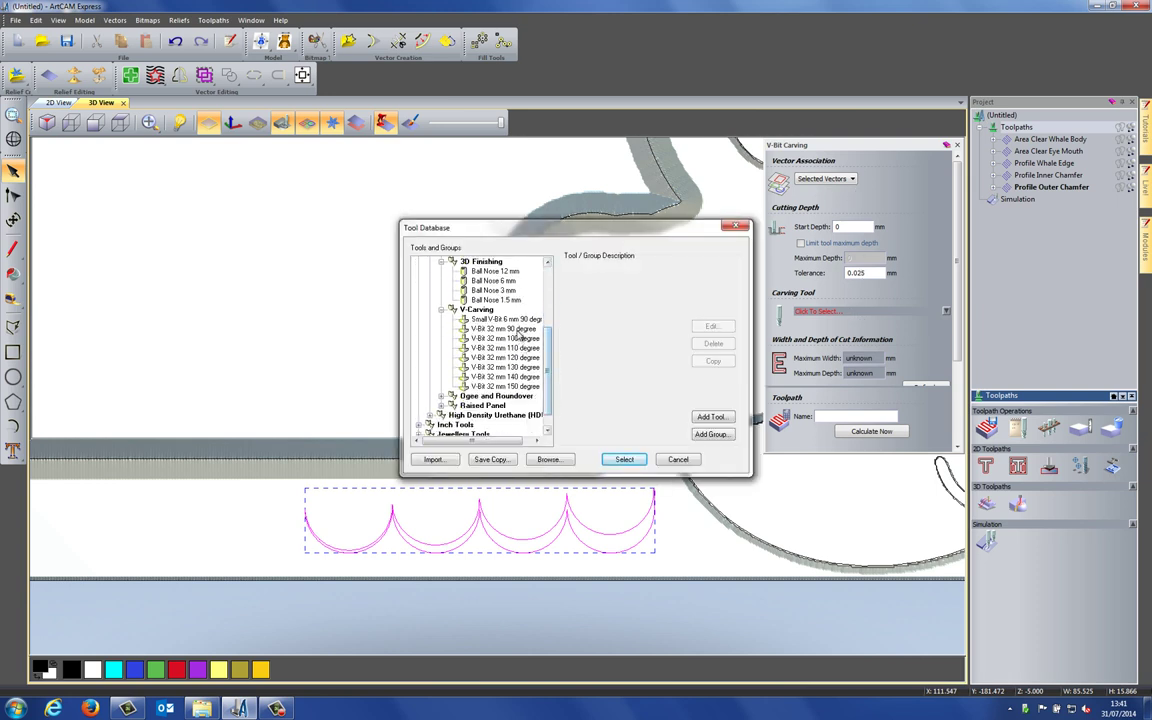
pyautogui.click(503, 328)
pyautogui.click(625, 459)
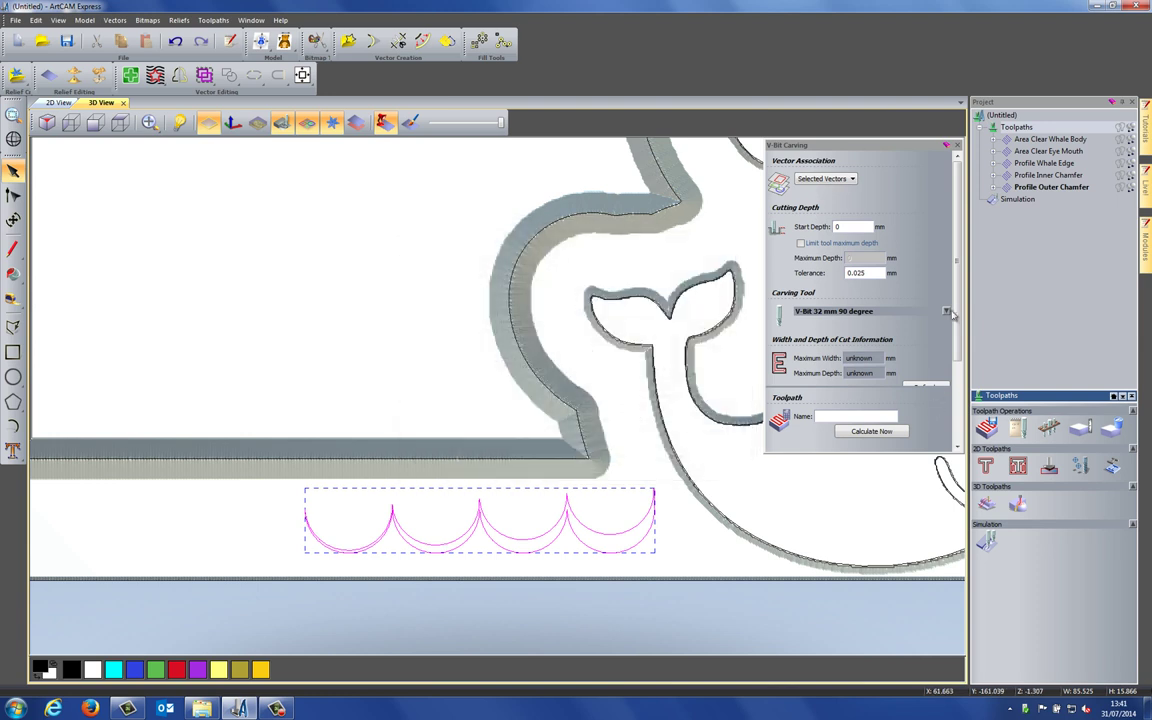
# Step: Refresh the maximum cut width and depth information for the waves and calculate the V-bit carving toolpath
pyautogui.scroll(-3, 830, 287)
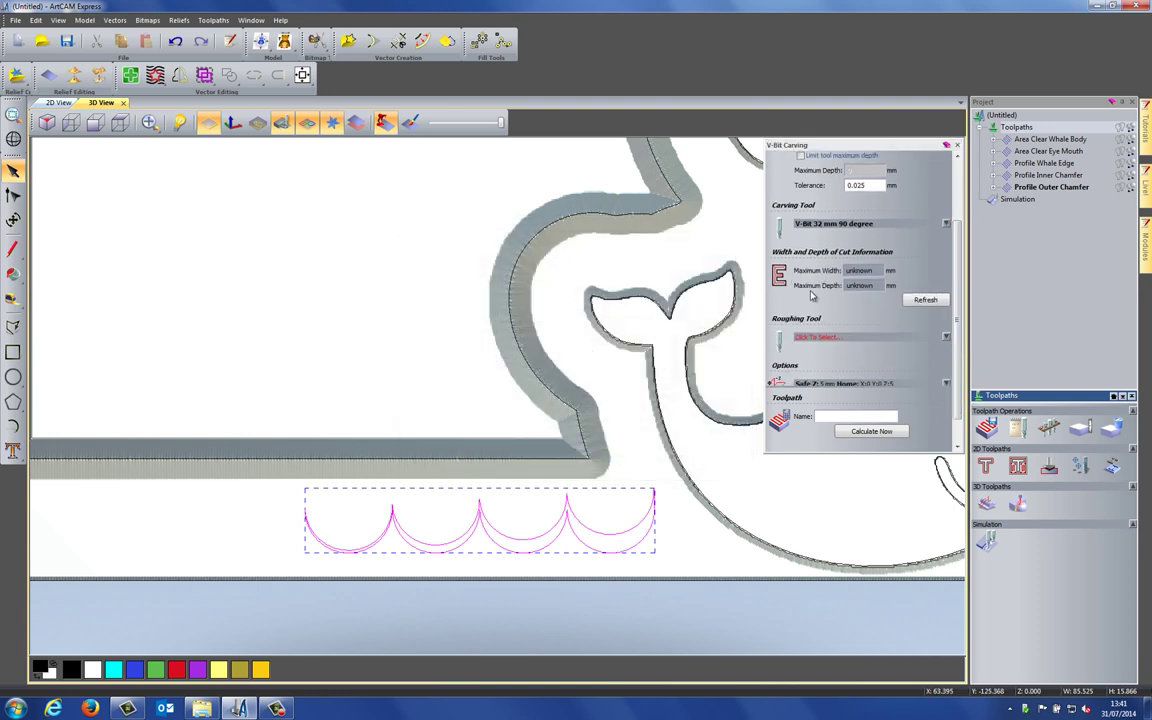
pyautogui.click(926, 301)
pyautogui.scroll(-1, 960, 321)
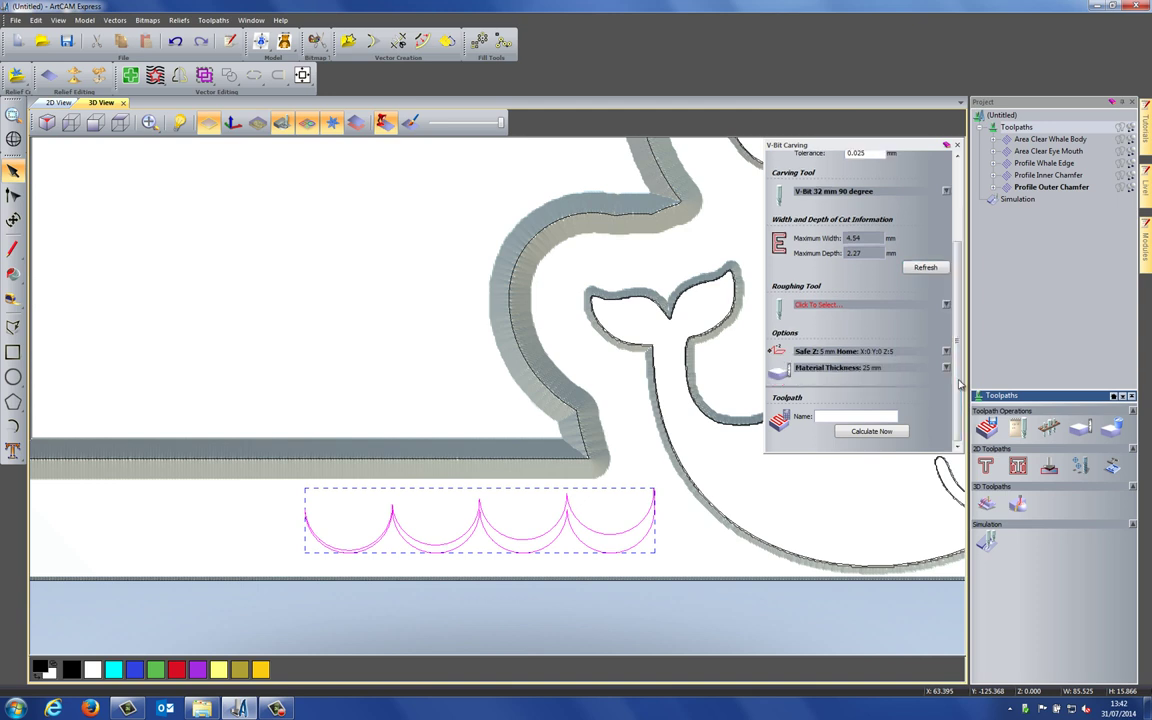
pyautogui.click(872, 431)
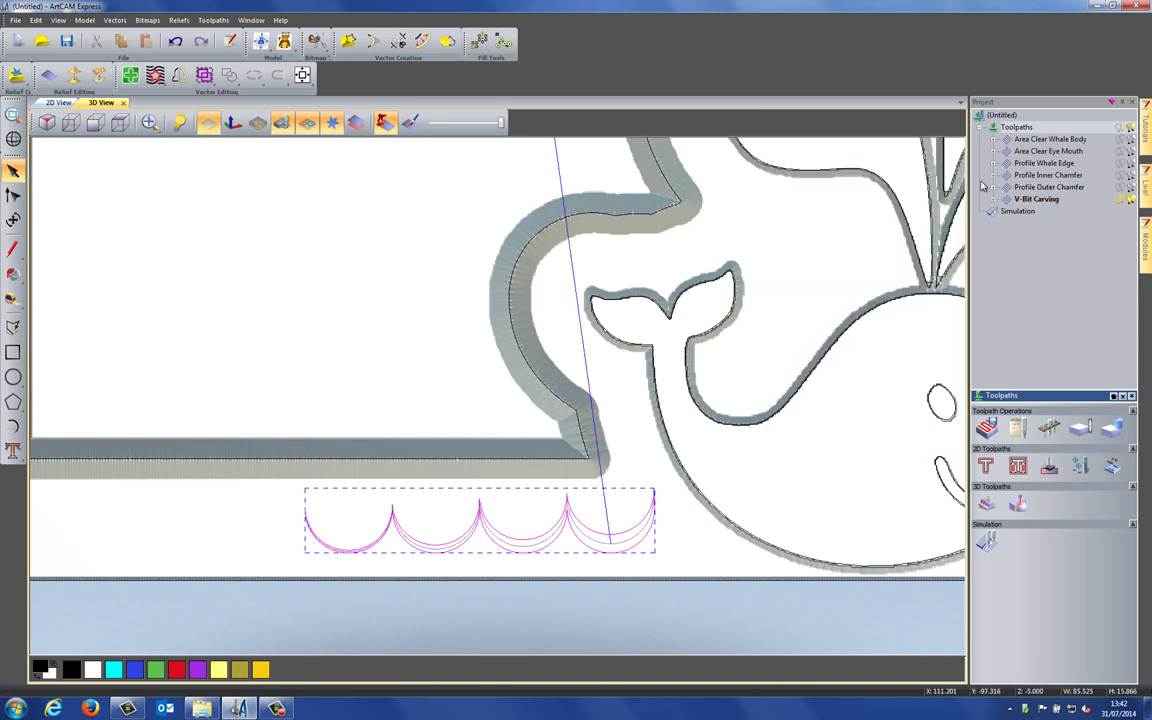
# Step: Rename the new wave toolpath as V-Bit Carving Waves
pyautogui.click(1030, 200)
pyautogui.rightClick(1030, 200)
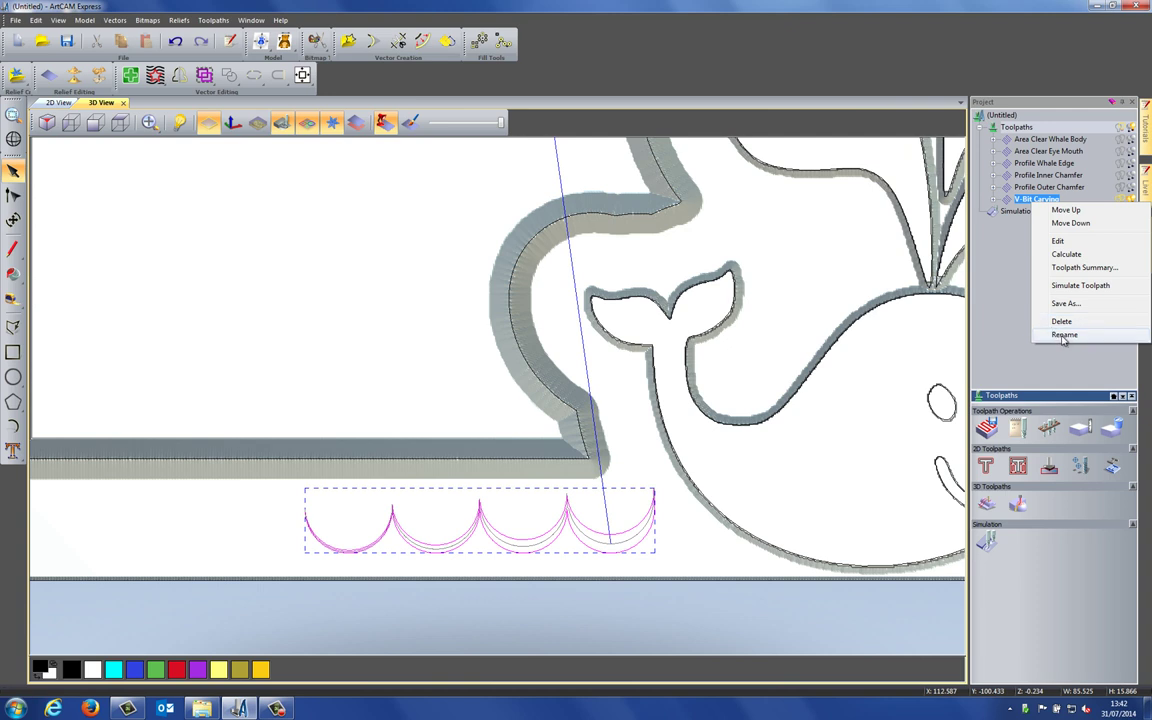
pyautogui.click(1000, 302)
pyautogui.click(1062, 201)
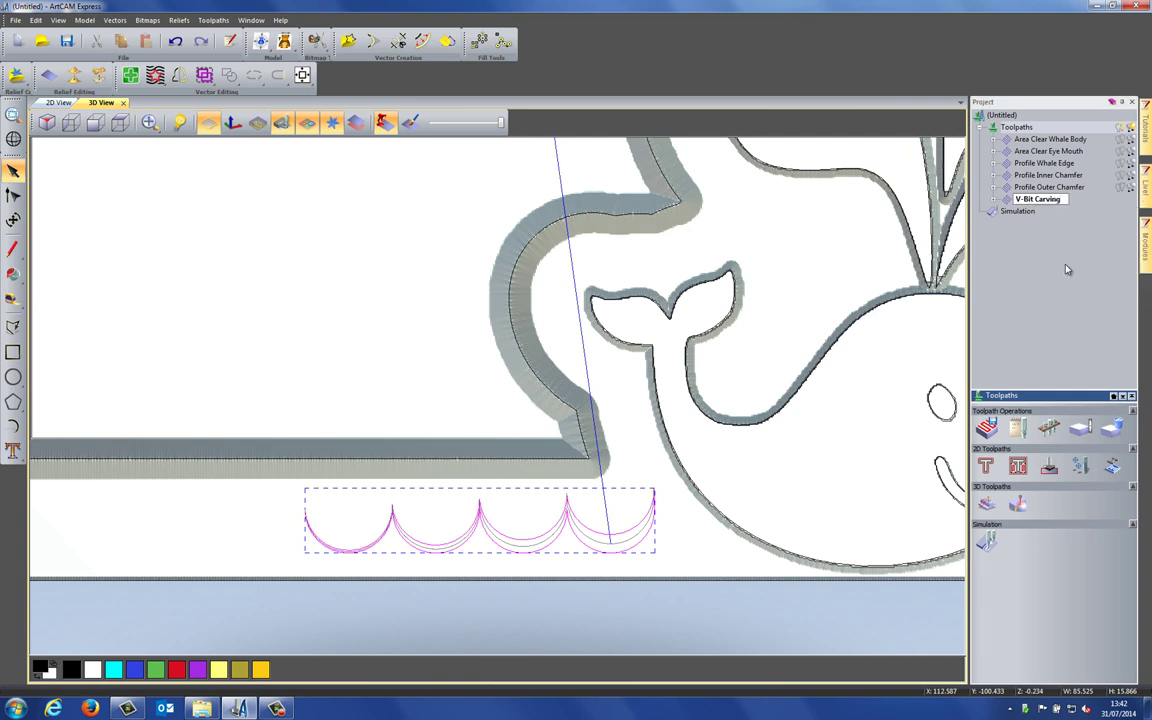
pyautogui.write('Waves')
pyautogui.press('Return')
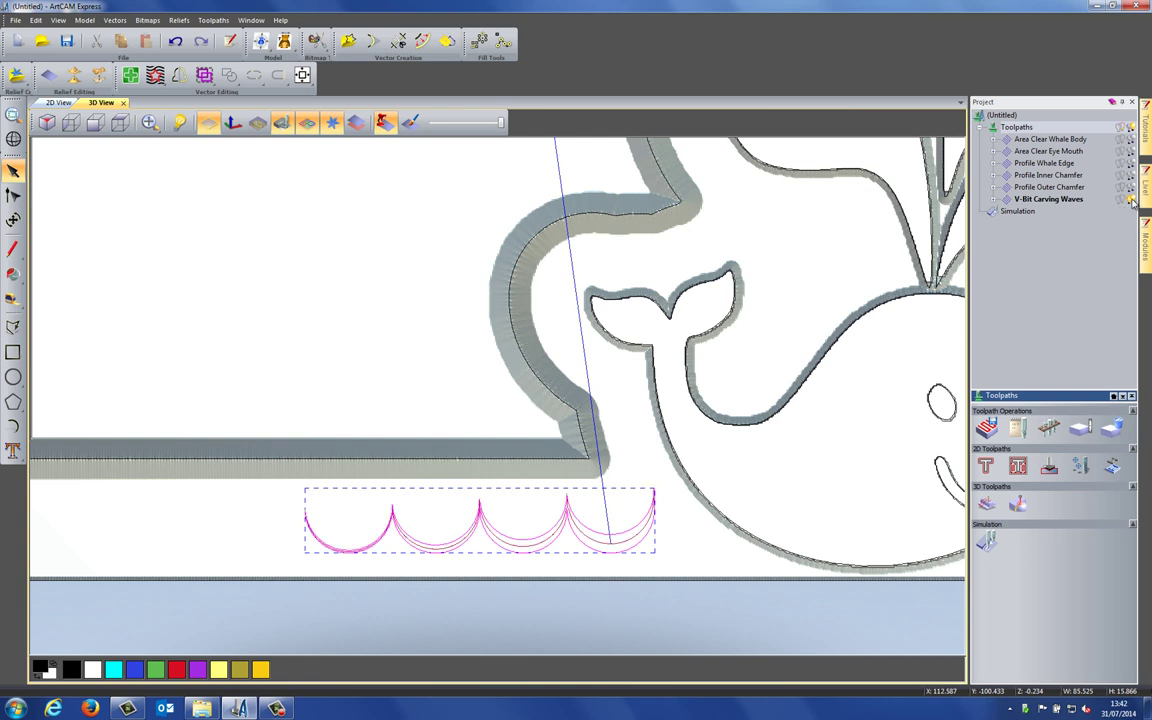
# Step: Simulate the V-Bit Carving Waves toolpath and inspect the carved waves at an angle and from above
pyautogui.rightClick(1050, 199)
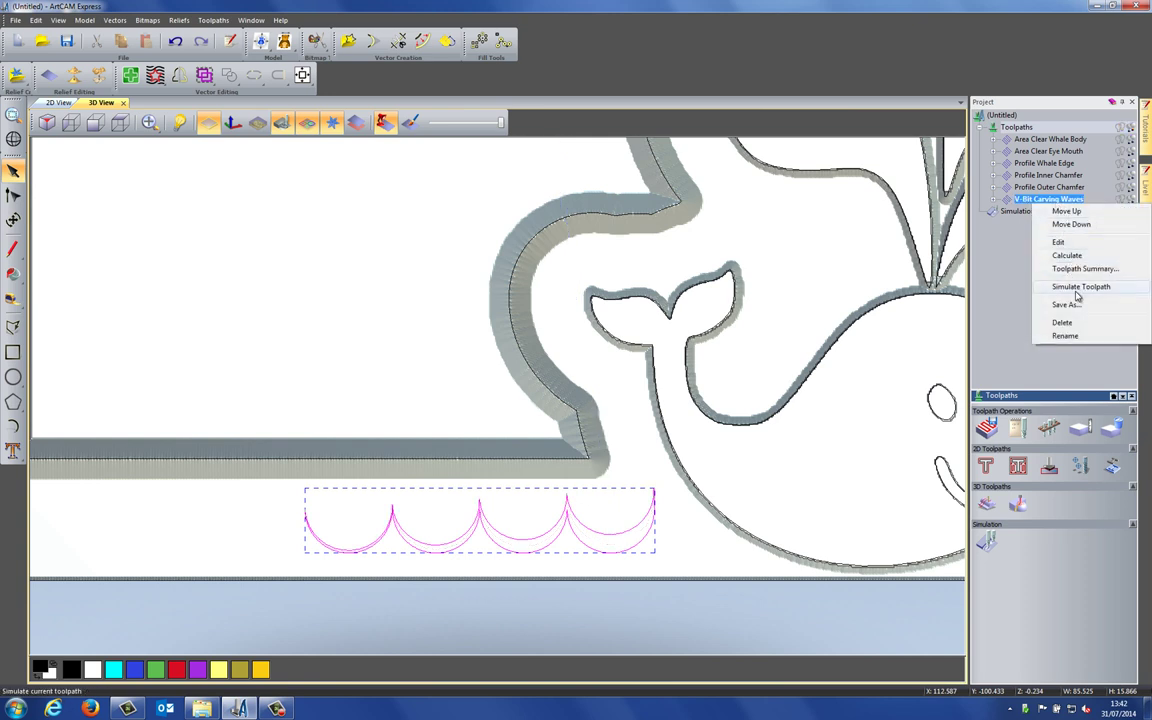
pyautogui.click(1072, 288)
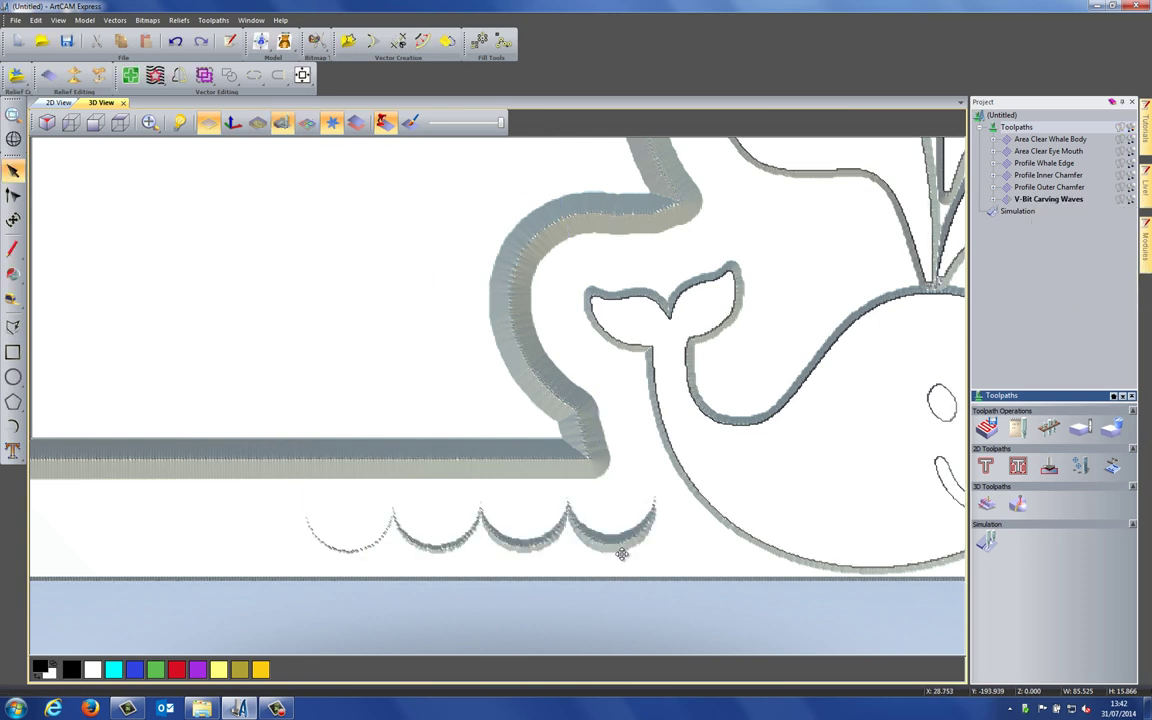
pyautogui.scroll(-2, 601, 547)
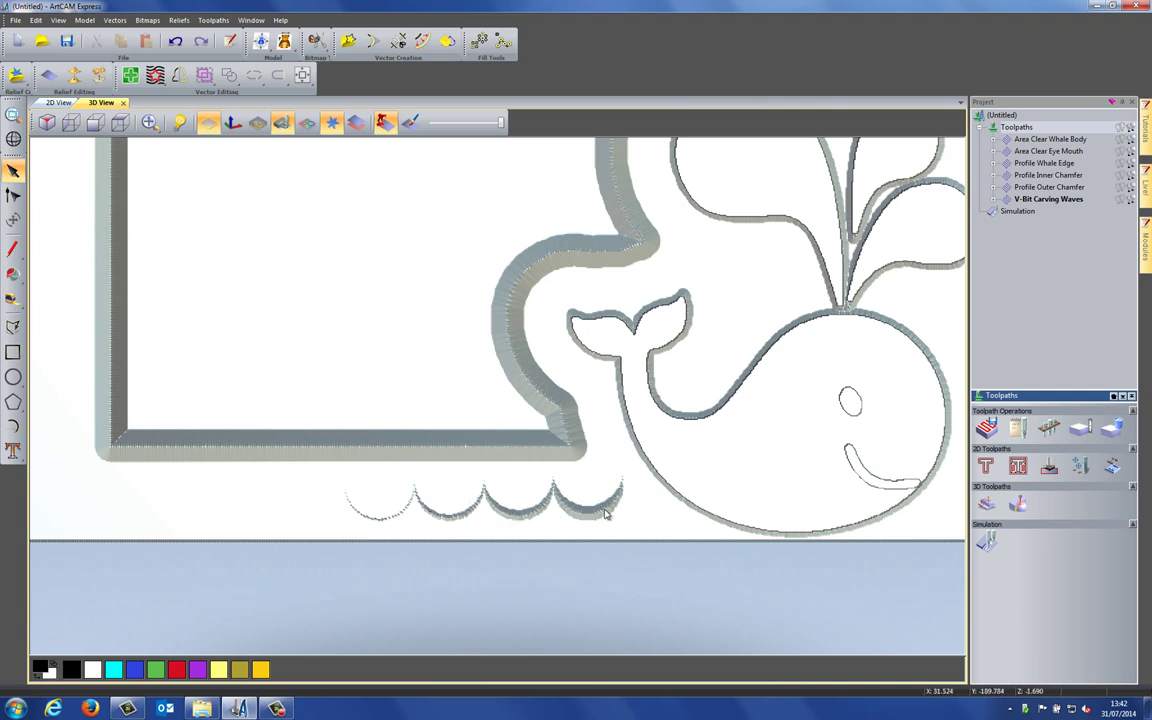
pyautogui.scroll(-5, 604, 513)
pyautogui.moveTo(566, 496); pyautogui.dragTo(464, 363)
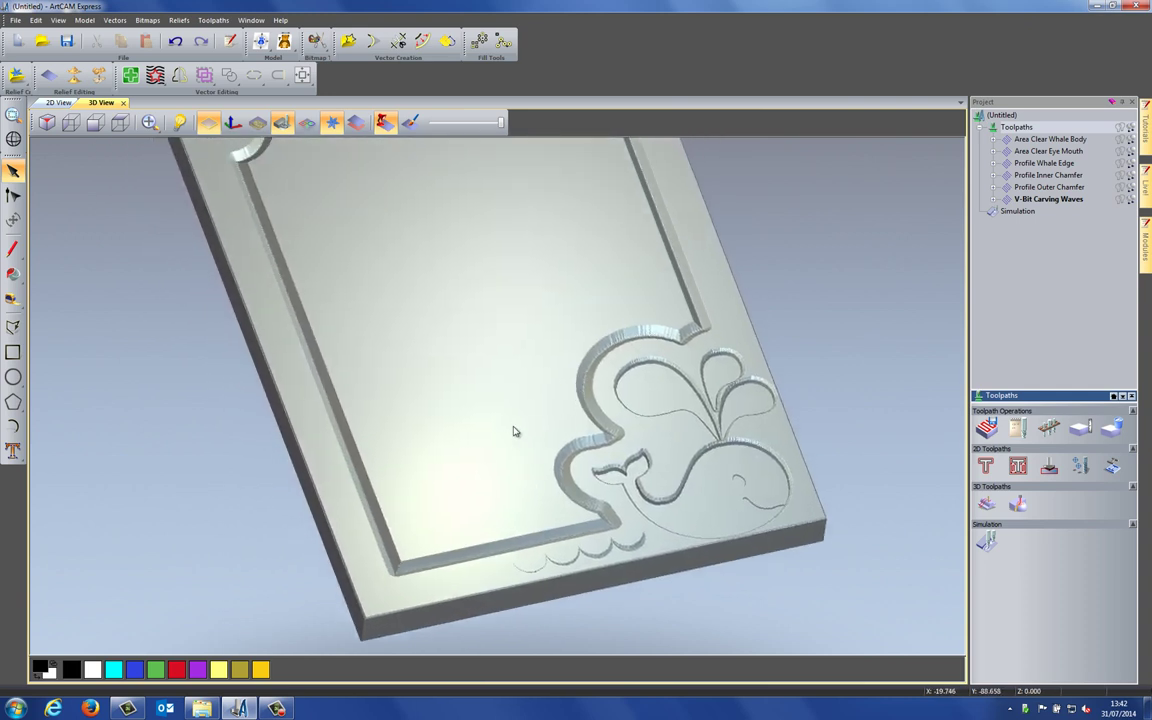
pyautogui.scroll(-3, 514, 426)
pyautogui.moveTo(575, 371); pyautogui.dragTo(600, 455)
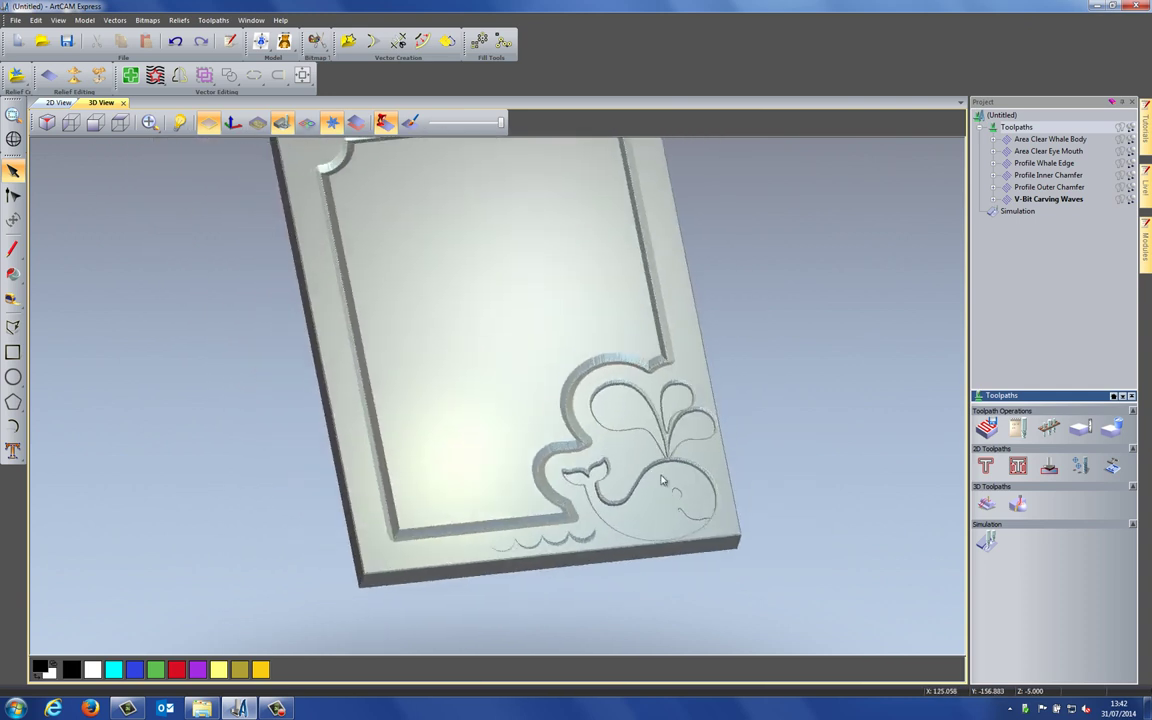
pyautogui.click(120, 122)
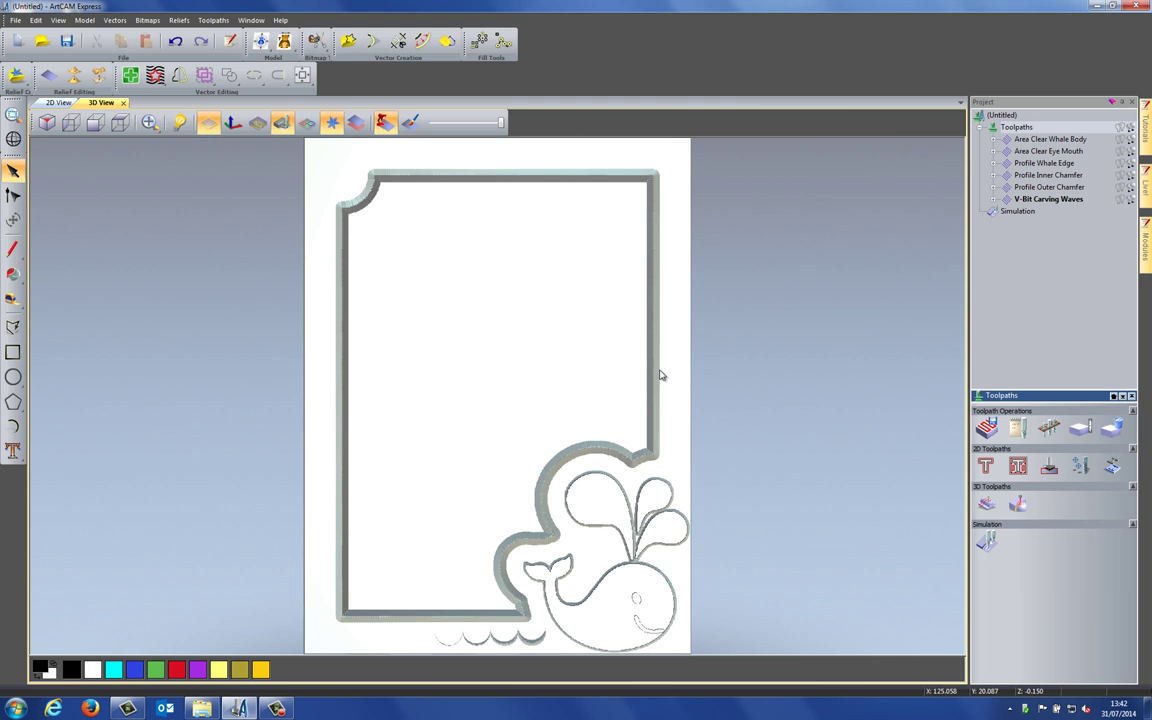
# Step: Display the vectors, select the picture opening outline and set up a profiling toolpath on its inside
pyautogui.click(307, 122)
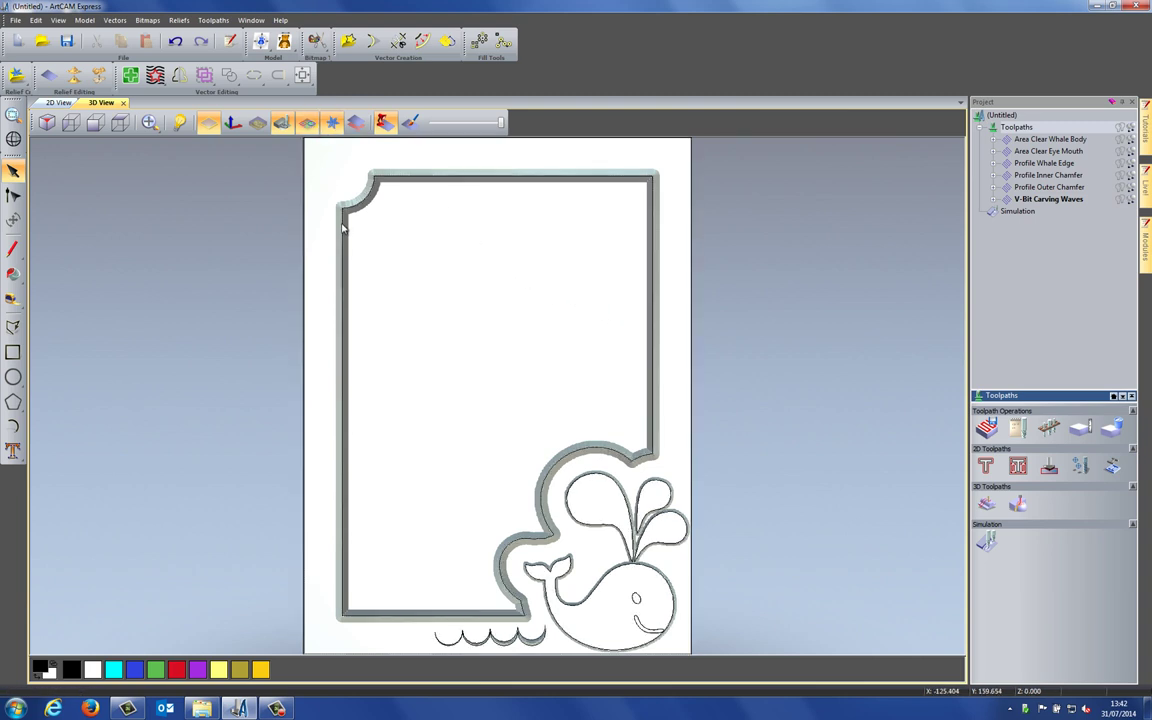
pyautogui.click(342, 227)
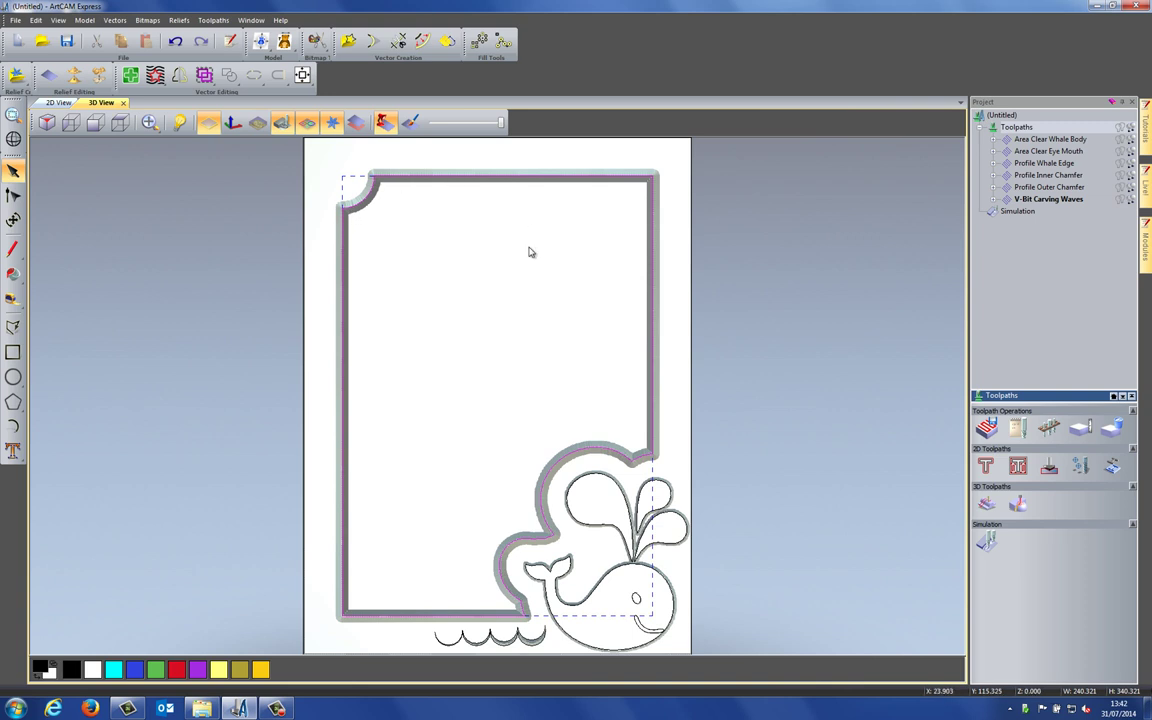
pyautogui.click(987, 467)
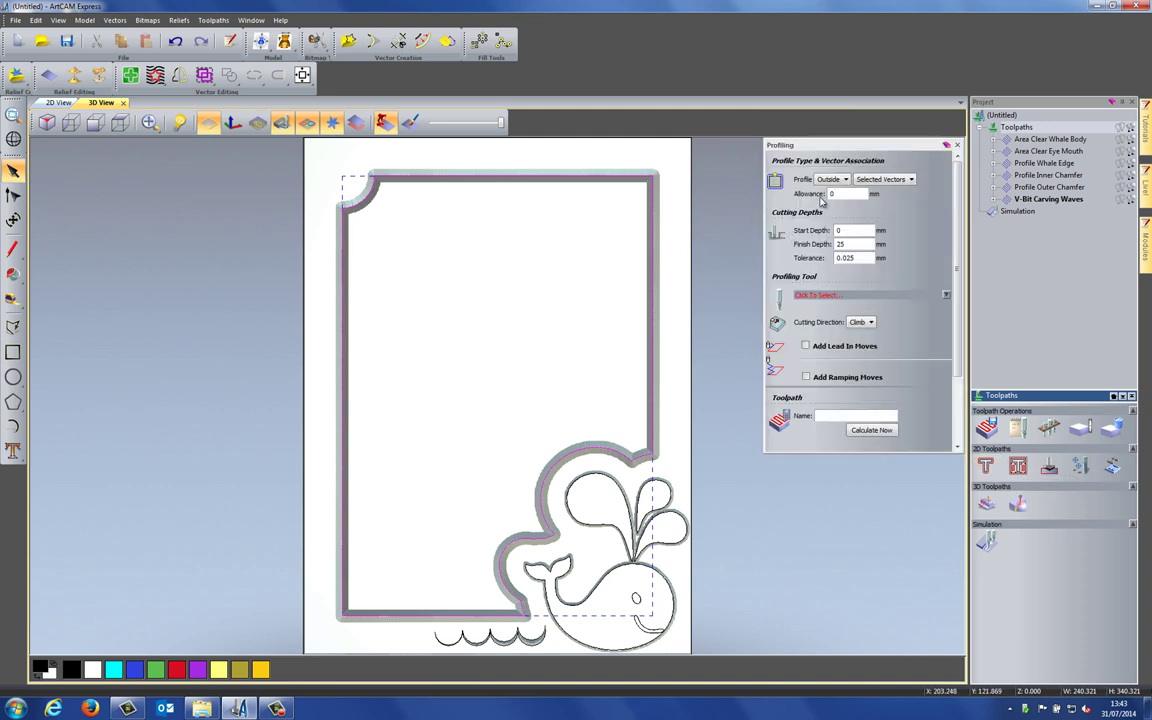
pyautogui.click(828, 180)
pyautogui.click(826, 206)
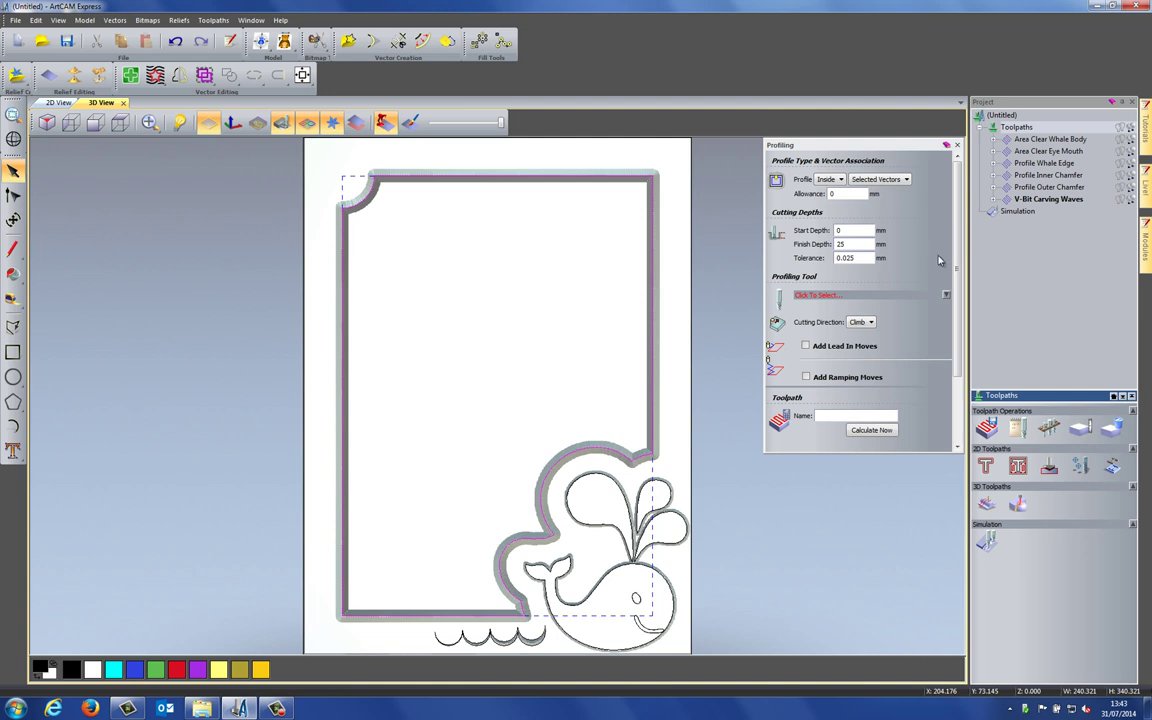
# Step: Assign the End Mill 6 mm tool to the inside profile, calculate the toolpath and close the profiling settings
pyautogui.click(934, 296)
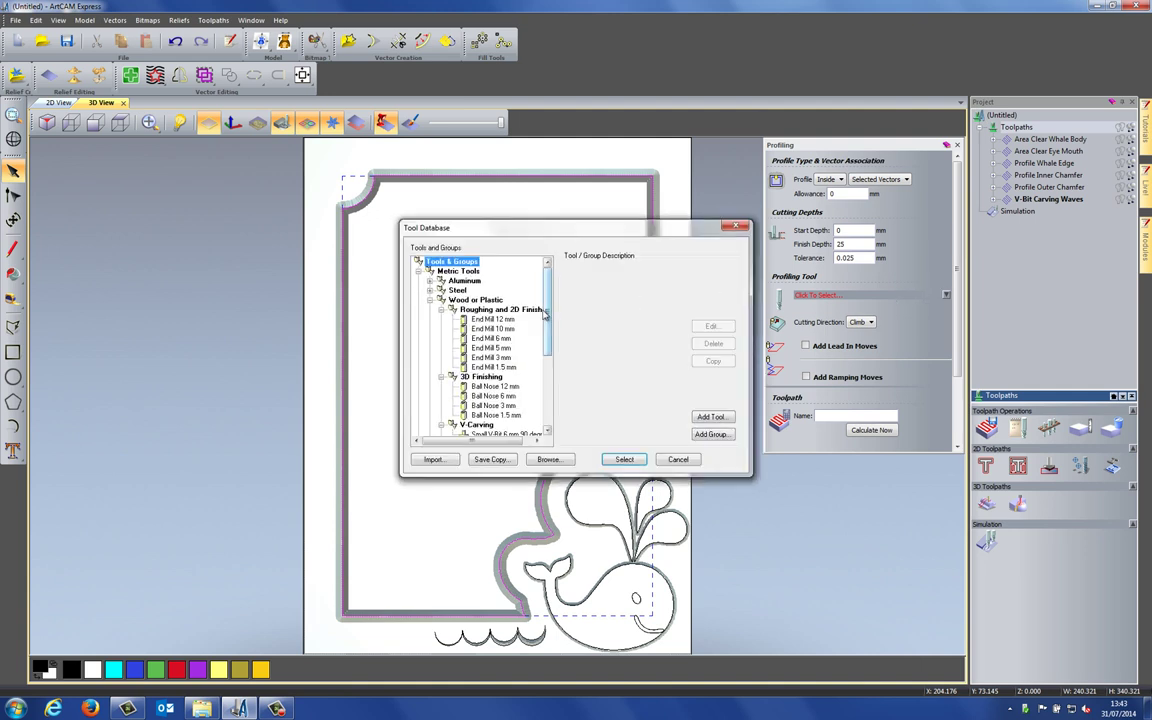
pyautogui.scroll(-2, 545, 318)
pyautogui.scroll(2, 540, 325)
pyautogui.click(509, 342)
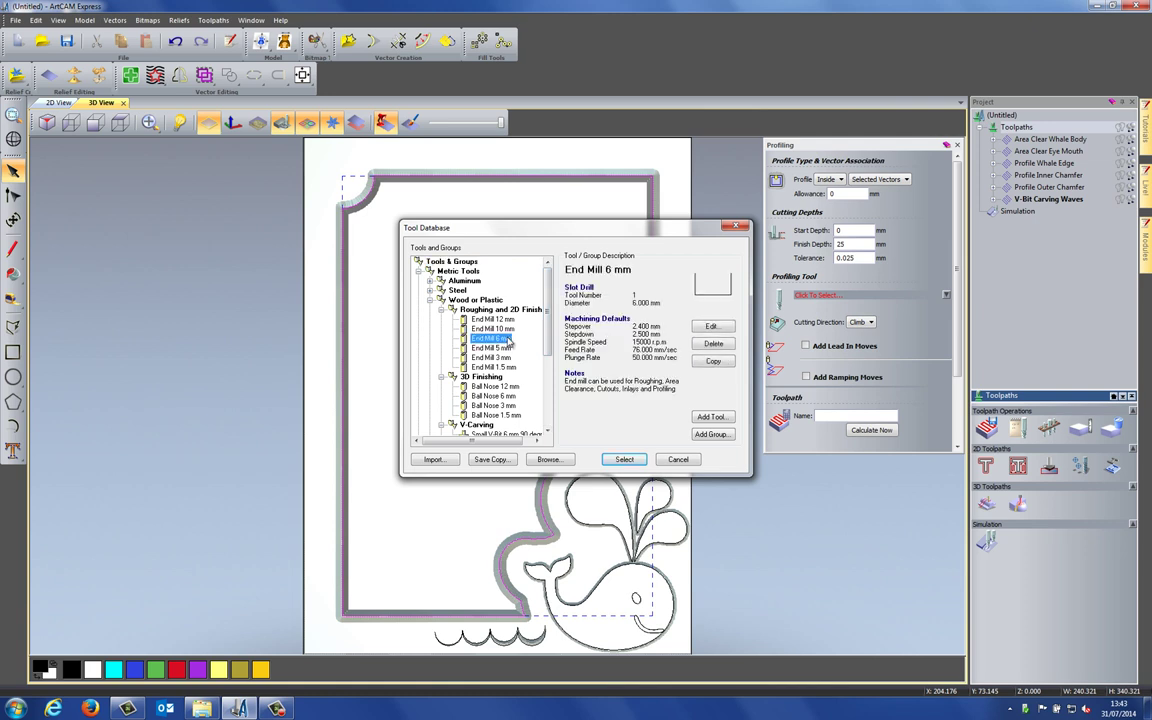
pyautogui.click(624, 460)
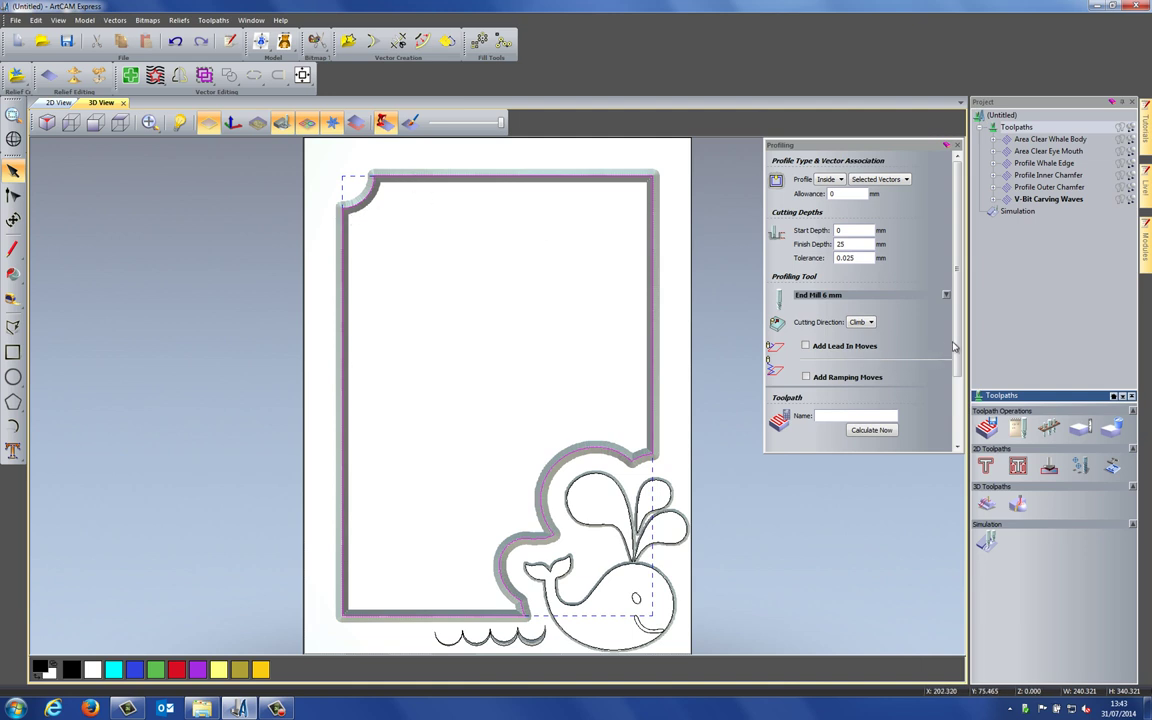
pyautogui.moveTo(954, 346); pyautogui.dragTo(961, 412)
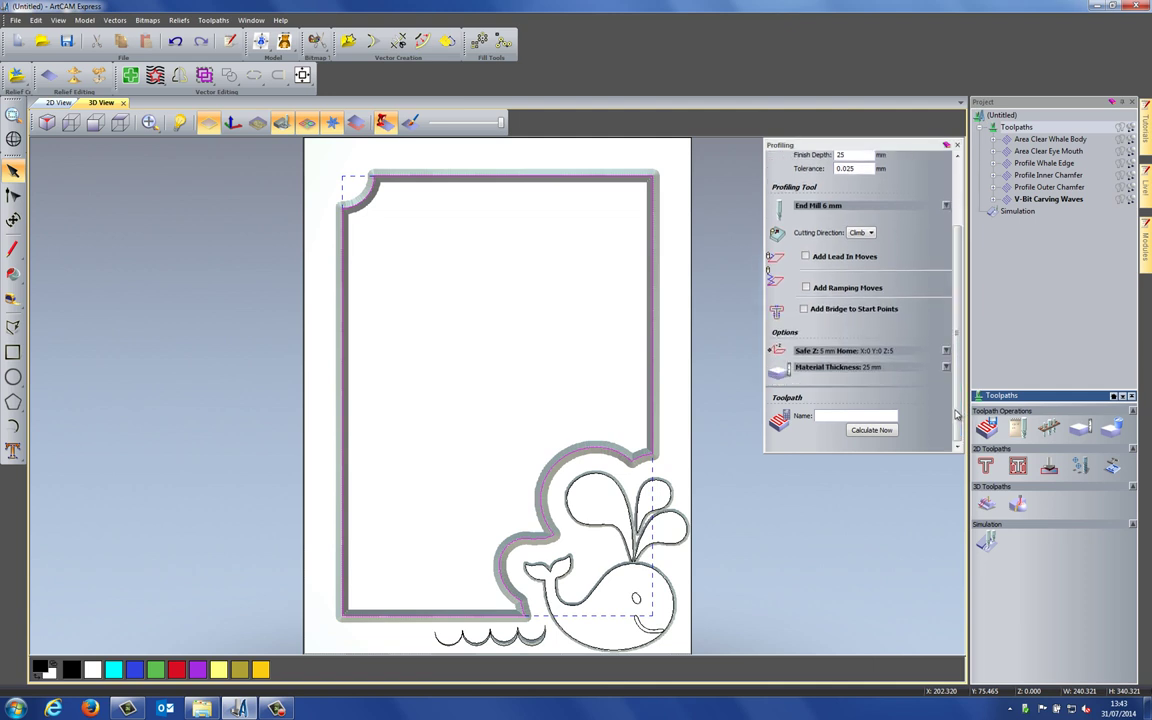
pyautogui.click(870, 430)
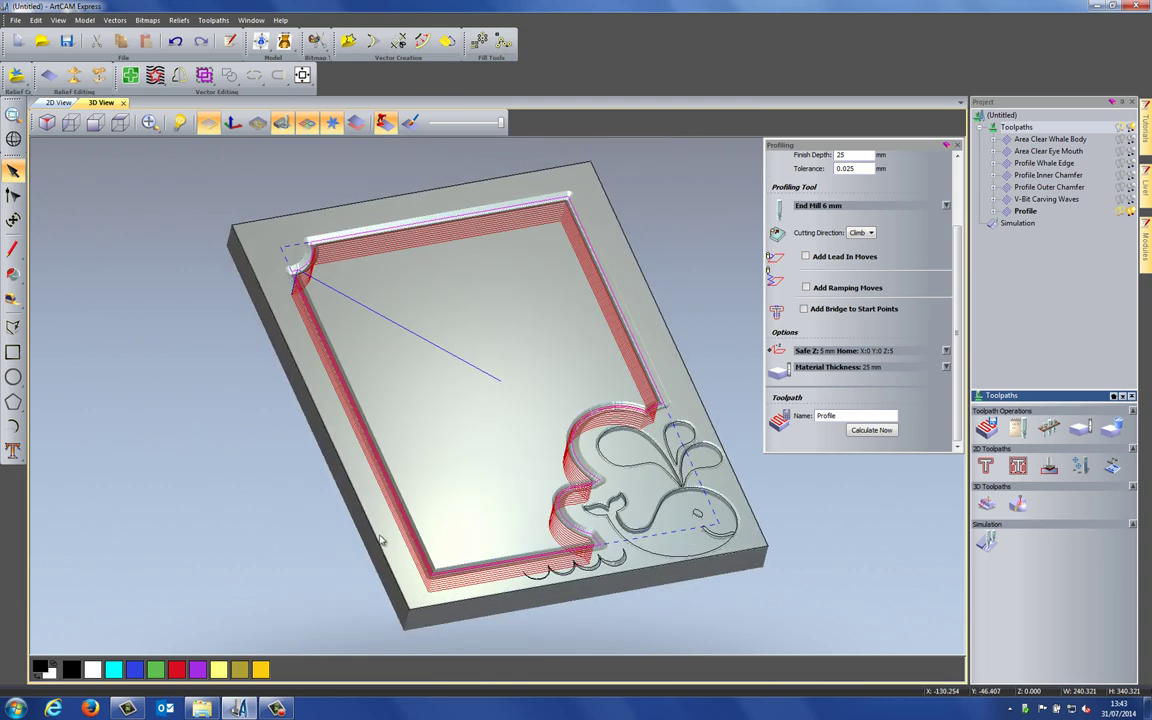
pyautogui.moveTo(590, 525); pyautogui.dragTo(560, 490)
pyautogui.click(956, 145)
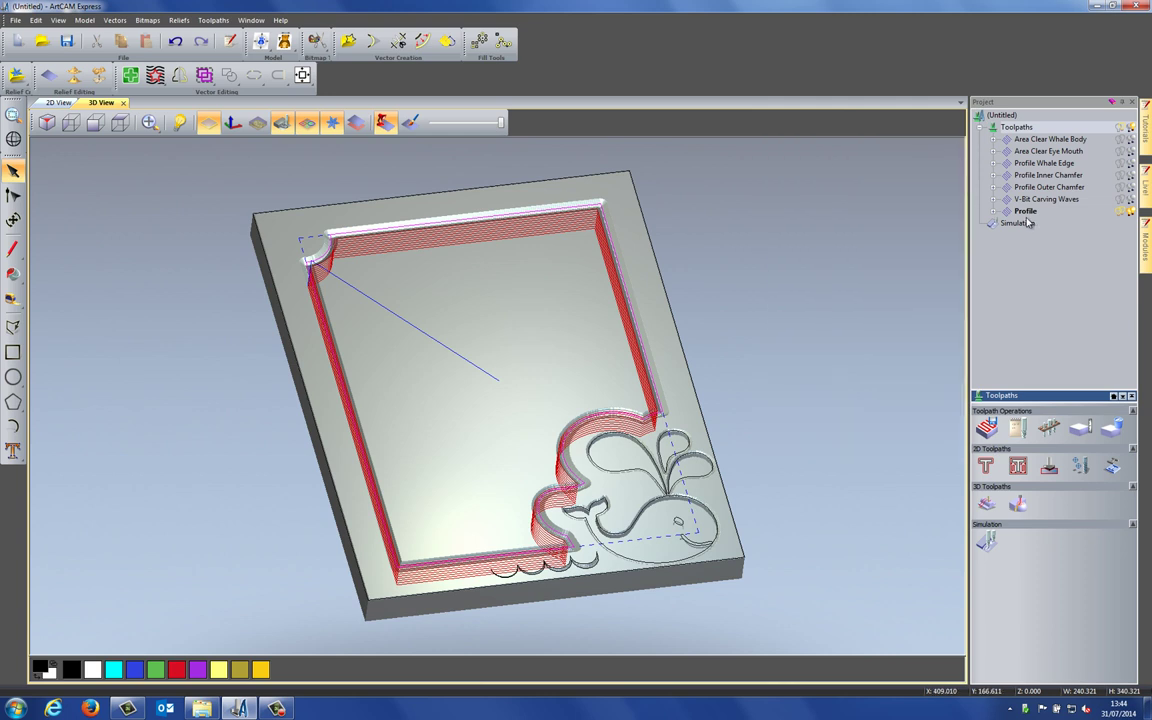
# Step: Rename the new inside profile toolpath as Profile Cutout Inside
pyautogui.rightClick(1025, 211)
pyautogui.click(1065, 348)
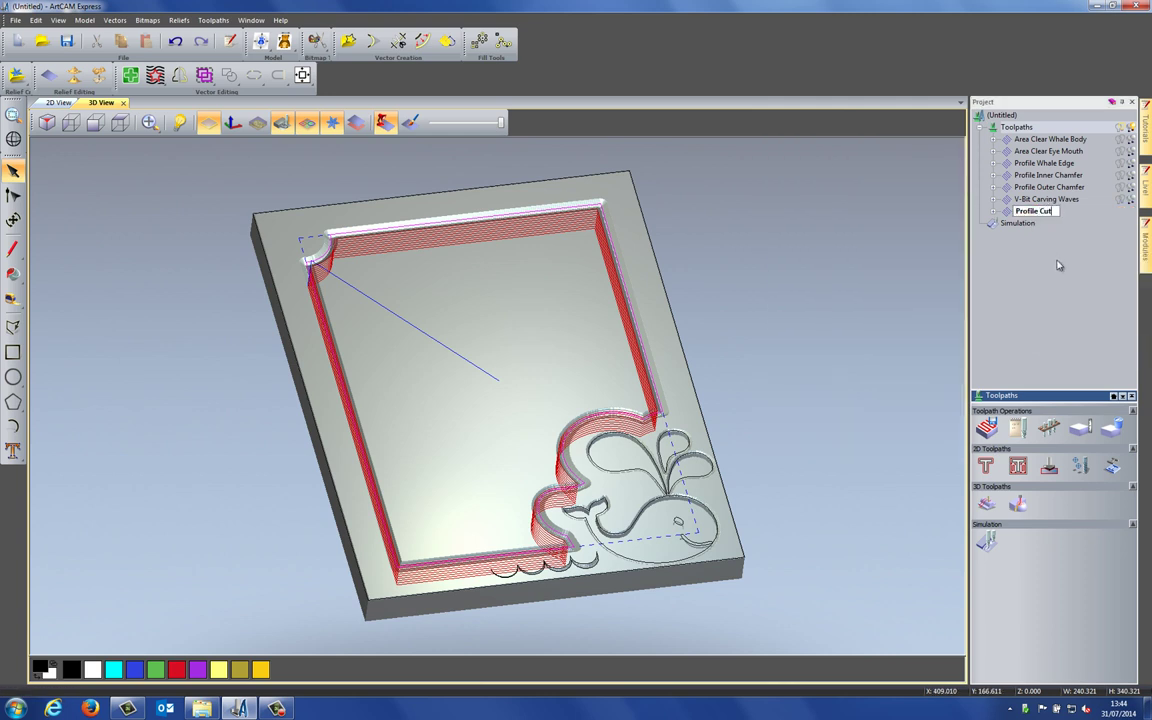
pyautogui.write('Cutout Inside')
pyautogui.press('Return')
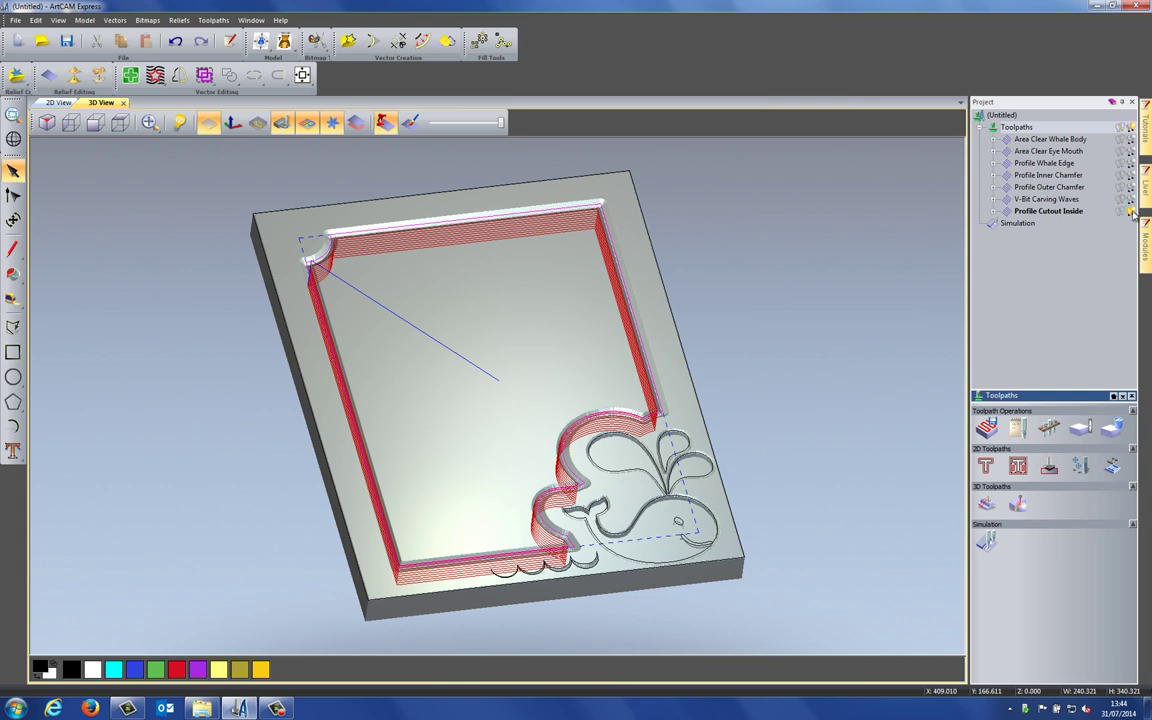
# Step: Hide the Profile Cutout Inside toolpath lines, simulate that toolpath and inspect the cut opening from different angles
pyautogui.click(1133, 214)
pyautogui.rightClick(1036, 213)
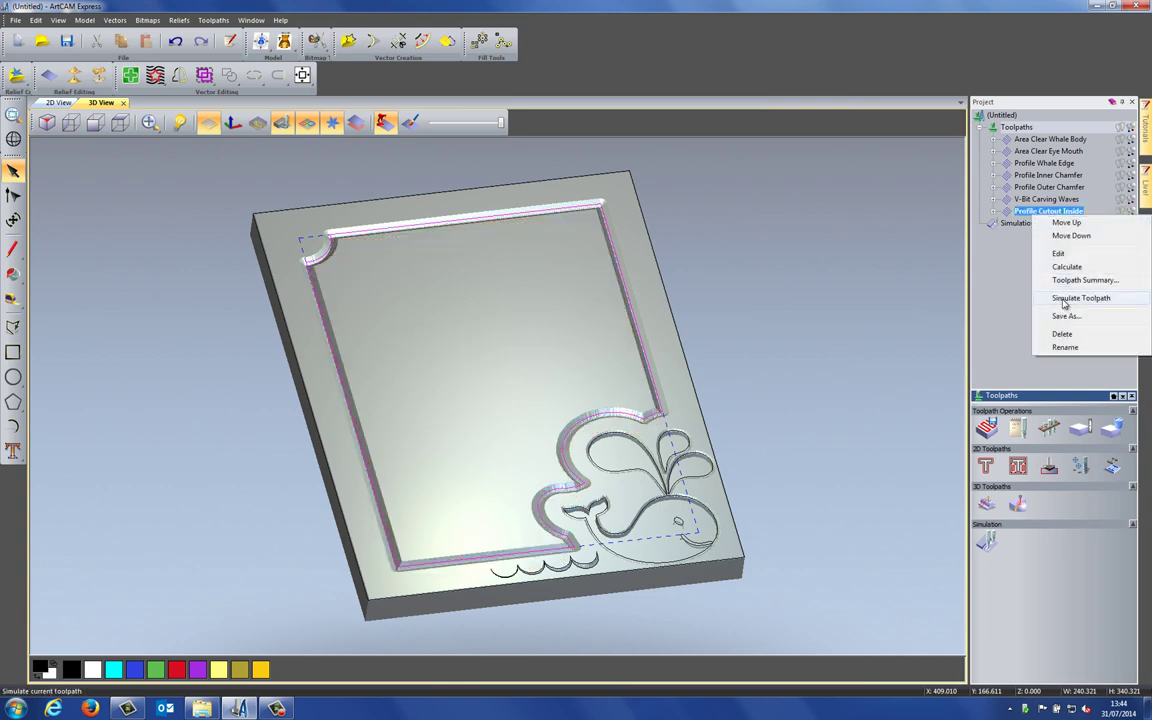
pyautogui.click(1065, 303)
pyautogui.moveTo(535, 386)
pyautogui.mouseDown()
pyautogui.moveTo(529, 442)
pyautogui.moveTo(494, 496)
pyautogui.moveTo(484, 486)
pyautogui.moveTo(504, 378)
pyautogui.moveTo(489, 478)
pyautogui.moveTo(437, 427)
pyautogui.mouseUp()
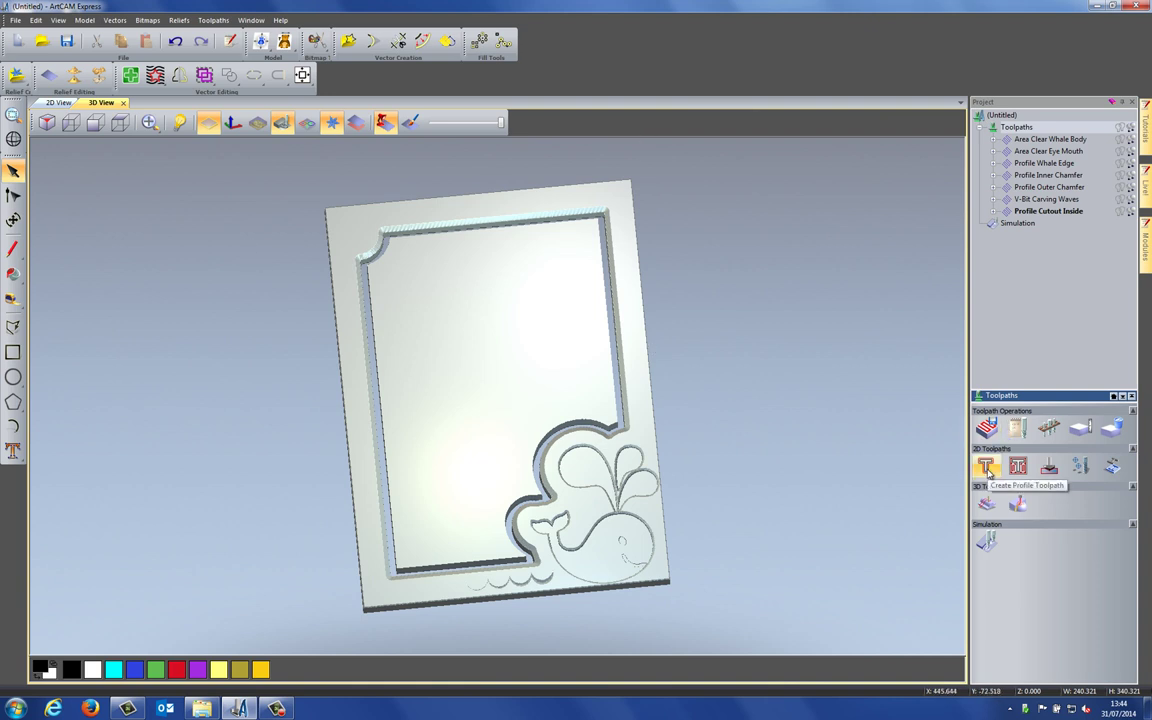
pyautogui.moveTo(507, 478); pyautogui.dragTo(574, 388)
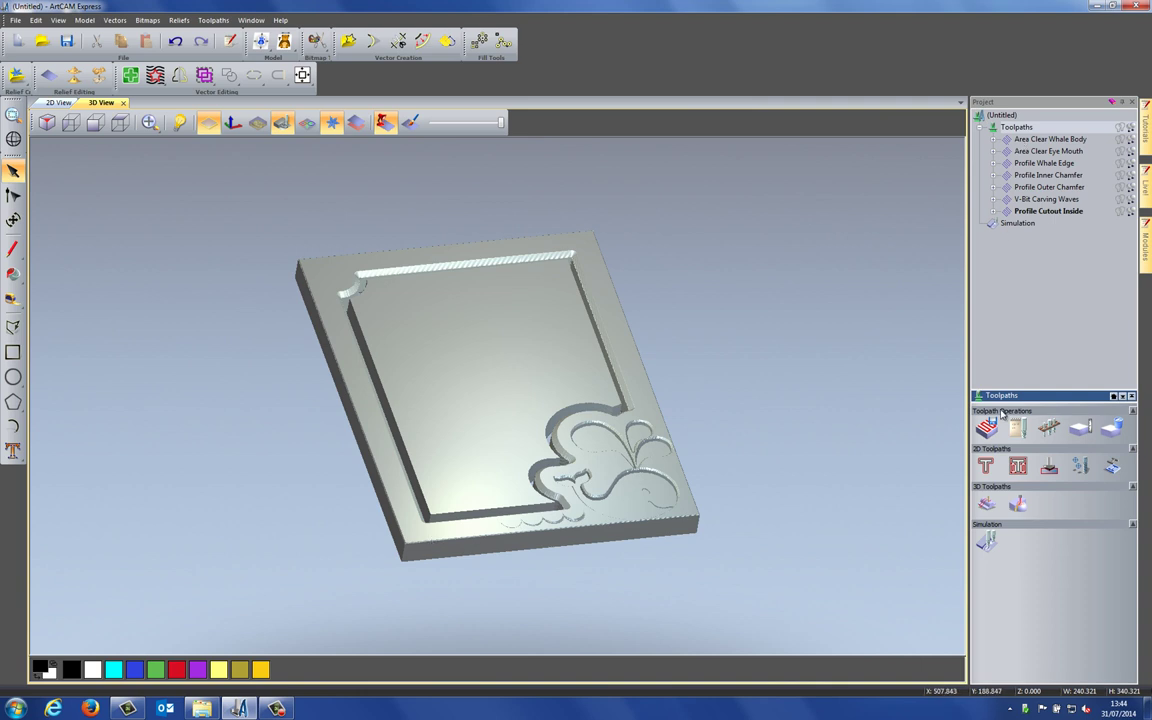
# Step: Start a profiling toolpath, display the vectors and select the frame's outer rectangle as the outline to profile
pyautogui.click(985, 467)
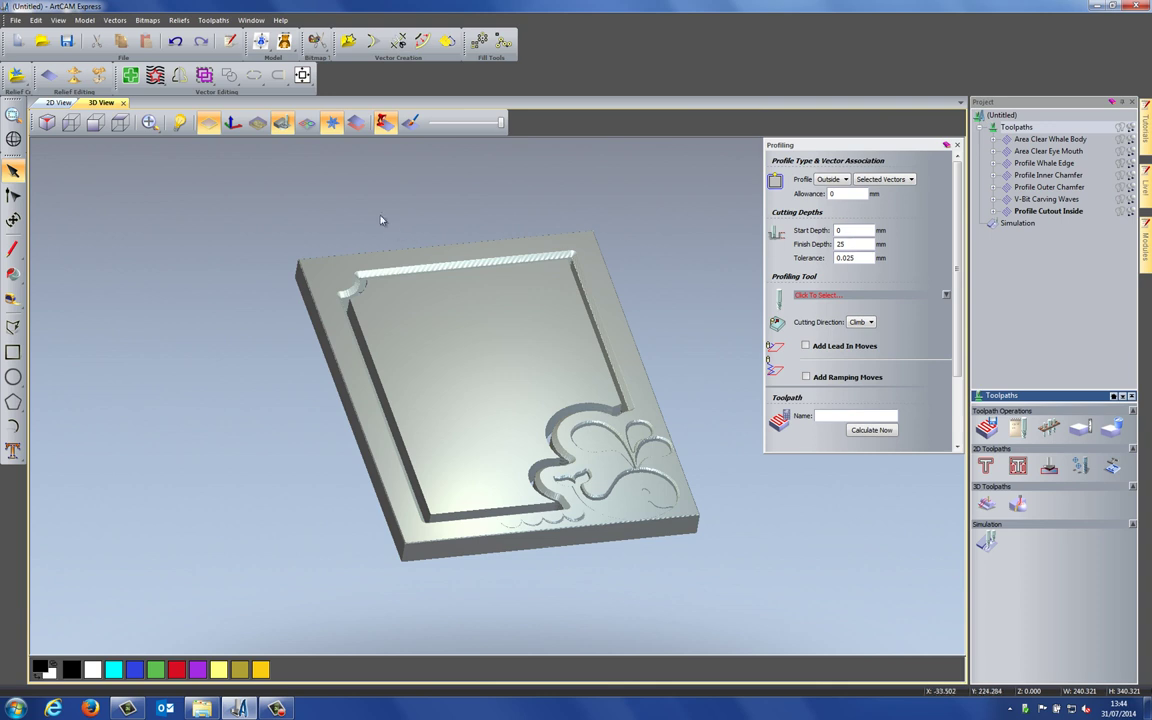
pyautogui.click(307, 122)
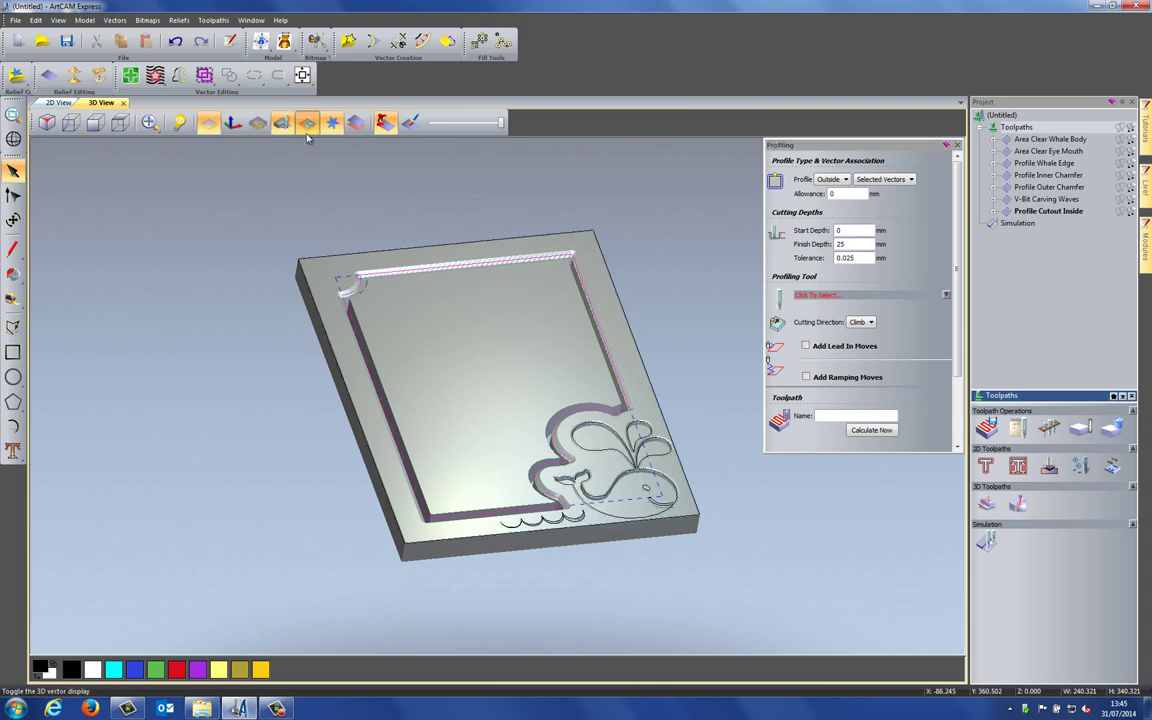
pyautogui.click(305, 262)
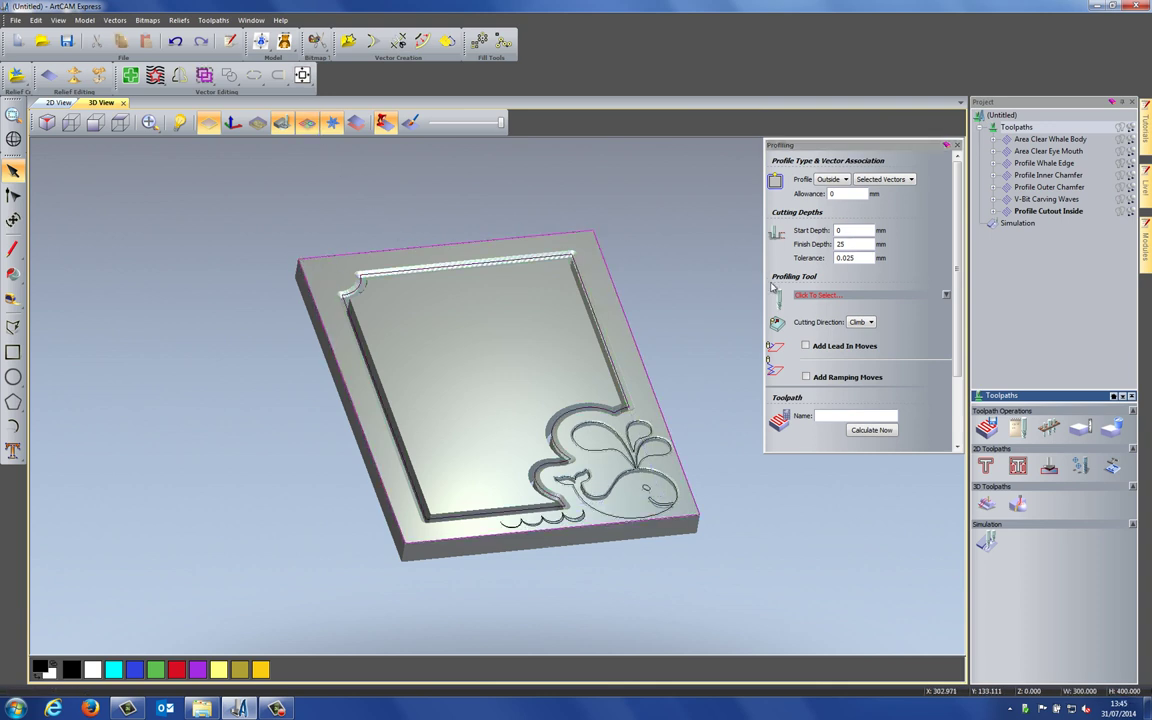
# Step: Assign the End Mill 6 mm tool to the outside profile, calculate the toolpath and close the profiling settings
pyautogui.scroll(-3, 958, 279)
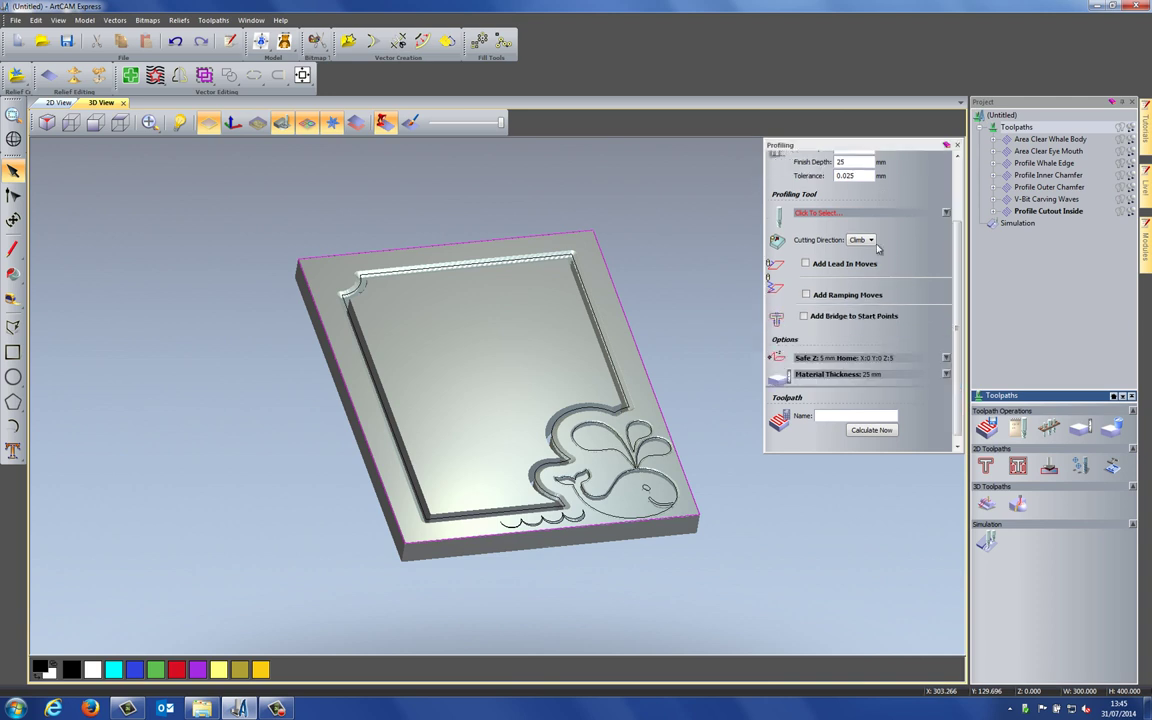
pyautogui.click(815, 213)
pyautogui.click(485, 270)
pyautogui.click(620, 458)
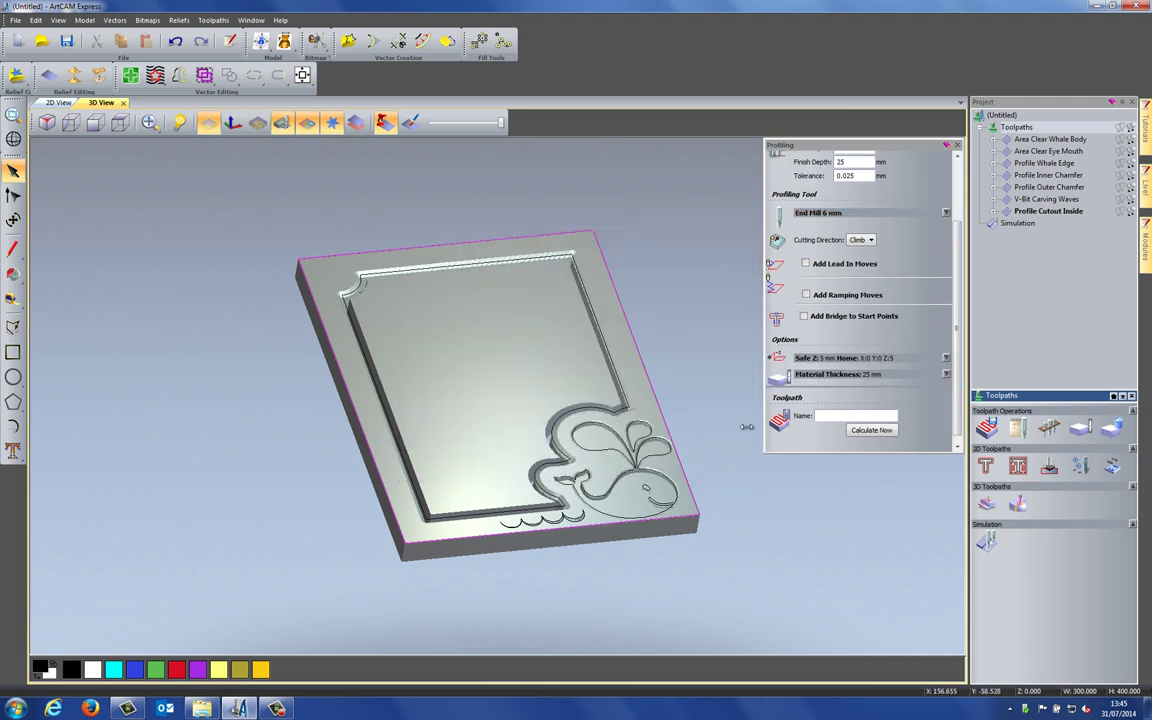
pyautogui.scroll(3, 946, 343)
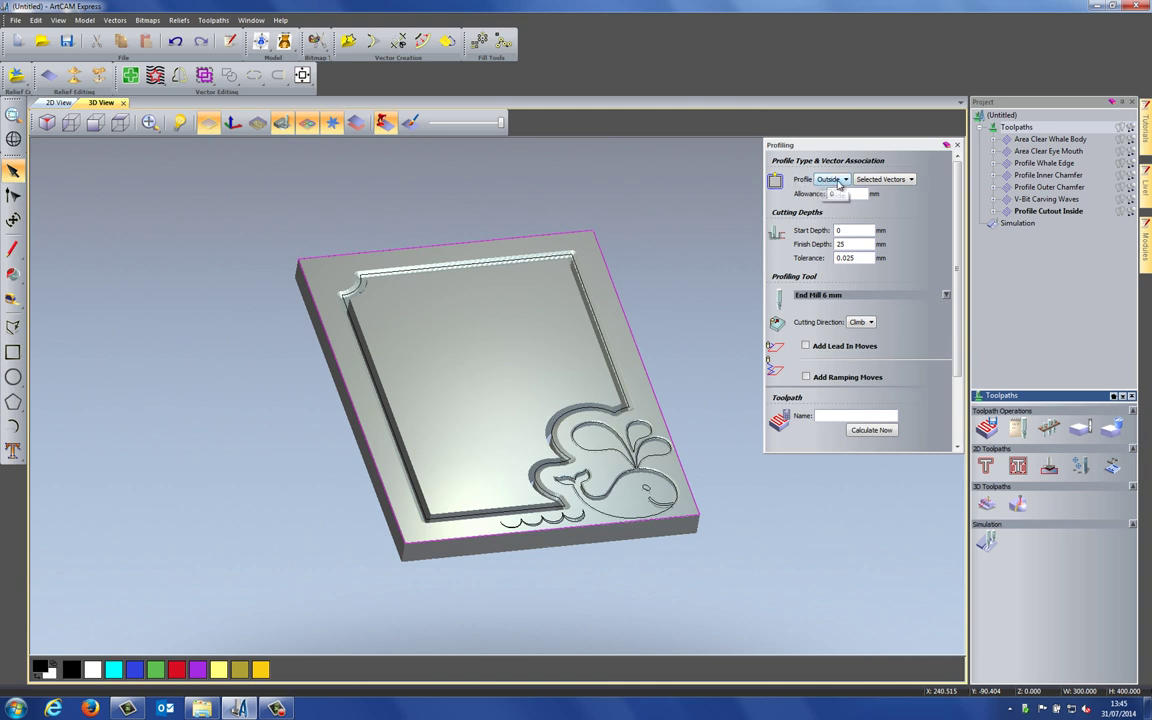
pyautogui.scroll(-3, 865, 290)
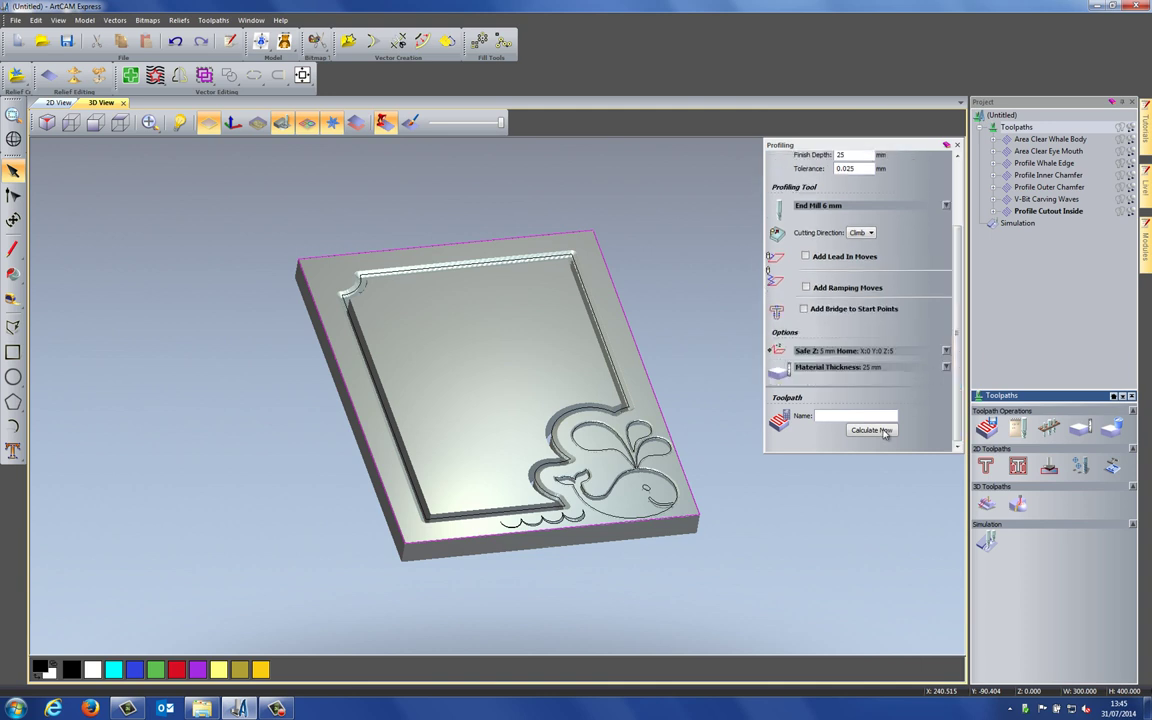
pyautogui.click(882, 431)
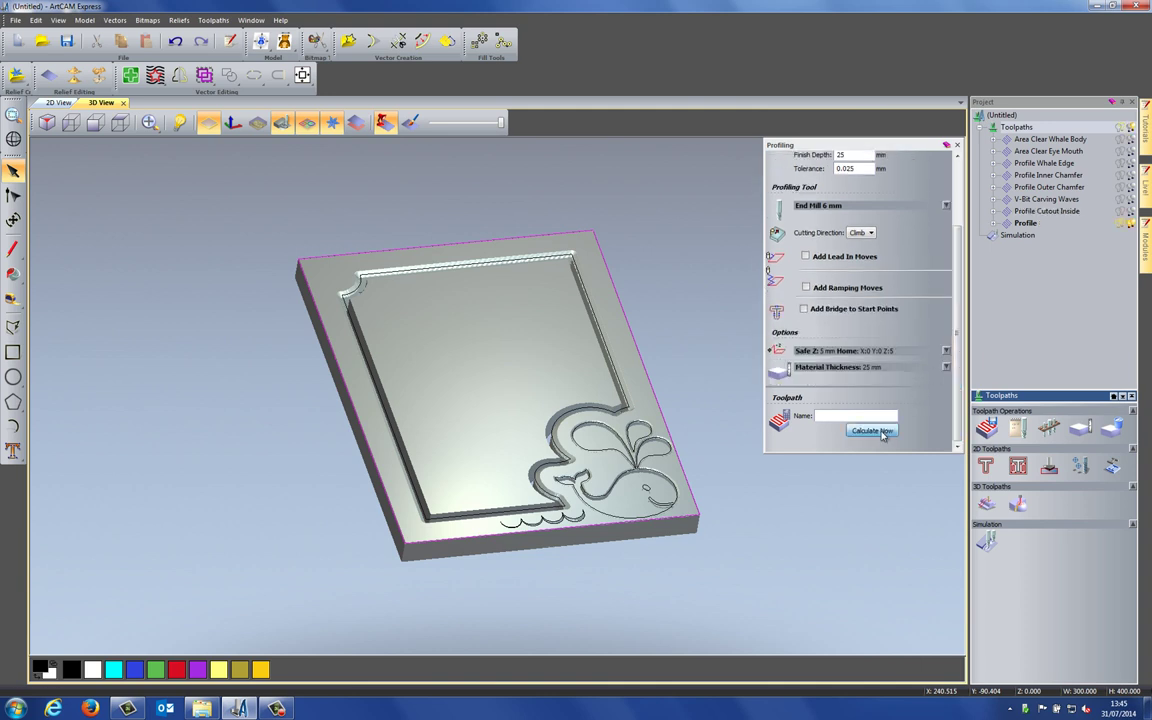
pyautogui.click(956, 145)
# Step: Rename the new outer border toolpath as Profile Cutout Outside
pyautogui.rightClick(1025, 223)
pyautogui.click(1058, 356)
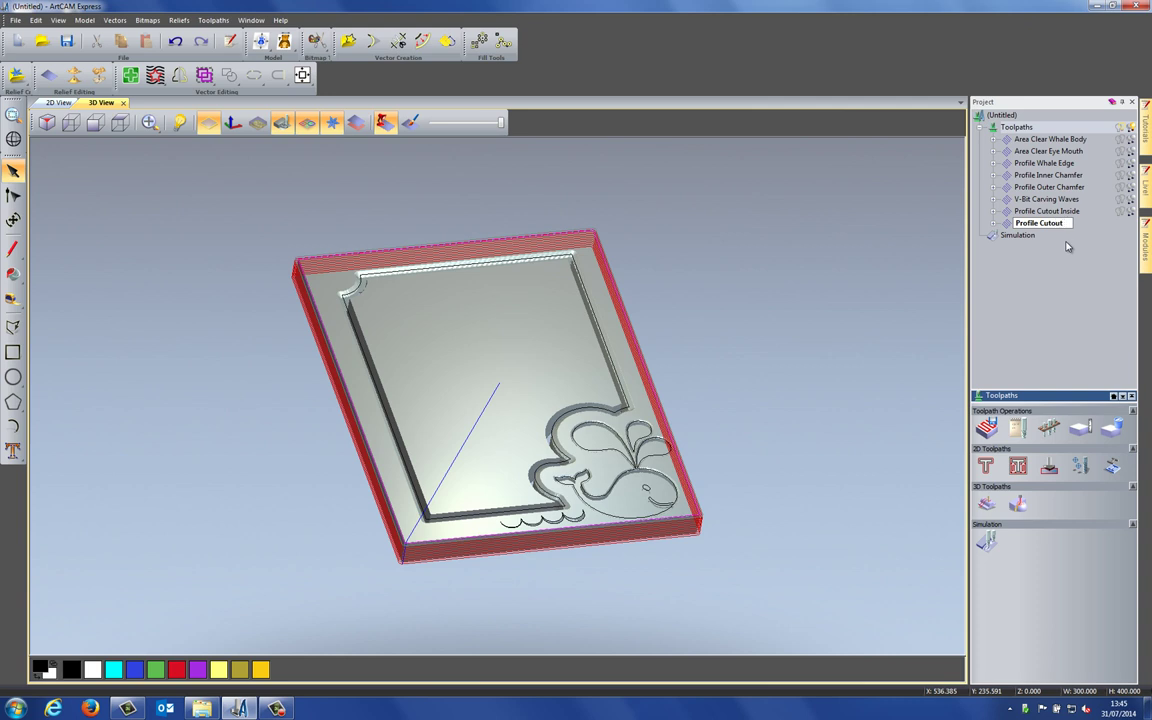
pyautogui.press('Return')
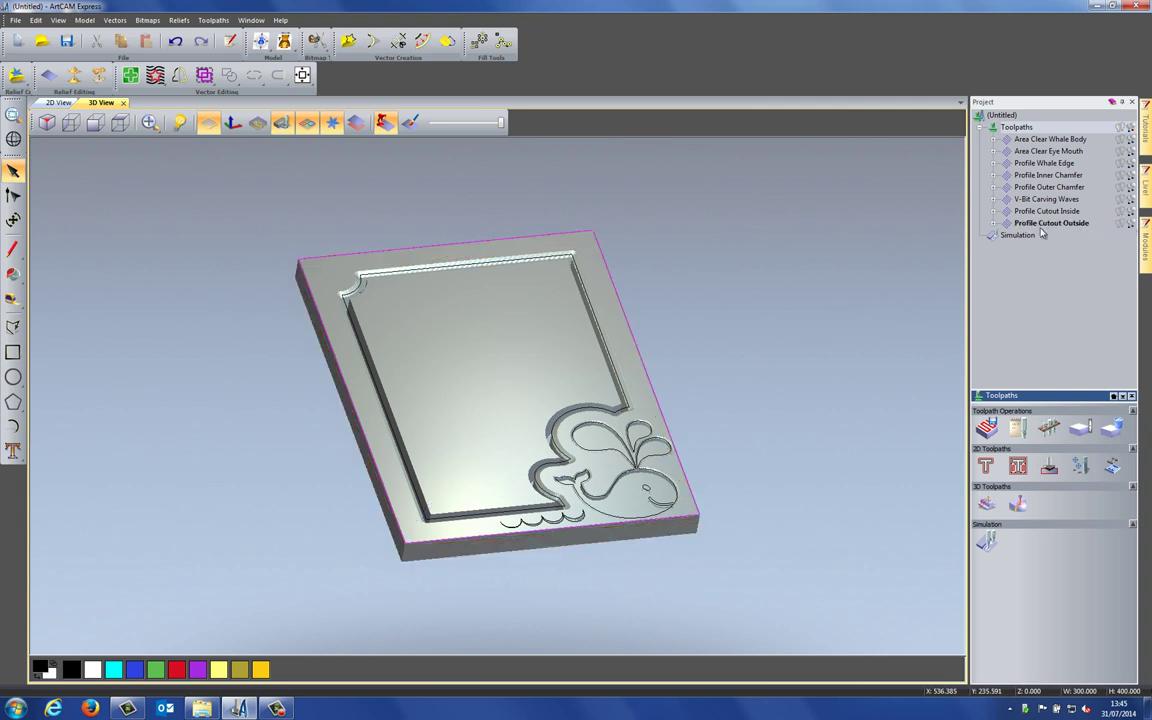
# Step: Simulate the Profile Cutout Outside toolpath and rotate the model to inspect the cut frame
pyautogui.rightClick(1033, 224)
pyautogui.click(1060, 307)
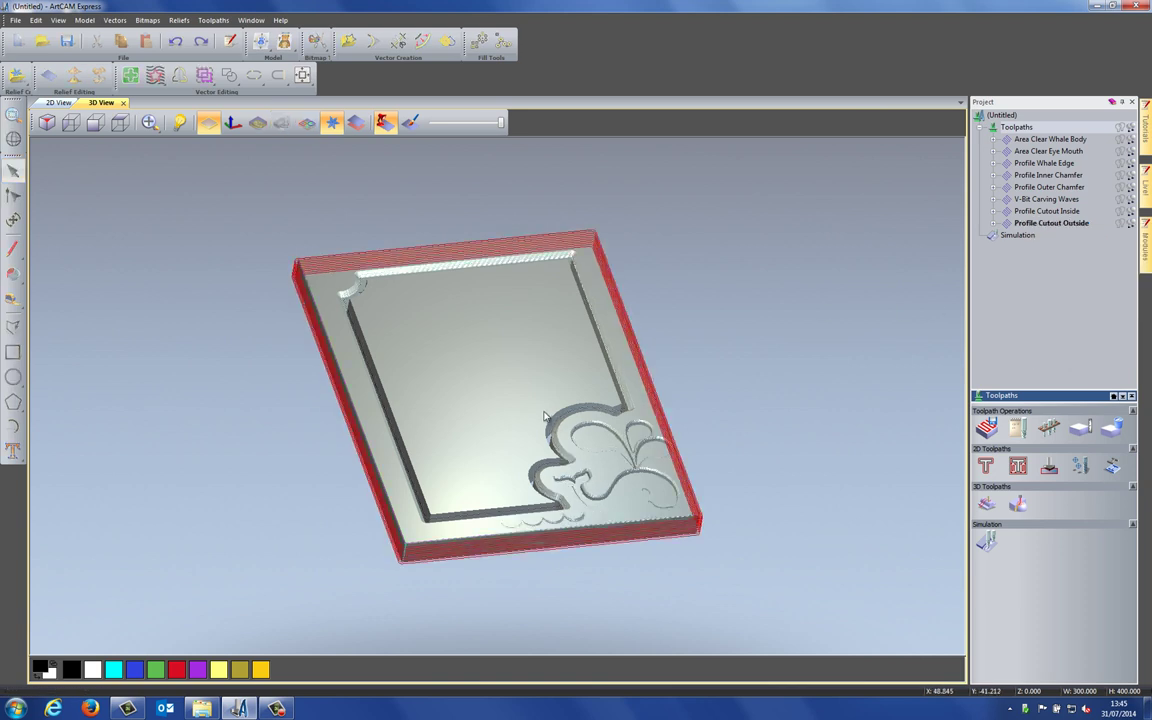
pyautogui.moveTo(529, 345); pyautogui.dragTo(476, 429)
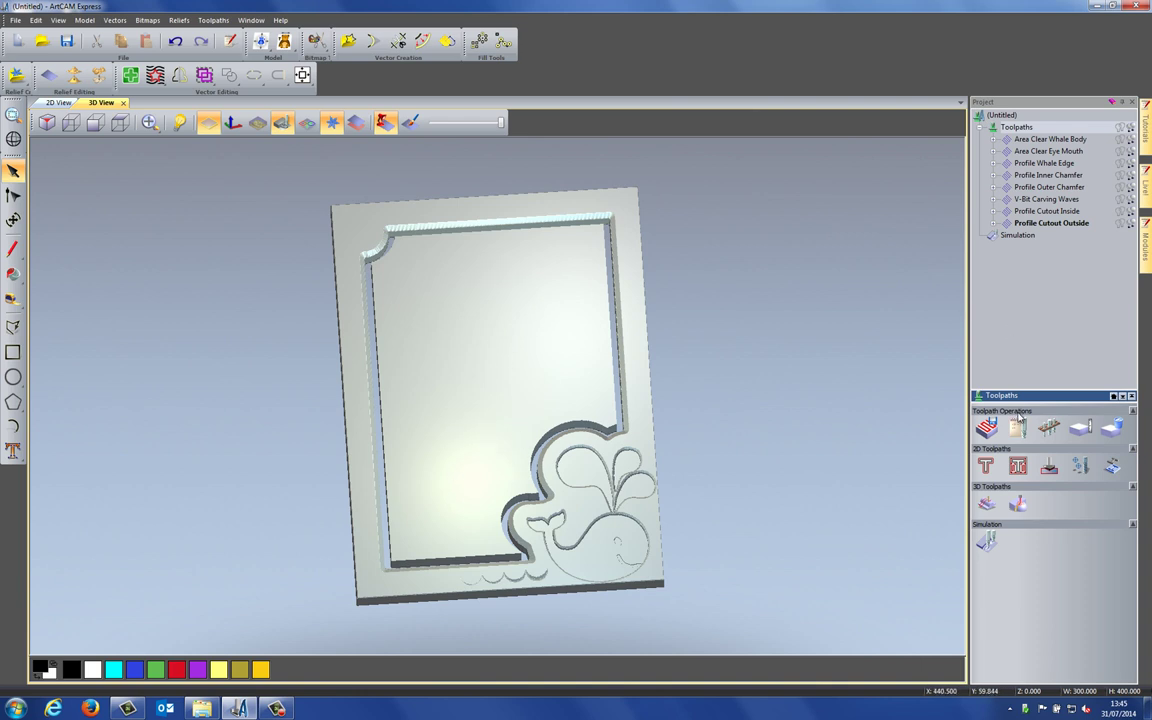
# Step: Delete the waste piece inside the picture opening from the simulation using Delete picked material, and inspect the frame
pyautogui.click(1024, 237)
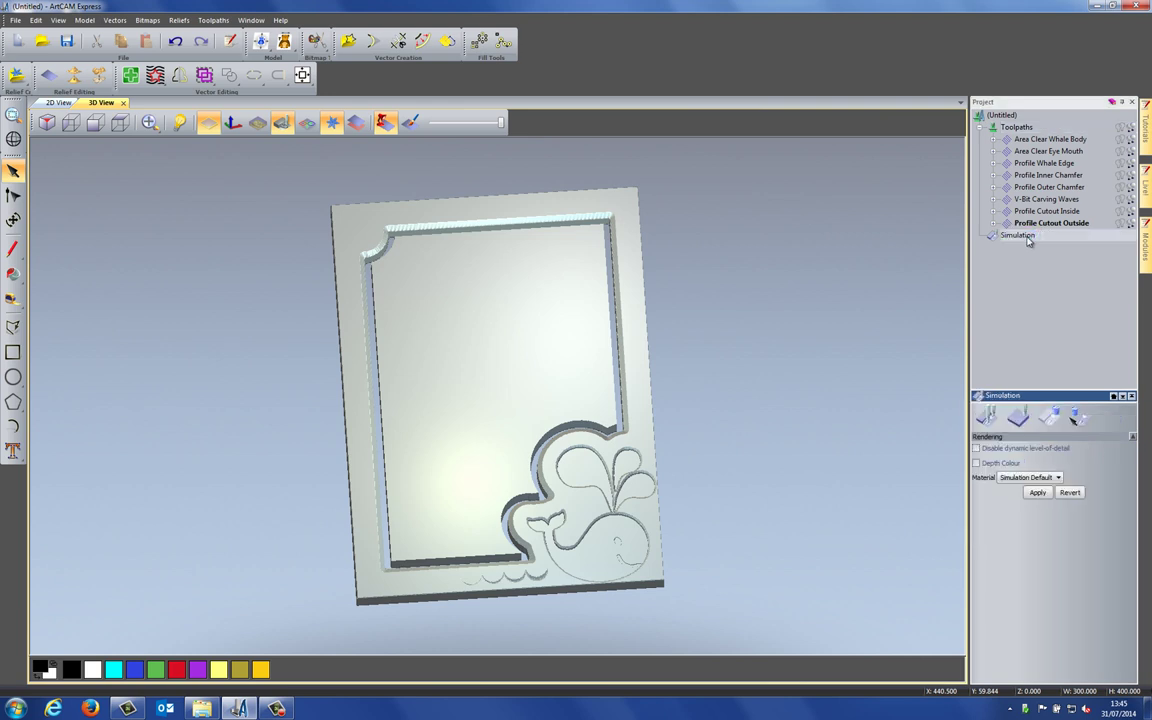
pyautogui.click(1081, 420)
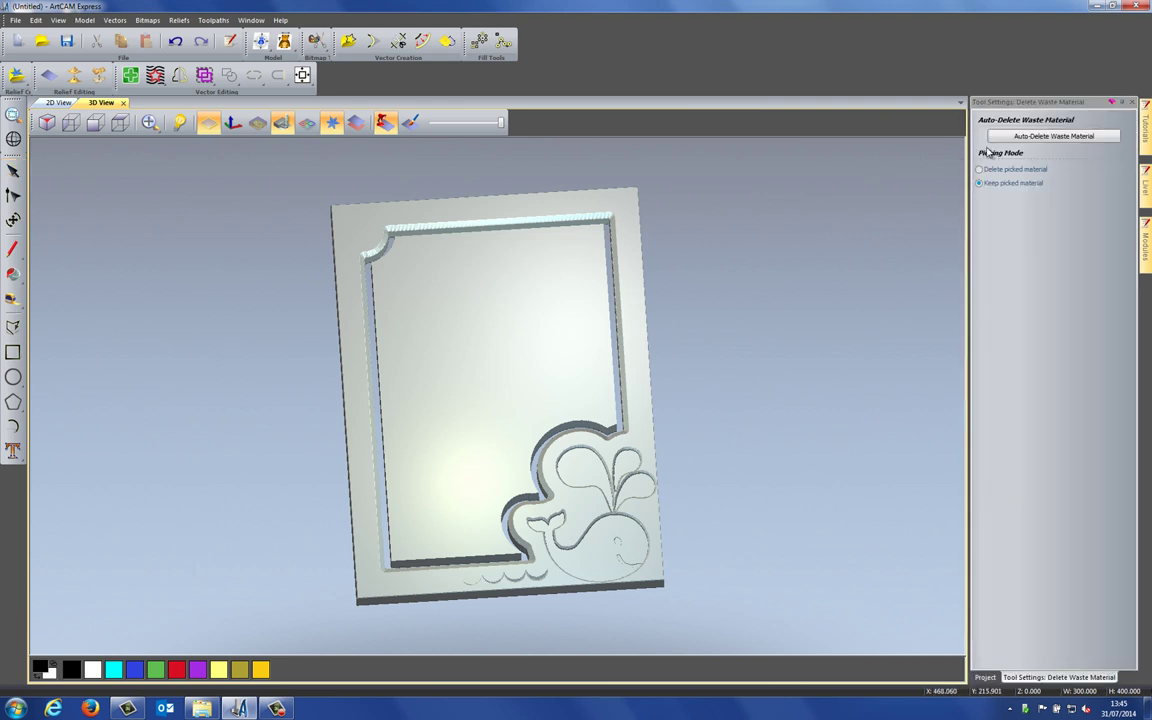
pyautogui.click(980, 170)
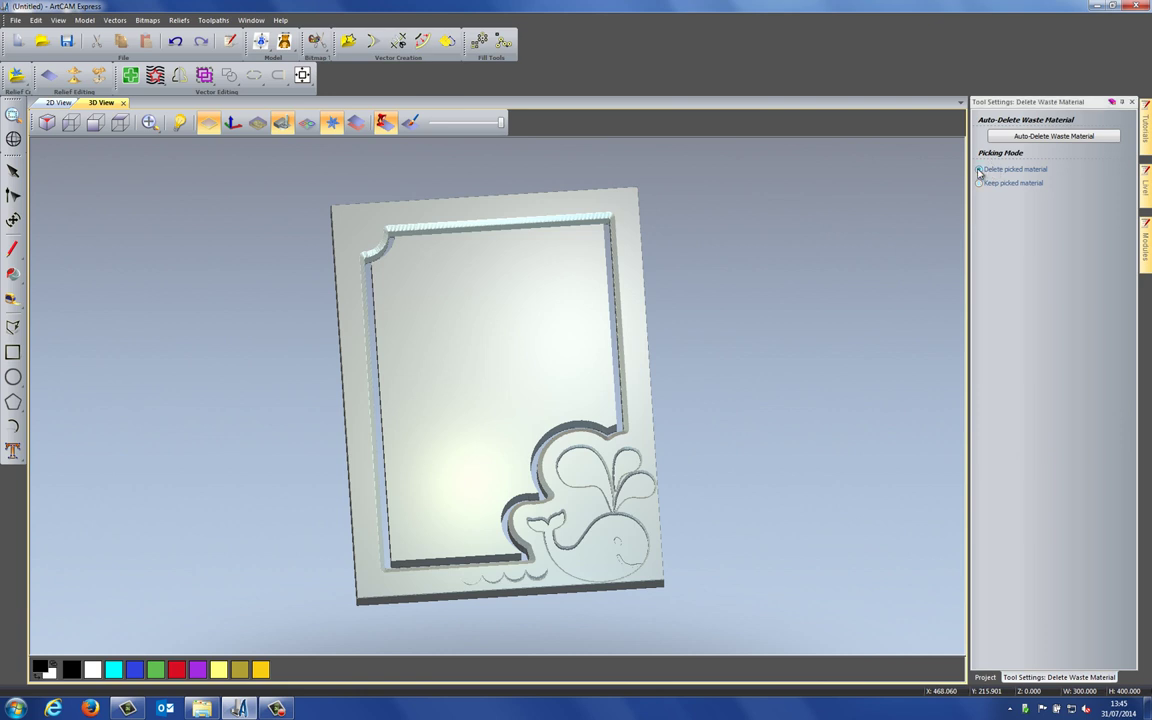
pyautogui.click(492, 336)
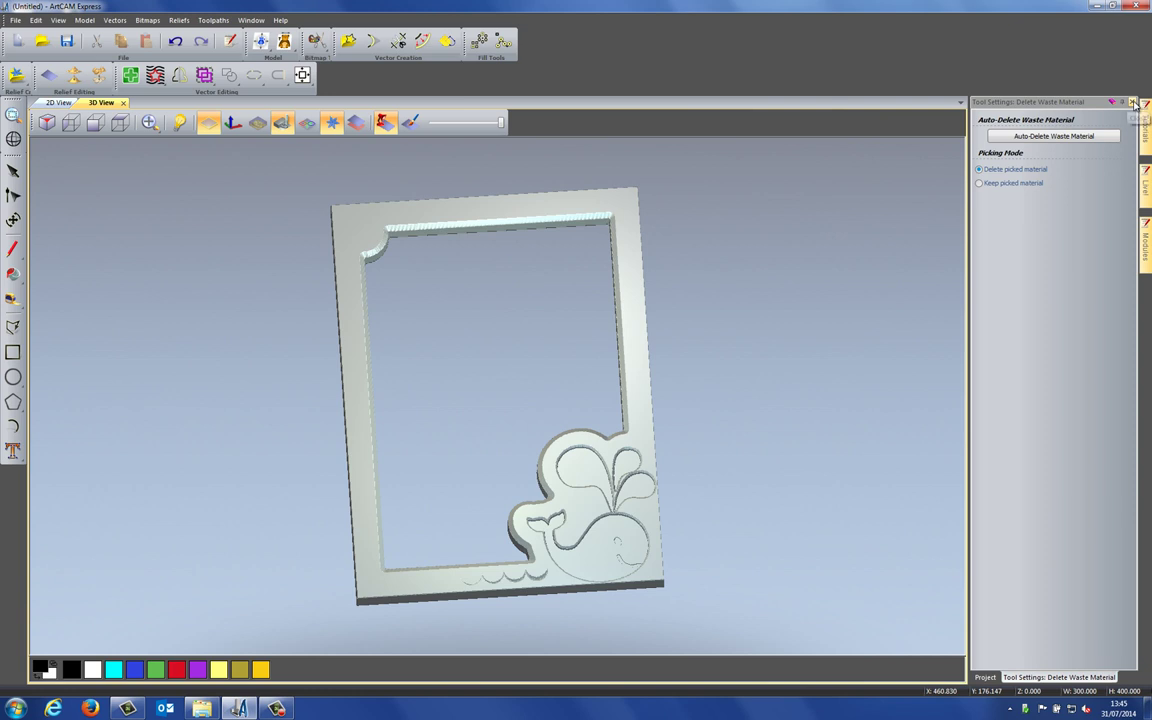
pyautogui.press('Escape')
pyautogui.moveTo(518, 431); pyautogui.dragTo(575, 418)
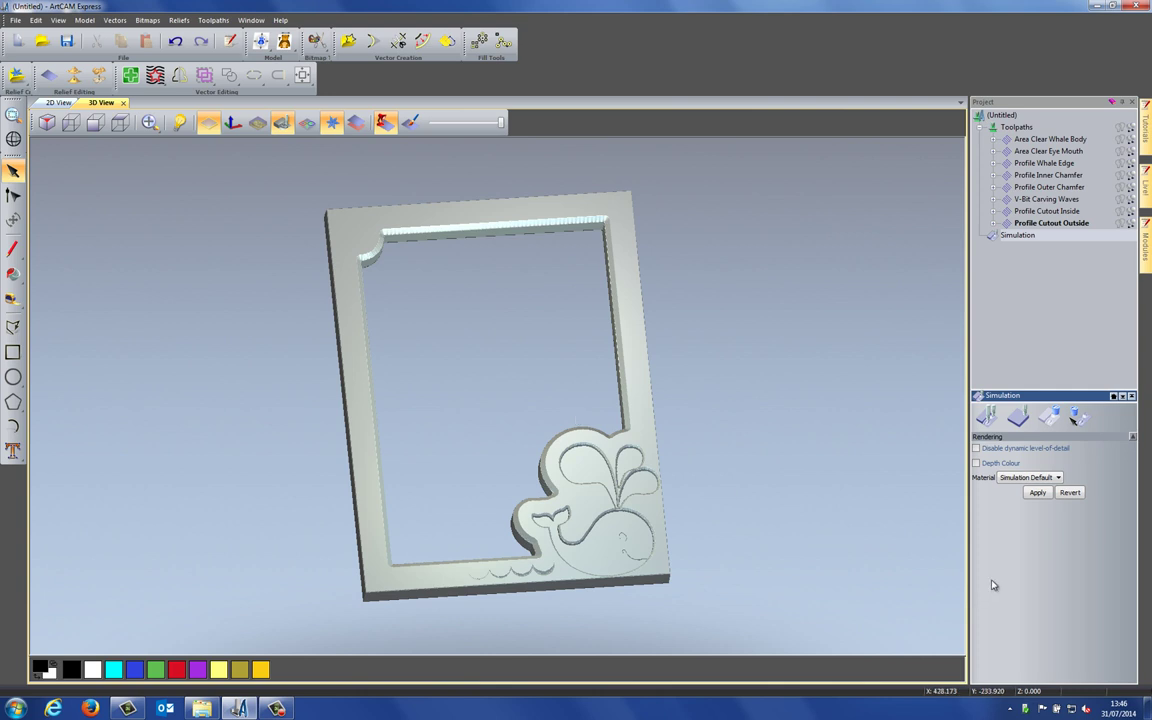
# Step: Apply the Pewter material to the simulated frame
pyautogui.click(1015, 480)
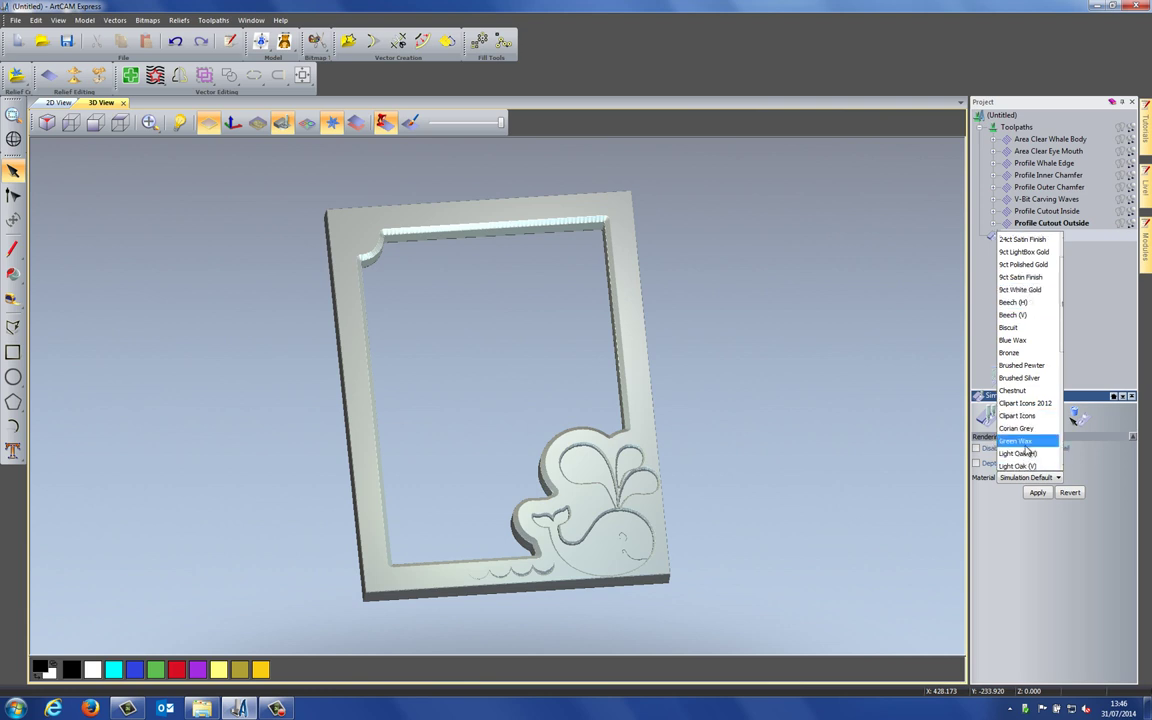
pyautogui.scroll(-5, 1027, 440)
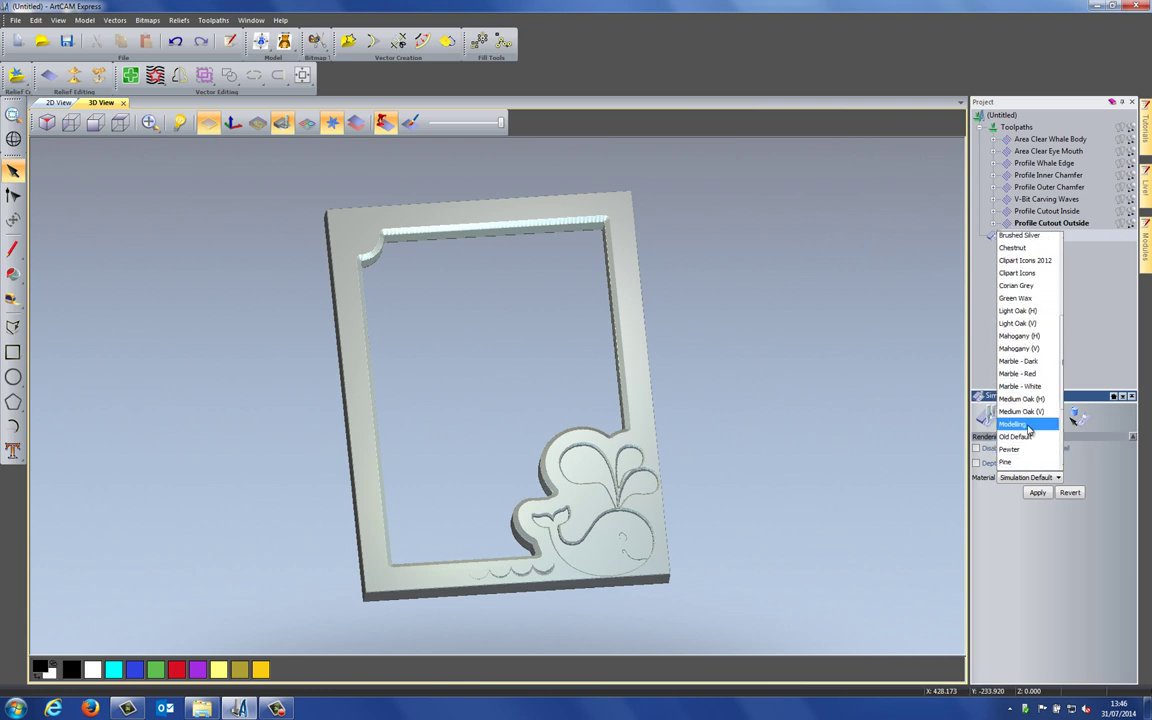
pyautogui.click(1010, 449)
pyautogui.click(1036, 493)
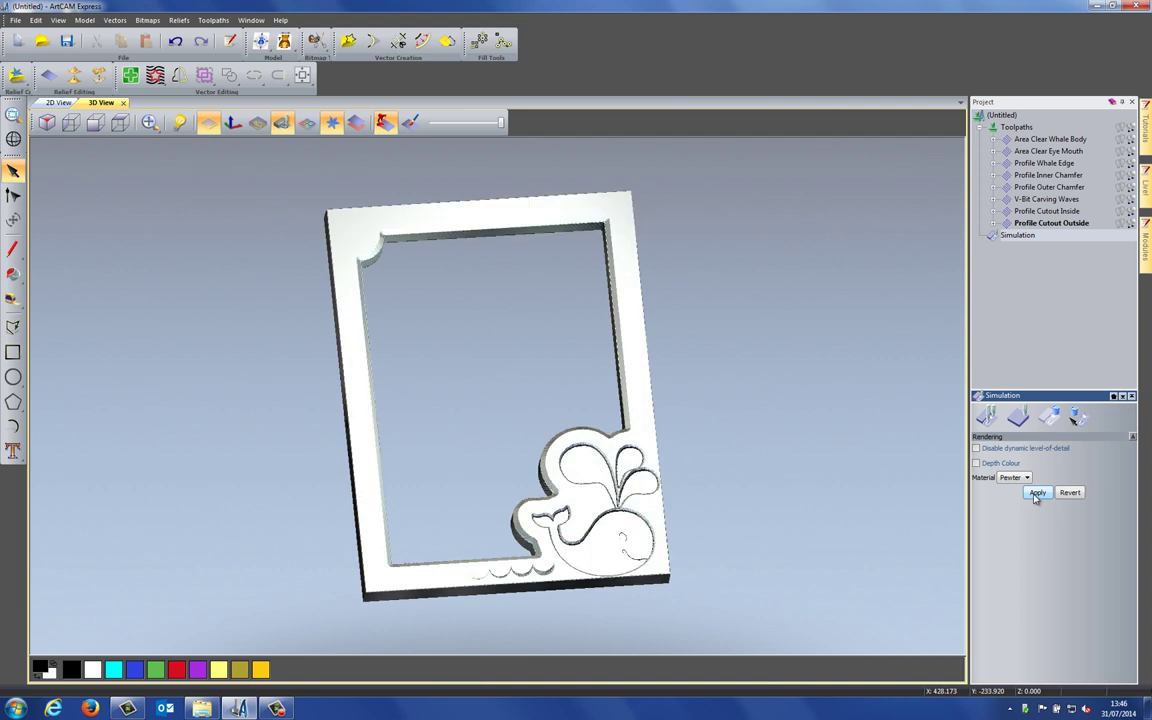
# Step: Turn on Depth Colour for the simulation, apply it and inspect the shaded frame
pyautogui.moveTo(590, 440); pyautogui.dragTo(505, 448)
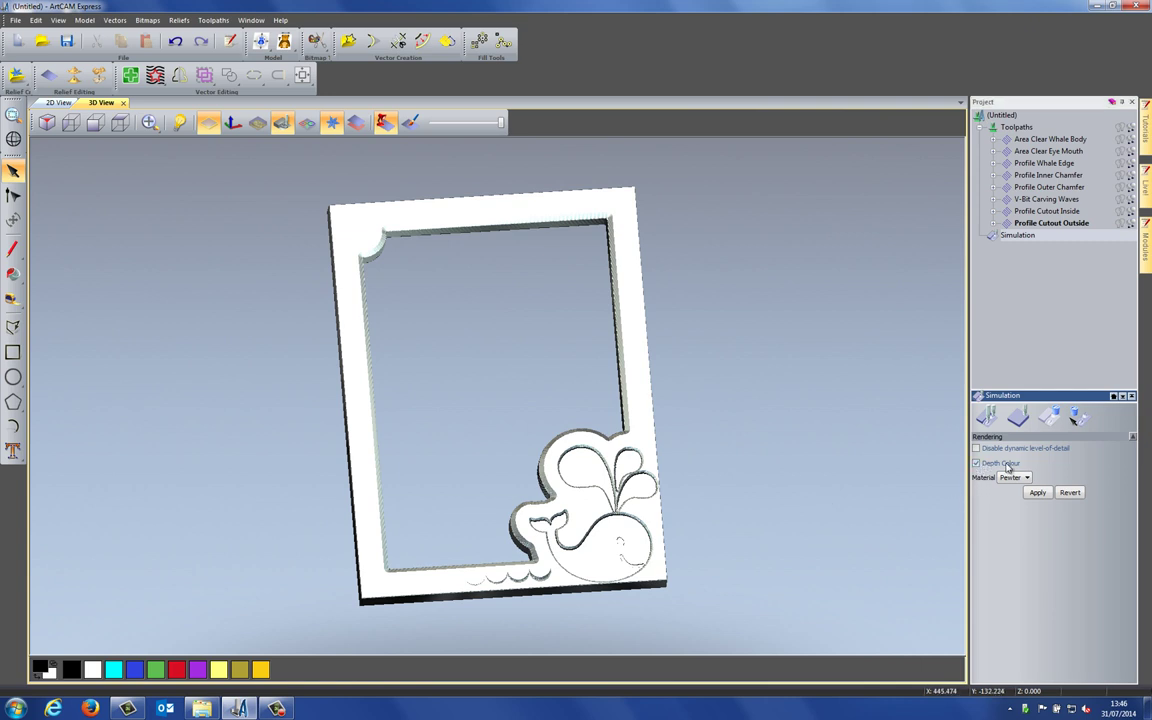
pyautogui.click(1038, 493)
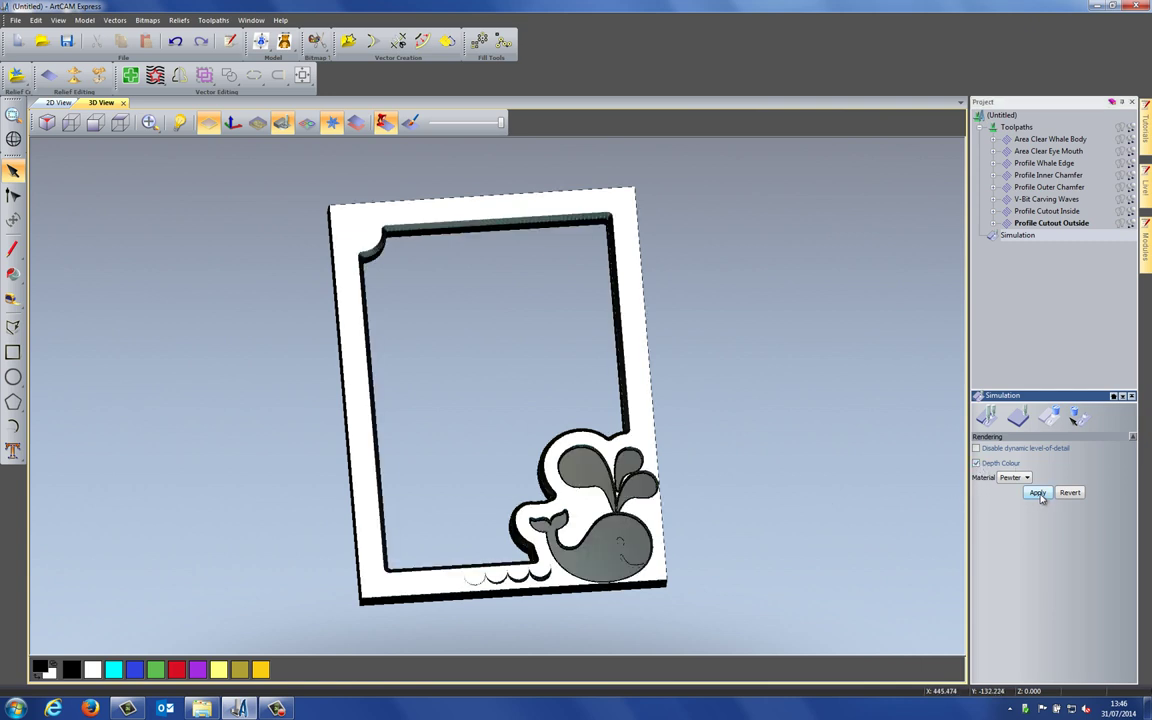
pyautogui.moveTo(545, 508); pyautogui.dragTo(450, 500)
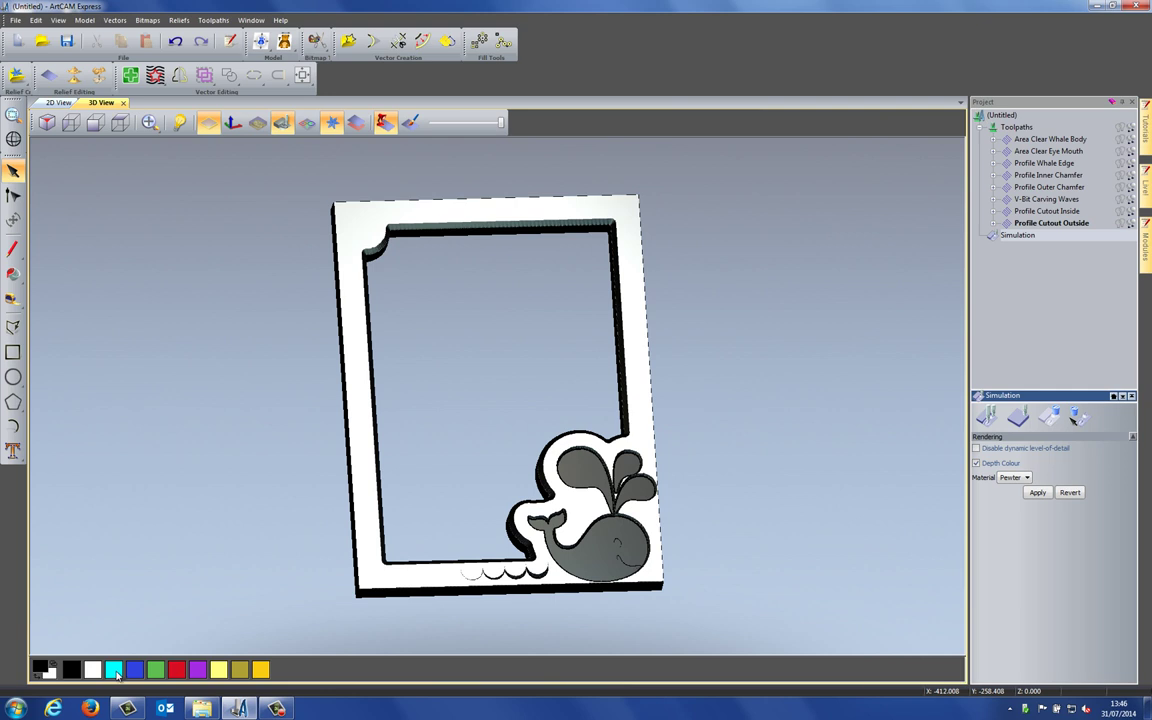
# Step: Set the depth colour of the machined areas to cyan and inspect the whale frame up close
pyautogui.click(115, 670)
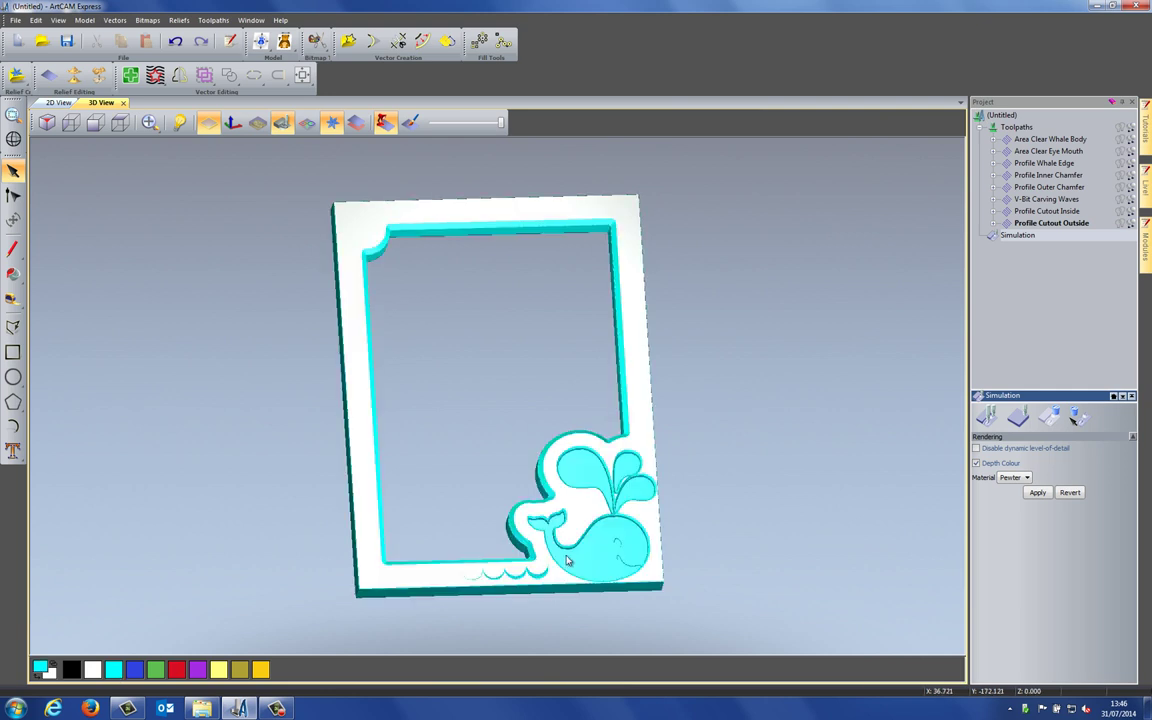
pyautogui.moveTo(495, 495); pyautogui.dragTo(530, 383)
pyautogui.scroll(3, 495, 455)
pyautogui.scroll(-2, 495, 455)
pyautogui.scroll(-1, 532, 381)
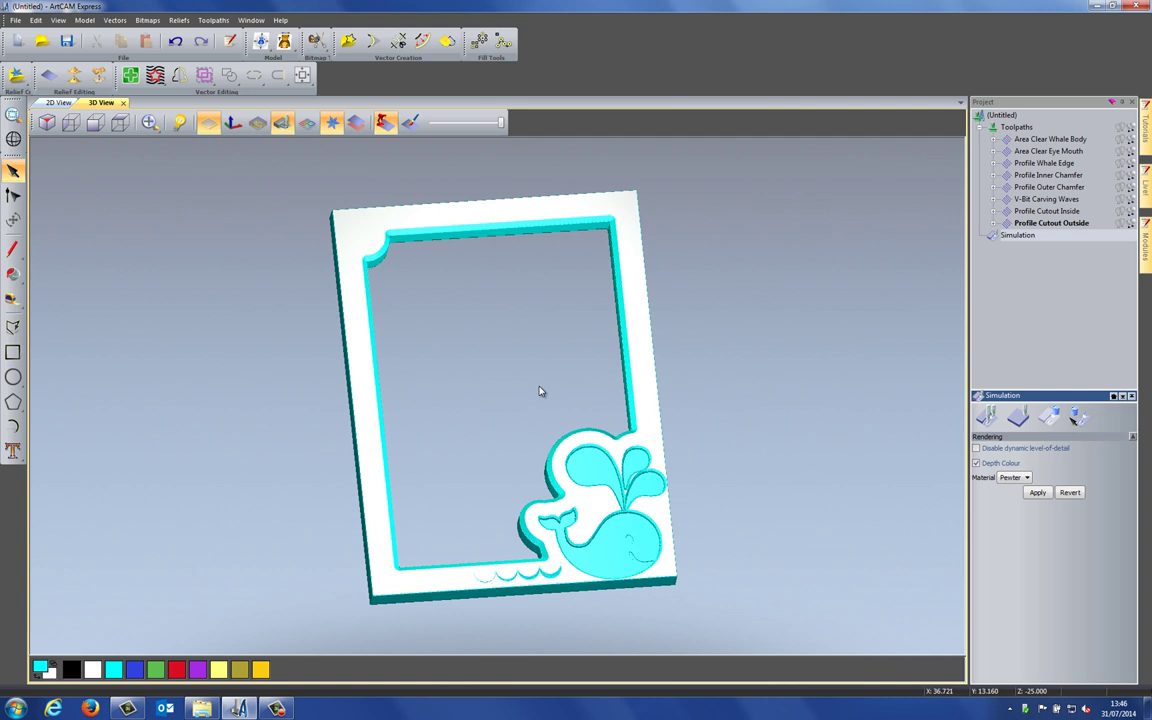
# Step: Prepare all the toolpaths for saving to separate files with toolpath details appended to the file names
pyautogui.click(1015, 128)
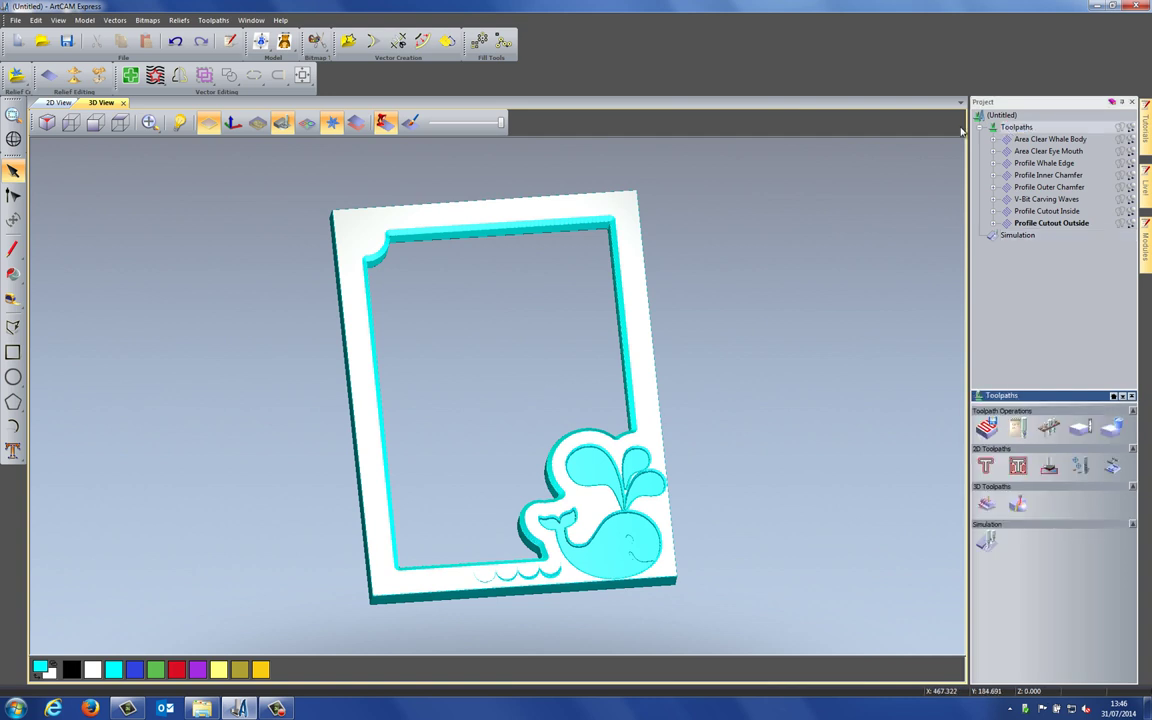
pyautogui.click(986, 430)
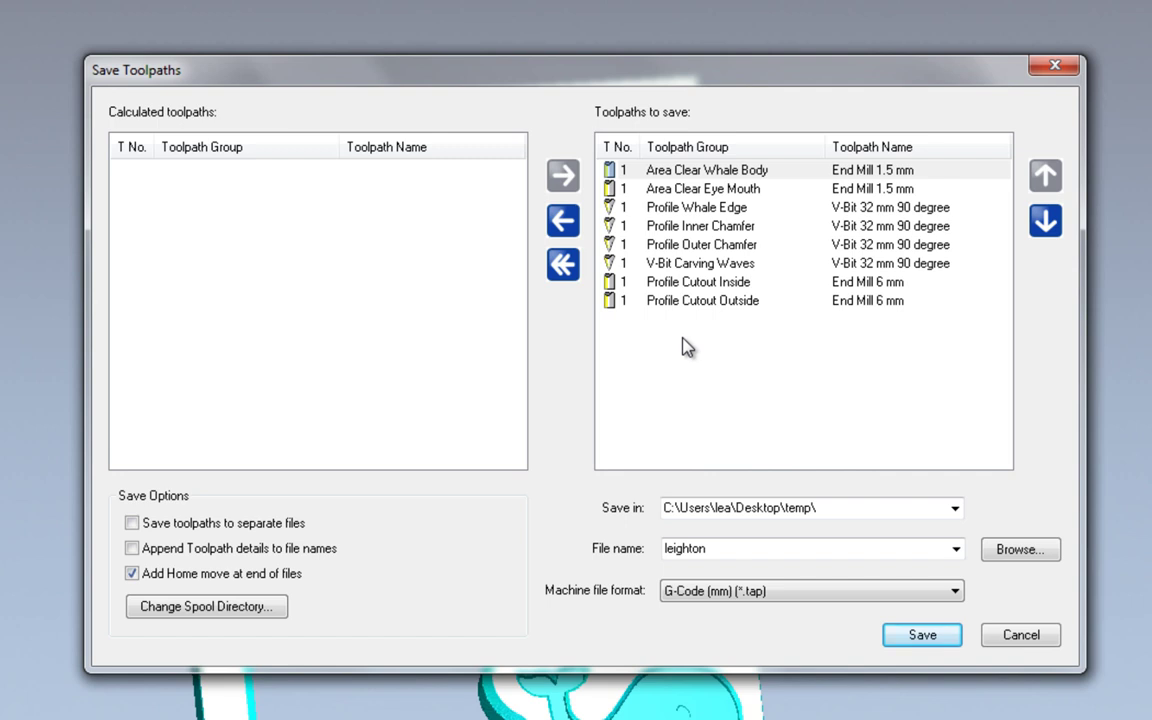
pyautogui.click(132, 525)
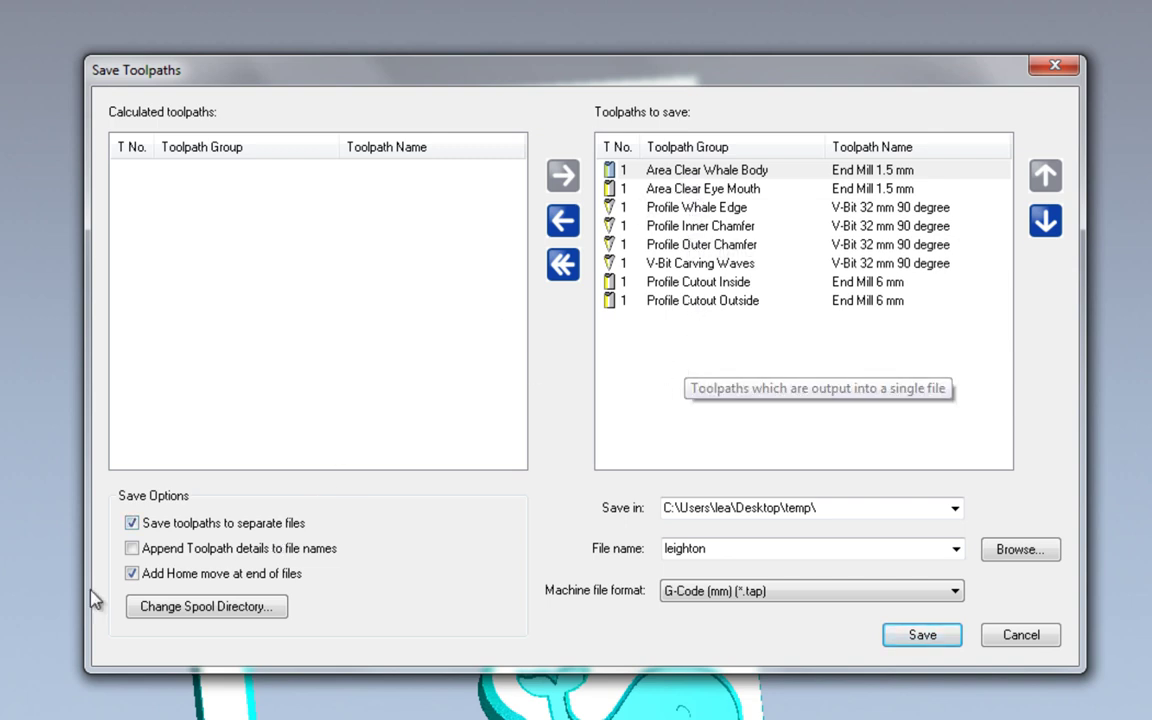
pyautogui.click(132, 548)
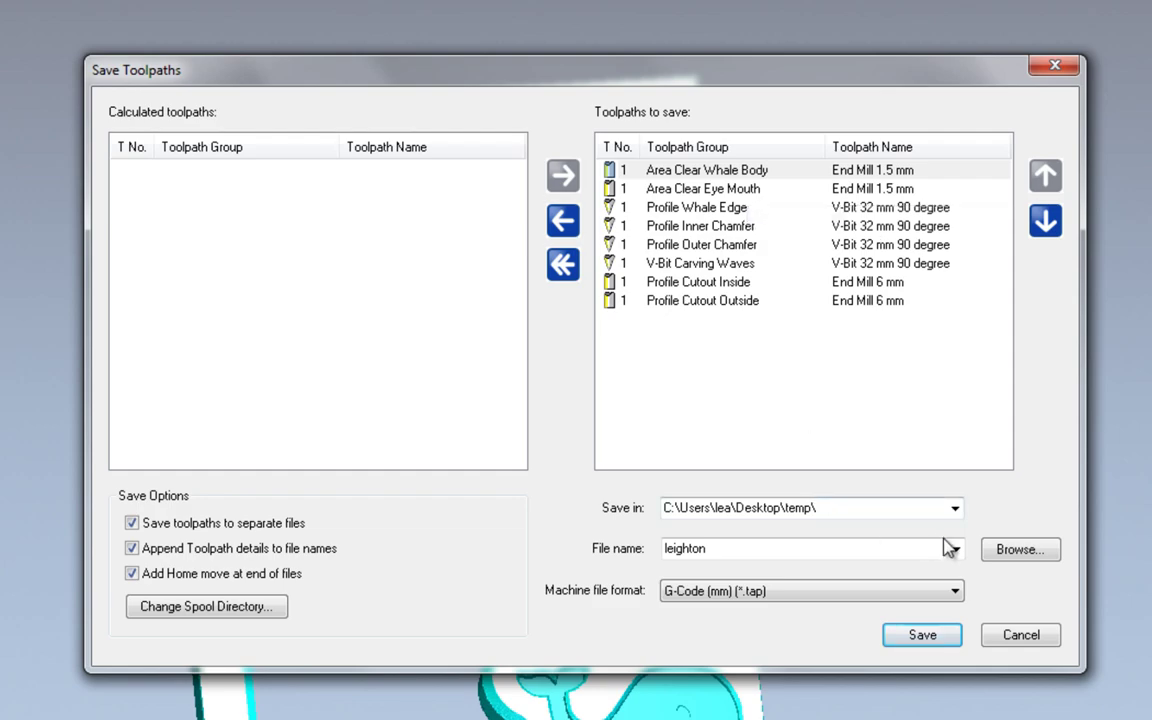
# Step: Choose the desktop folder Children's Frame Express 2013 as the toolpath save location, with the file name frame
pyautogui.click(1007, 558)
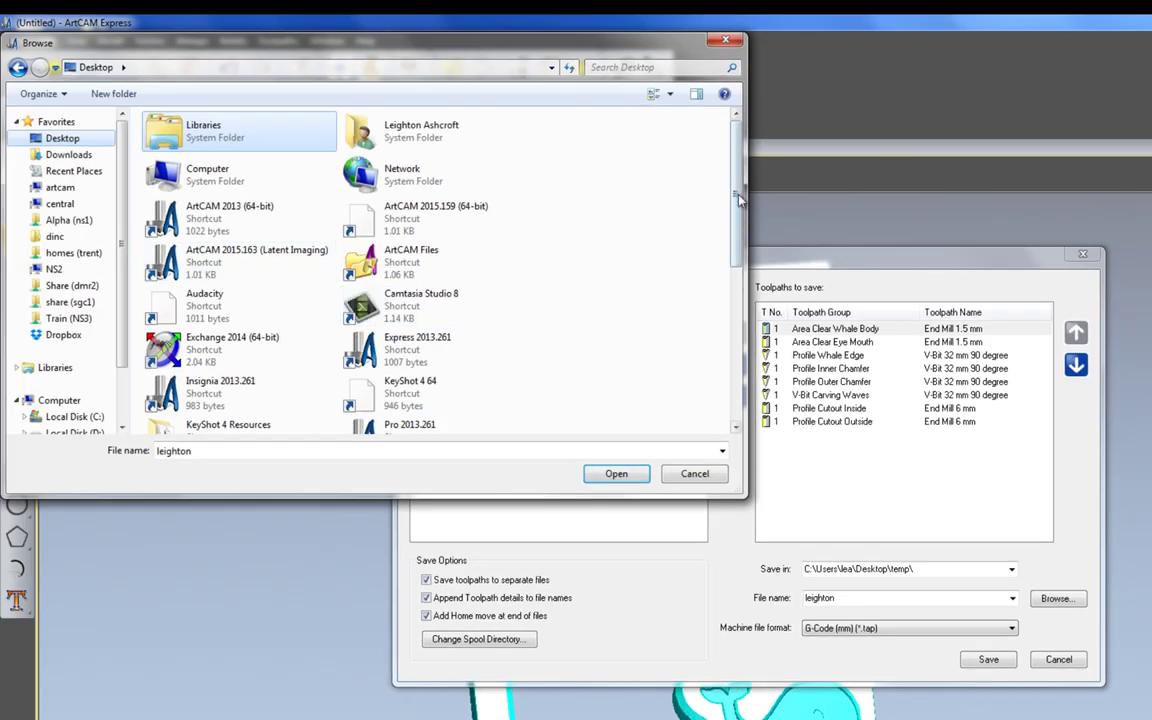
pyautogui.moveTo(740, 200); pyautogui.dragTo(743, 303)
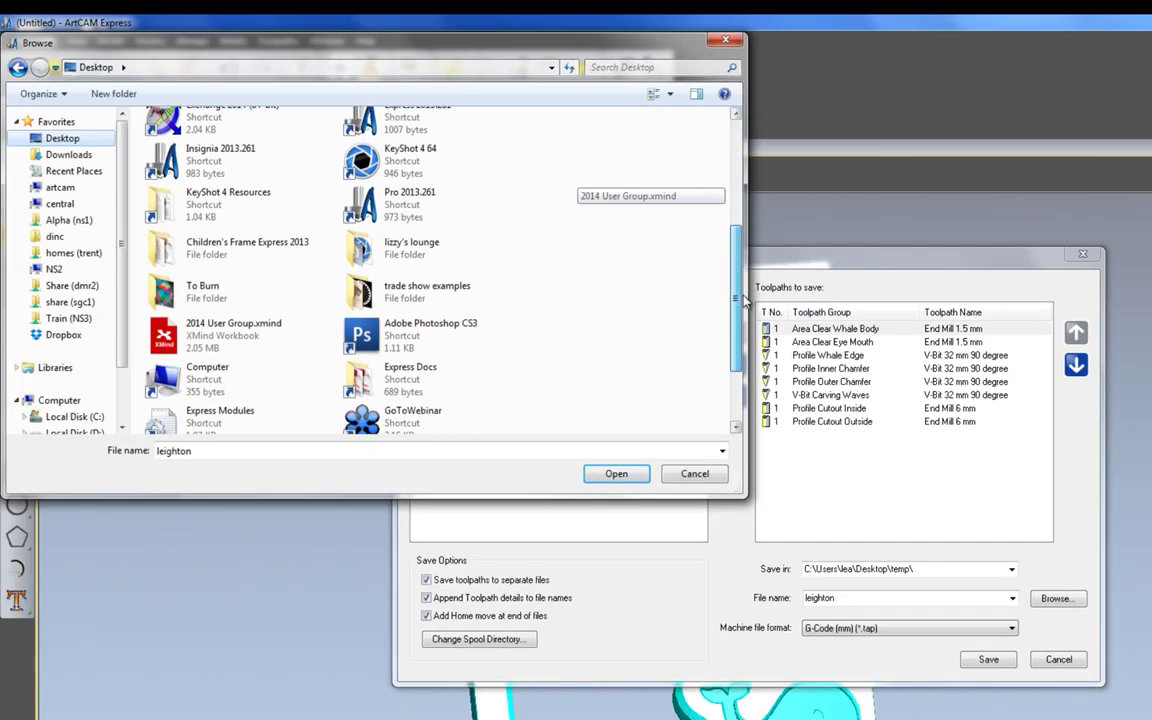
pyautogui.doubleClick(266, 248)
pyautogui.doubleClick(197, 451)
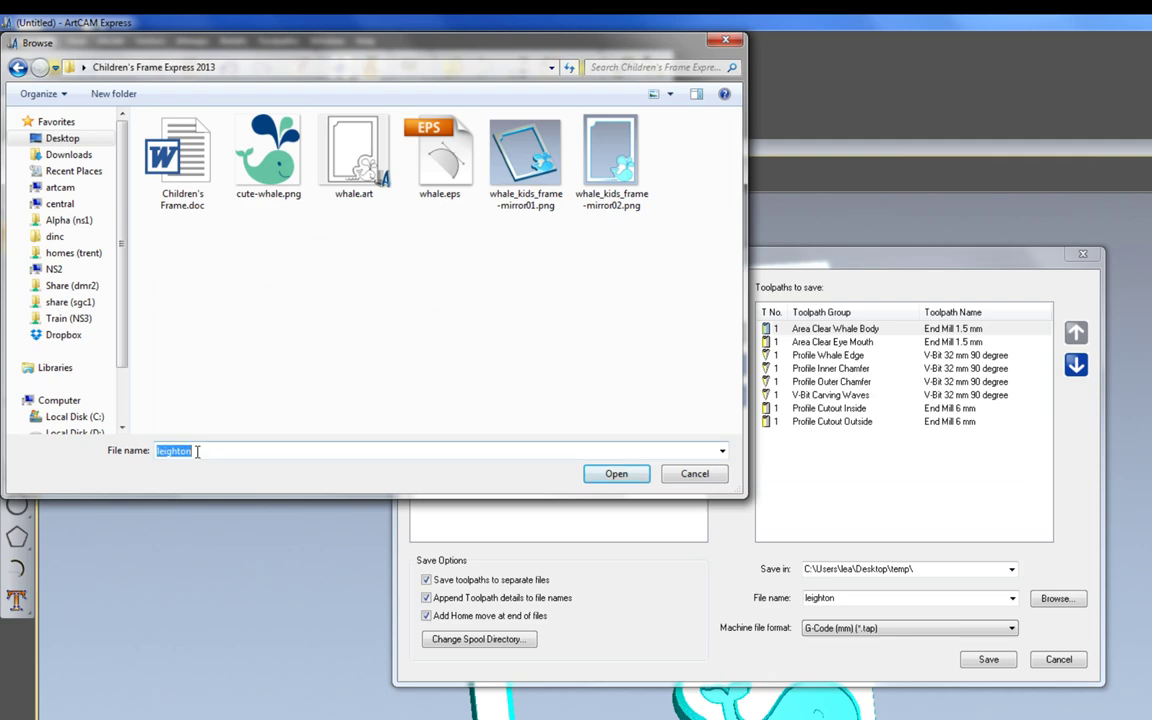
pyautogui.write('frame')
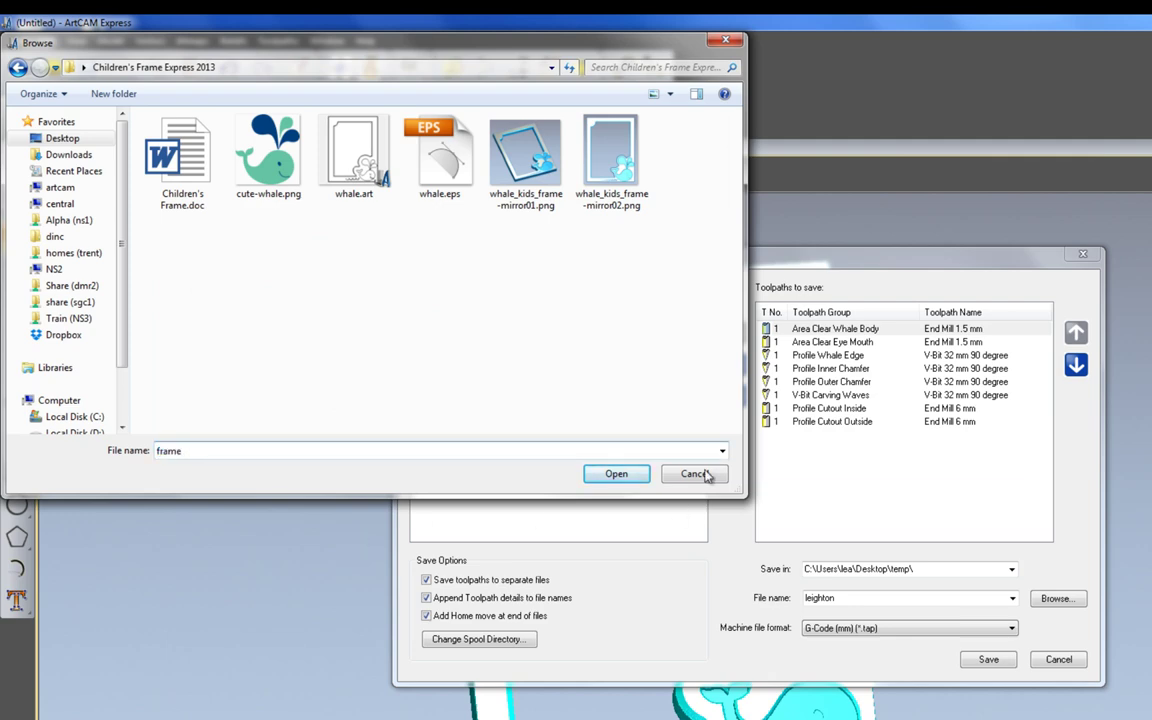
pyautogui.click(628, 473)
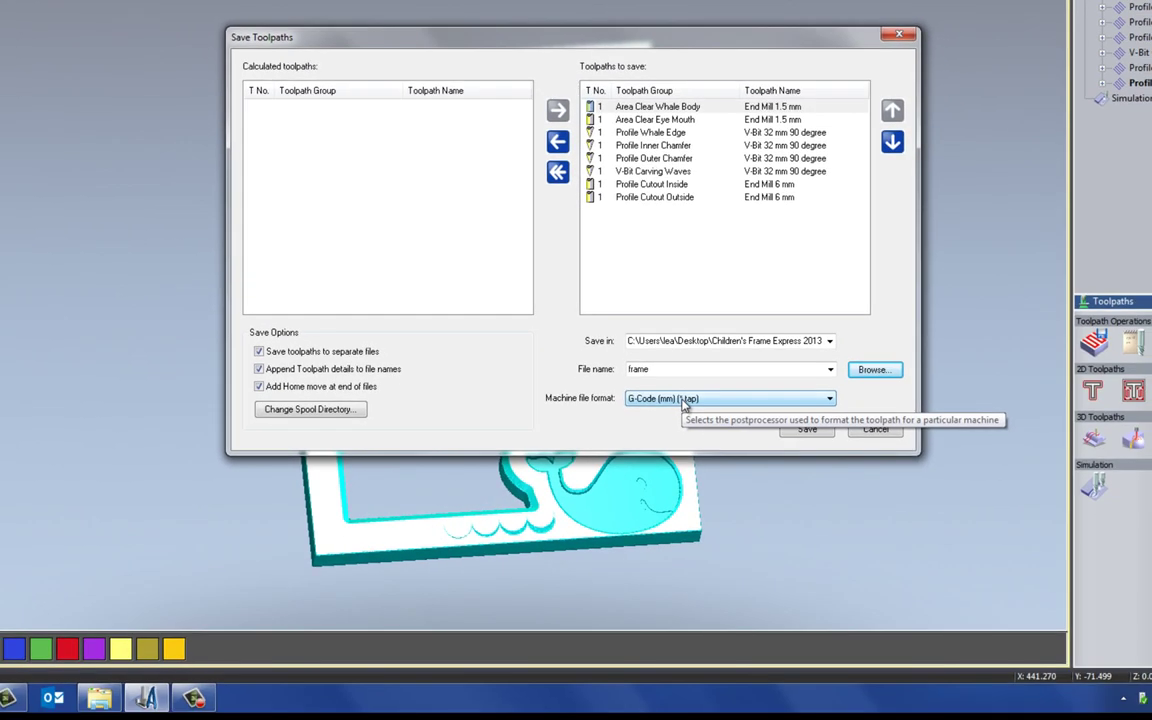
# Step: Set the machine file format to G-Code Arcs (mm) (*.tap) and save the toolpaths
pyautogui.click(684, 399)
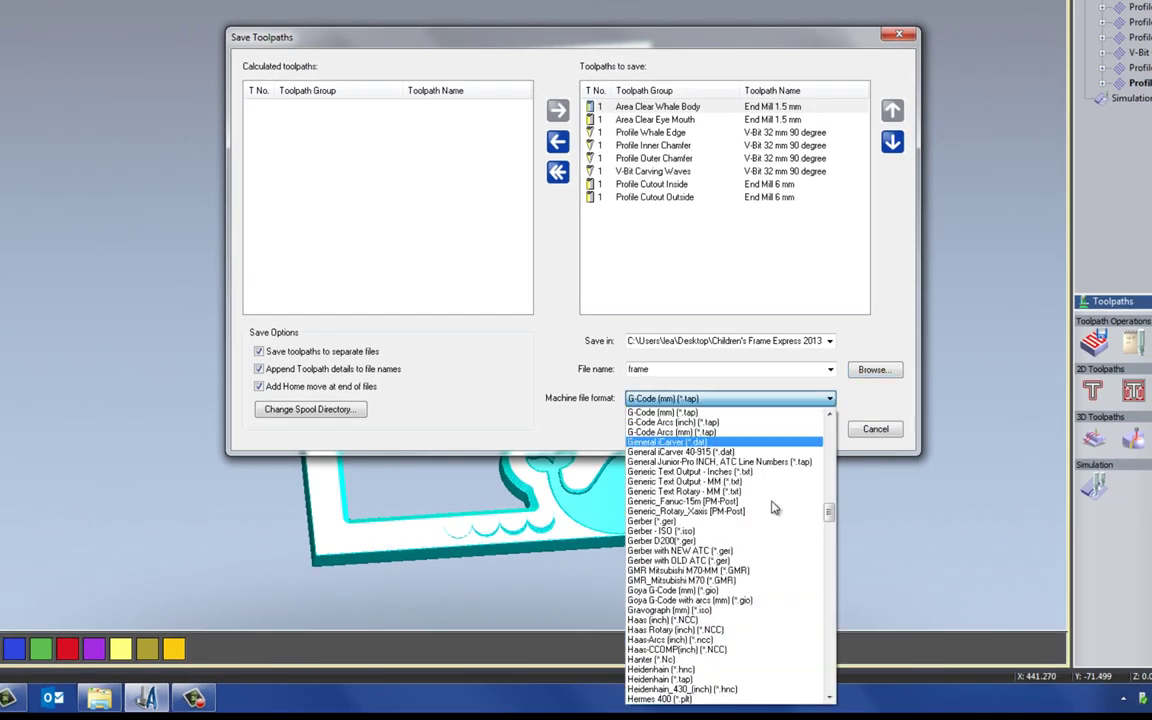
pyautogui.scroll(-8, 780, 540)
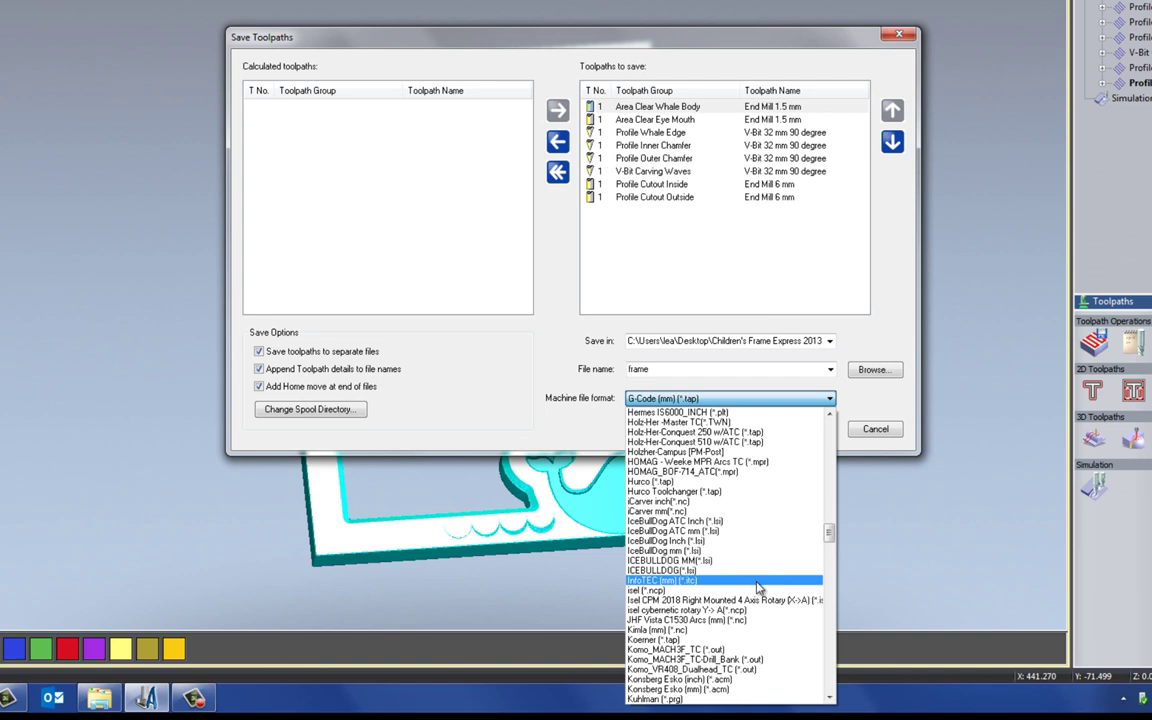
pyautogui.scroll(-8, 775, 580)
pyautogui.scroll(-5, 760, 573)
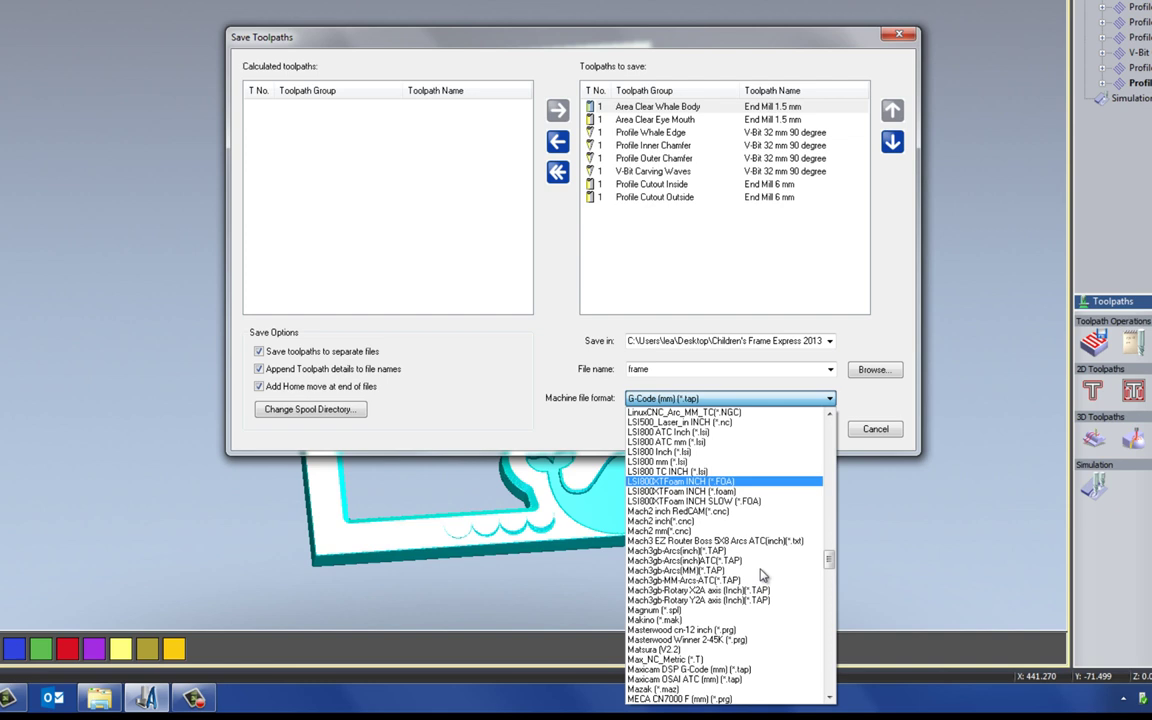
pyautogui.scroll(15, 760, 575)
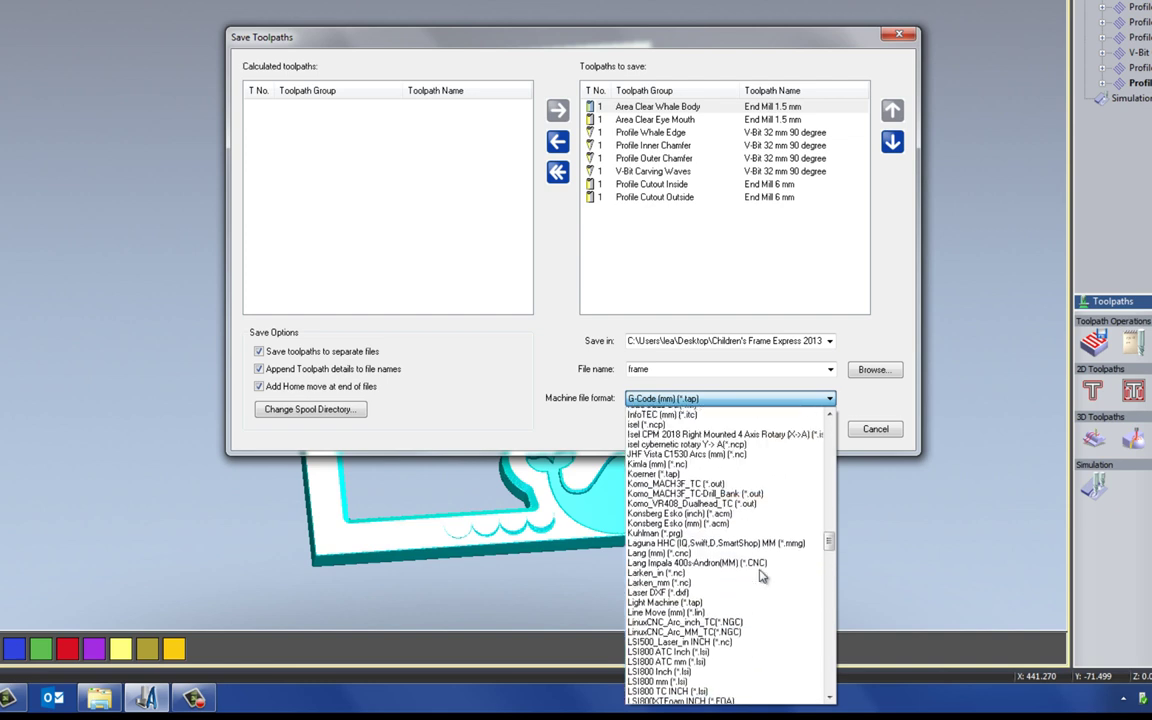
pyautogui.scroll(20, 760, 577)
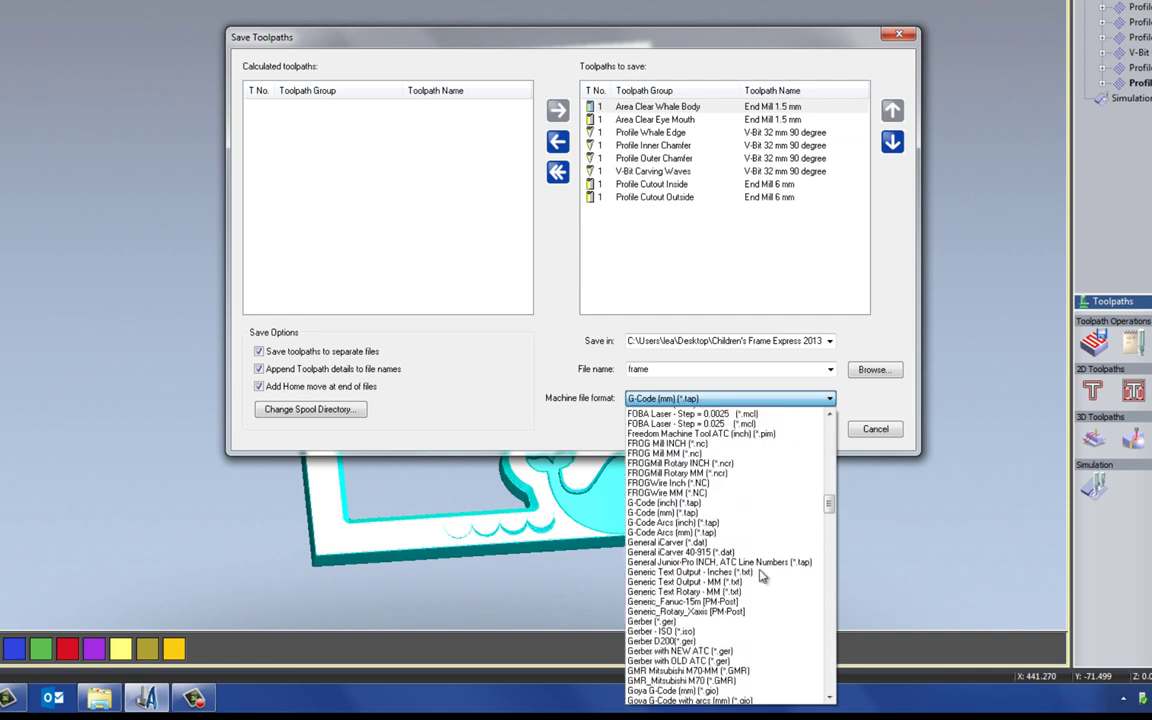
pyautogui.scroll(20, 760, 577)
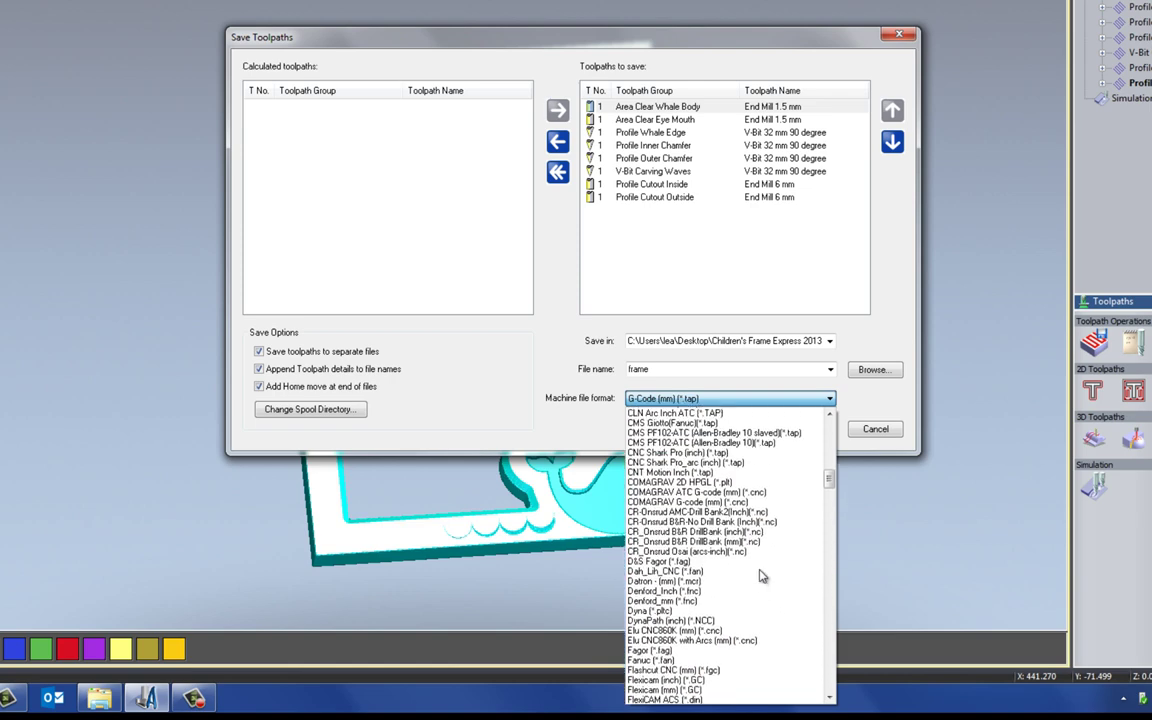
pyautogui.scroll(4, 760, 577)
pyautogui.scroll(-20, 760, 572)
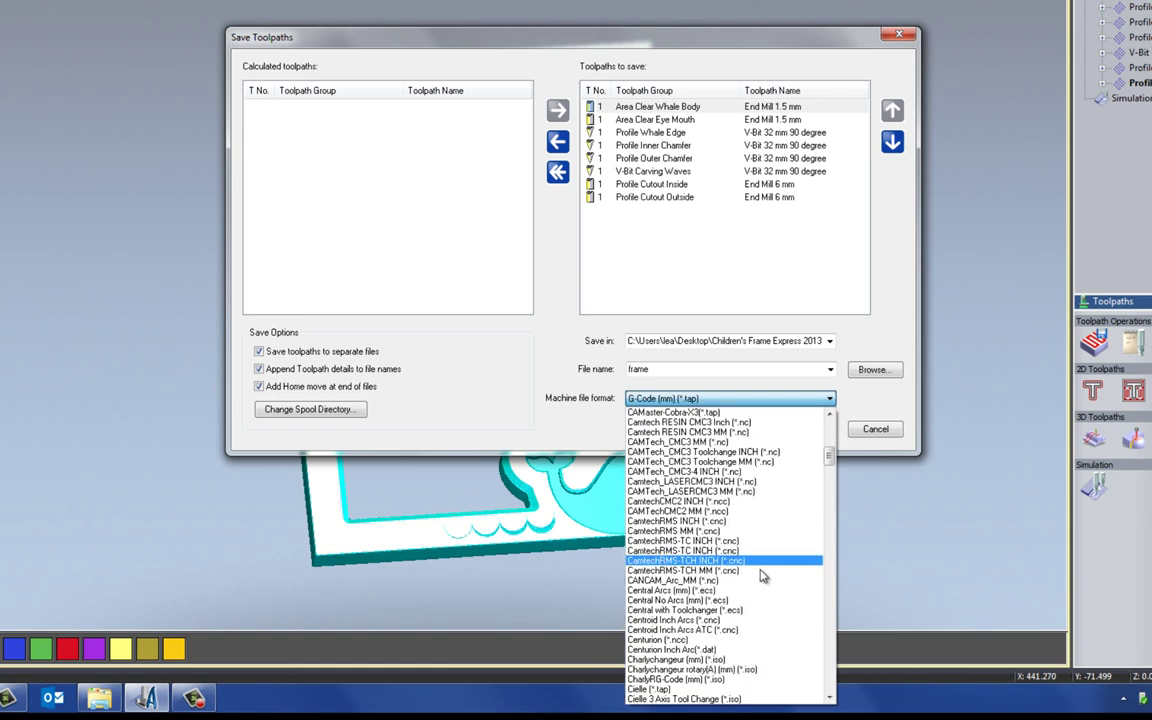
pyautogui.scroll(-9, 760, 568)
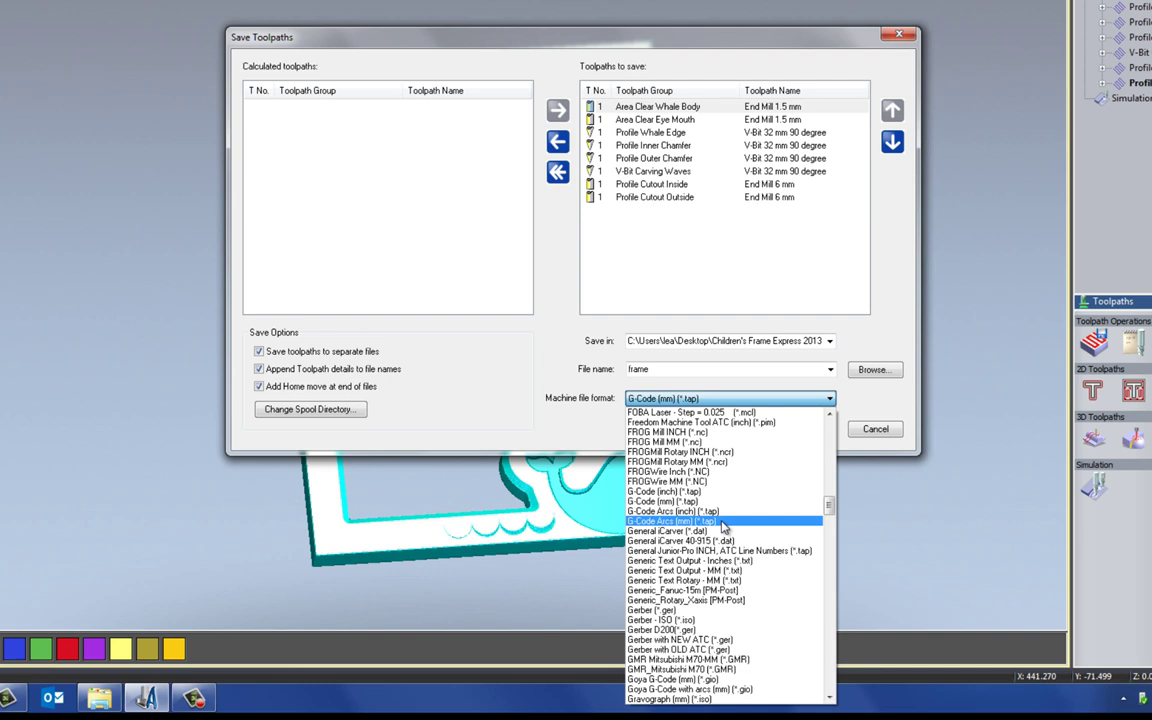
pyautogui.click(722, 522)
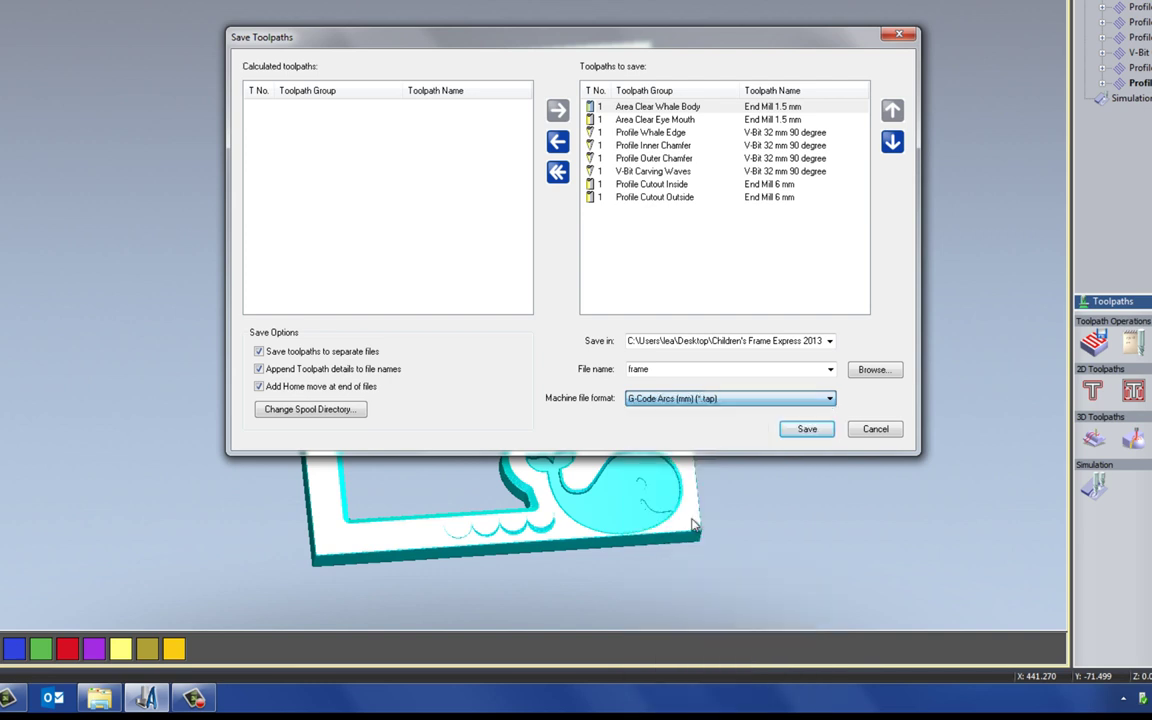
pyautogui.click(806, 430)
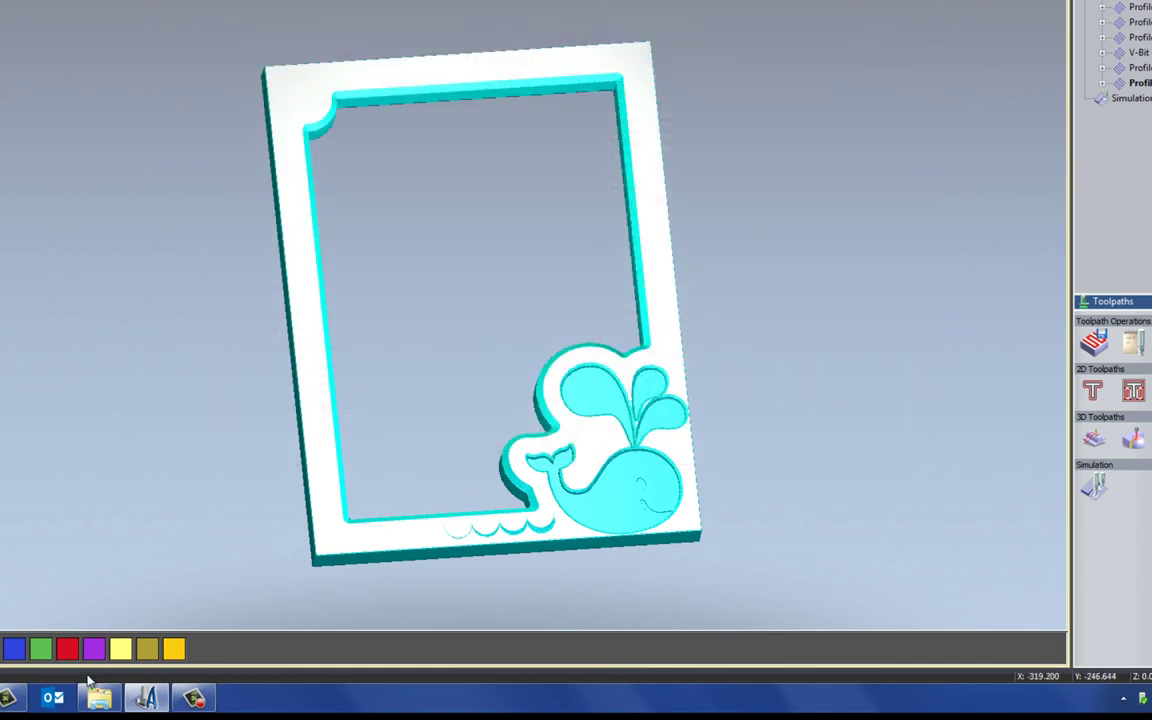
# Step: Switch to Windows Explorer and check the saved frame toolpath files, including the outside cutout and whale body area clearance files
pyautogui.click(99, 697)
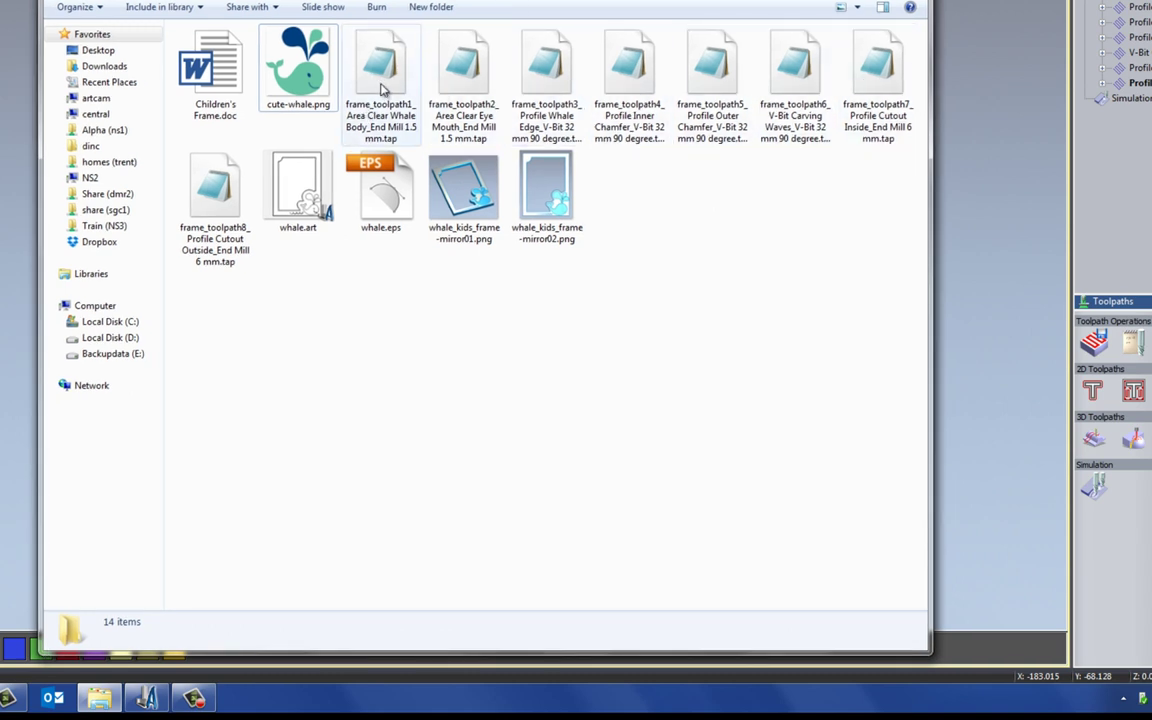
pyautogui.click(236, 228)
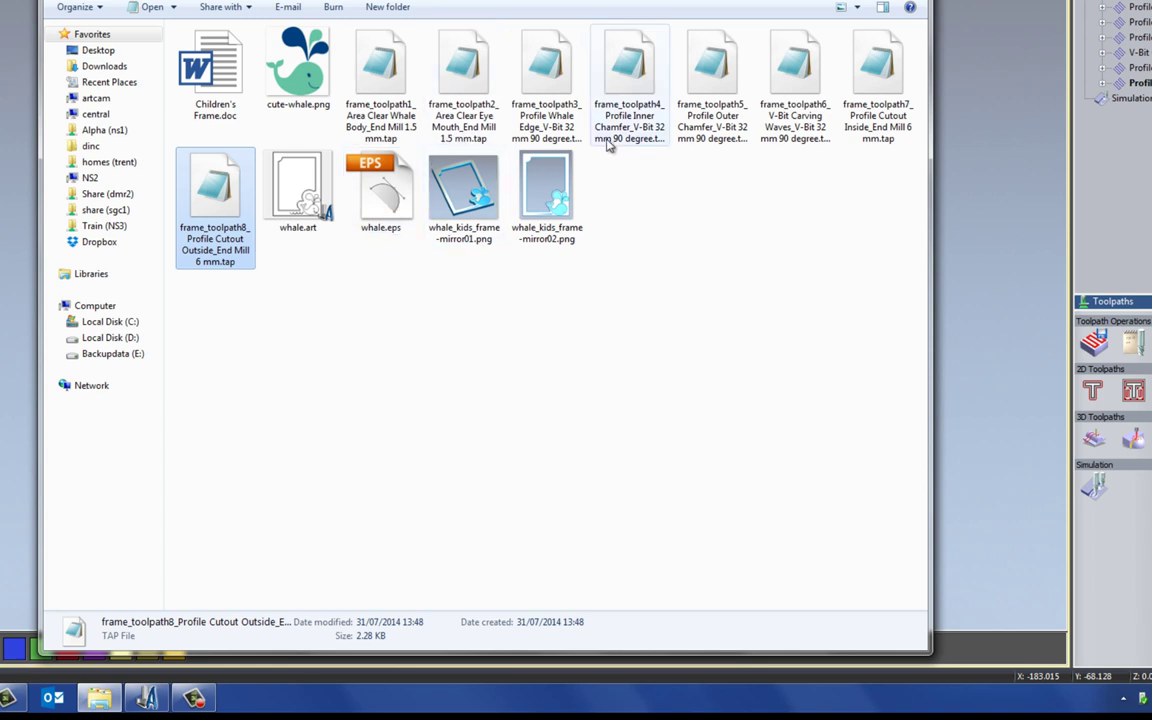
pyautogui.click(387, 110)
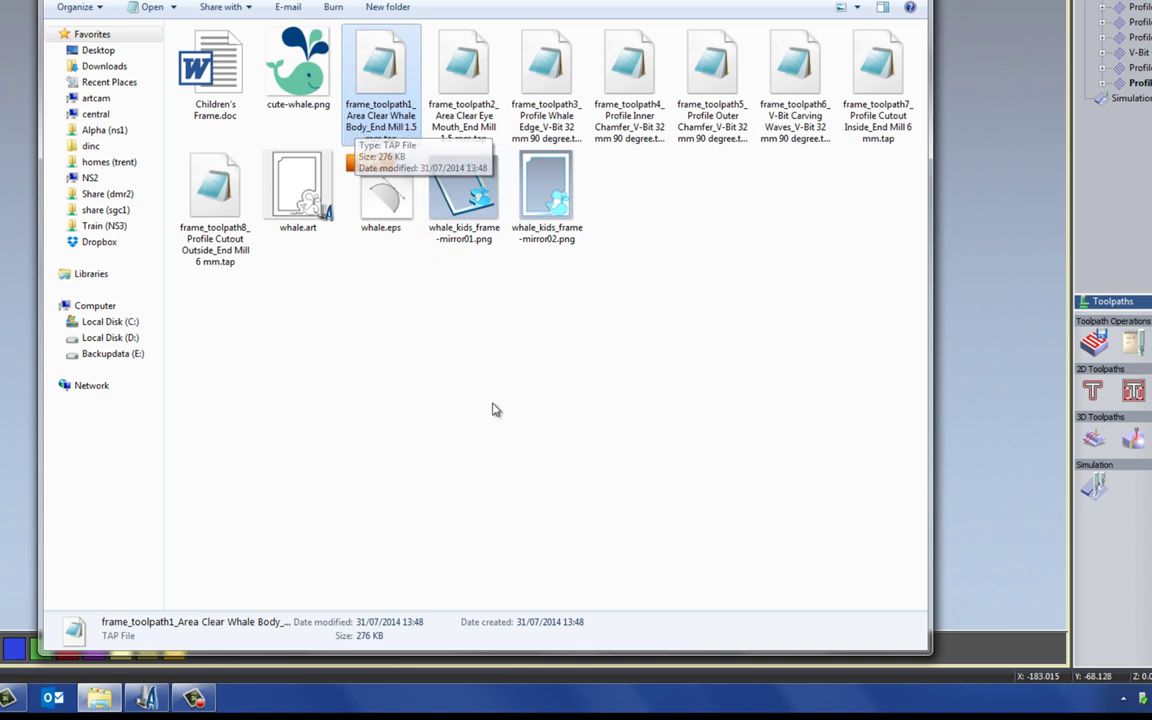
# Step: Open the whale body area clearance .tap file in Notepad and review its G-code
pyautogui.doubleClick(355, 68)
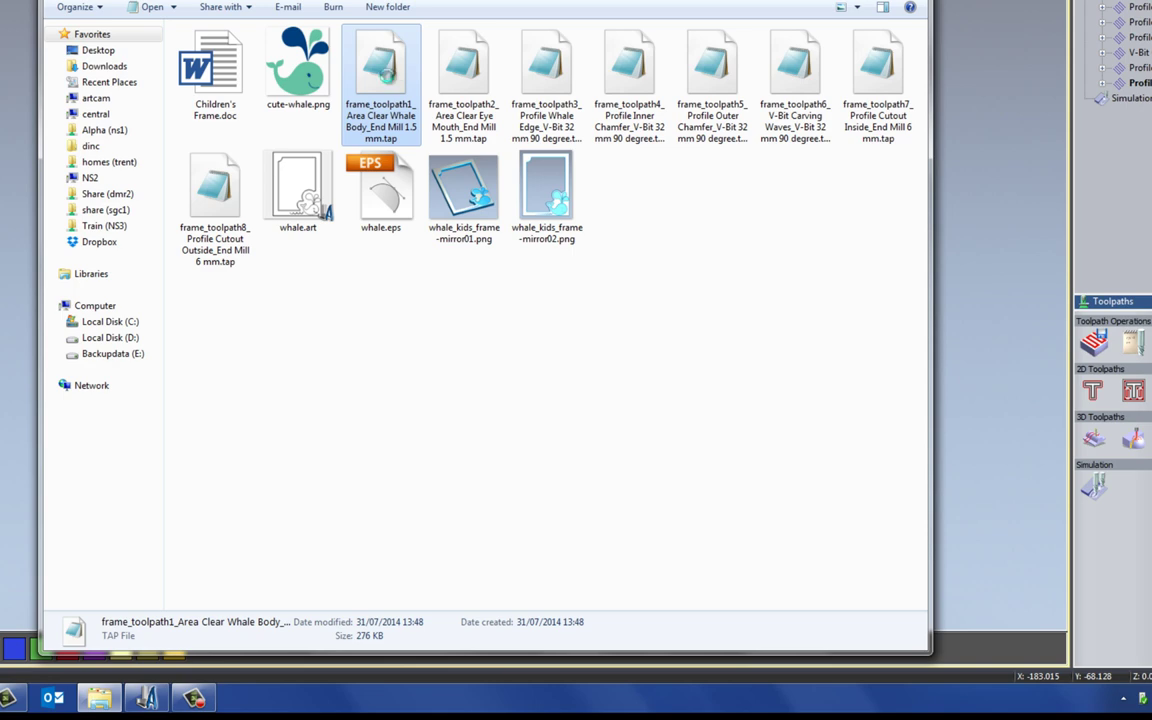
pyautogui.moveTo(358, 3); pyautogui.dragTo(501, 10)
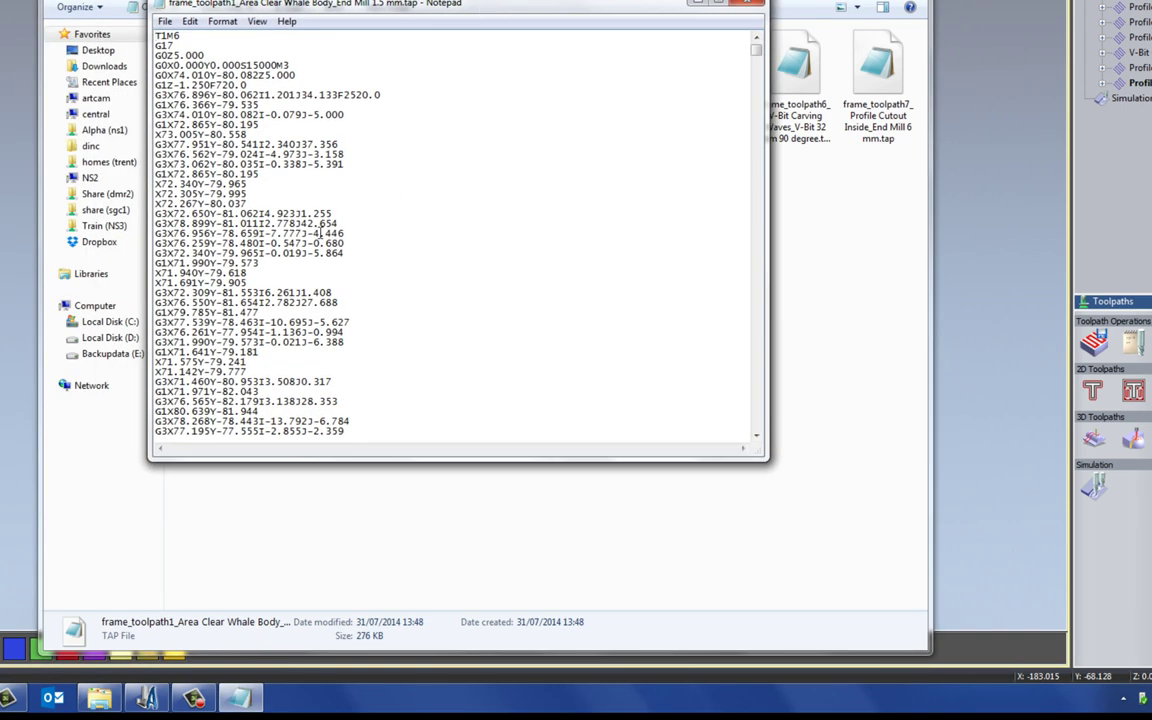
pyautogui.scroll(-6, 314, 192)
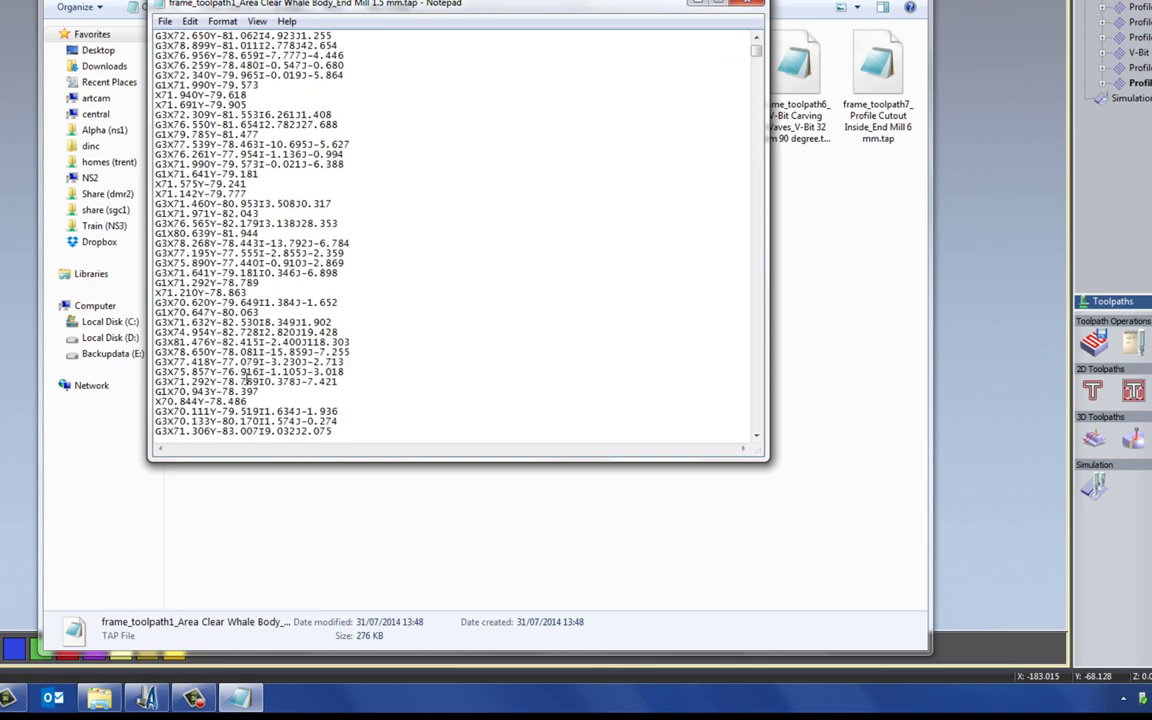
pyautogui.scroll(-15, 355, 315)
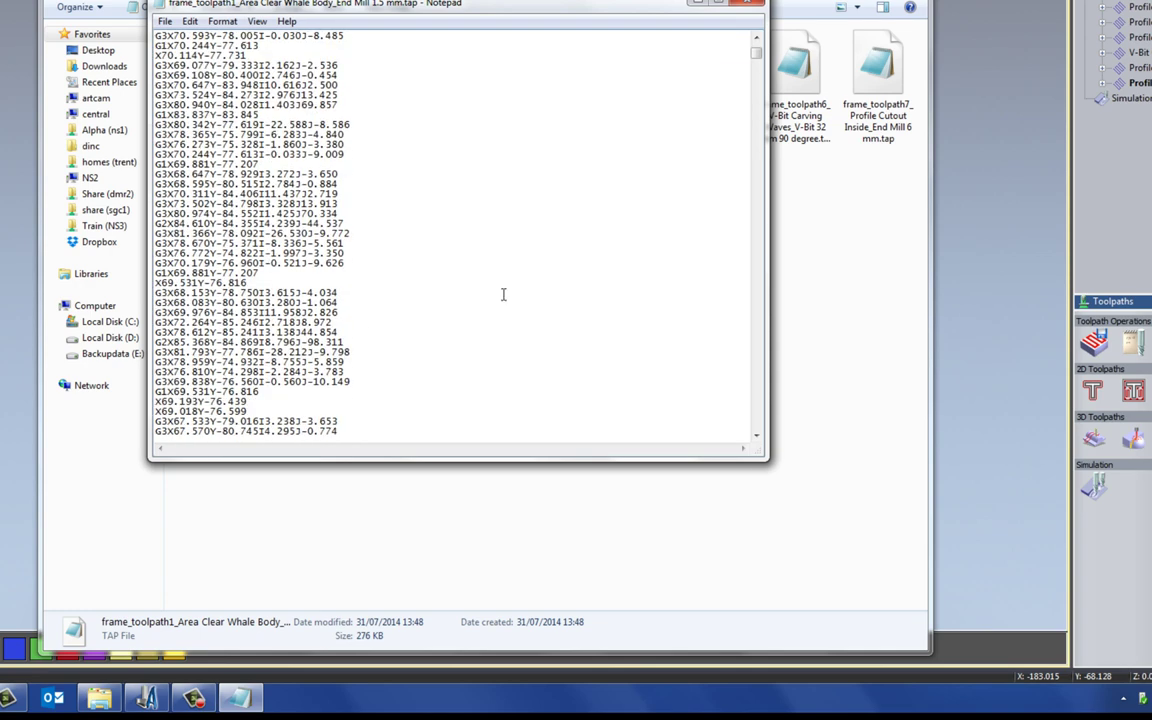
pyautogui.scroll(20, 755, 103)
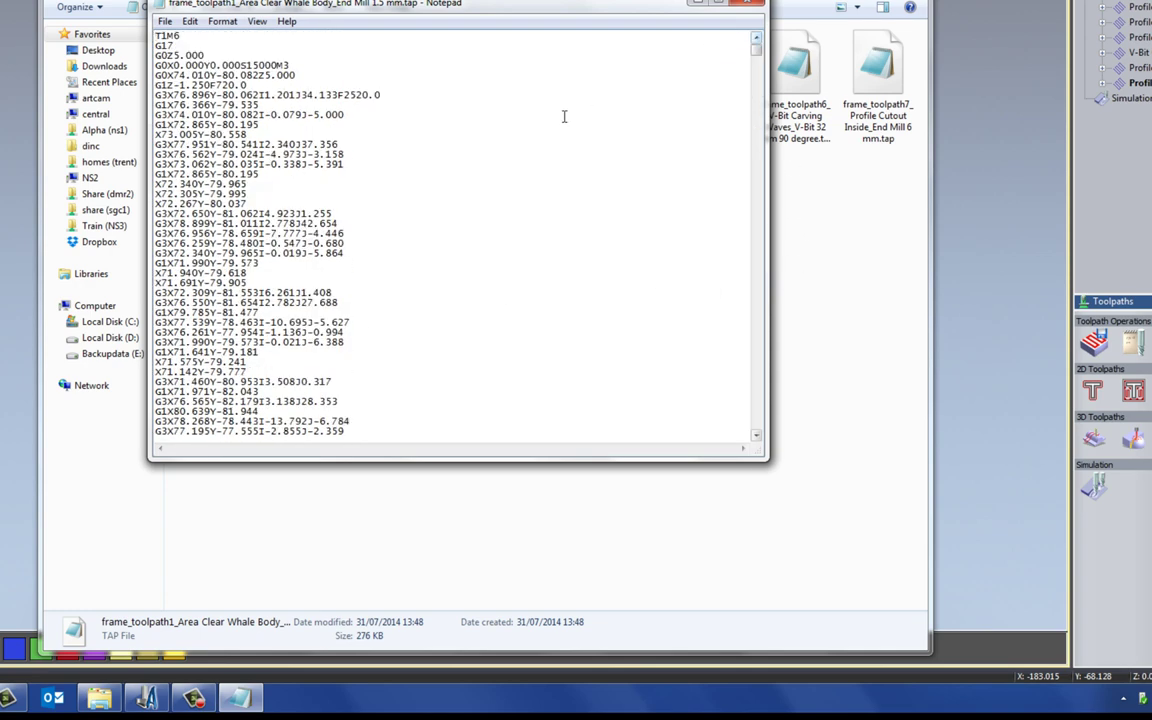